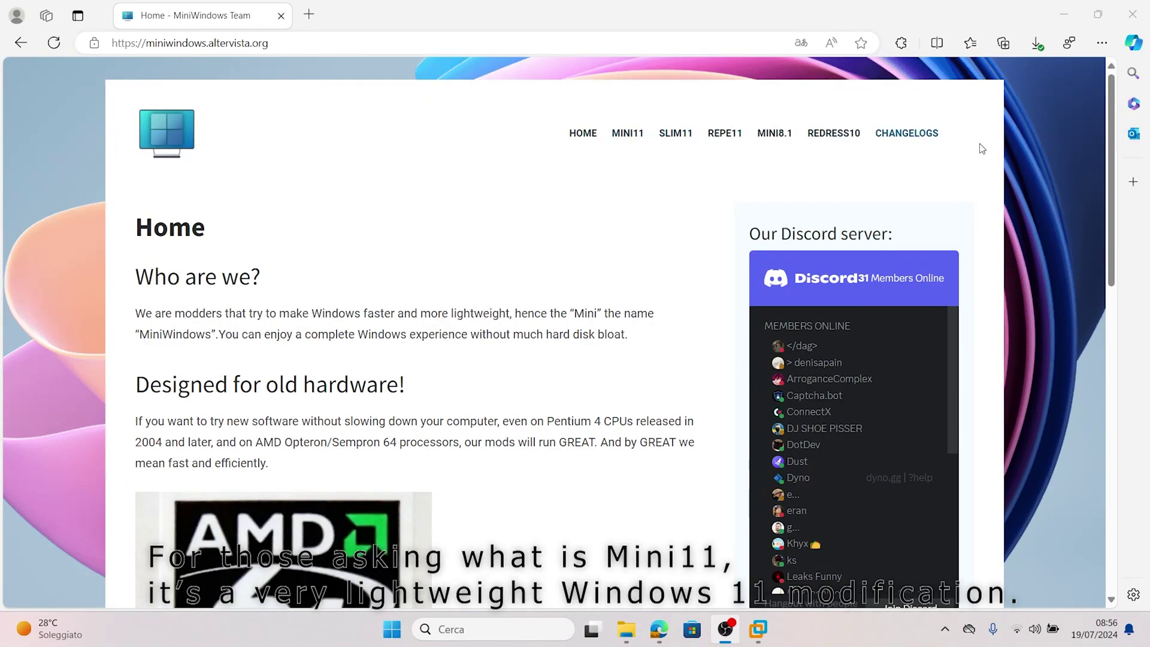
- Open the Changelogs page of the MiniWindows site and review the changes listed for the Mini11 releases
{"action": "left_click", "coordinate": [933, 134]}
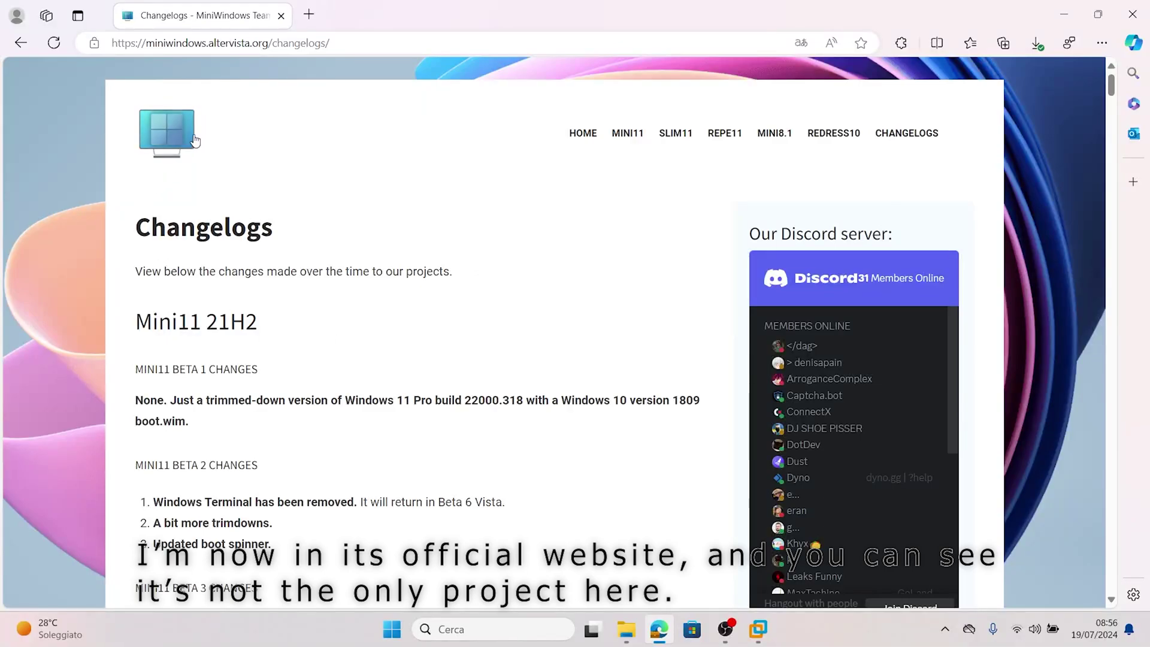
{"action": "scroll", "coordinate": [596, 395], "scroll_direction": "down", "scroll_amount": 12}
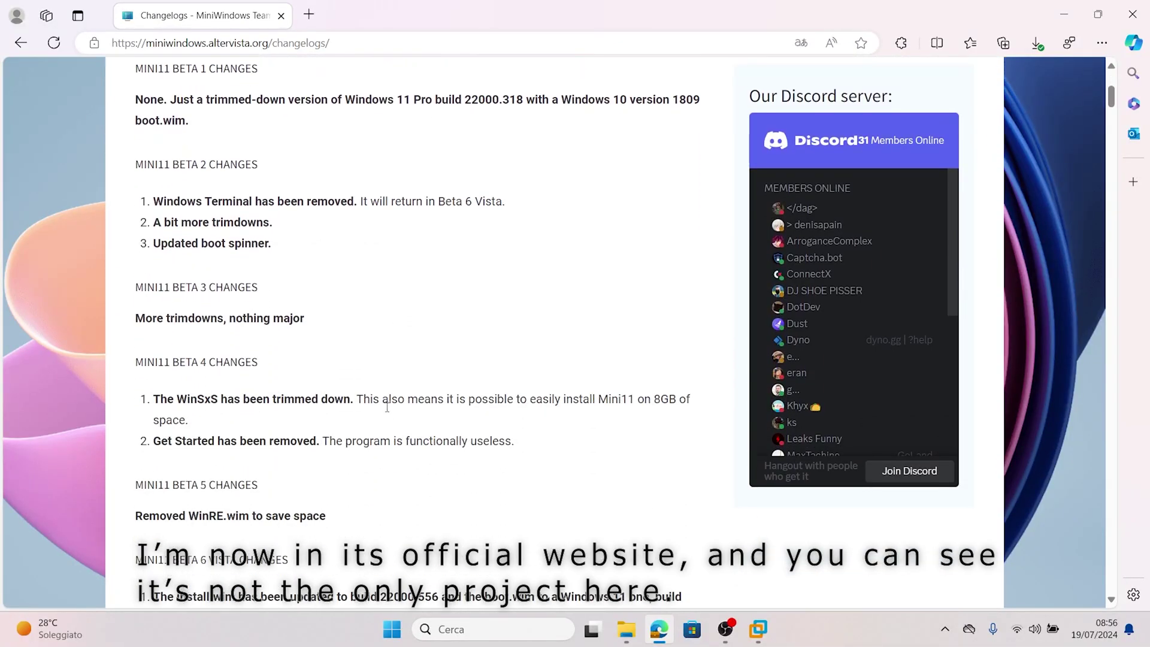
{"action": "scroll", "coordinate": [287, 269], "scroll_direction": "down", "scroll_amount": 15}
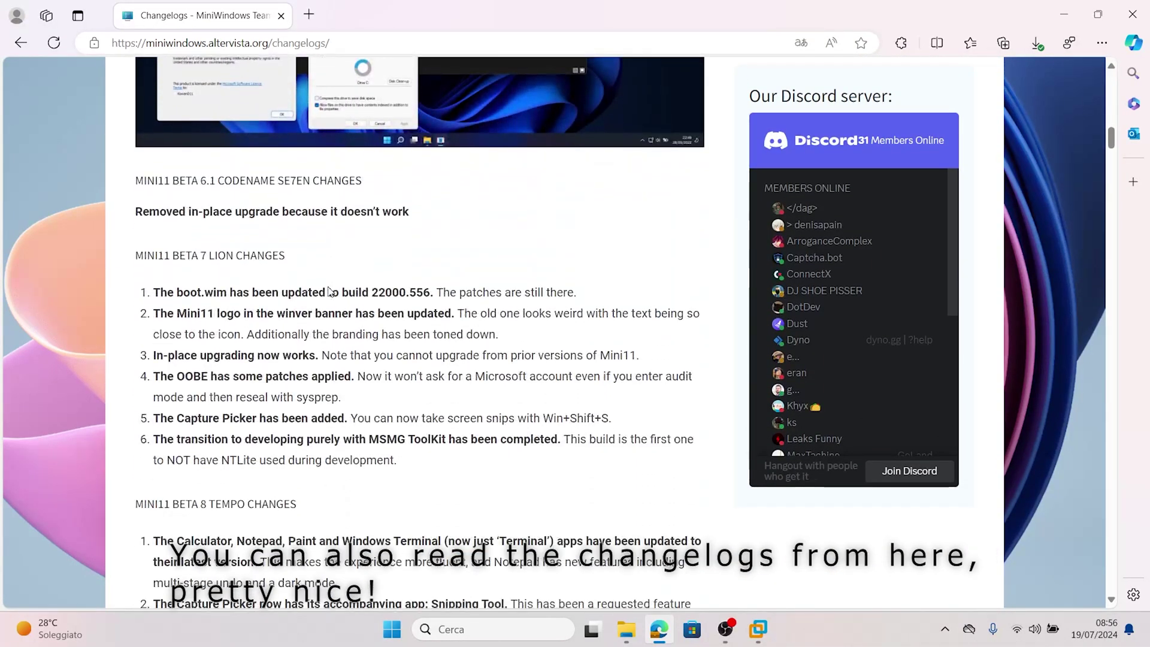
{"action": "scroll", "coordinate": [331, 299], "scroll_direction": "down", "scroll_amount": 15}
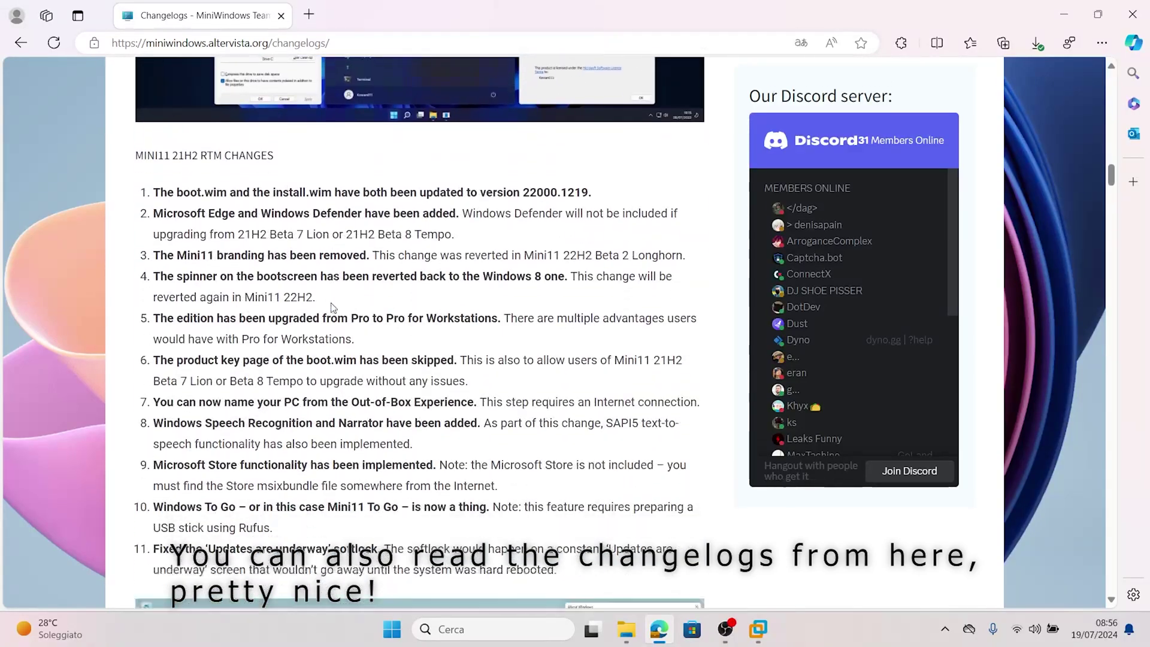
{"action": "scroll", "coordinate": [337, 310], "scroll_direction": "down", "scroll_amount": 15}
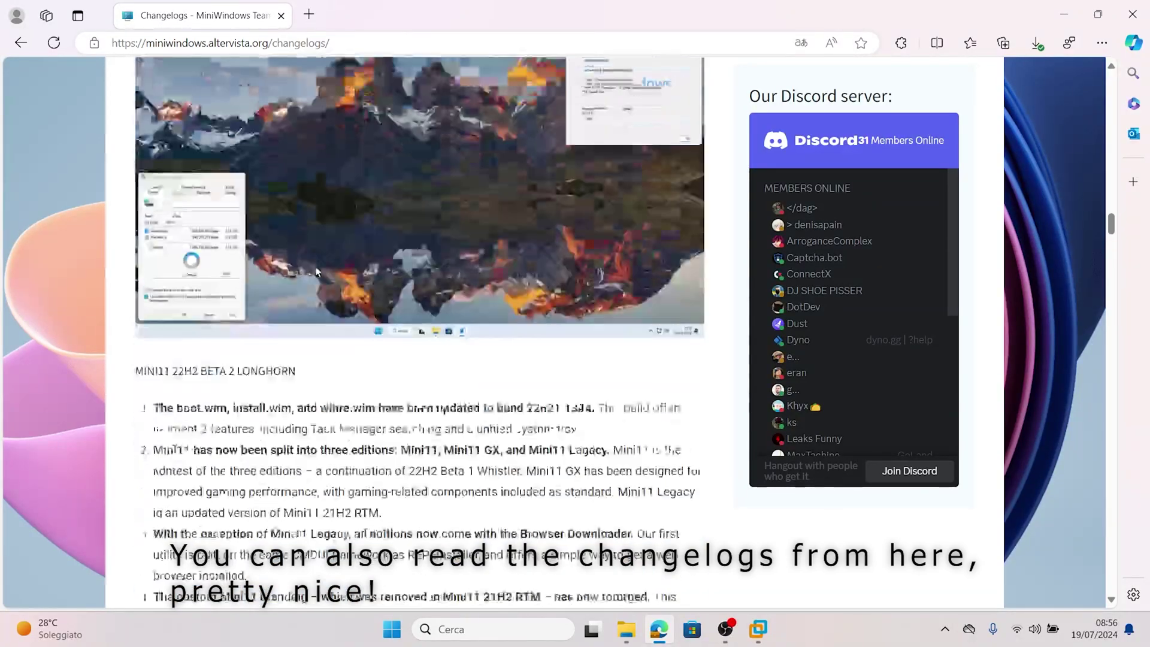
{"action": "scroll", "coordinate": [207, 346], "scroll_direction": "down", "scroll_amount": 15}
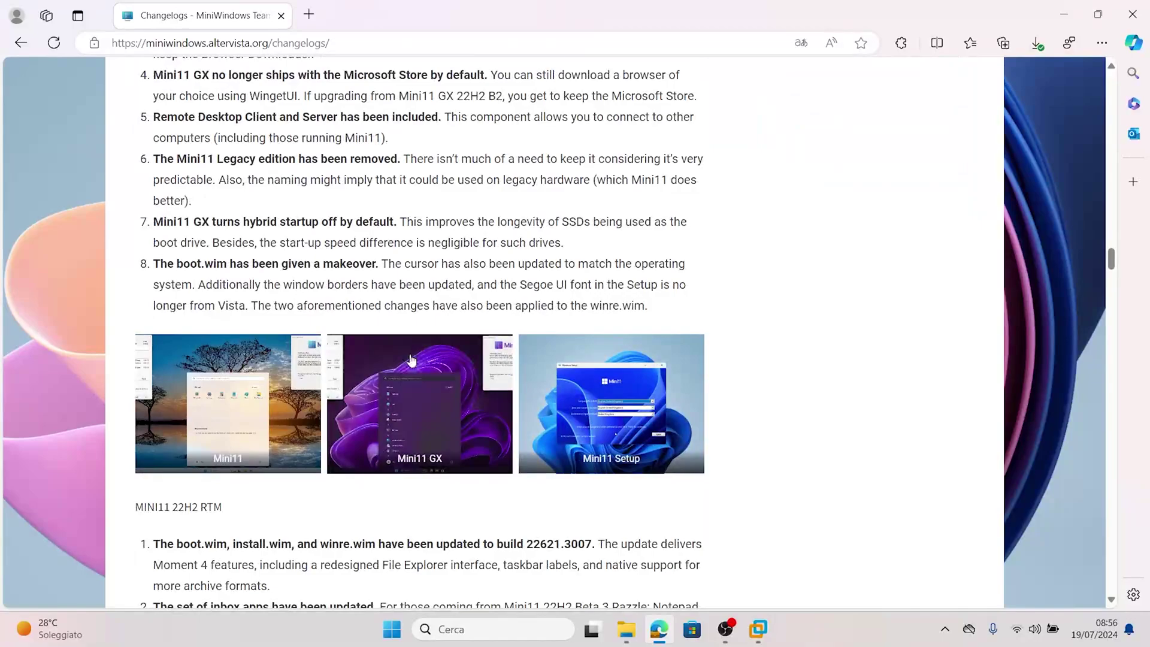
{"action": "scroll", "coordinate": [278, 413], "scroll_direction": "down", "scroll_amount": 7}
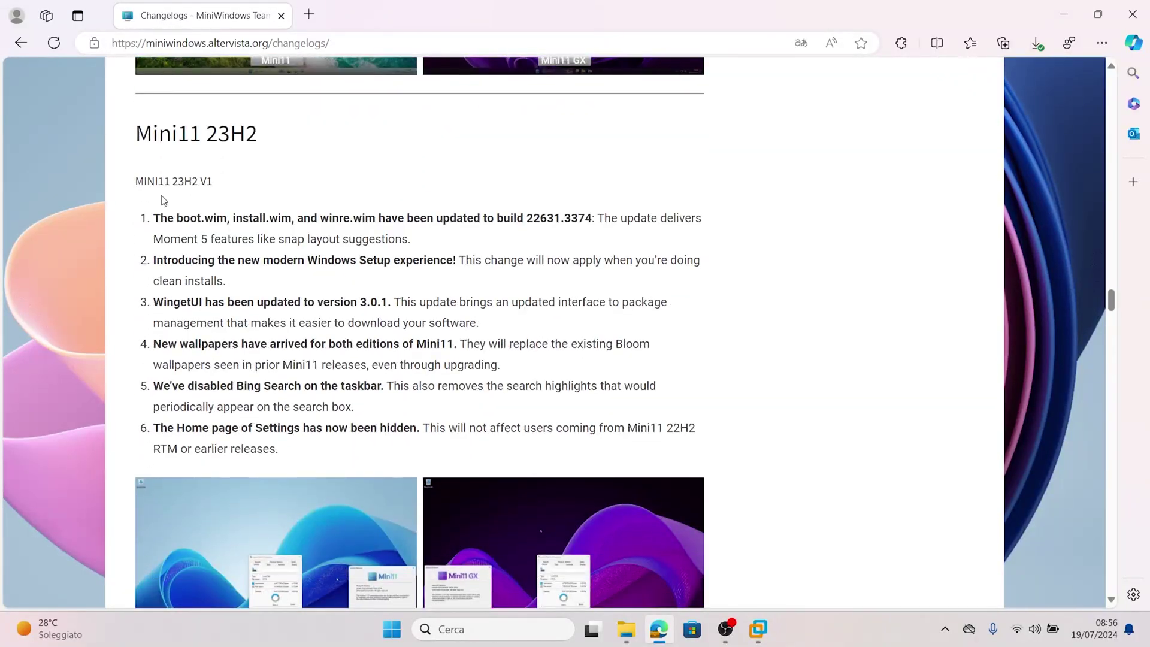
{"action": "scroll", "coordinate": [251, 210], "scroll_direction": "down", "scroll_amount": 4}
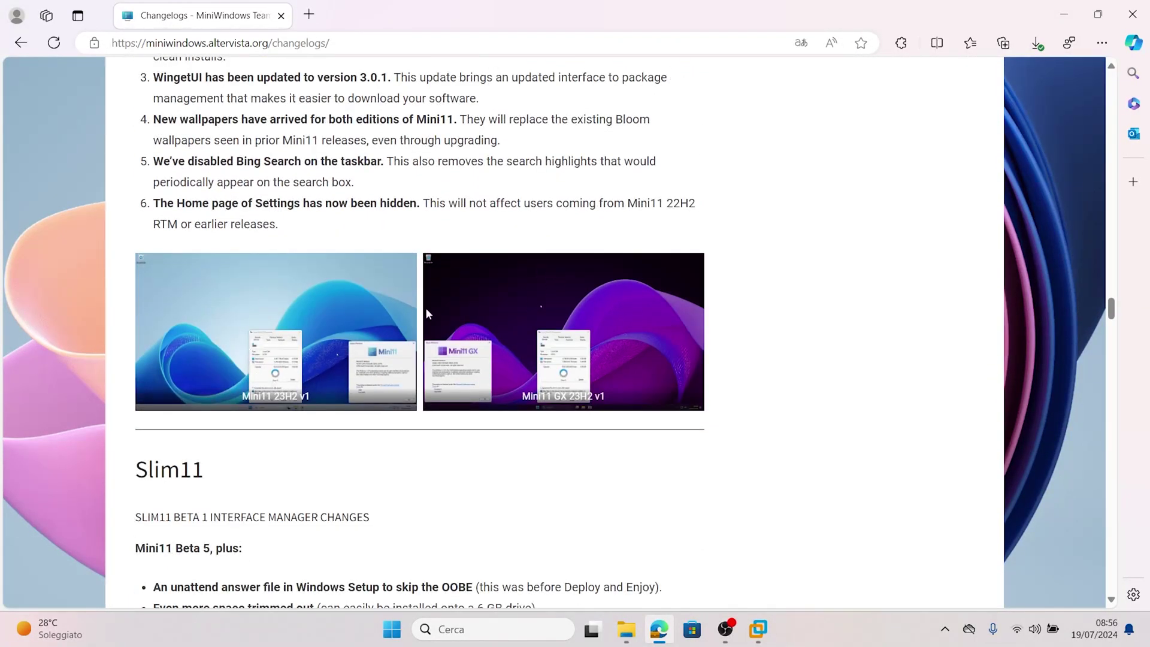
{"action": "scroll", "coordinate": [427, 311], "scroll_direction": "up", "scroll_amount": 20}
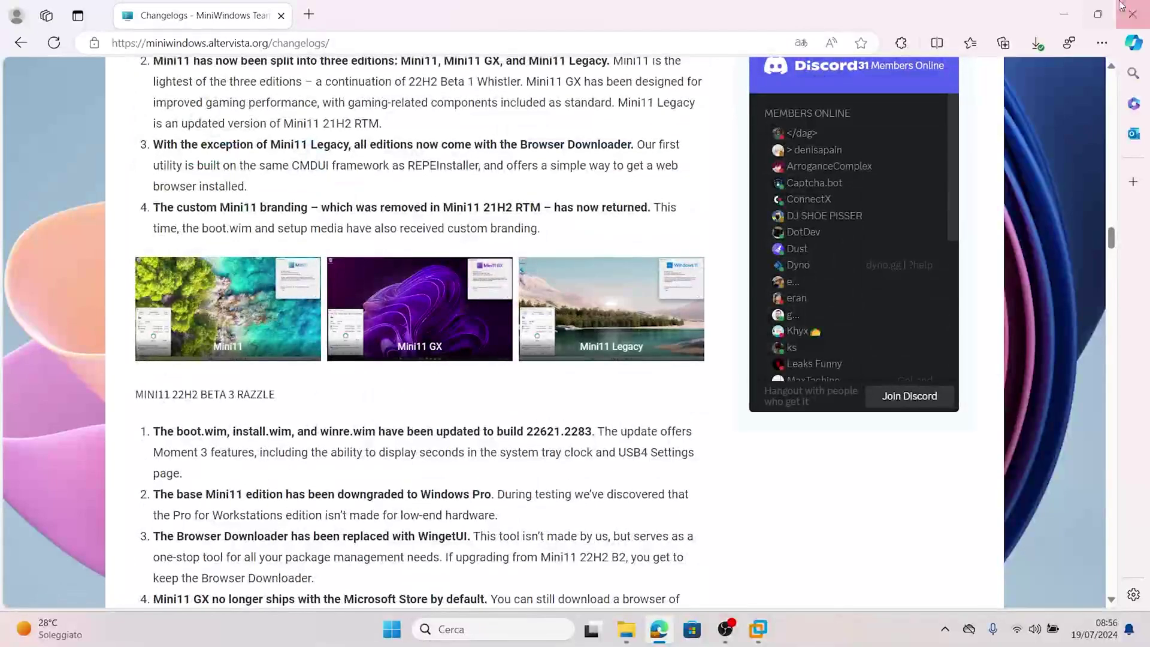
- Switch to VMware Workstation and open the list of virtual machines on the local computer
{"action": "left_click", "coordinate": [757, 629]}
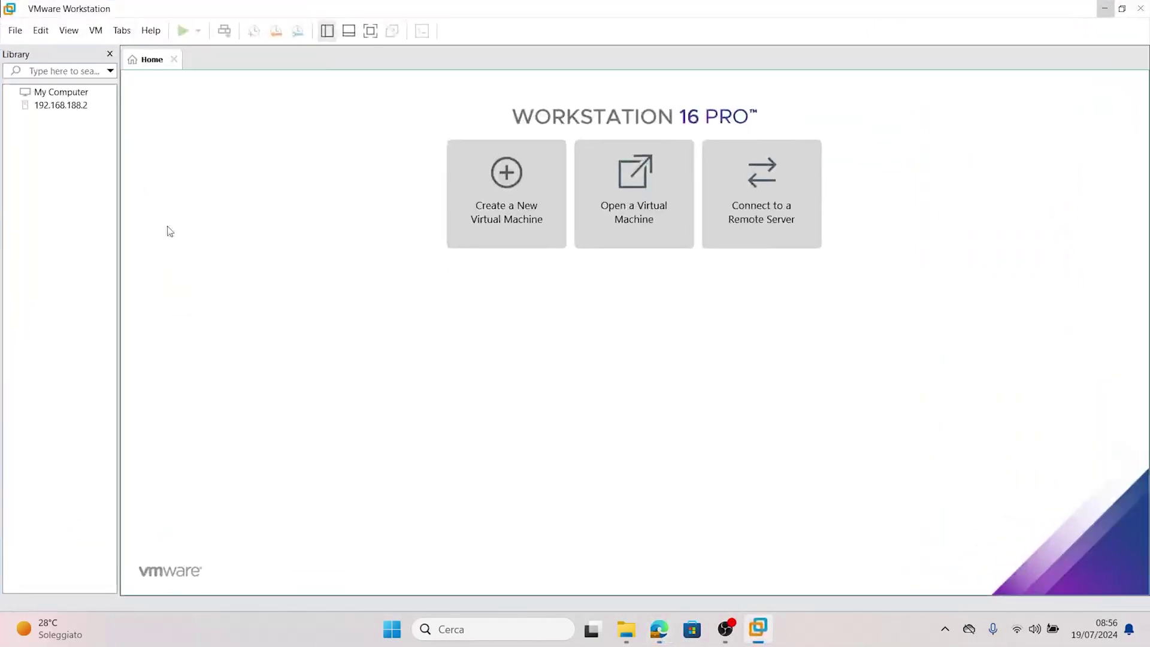
{"action": "left_click", "coordinate": [60, 105]}
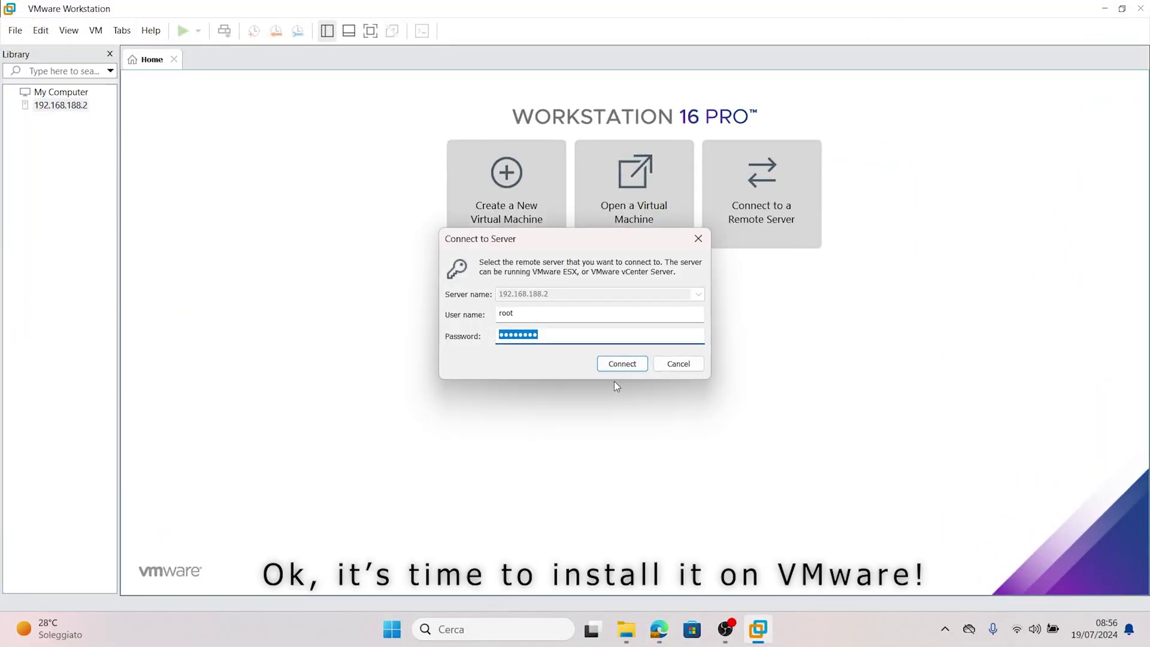
{"action": "left_click", "coordinate": [678, 363]}
{"action": "left_click", "coordinate": [60, 92]}
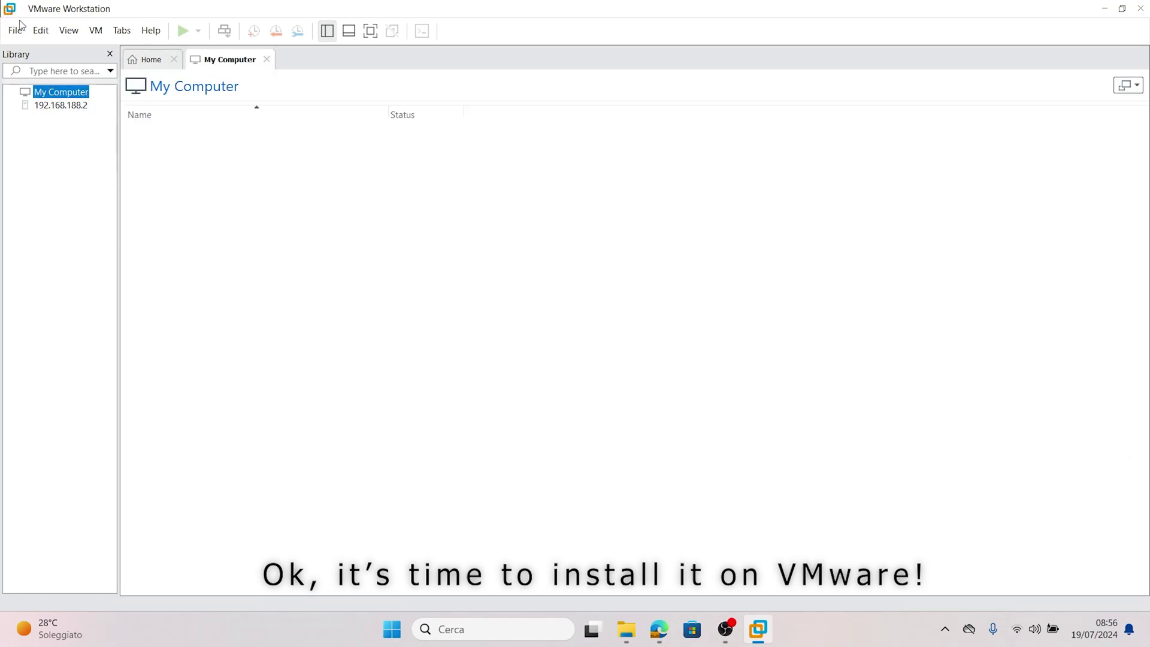
- Start a new virtual machine with the Custom (advanced) configuration and accept the hardware compatibility setting
{"action": "left_click", "coordinate": [14, 31]}
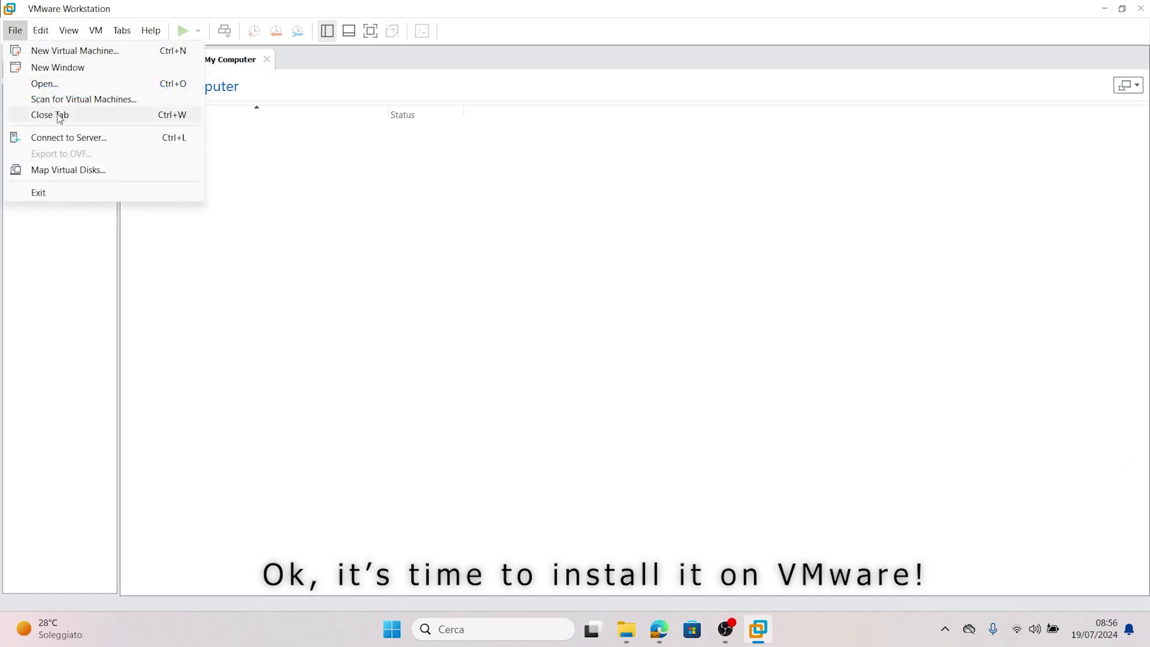
{"action": "left_click", "coordinate": [38, 50]}
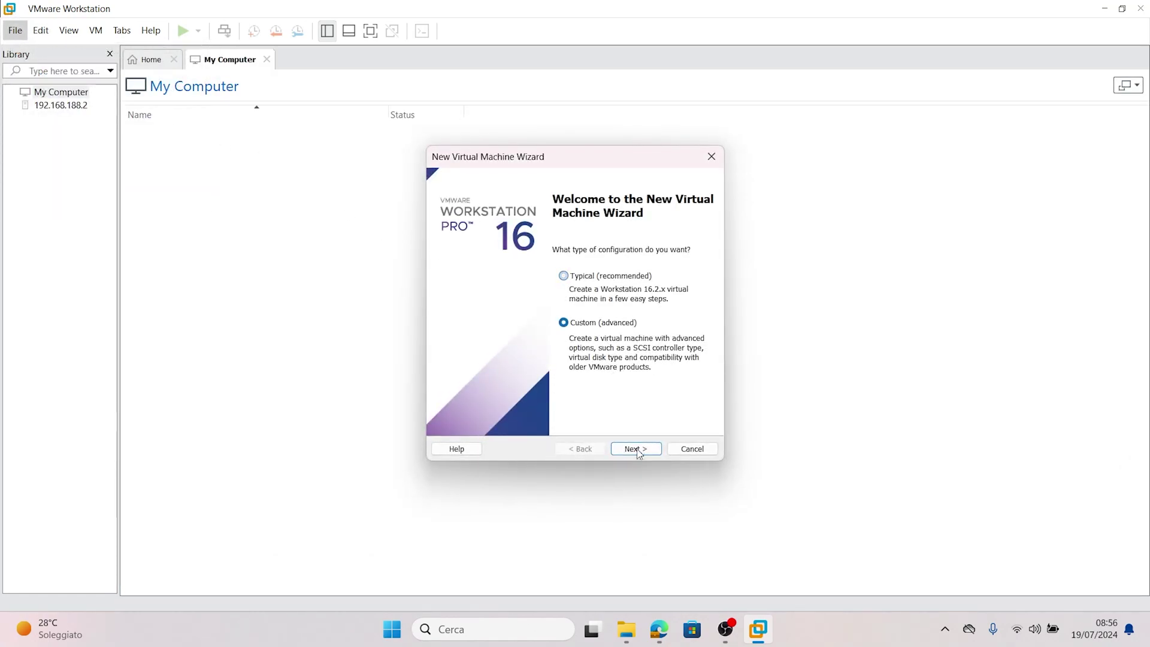
{"action": "left_click", "coordinate": [639, 453]}
{"action": "left_click", "coordinate": [632, 450]}
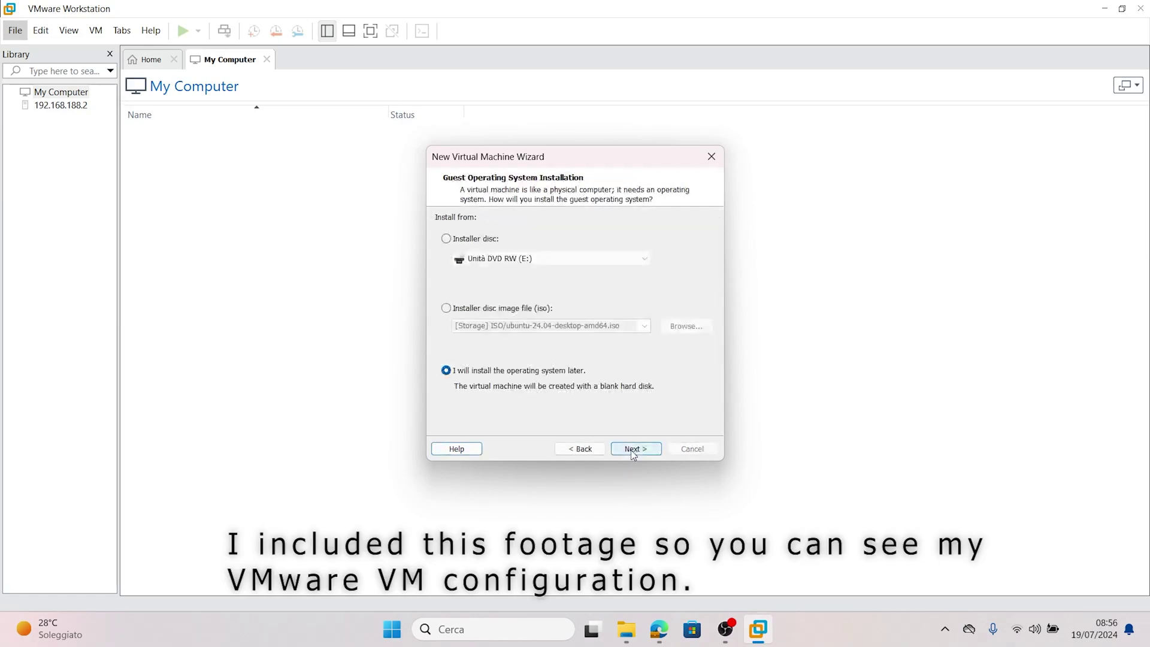
- Set the installer disc image to Mini11 AIO 23H2 v1 Neptune.iso from the Download folder and continue
{"action": "left_click", "coordinate": [474, 308]}
{"action": "left_click", "coordinate": [686, 326]}
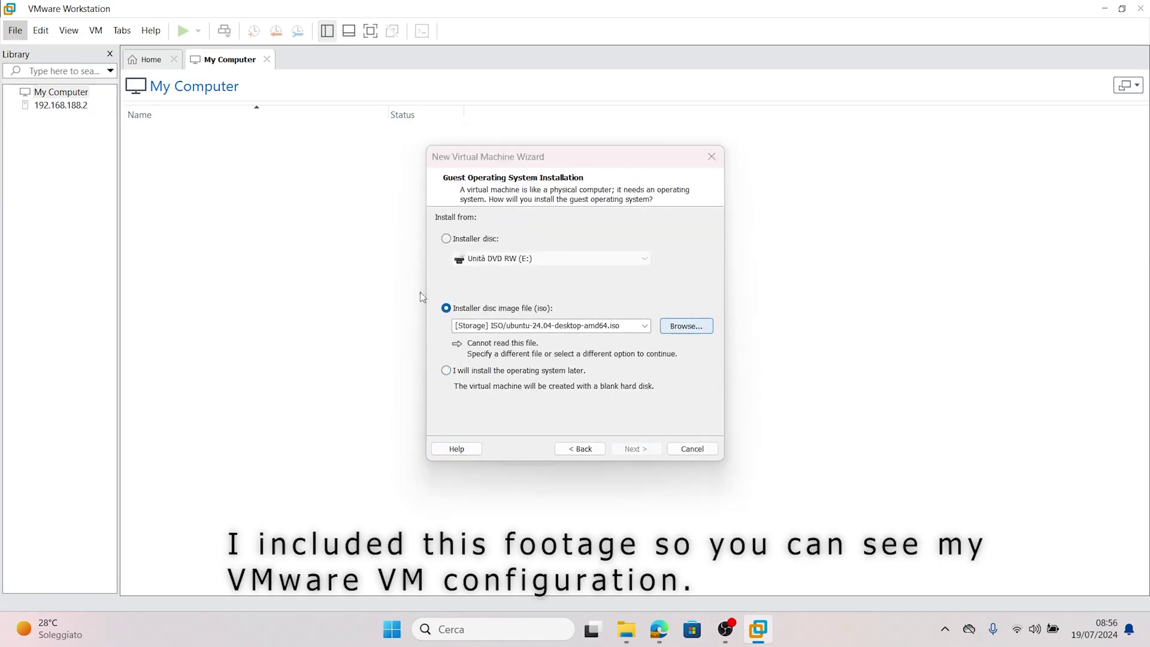
{"action": "left_click", "coordinate": [492, 390]}
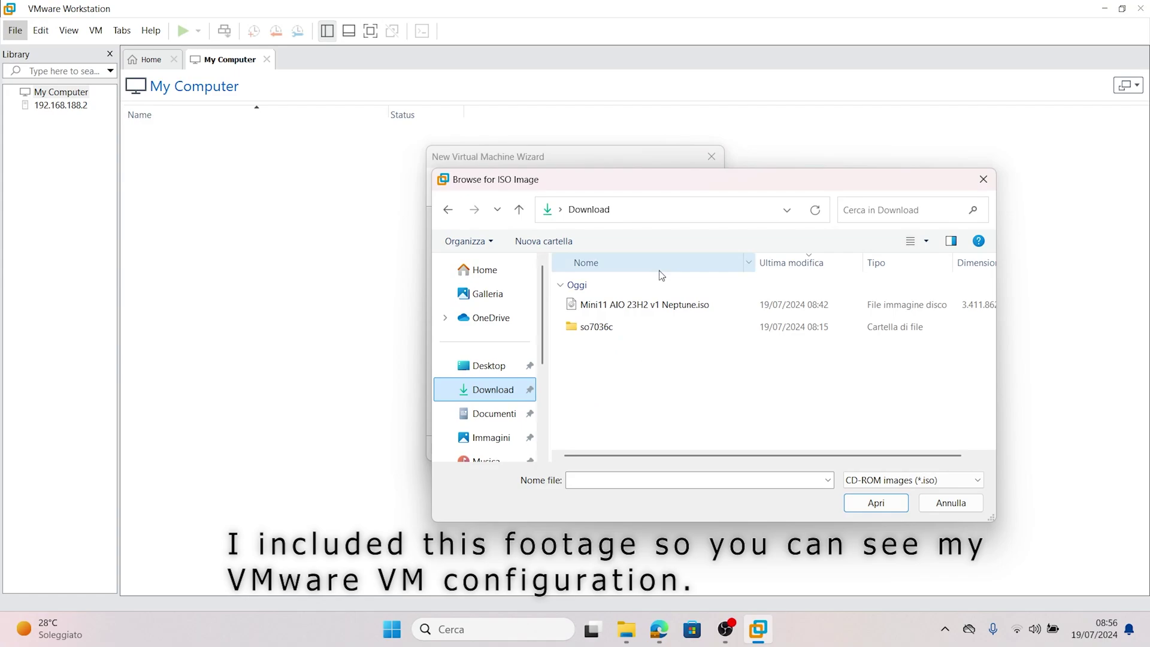
{"action": "left_click", "coordinate": [633, 307]}
{"action": "double_click", "coordinate": [634, 308]}
{"action": "left_click", "coordinate": [636, 449]}
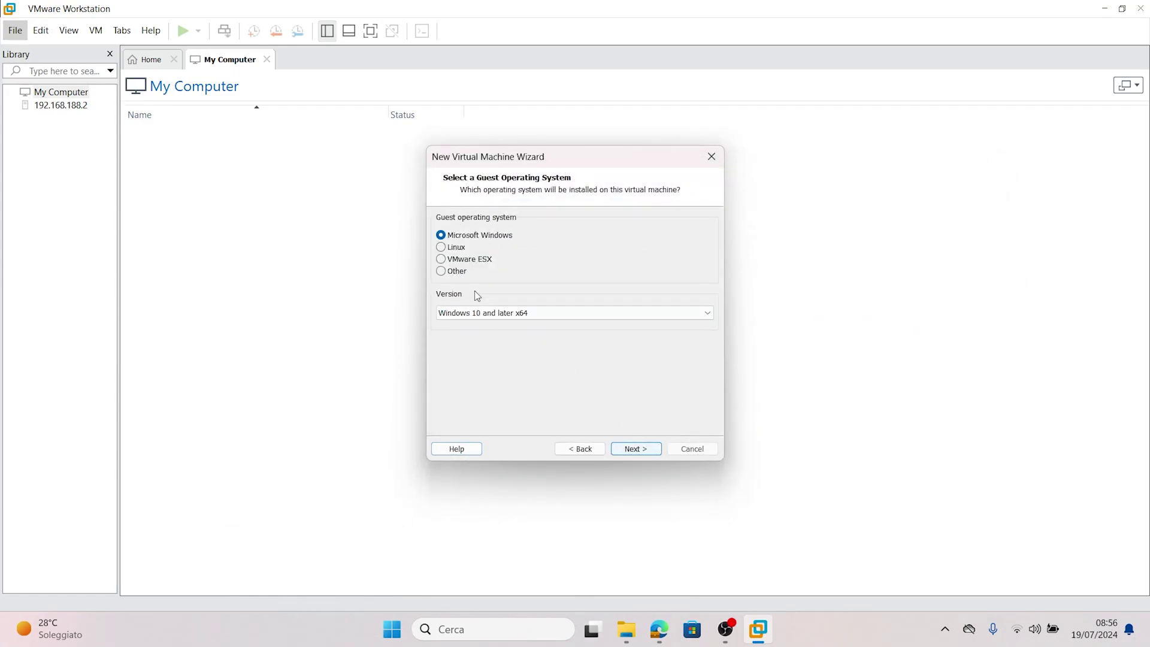
- Keep Windows 10 and later x64 as the guest system and name the virtual machine "Mini11 23H2 v1"
{"action": "left_click", "coordinate": [557, 313]}
{"action": "left_click", "coordinate": [584, 313]}
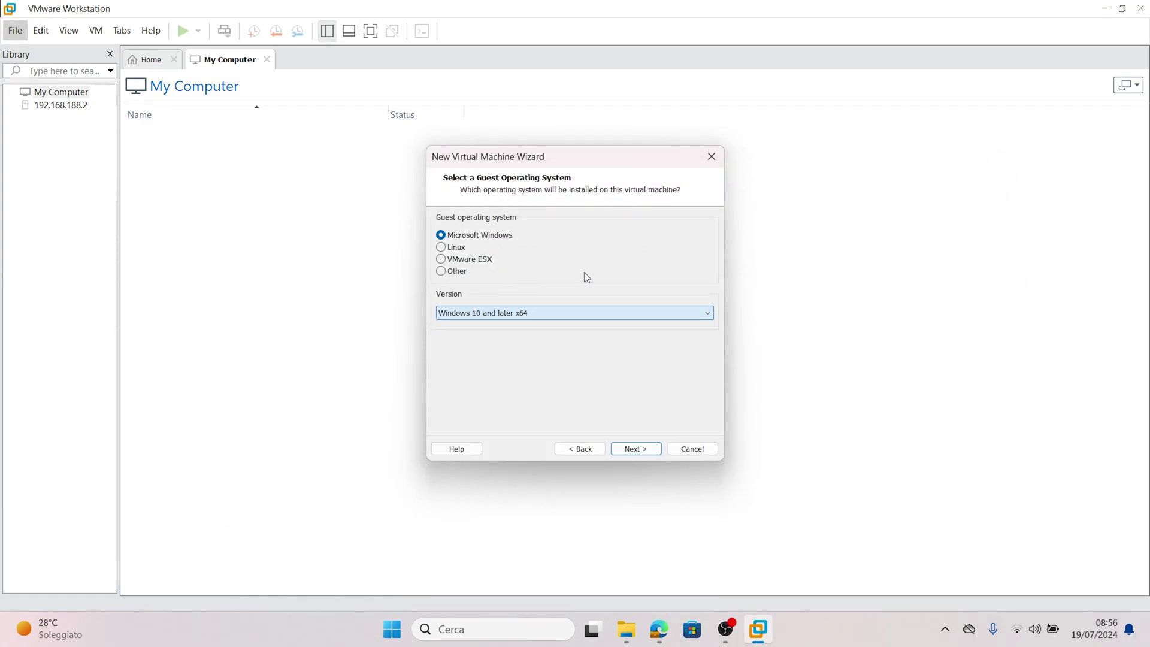
{"action": "left_click", "coordinate": [635, 449]}
{"action": "type", "text": "Mi"}
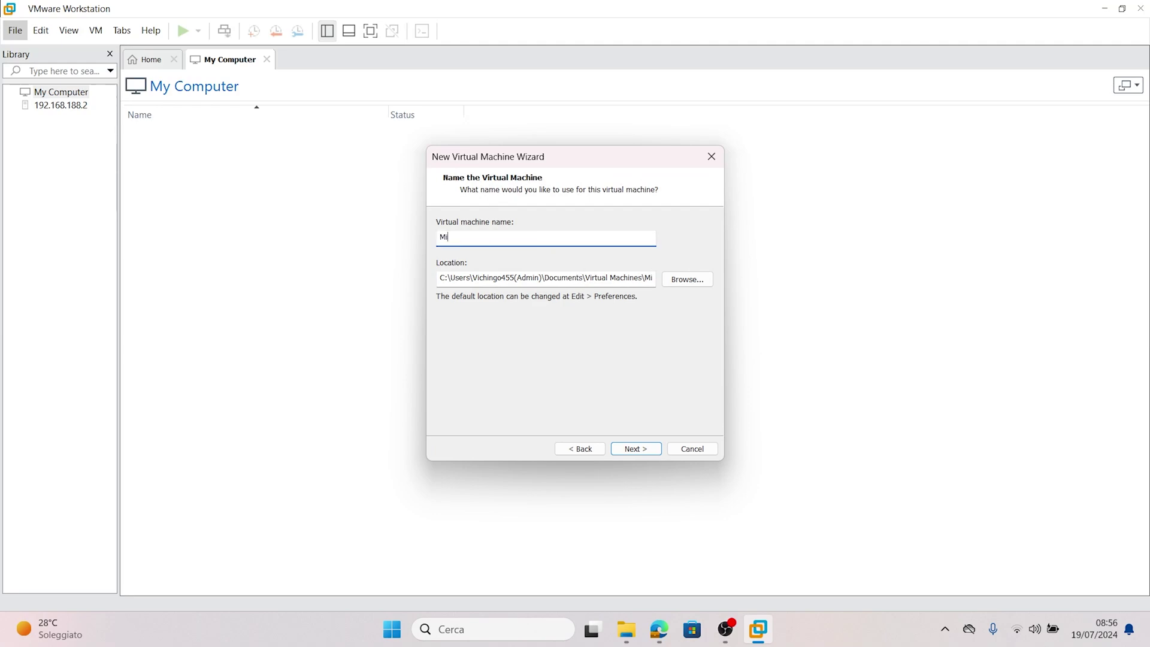
{"action": "type", "text": "ni11 23H2 1"}
{"action": "key", "text": "Return"}
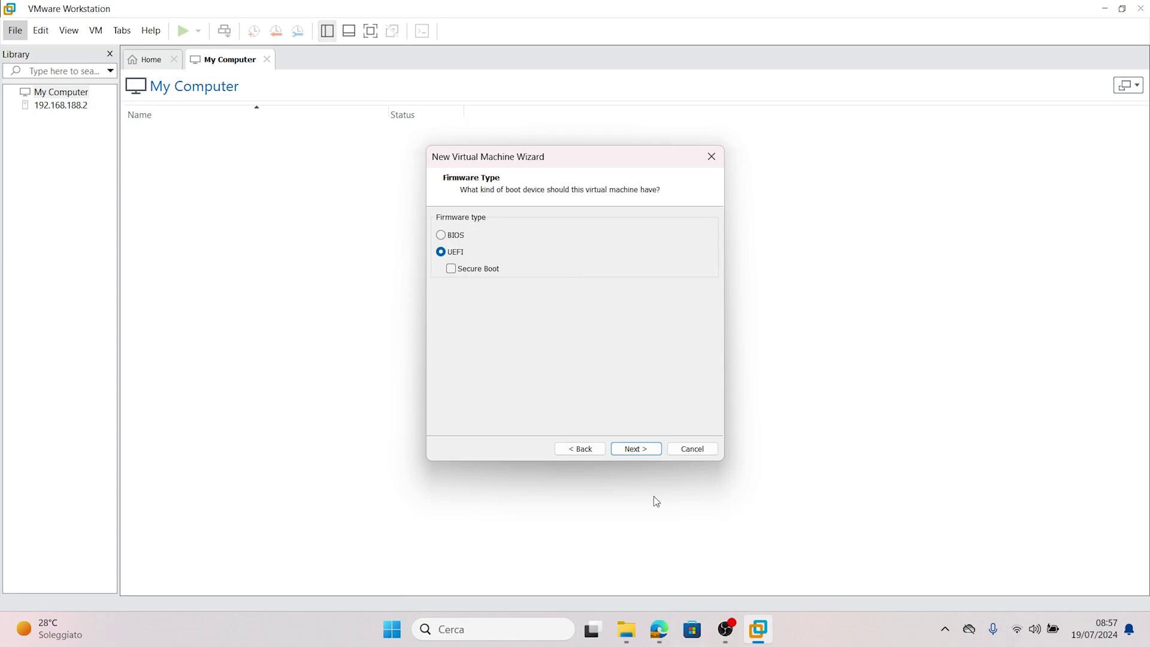
- Accept UEFI firmware without Secure Boot, and allocate 4 processor cores in total and 8192 MB of memory
{"action": "left_click", "coordinate": [636, 449]}
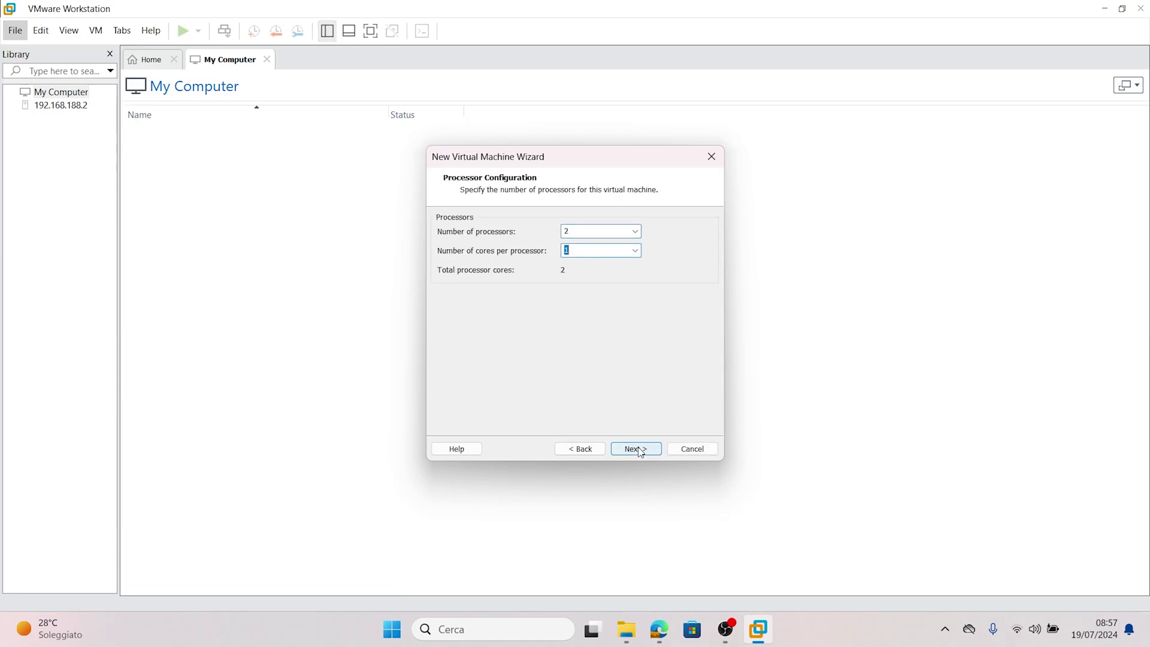
{"action": "left_click", "coordinate": [636, 449]}
{"action": "type", "text": "4"}
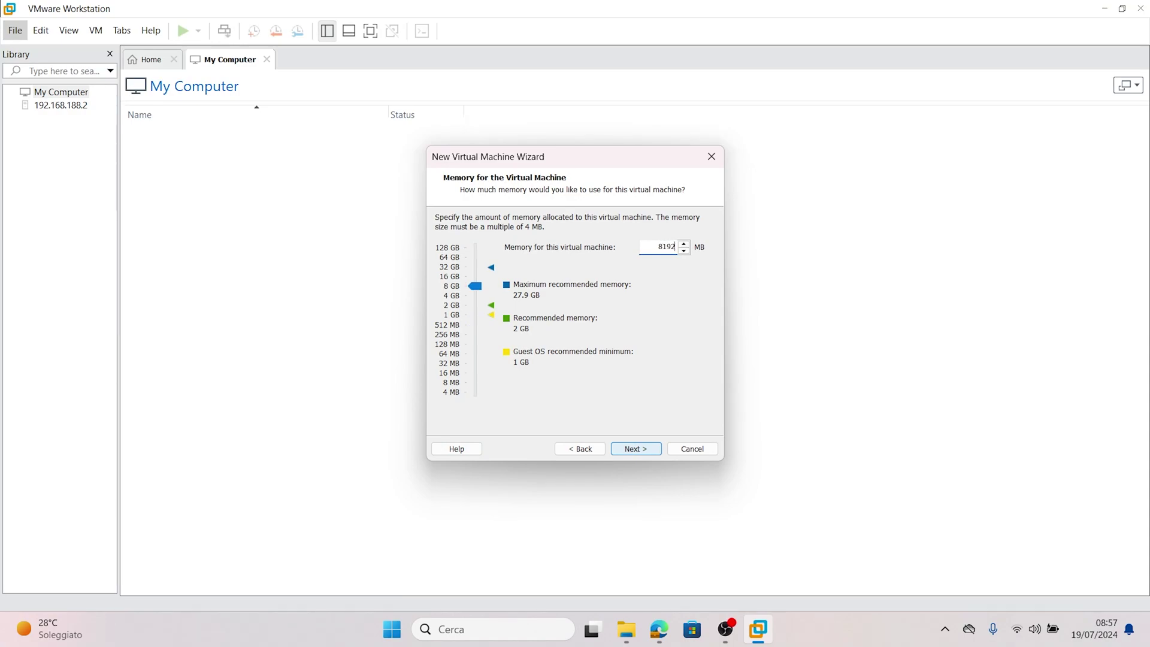
{"action": "left_click", "coordinate": [638, 451]}
- Accept NAT networking and a new 60 GB NVMe virtual disk split into multiple files, stored as Mini11 23H2 v1.vmdk
{"action": "left_click", "coordinate": [638, 451]}
{"action": "left_click", "coordinate": [639, 451]}
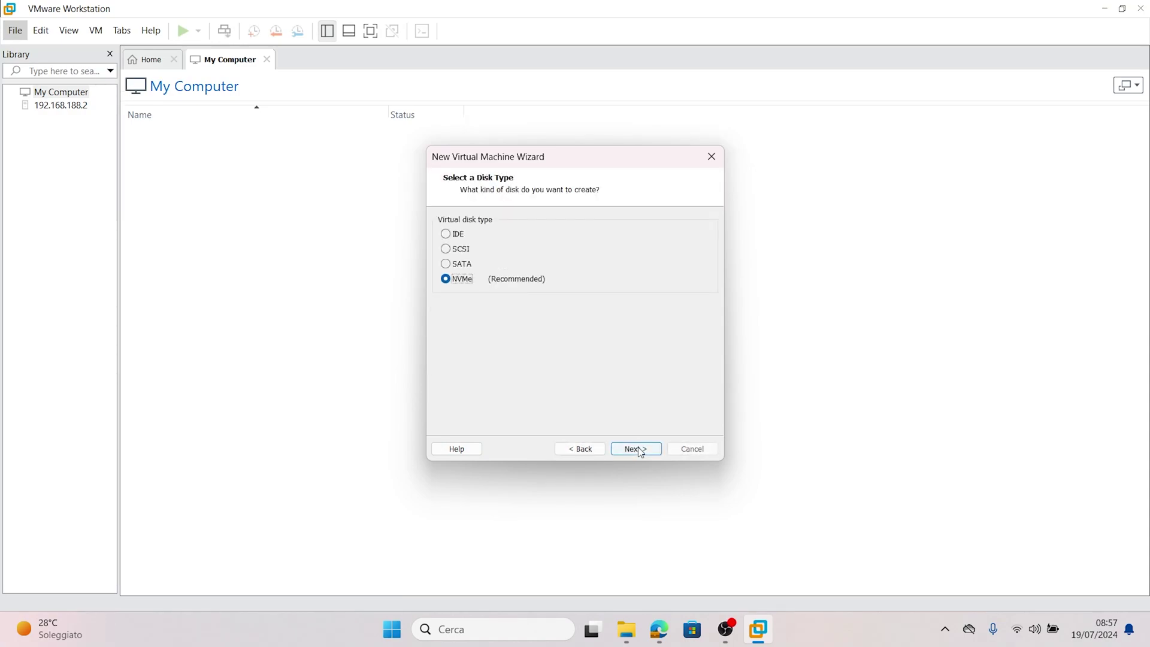
{"action": "left_click", "coordinate": [639, 451]}
{"action": "left_click", "coordinate": [639, 452]}
{"action": "left_click", "coordinate": [640, 452]}
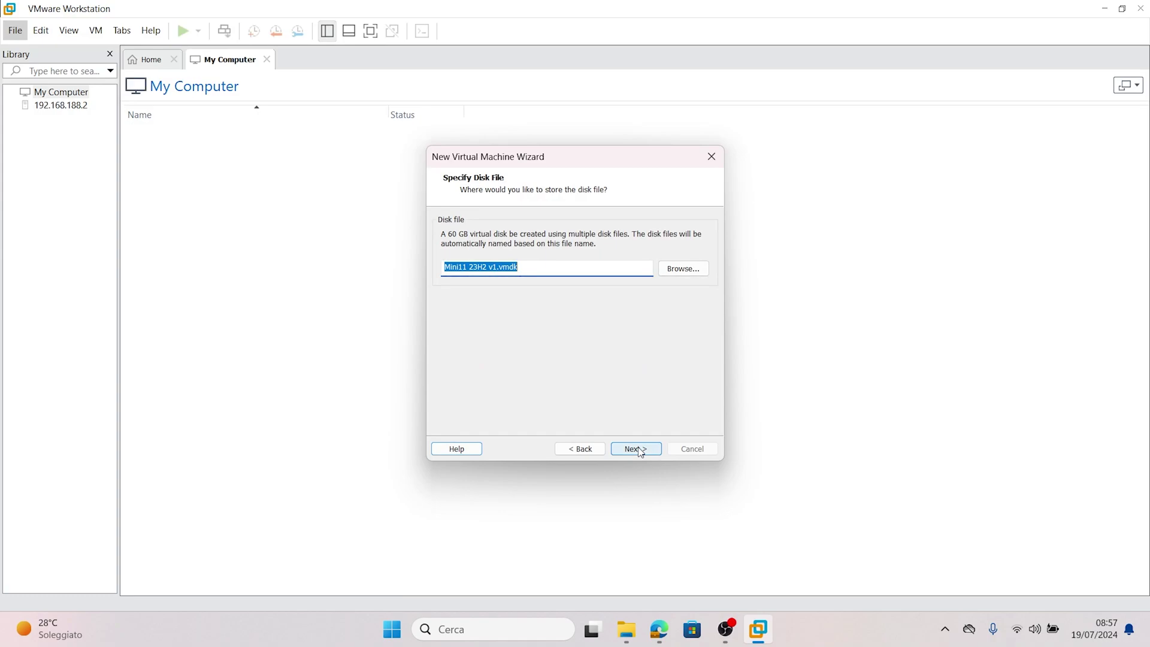
{"action": "left_click", "coordinate": [640, 451]}
- Customize the display hardware to use free stretch mode, with automatic user interface size adjustment turned off
{"action": "left_click", "coordinate": [514, 364]}
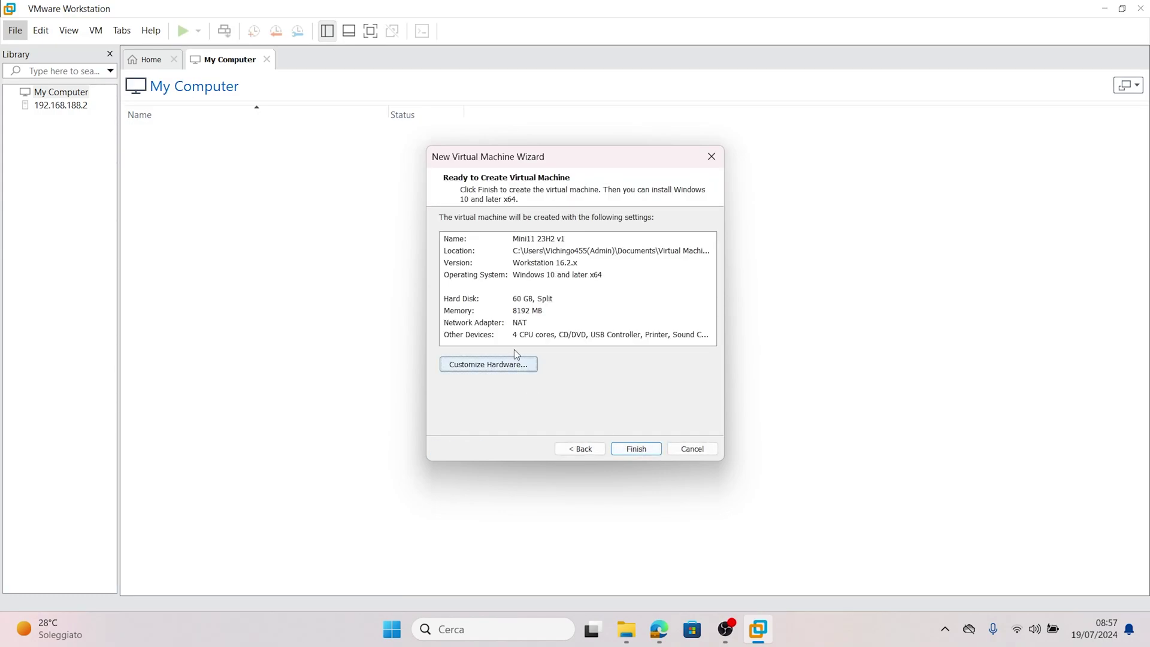
{"action": "left_click", "coordinate": [437, 189]}
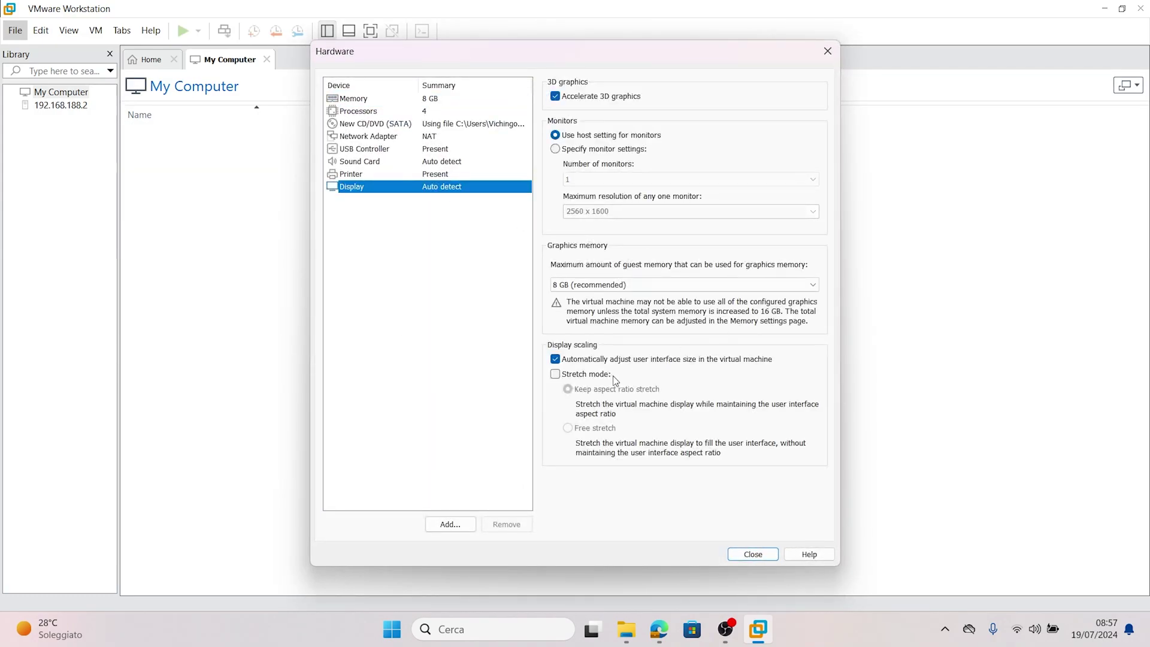
{"action": "left_click", "coordinate": [556, 374]}
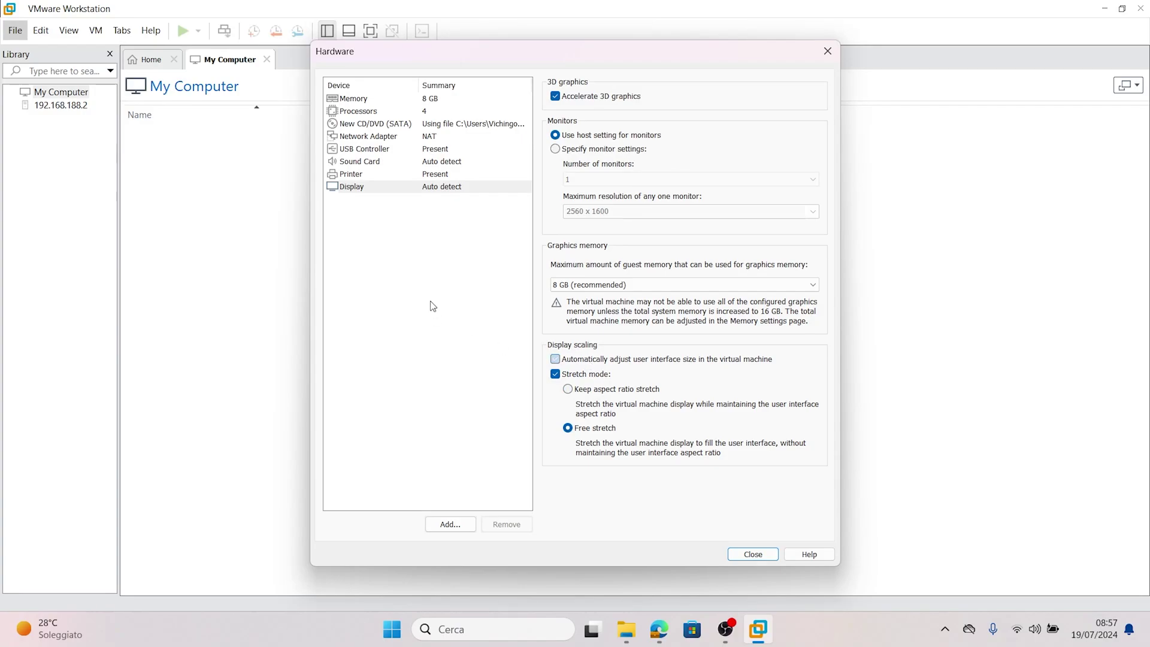
- Remove the printer from the virtual hardware, check the remaining devices, and close the hardware settings
{"action": "left_click", "coordinate": [444, 161]}
{"action": "left_click", "coordinate": [467, 177]}
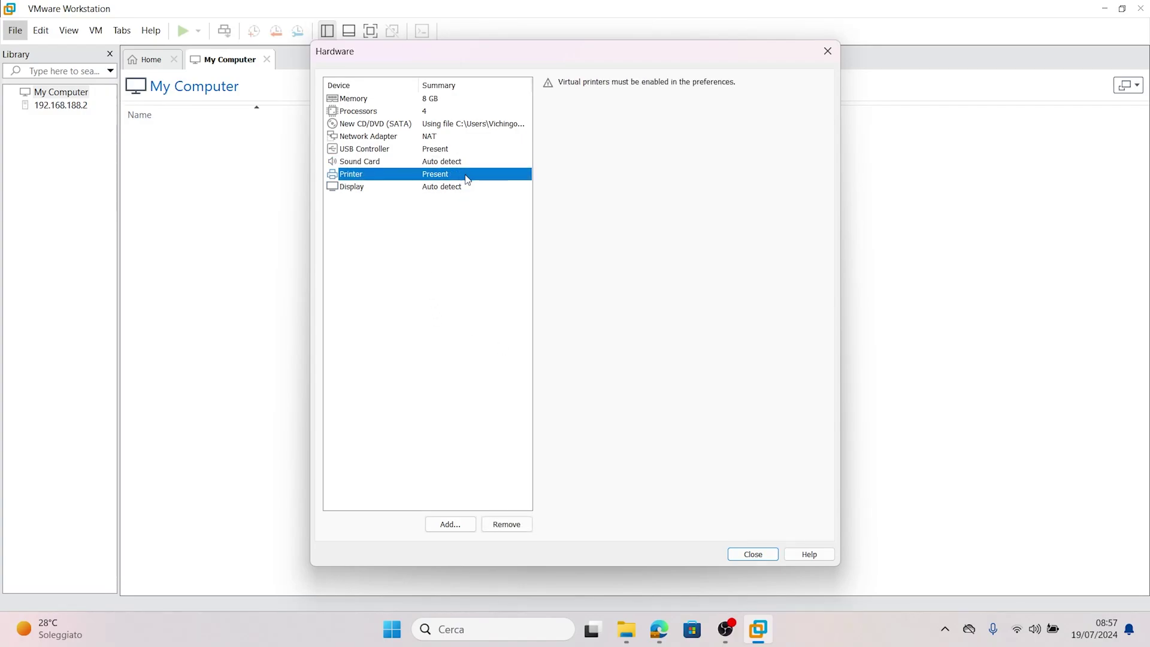
{"action": "left_click", "coordinate": [506, 524]}
{"action": "left_click", "coordinate": [437, 137]}
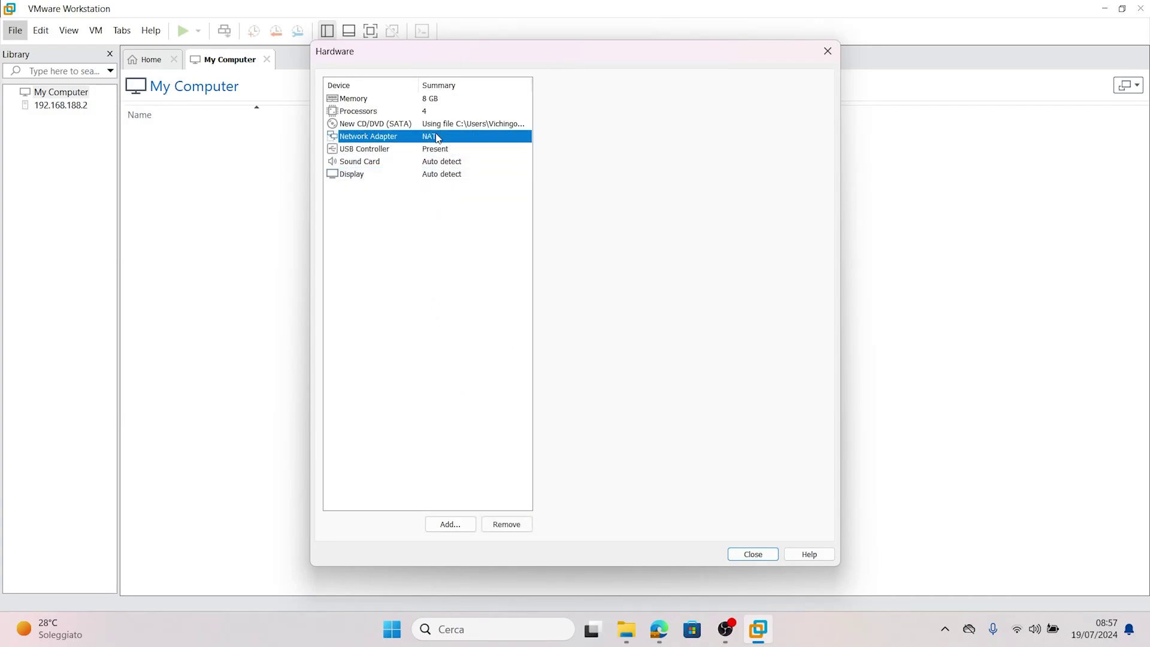
{"action": "left_click", "coordinate": [436, 116]}
{"action": "left_click", "coordinate": [455, 98]}
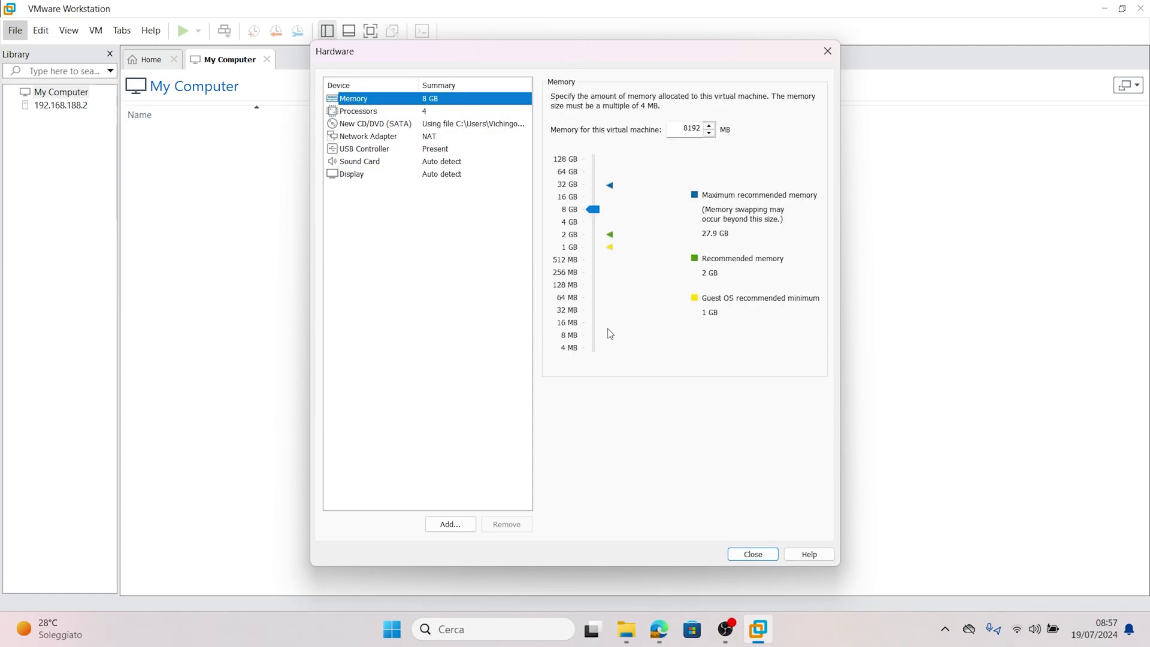
{"action": "left_click", "coordinate": [753, 554]}
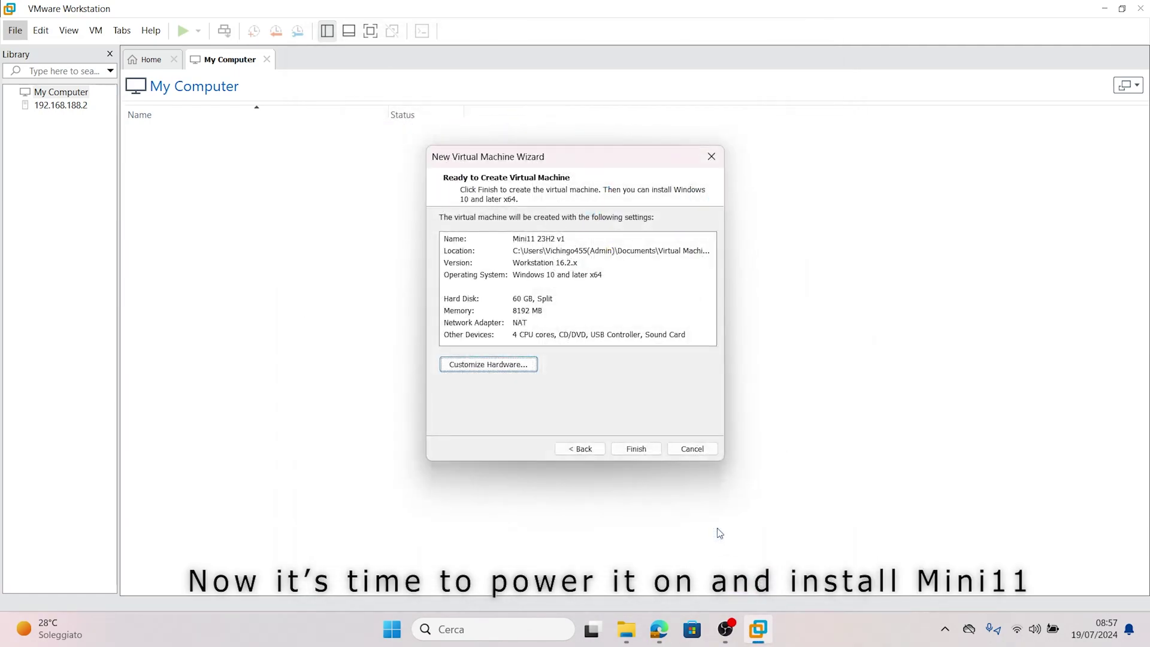
- Finish creating the virtual machine, power it on and show it in full screen
{"action": "left_click", "coordinate": [636, 449]}
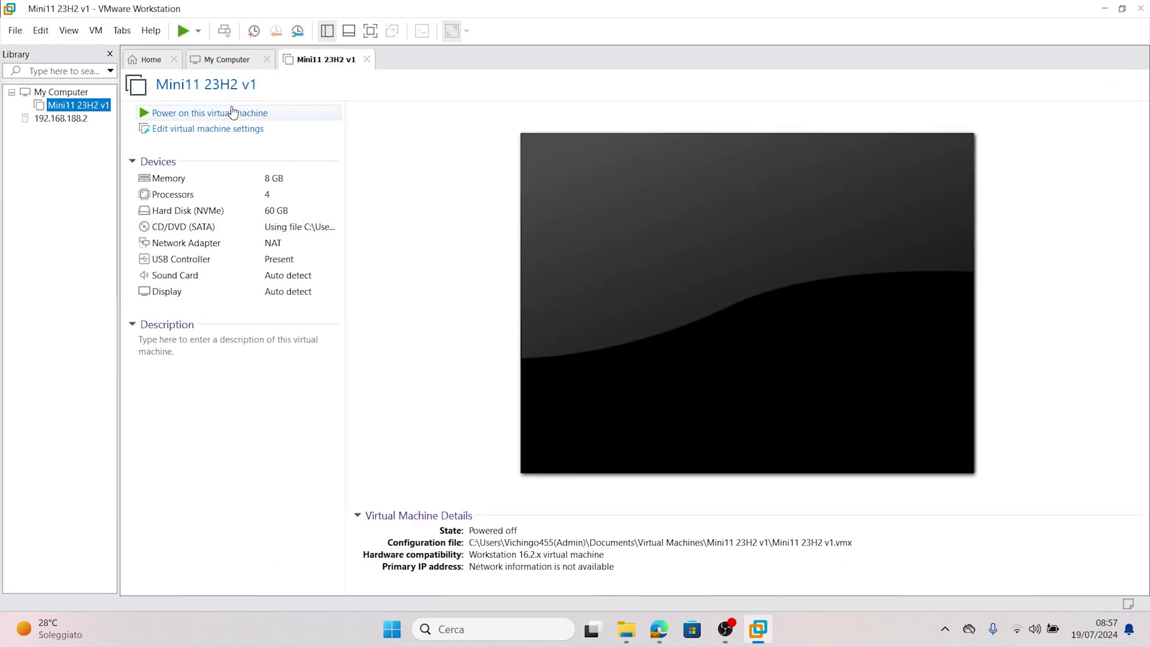
{"action": "left_click", "coordinate": [233, 112]}
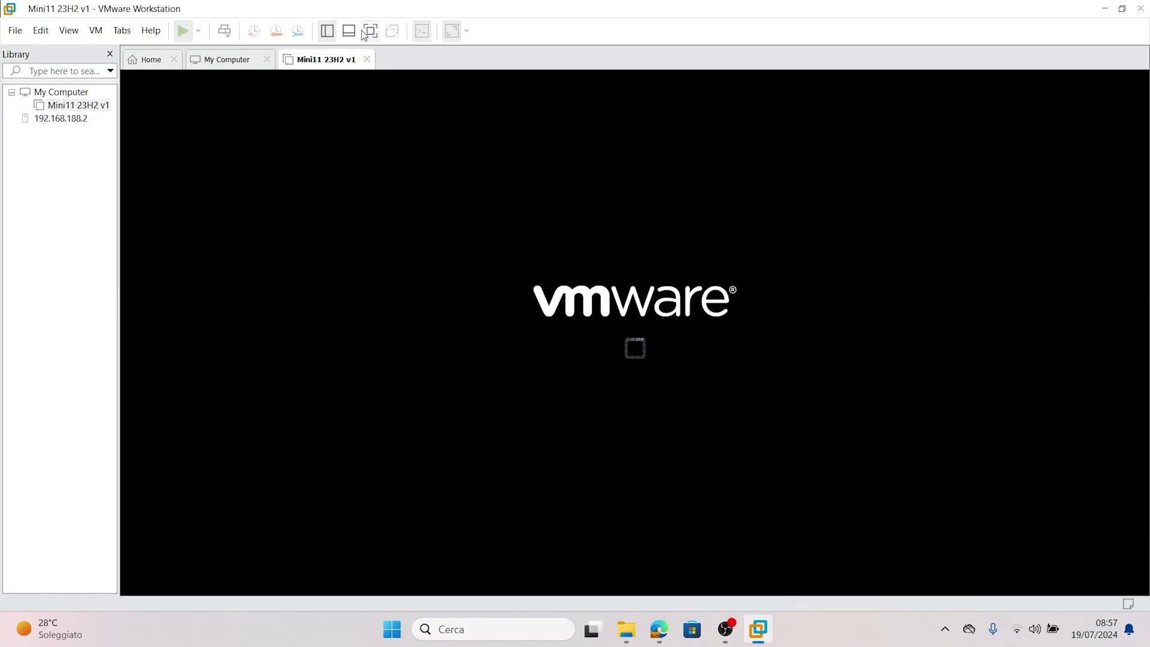
{"action": "left_click", "coordinate": [381, 31]}
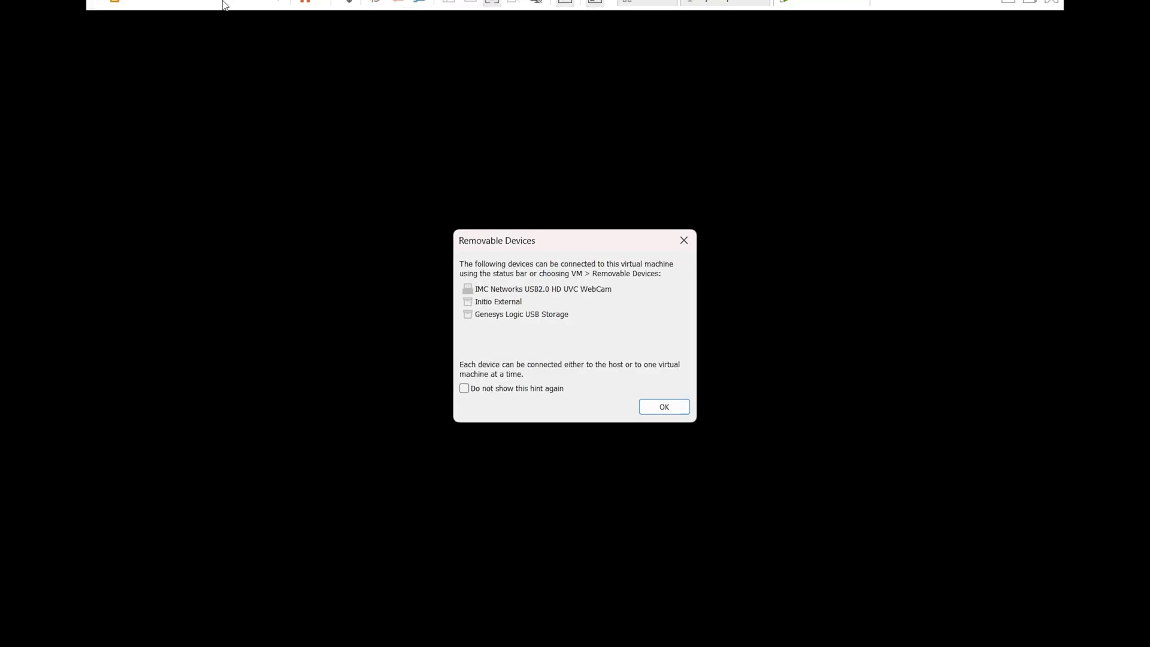
- Dismiss the removable devices hint permanently and boot the virtual machine from the installation disc
{"action": "left_click", "coordinate": [464, 388]}
{"action": "left_click", "coordinate": [664, 406]}
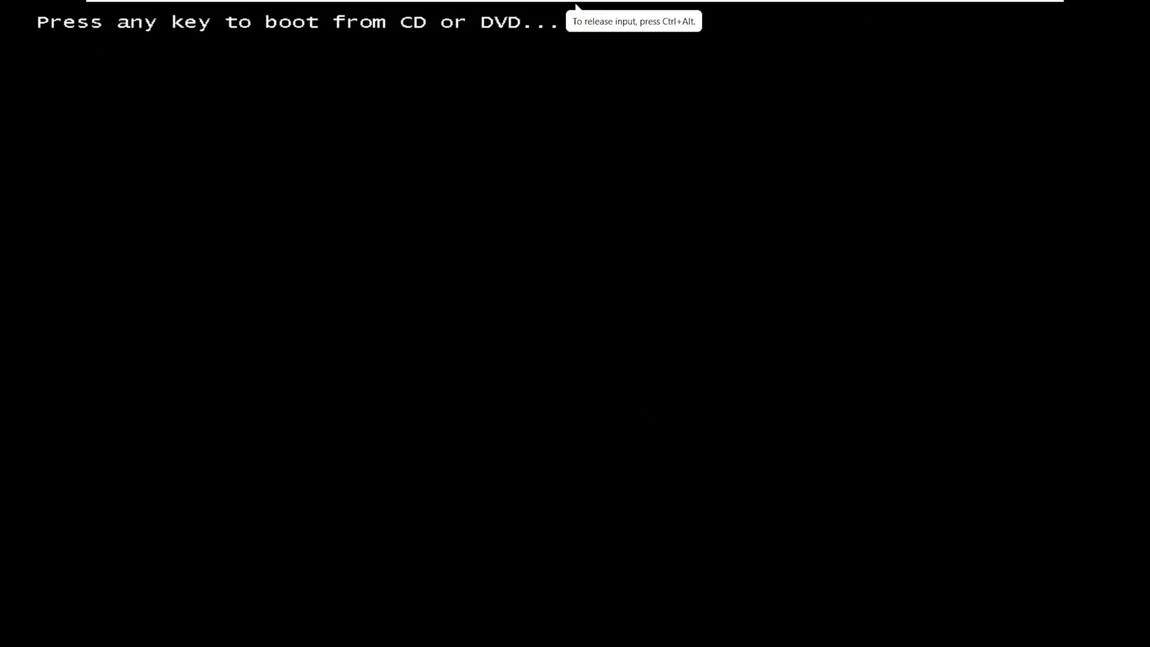
{"action": "key", "text": "Return"}
{"action": "key", "text": "ctrl+alt"}
{"action": "mouse_move", "coordinate": [482, 5]}
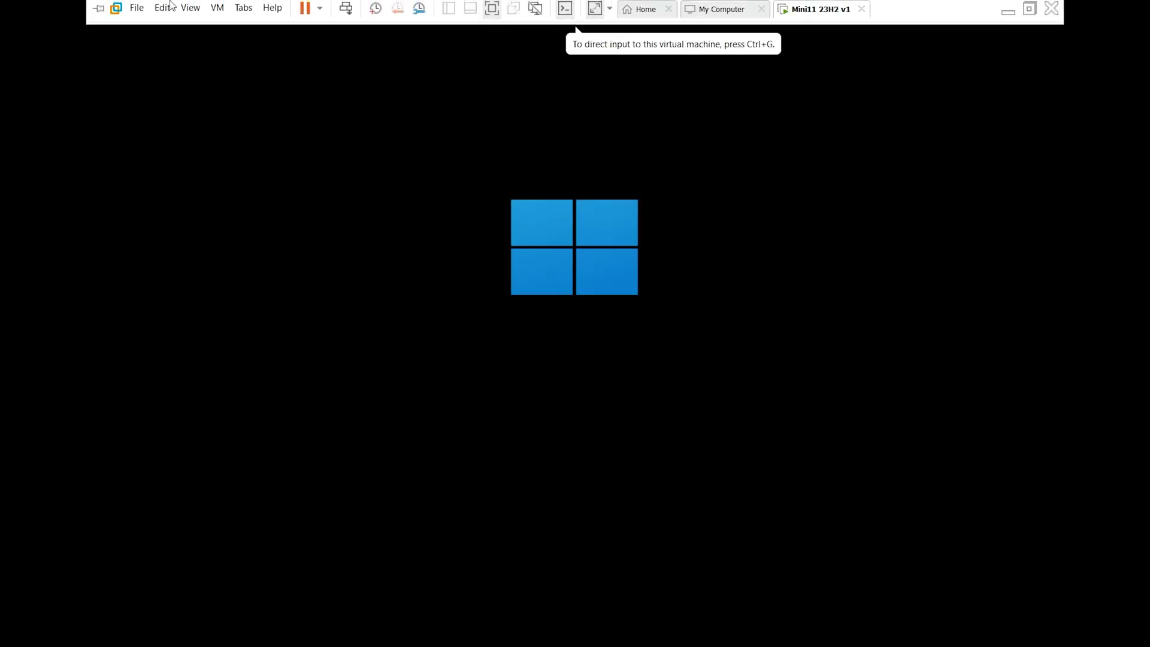
{"action": "left_click", "coordinate": [188, 10]}
{"action": "left_click", "coordinate": [206, 46]}
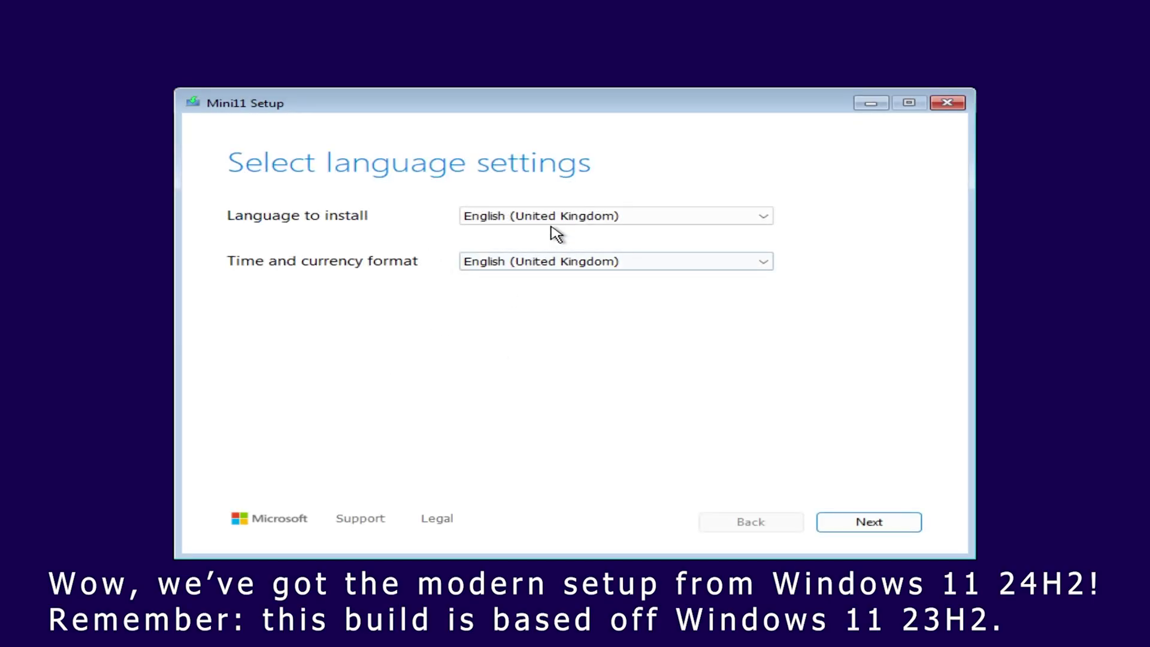
- Keep English (United Kingdom) as the install language, set the time and currency format to Italian (Italy), and continue to the setup options
{"action": "left_click", "coordinate": [551, 219]}
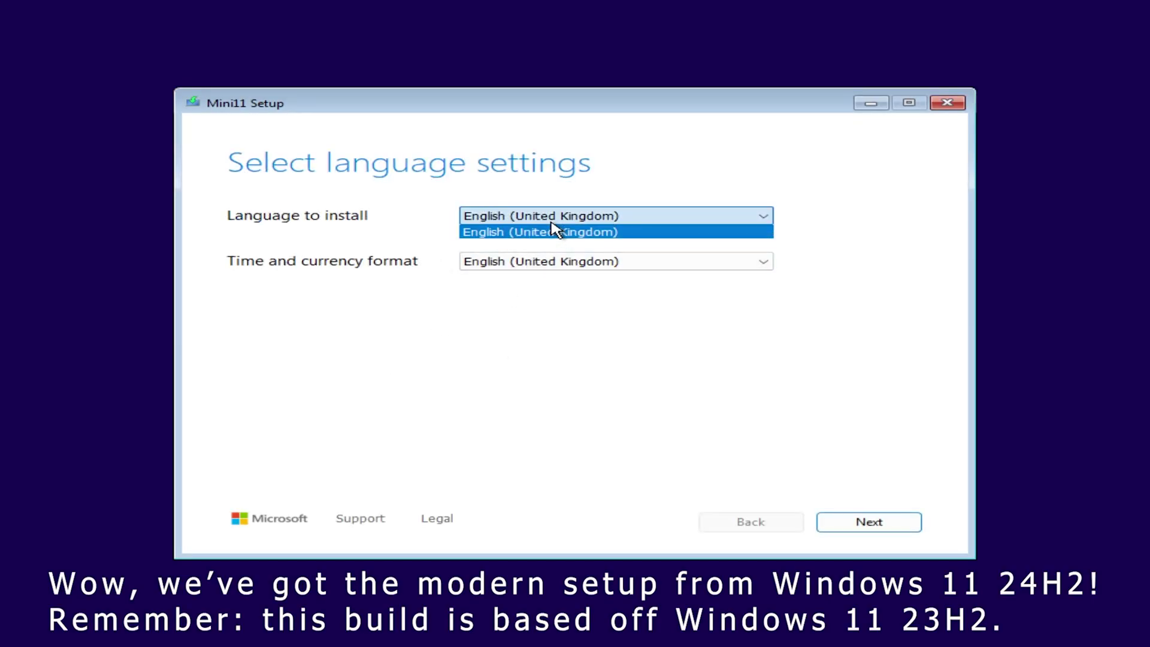
{"action": "left_click", "coordinate": [551, 231]}
{"action": "left_click", "coordinate": [569, 262]}
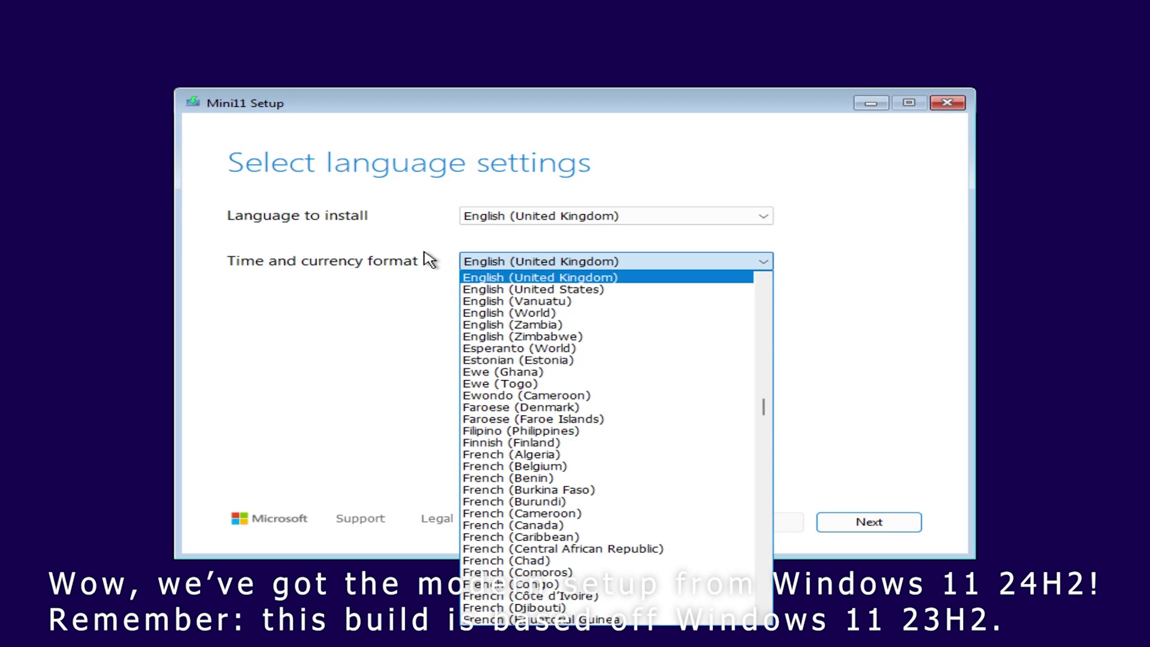
{"action": "type", "text": "ita"}
{"action": "key", "text": "Return"}
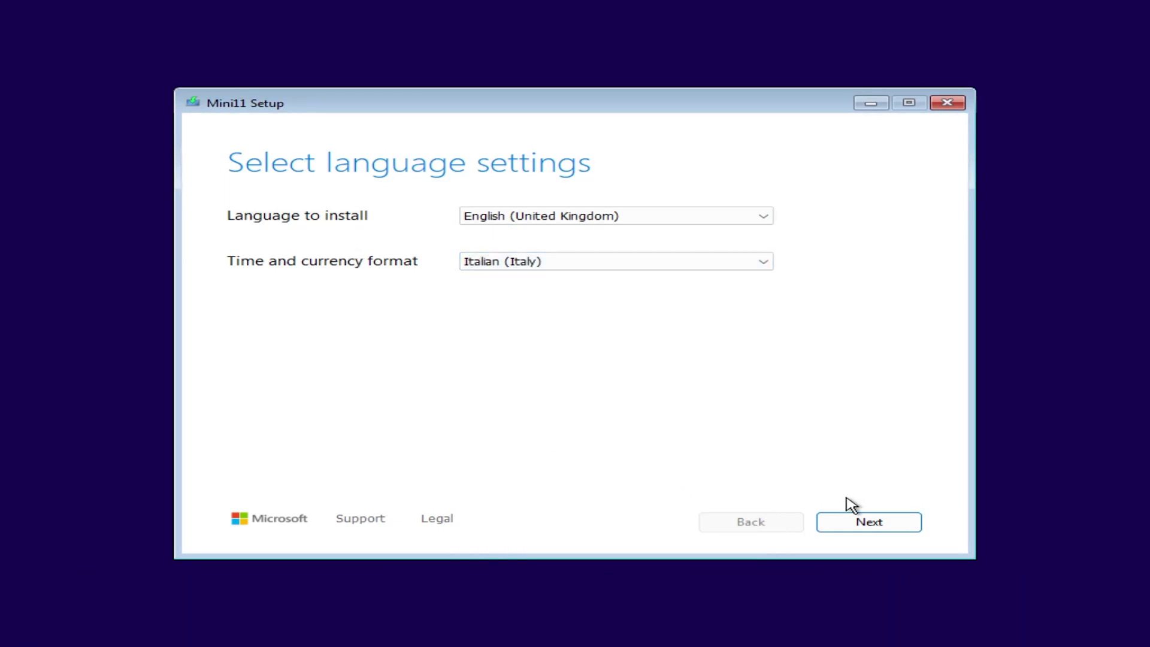
{"action": "left_click", "coordinate": [851, 518]}
{"action": "left_click", "coordinate": [912, 515]}
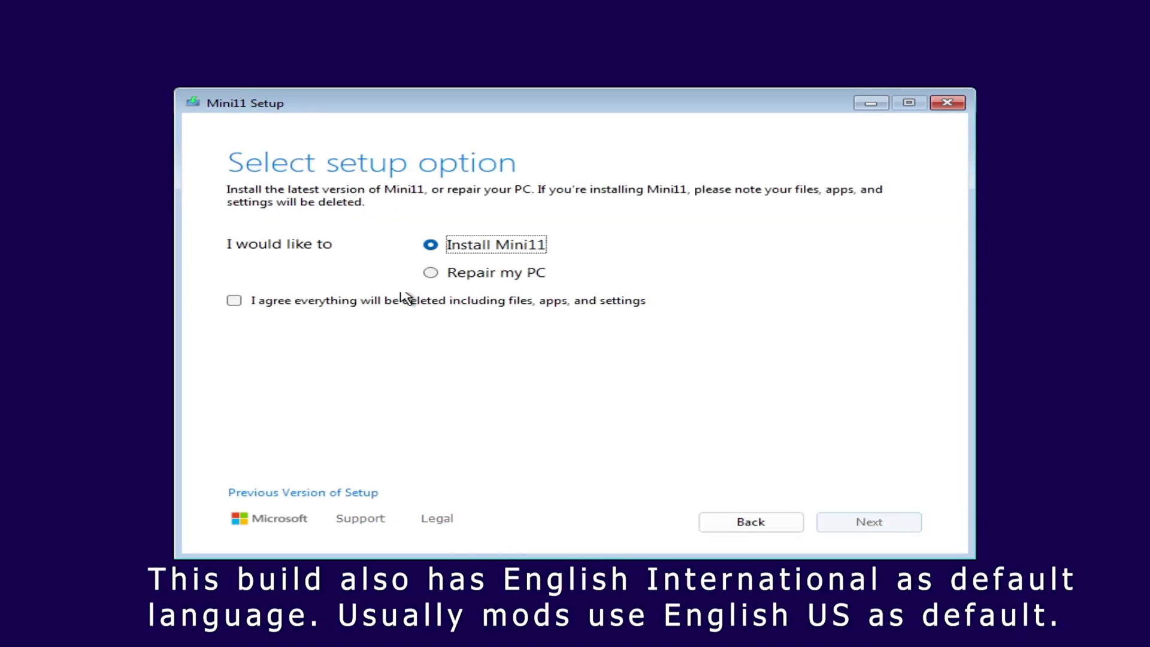
- Proceed with the Install Mini11 option, agreeing that all files, apps and settings will be deleted
{"action": "left_click", "coordinate": [376, 301]}
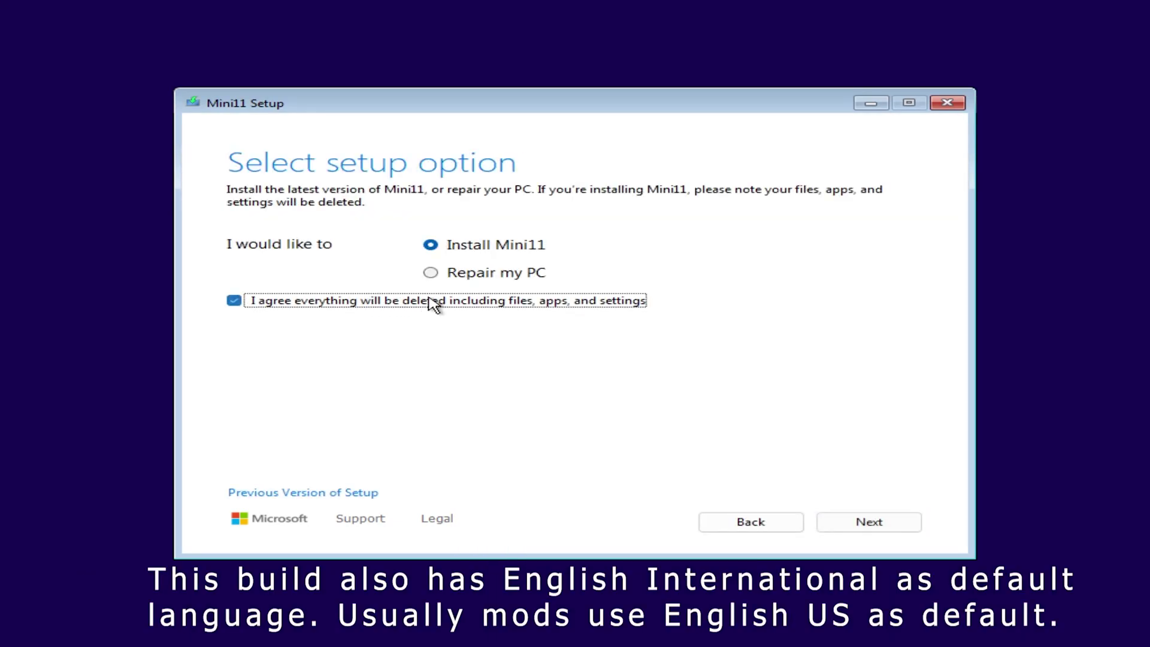
{"action": "left_click", "coordinate": [863, 527]}
{"action": "left_click", "coordinate": [324, 471]}
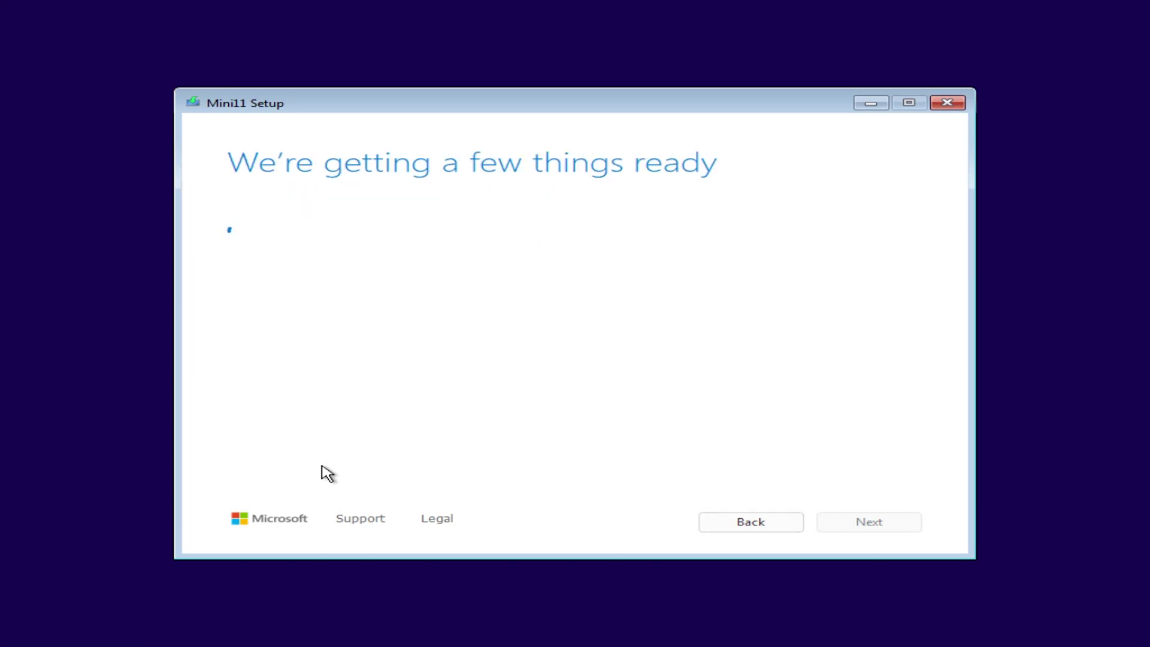
- Compare the descriptions of the Mini11 and Mini11 GX images and choose the Mini11 image for installation
{"action": "left_click", "coordinate": [365, 287]}
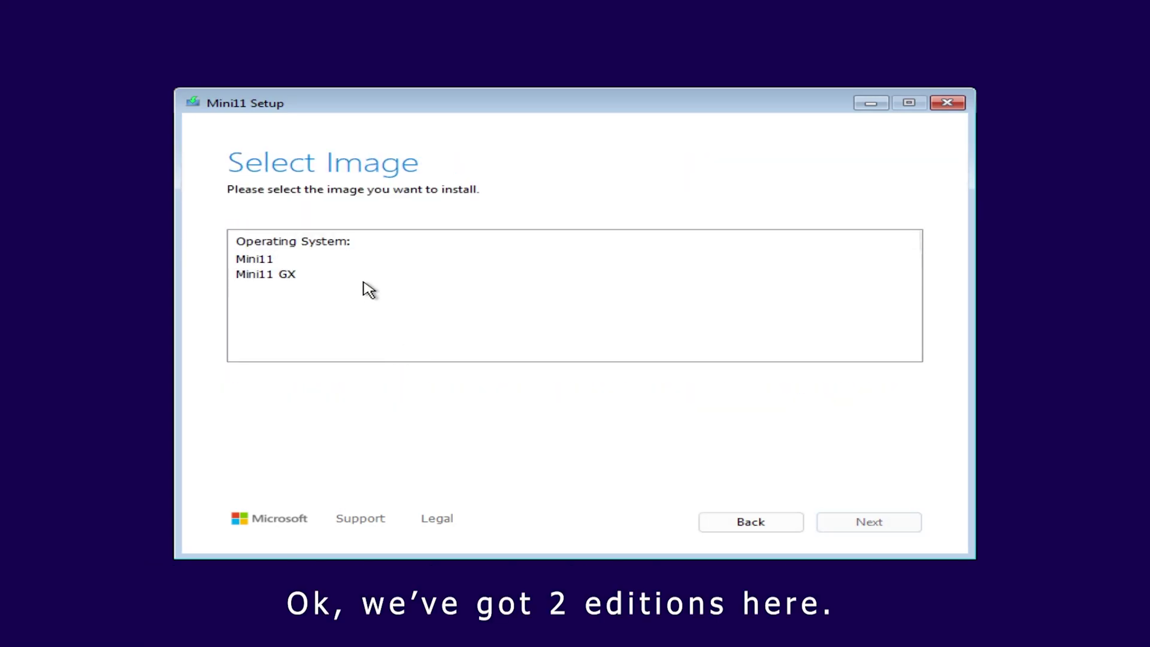
{"action": "left_click", "coordinate": [358, 272]}
{"action": "left_click", "coordinate": [353, 262]}
{"action": "left_click", "coordinate": [357, 274]}
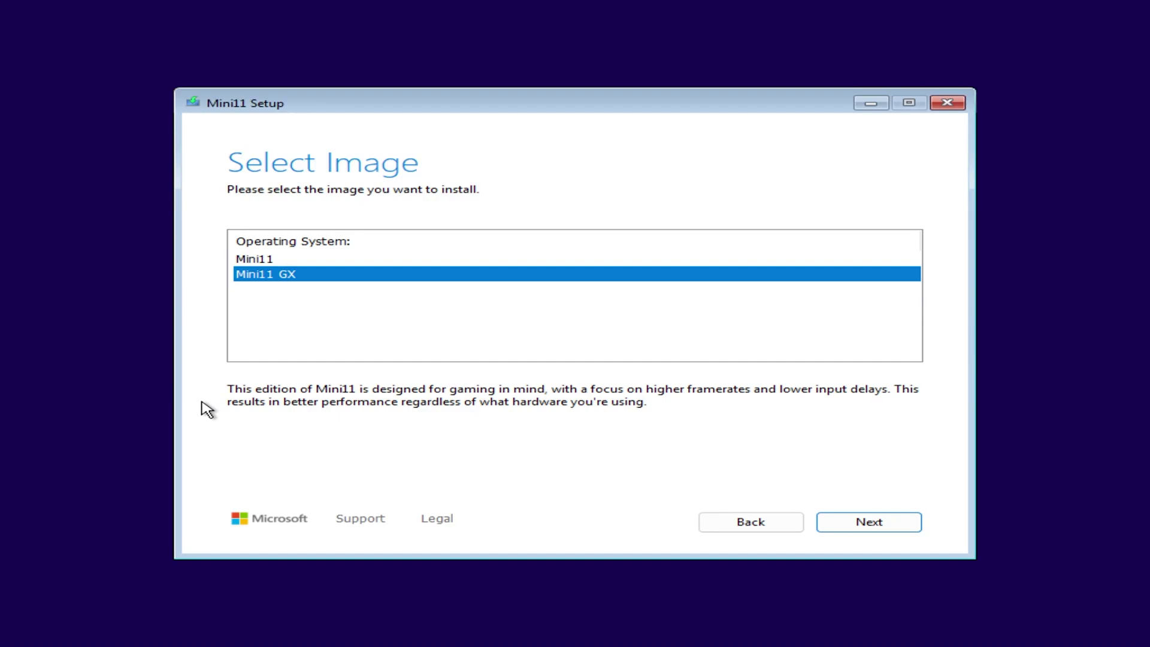
{"action": "left_click", "coordinate": [286, 263]}
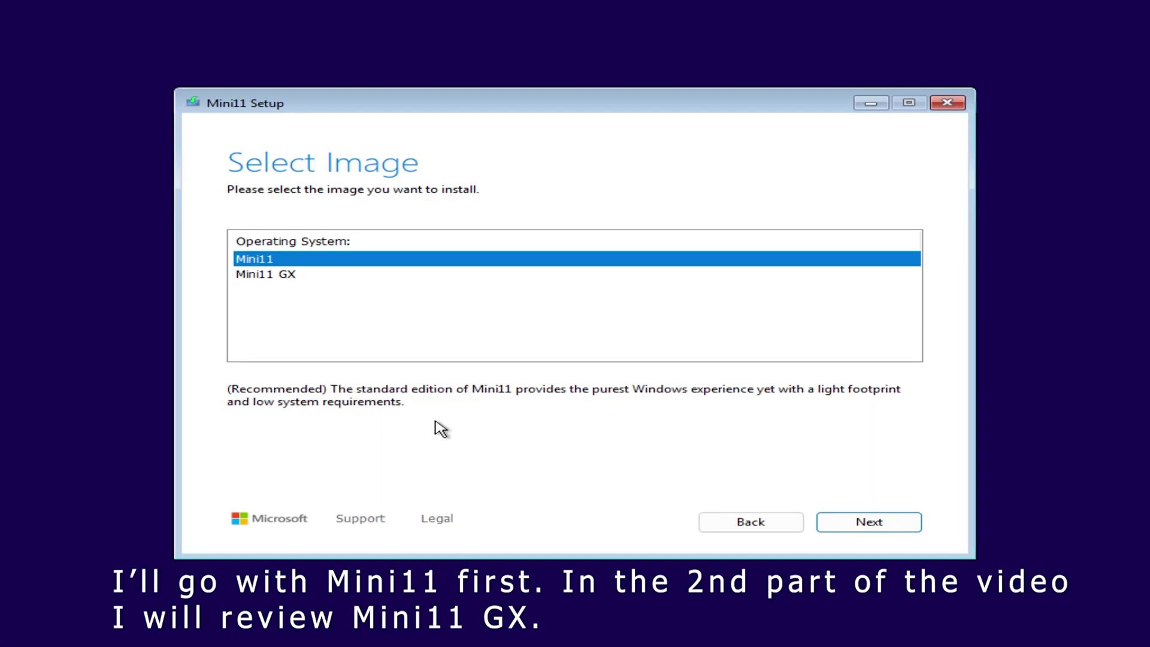
{"action": "left_click", "coordinate": [298, 275]}
{"action": "left_click", "coordinate": [295, 260]}
{"action": "left_click", "coordinate": [297, 277]}
{"action": "left_click", "coordinate": [292, 259]}
{"action": "left_click", "coordinate": [298, 288]}
{"action": "left_click", "coordinate": [289, 266]}
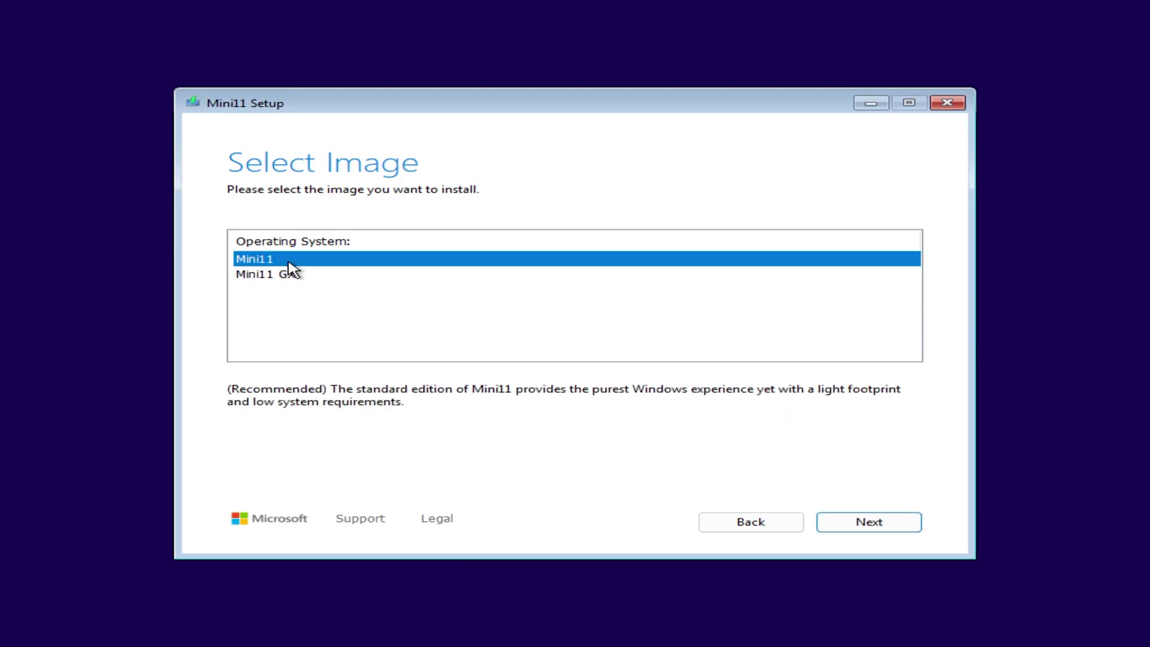
{"action": "left_click", "coordinate": [895, 527]}
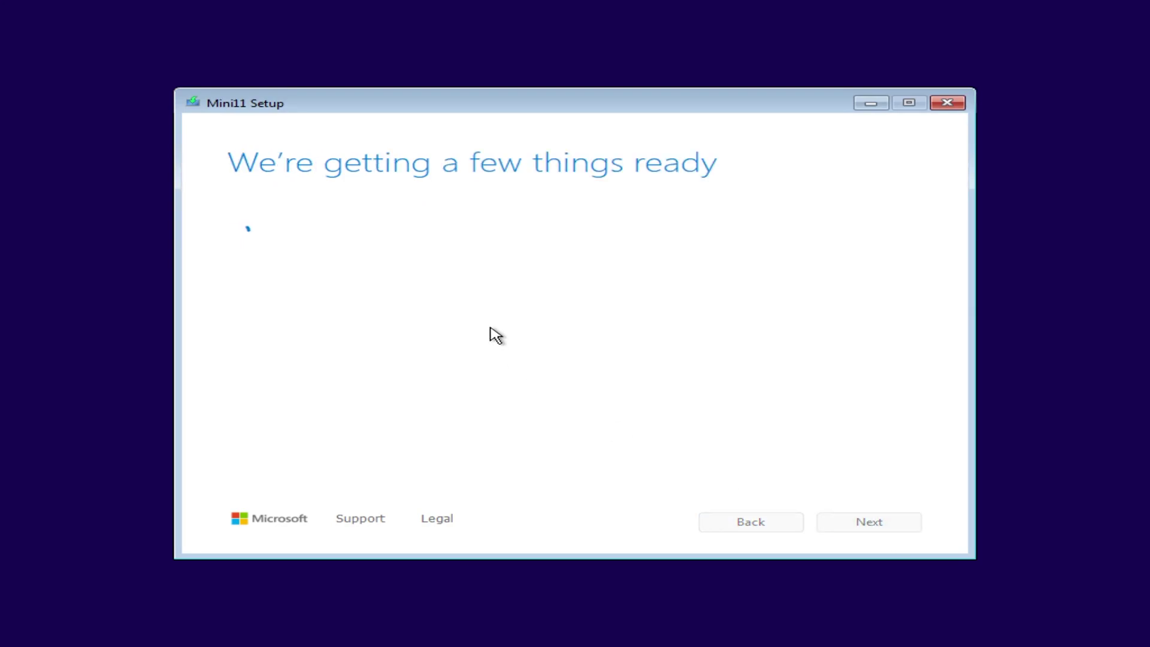
- Choose the unallocated space on Disk 0 as the install location and start the Mini11 installation
{"action": "left_click", "coordinate": [867, 524]}
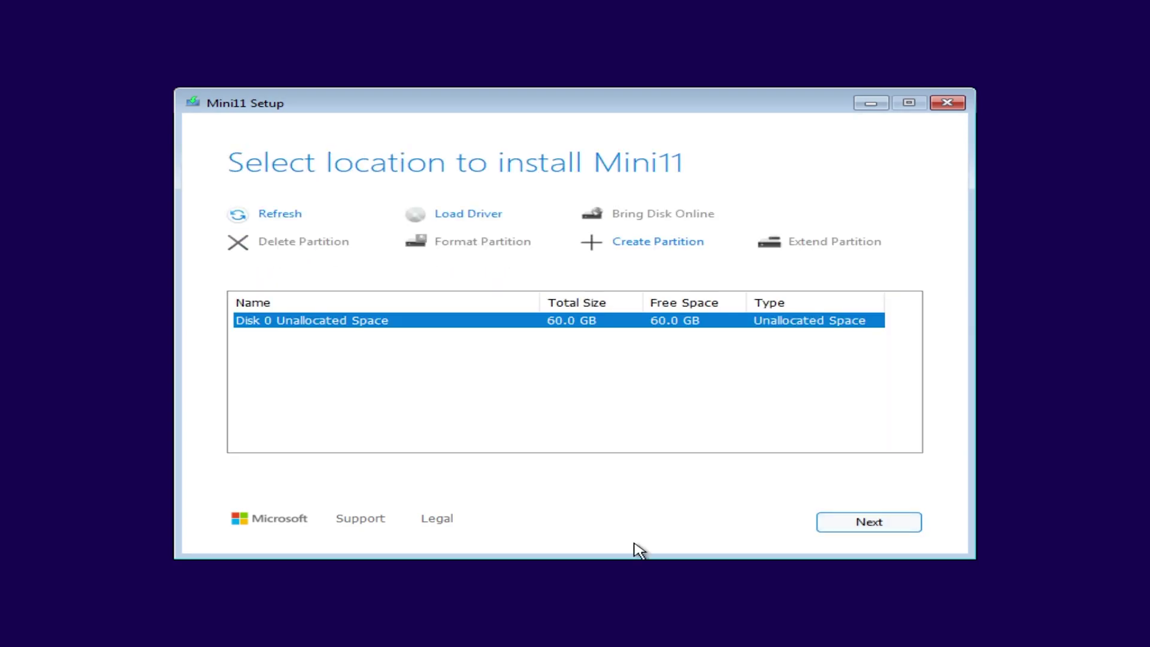
{"action": "left_click", "coordinate": [873, 530]}
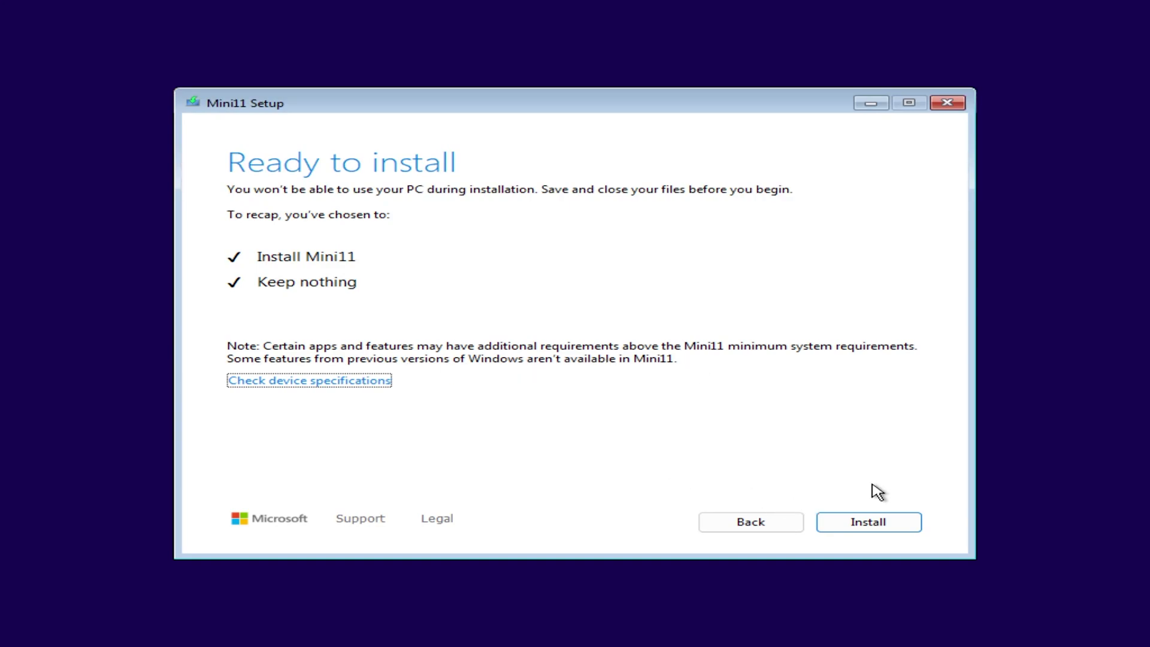
{"action": "left_click", "coordinate": [886, 523]}
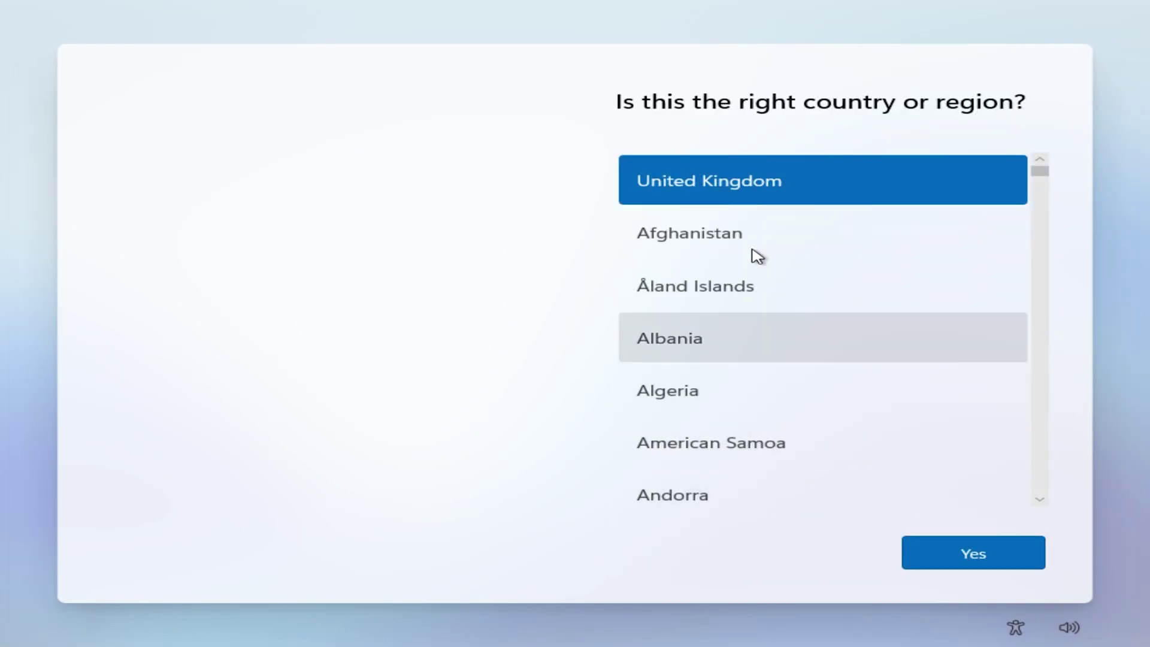
- Set the country or region to Italy and accept the keyboard layout choices
{"action": "scroll", "coordinate": [769, 365], "scroll_direction": "down", "scroll_amount": 10}
{"action": "scroll", "coordinate": [766, 378], "scroll_direction": "down", "scroll_amount": 12}
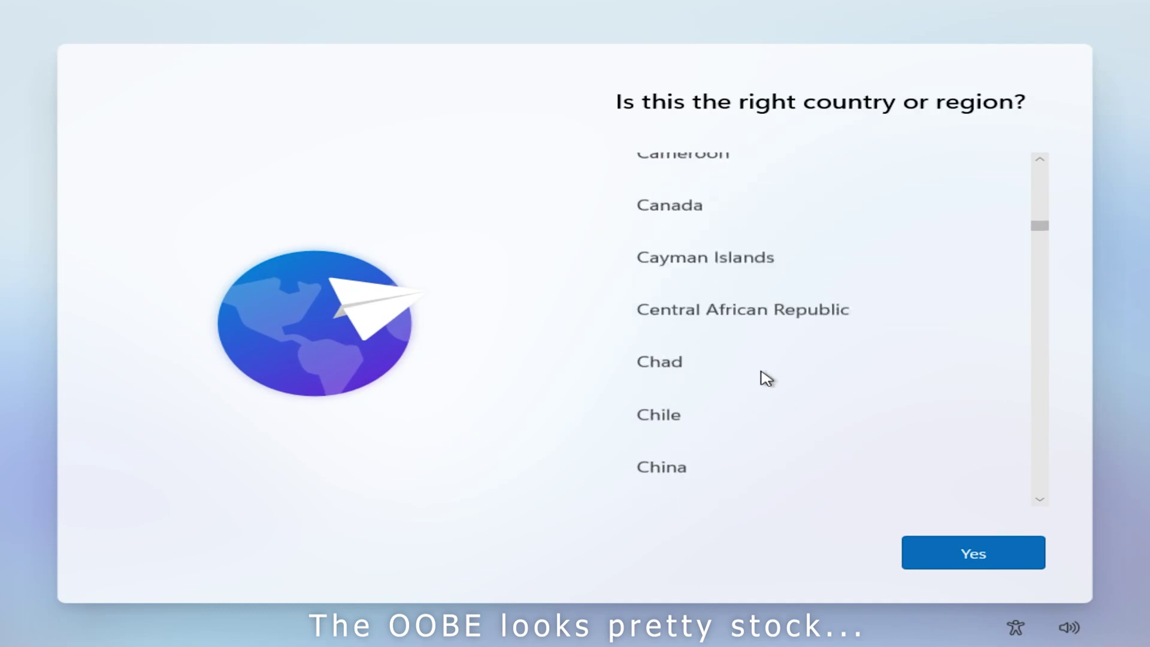
{"action": "scroll", "coordinate": [766, 379], "scroll_direction": "down", "scroll_amount": 15}
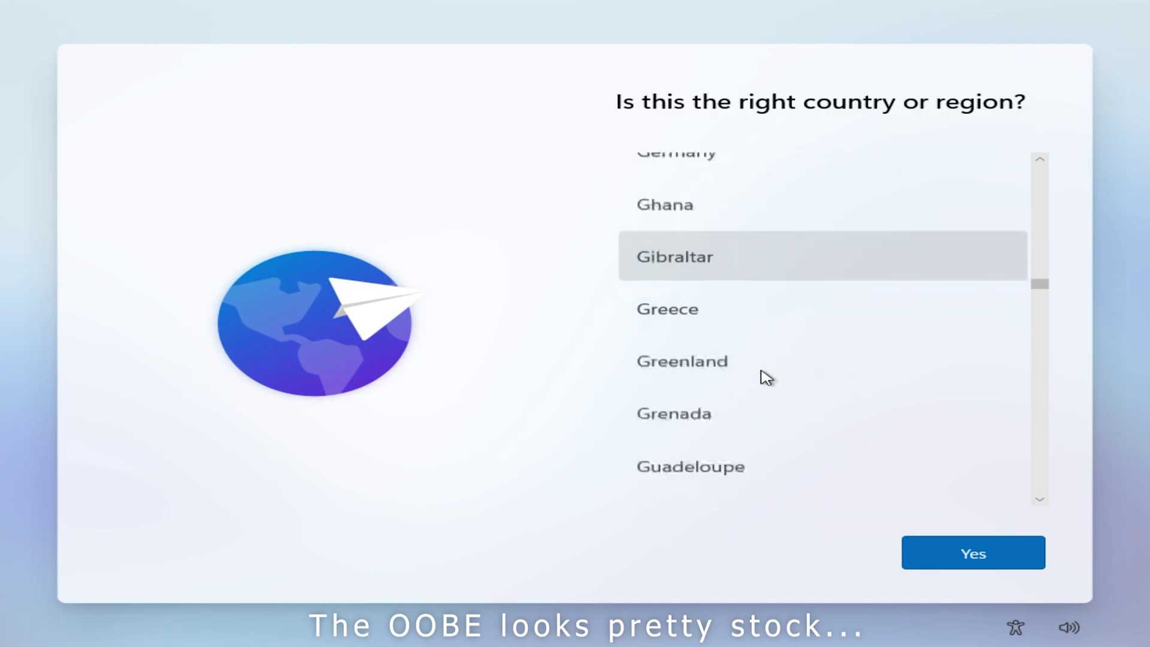
{"action": "left_click", "coordinate": [796, 424]}
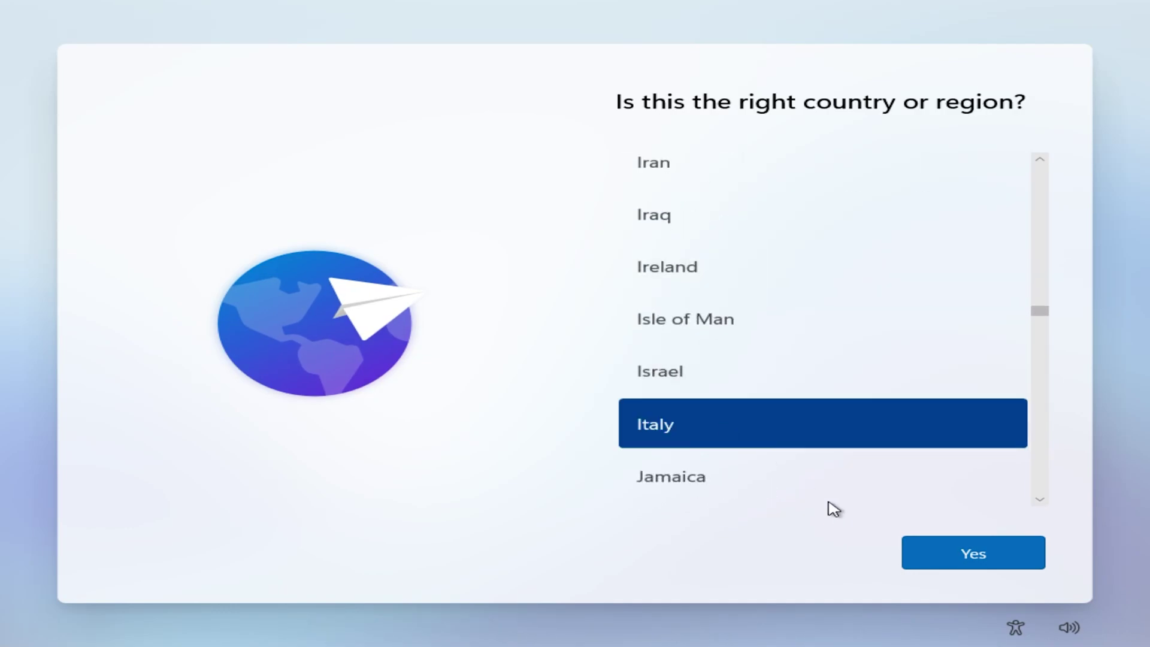
{"action": "left_click", "coordinate": [929, 562]}
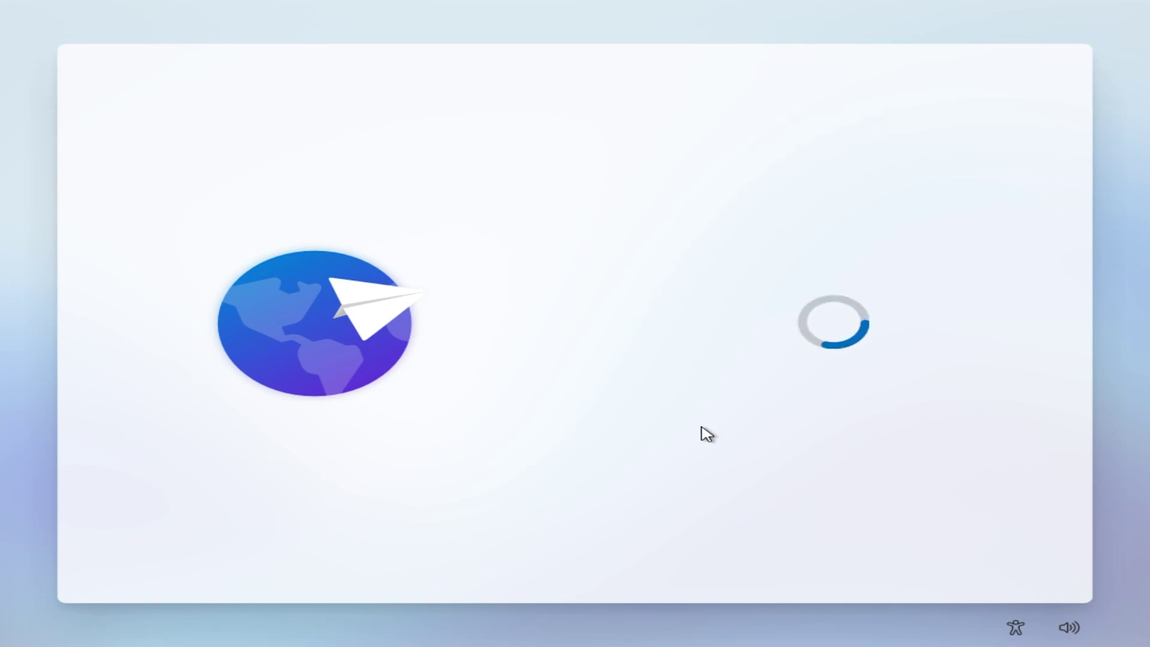
{"action": "scroll", "coordinate": [716, 403], "scroll_direction": "down", "scroll_amount": 10}
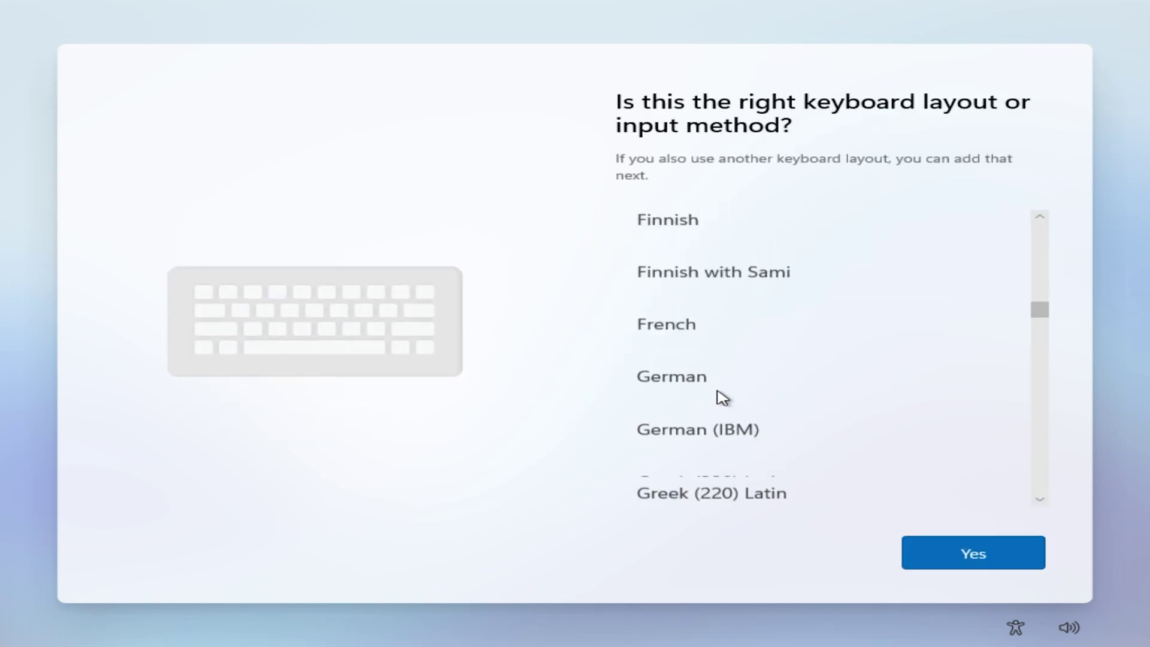
{"action": "left_click", "coordinate": [916, 553]}
{"action": "left_click", "coordinate": [922, 549]}
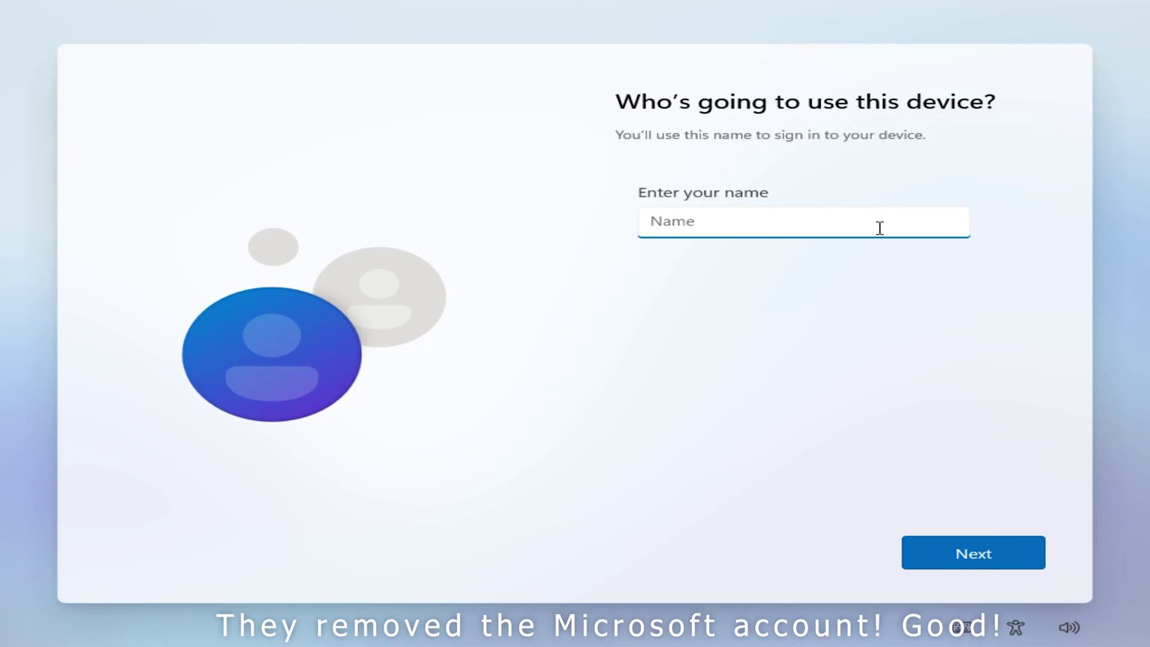
- Enter the account's user name for the device and continue with the password left blank
{"action": "type", "text": "V"}
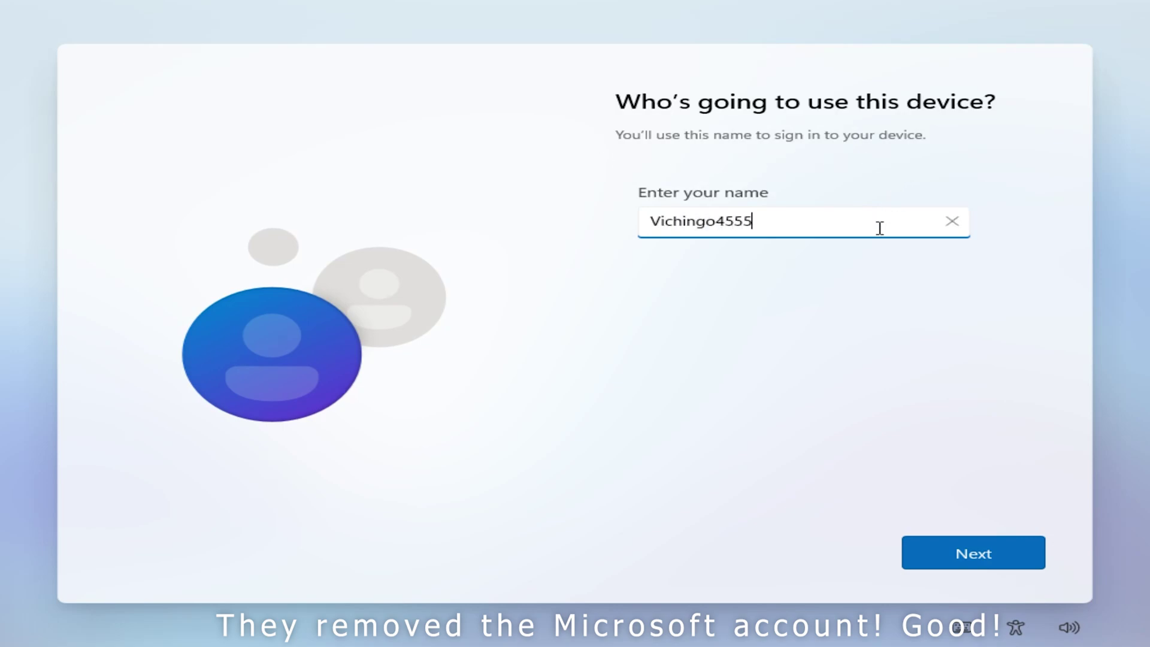
{"action": "type", "text": "ichingo4555"}
{"action": "key", "text": "BackSpace"}
{"action": "key", "text": "Return"}
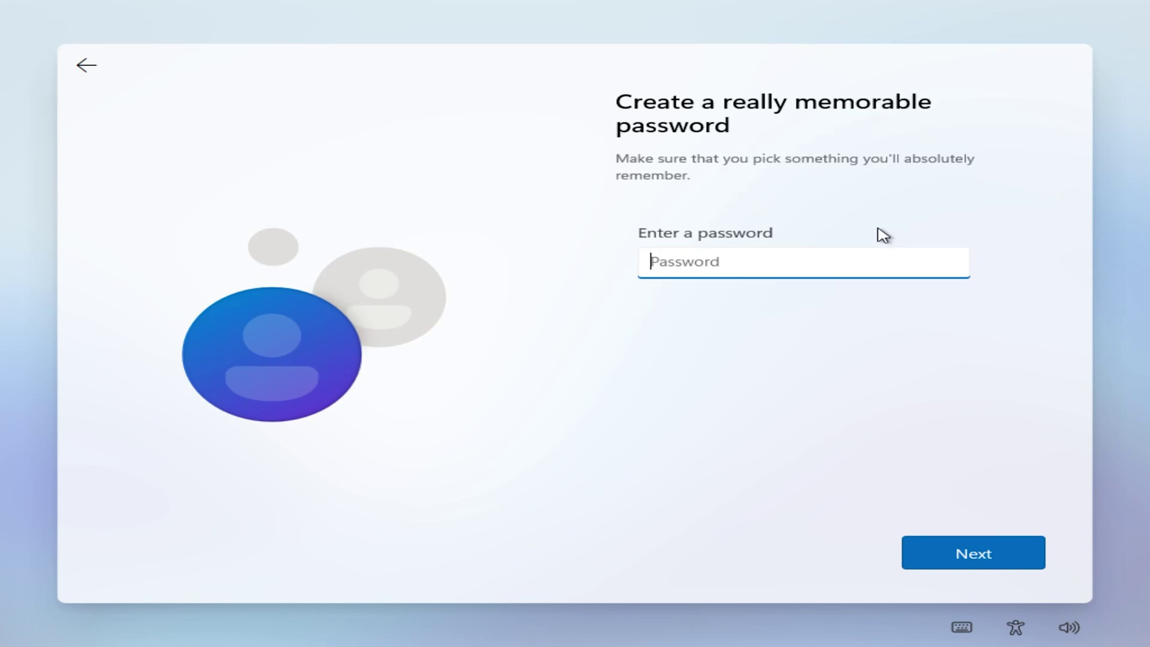
{"action": "key", "text": "Return"}
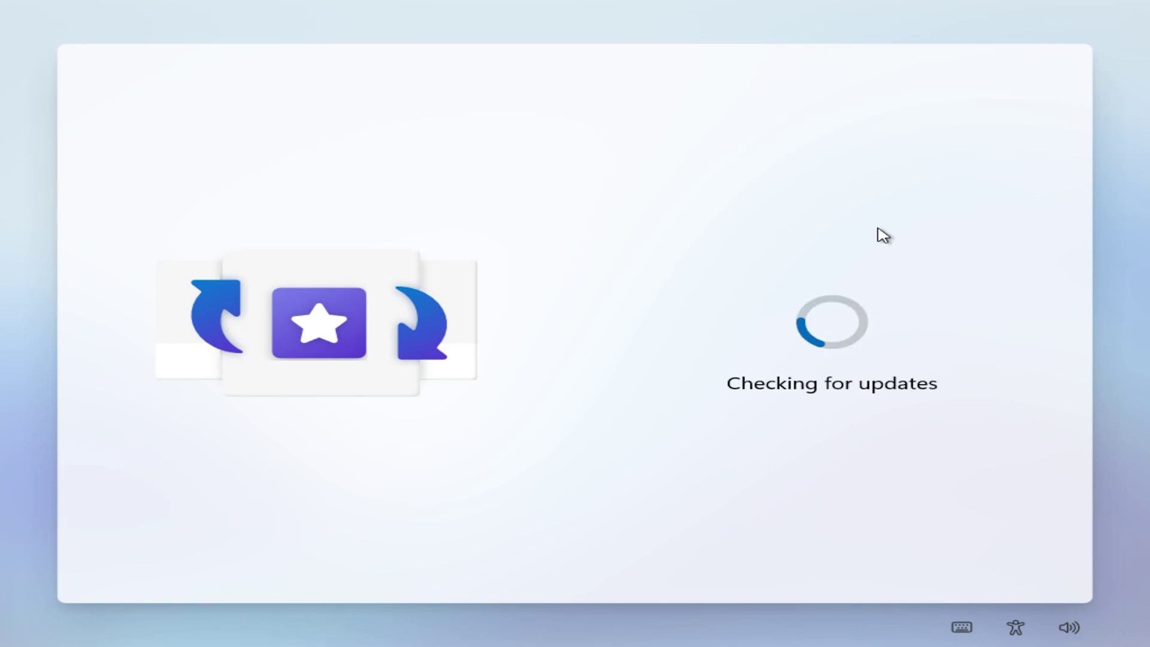
- Mount the VMware Tools disc in the running virtual machine
{"action": "mouse_move", "coordinate": [575, 3]}
{"action": "left_click", "coordinate": [217, 9]}
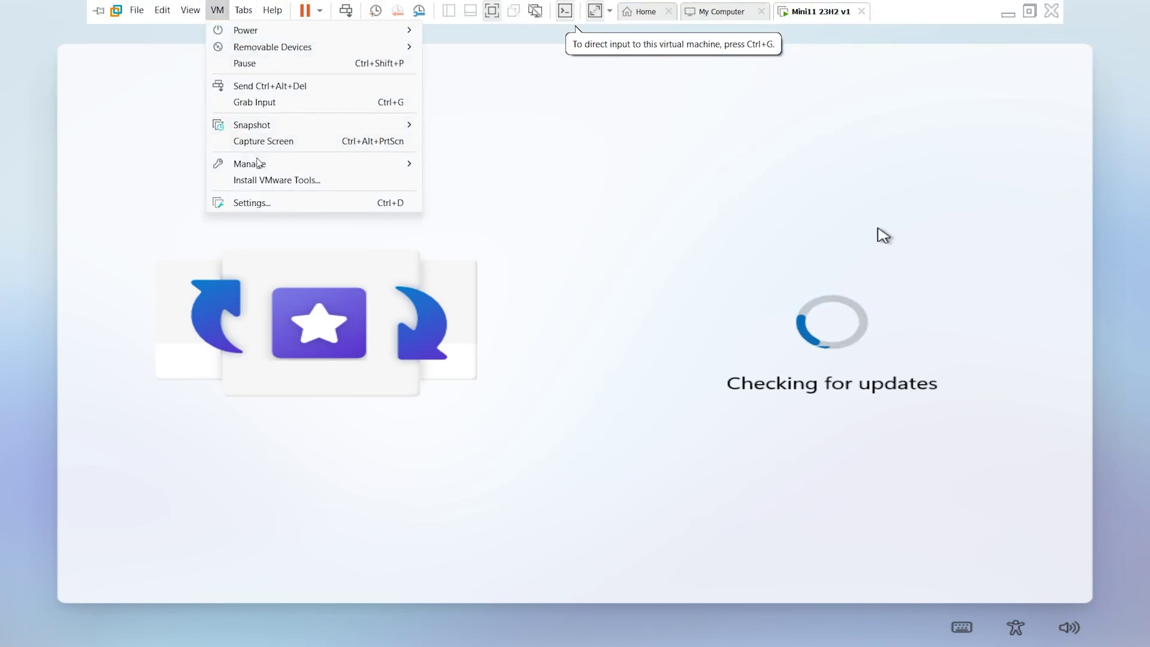
{"action": "left_click", "coordinate": [190, 10]}
{"action": "left_click", "coordinate": [223, 48]}
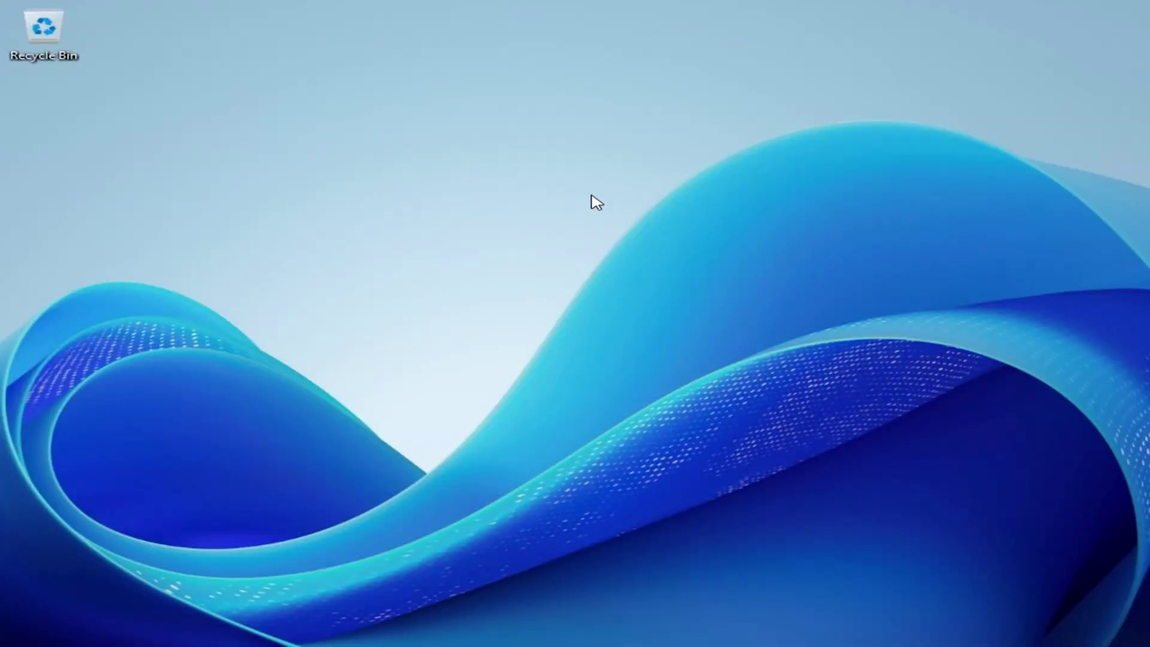
{"action": "mouse_move", "coordinate": [606, 203]}
{"action": "left_mouse_down"}
{"action": "mouse_move", "coordinate": [752, 123]}
{"action": "mouse_move", "coordinate": [405, 378]}
{"action": "left_mouse_up"}
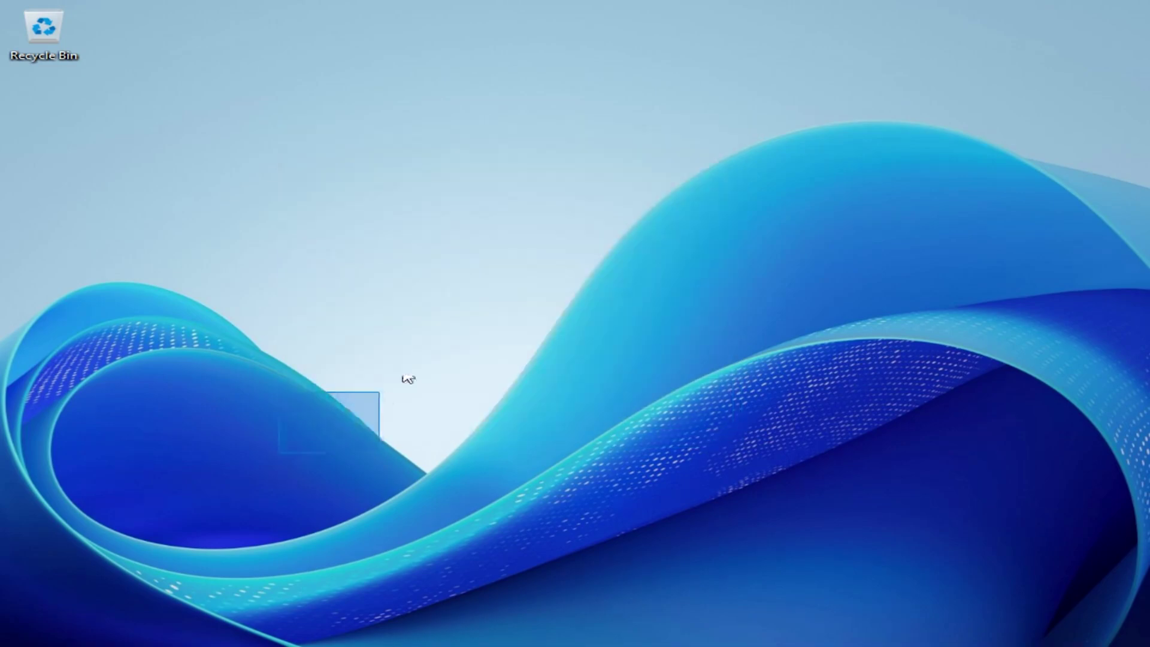
{"action": "left_click_drag", "start_coordinate": [533, 255], "coordinate": [268, 405]}
{"action": "left_click_drag", "start_coordinate": [574, 202], "coordinate": [288, 443]}
{"action": "left_click_drag", "start_coordinate": [380, 384], "coordinate": [388, 425]}
{"action": "mouse_move", "coordinate": [651, 264]}
{"action": "left_mouse_down"}
{"action": "mouse_move", "coordinate": [497, 381]}
{"action": "mouse_move", "coordinate": [640, 247]}
{"action": "mouse_move", "coordinate": [644, 268]}
{"action": "left_mouse_up"}
{"action": "left_click_drag", "start_coordinate": [810, 159], "coordinate": [380, 411]}
{"action": "left_click_drag", "start_coordinate": [919, 106], "coordinate": [442, 365]}
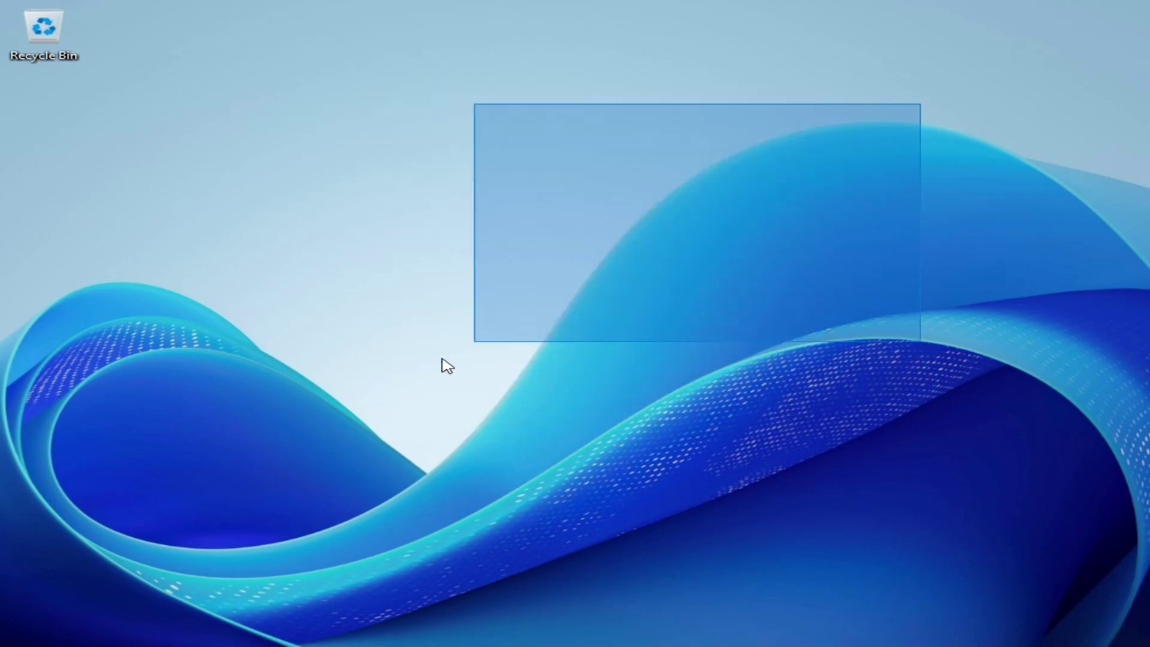
{"action": "left_click_drag", "start_coordinate": [706, 154], "coordinate": [590, 276]}
{"action": "left_click_drag", "start_coordinate": [336, 460], "coordinate": [419, 393]}
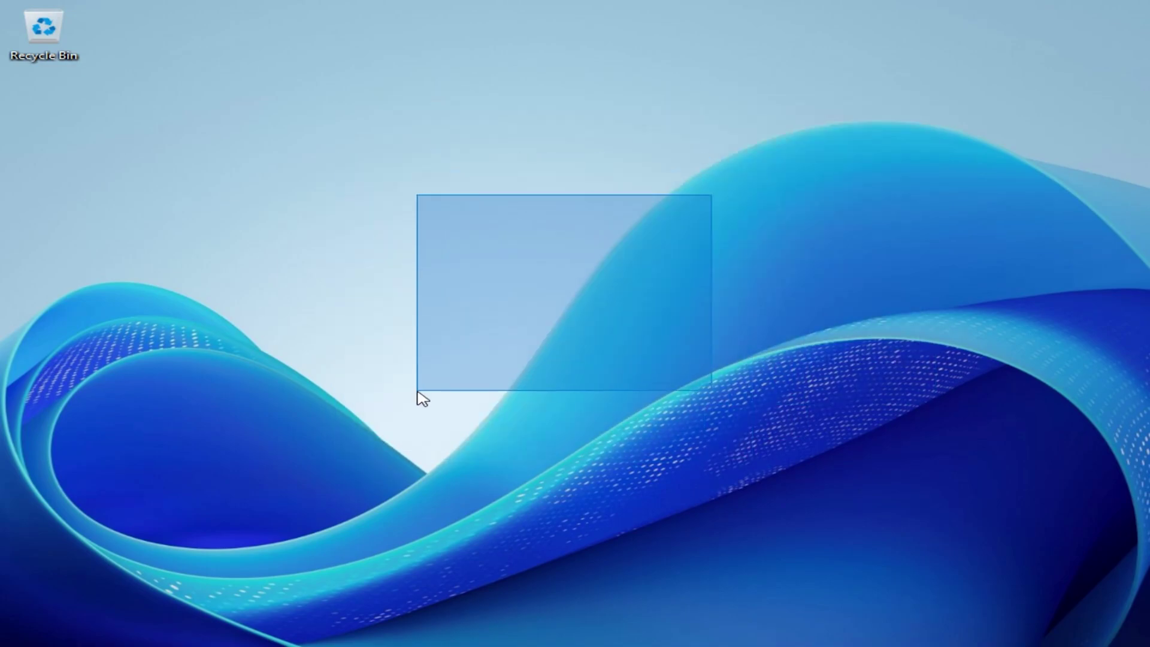
{"action": "left_click_drag", "start_coordinate": [712, 192], "coordinate": [376, 444]}
{"action": "left_click_drag", "start_coordinate": [754, 110], "coordinate": [559, 287]}
{"action": "left_click_drag", "start_coordinate": [388, 401], "coordinate": [659, 138]}
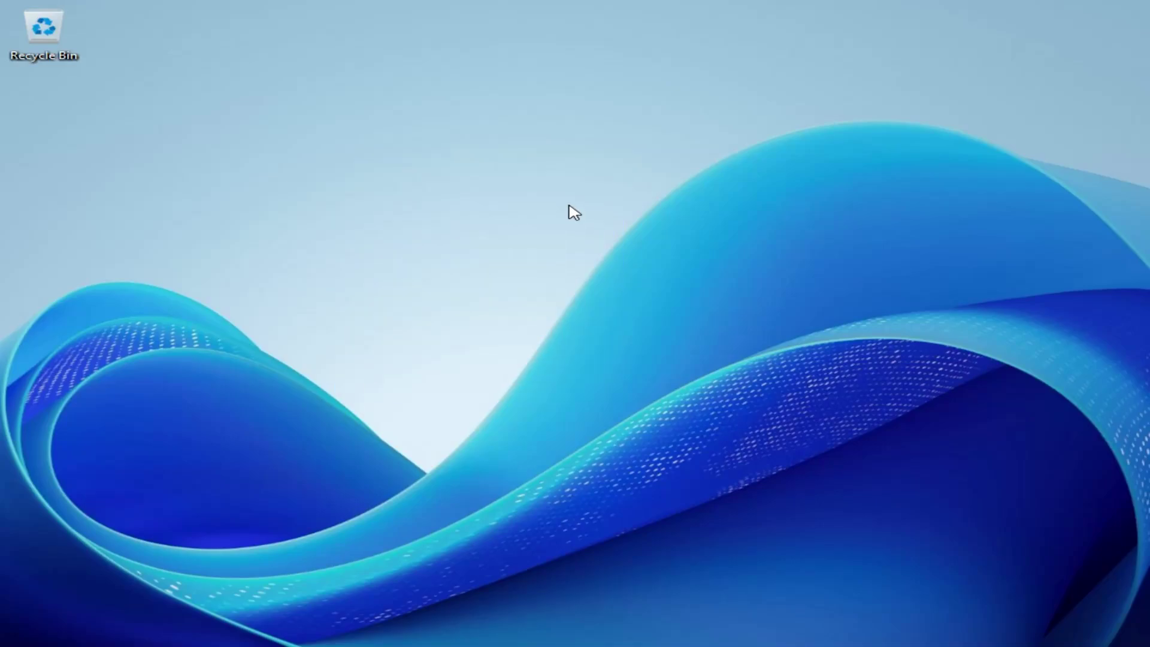
- Open the VMware Tools DVD drive (D:) from This PC in File Explorer
{"action": "key", "text": "super+e"}
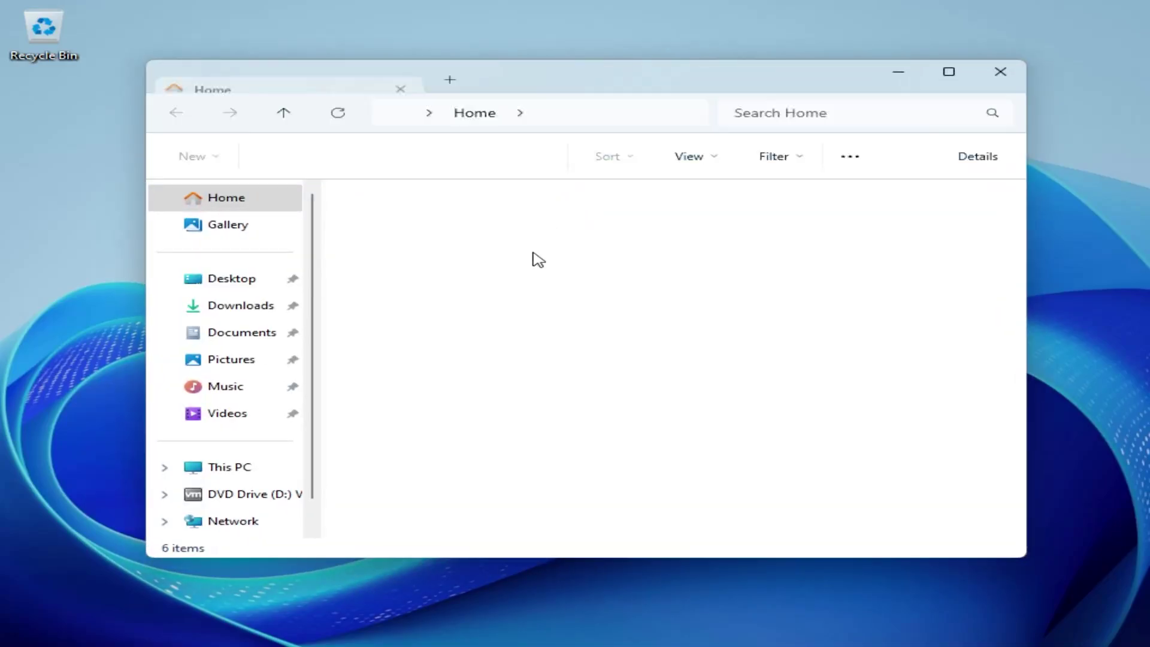
{"action": "left_click", "coordinate": [295, 467]}
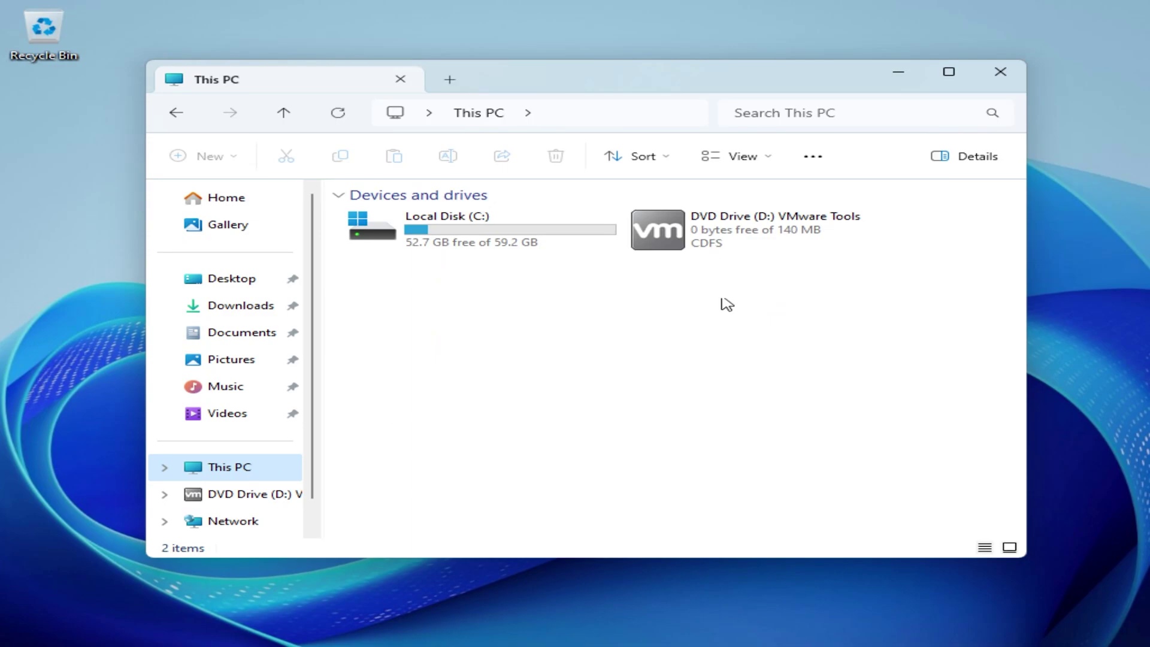
{"action": "double_click", "coordinate": [729, 250]}
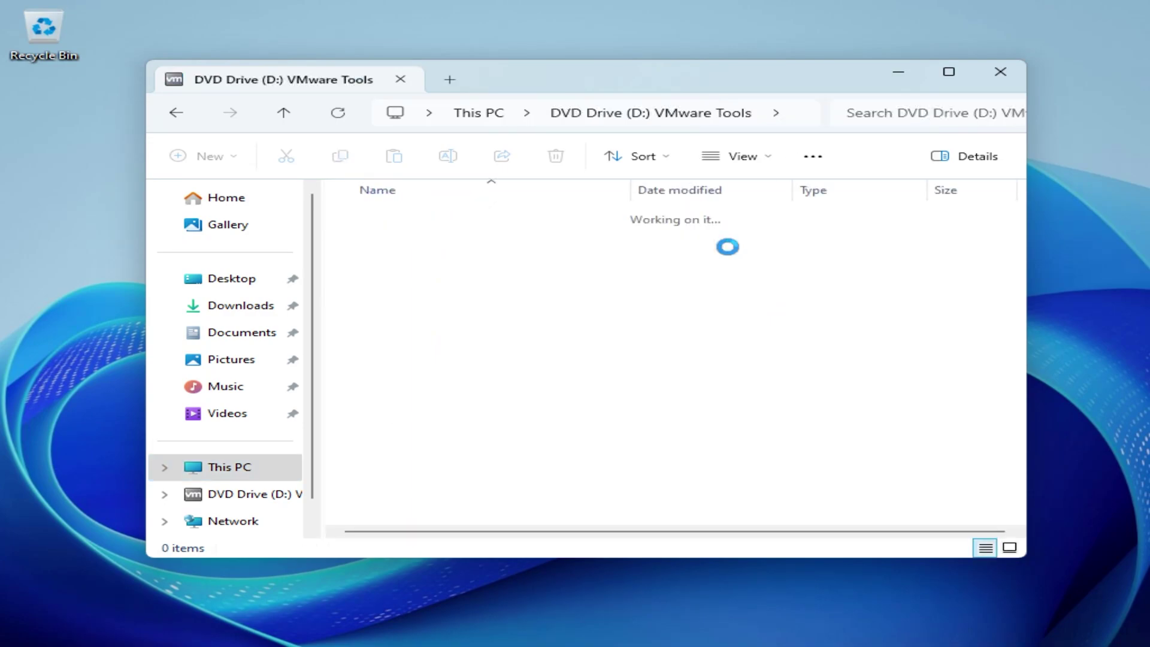
- Launch setup64 from the VMware Tools disc, allow it to make changes, and close the File Explorer window
{"action": "left_click", "coordinate": [455, 354]}
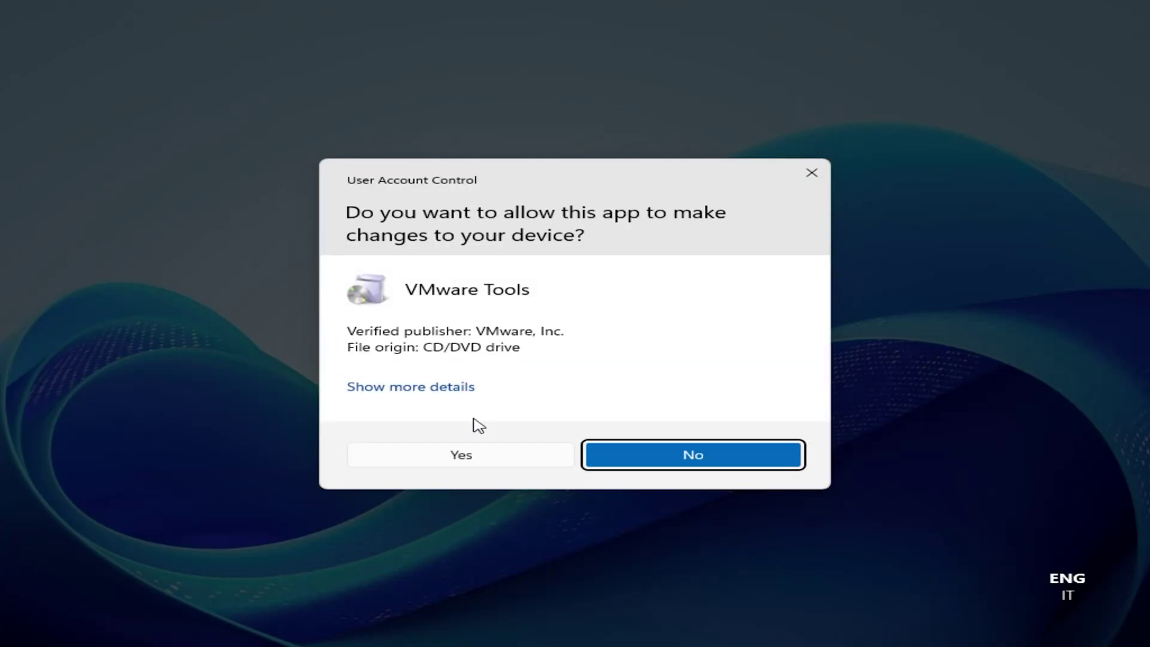
{"action": "left_click", "coordinate": [472, 453]}
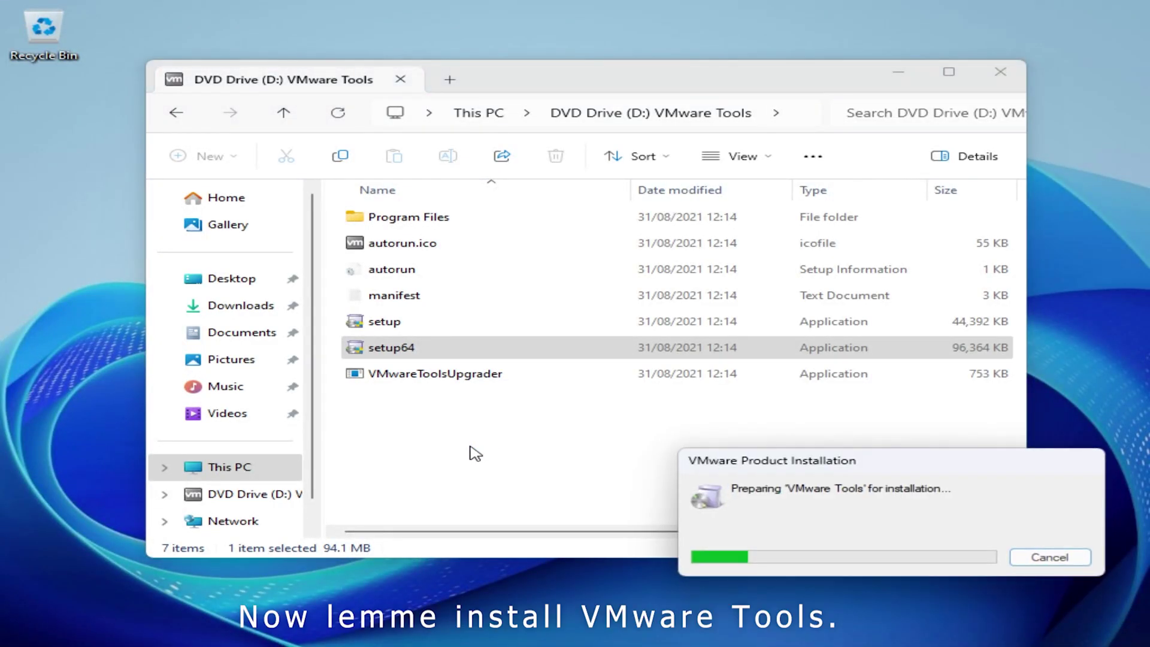
{"action": "left_click", "coordinate": [1000, 72]}
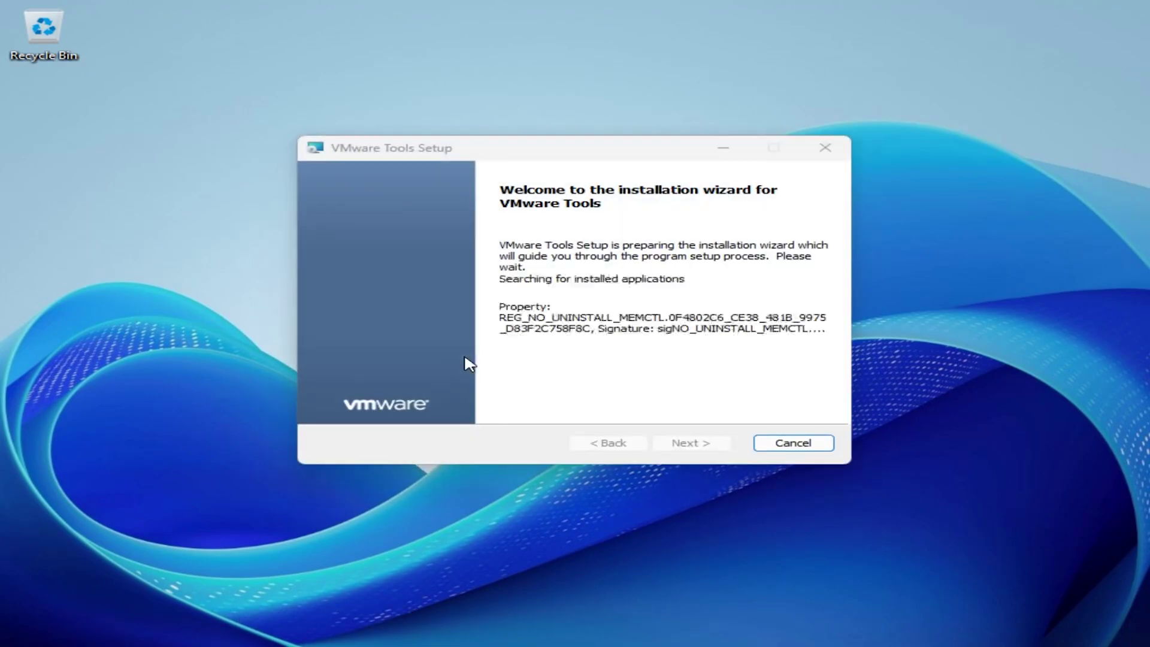
- Proceed through the VMware Tools setup wizard, choose the setup type, and start the installation
{"action": "left_click", "coordinate": [665, 448]}
{"action": "left_click", "coordinate": [388, 310]}
{"action": "left_click", "coordinate": [673, 445]}
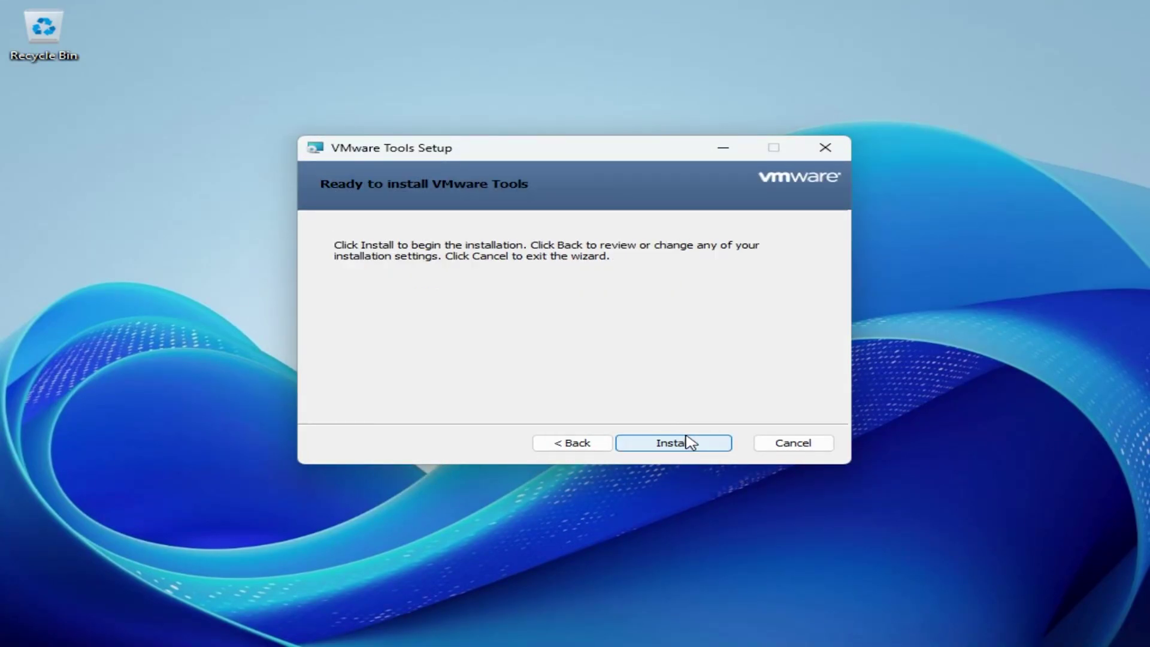
{"action": "left_click", "coordinate": [673, 444]}
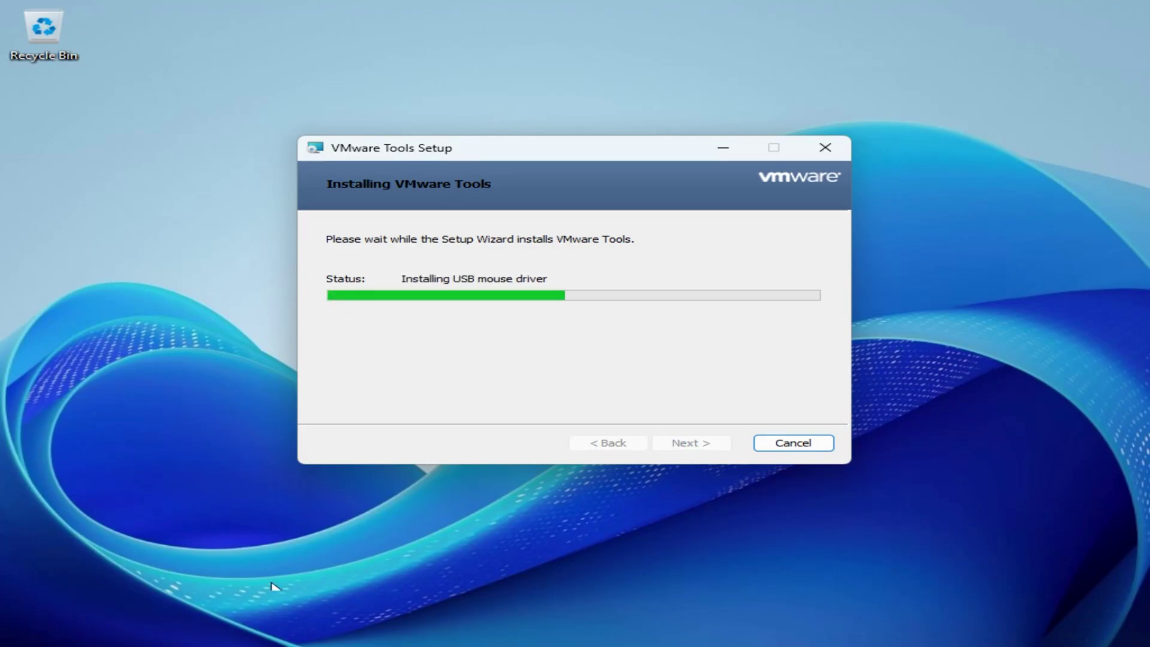
{"action": "key", "text": "super"}
{"action": "key", "text": "super"}
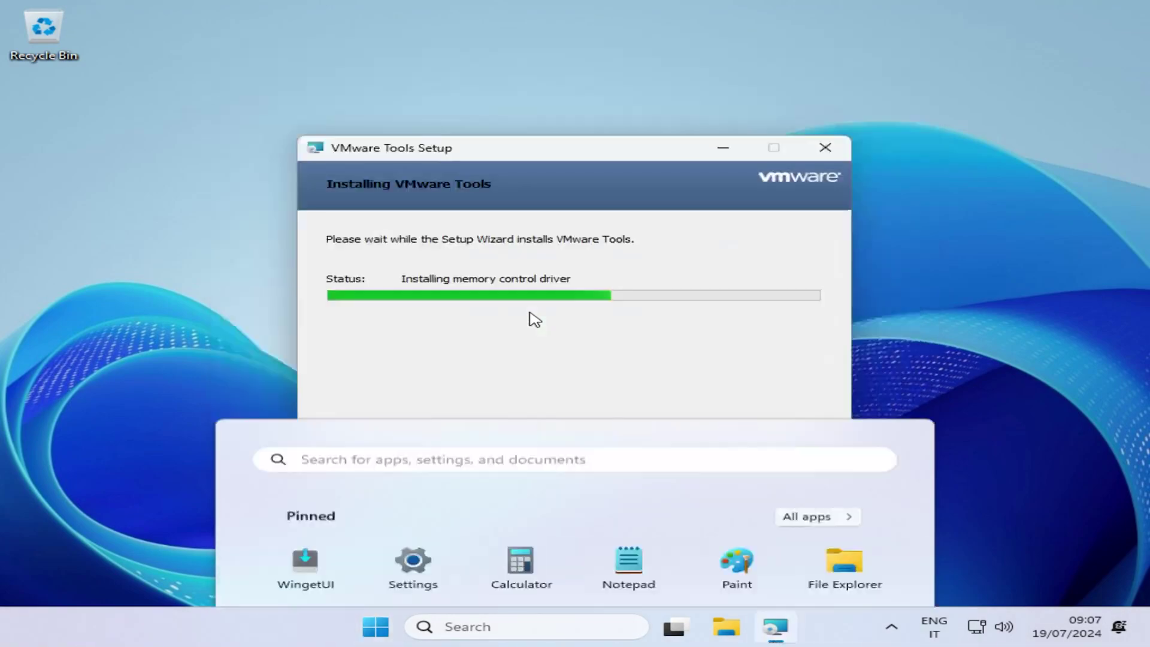
{"action": "left_click", "coordinate": [376, 627]}
{"action": "left_click", "coordinate": [376, 626]}
- Open Task Manager and examine the Ethernet, memory and CPU performance graphs during the installation
{"action": "right_click", "coordinate": [829, 616]}
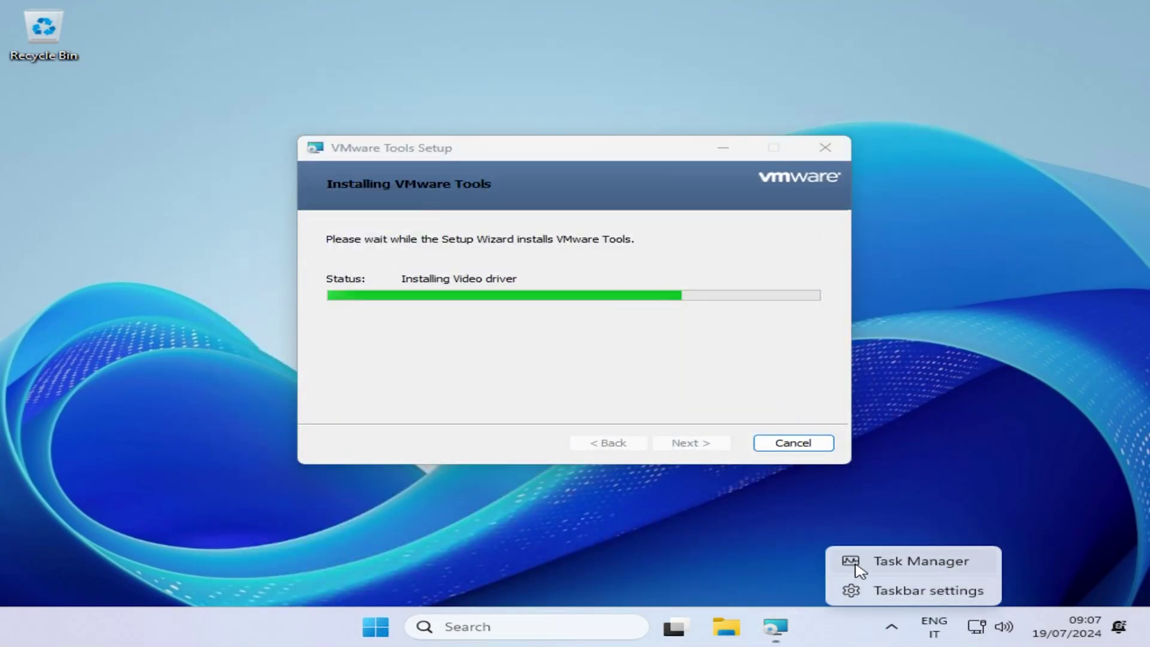
{"action": "key", "text": "Escape"}
{"action": "key", "text": "ctrl+shift+Escape"}
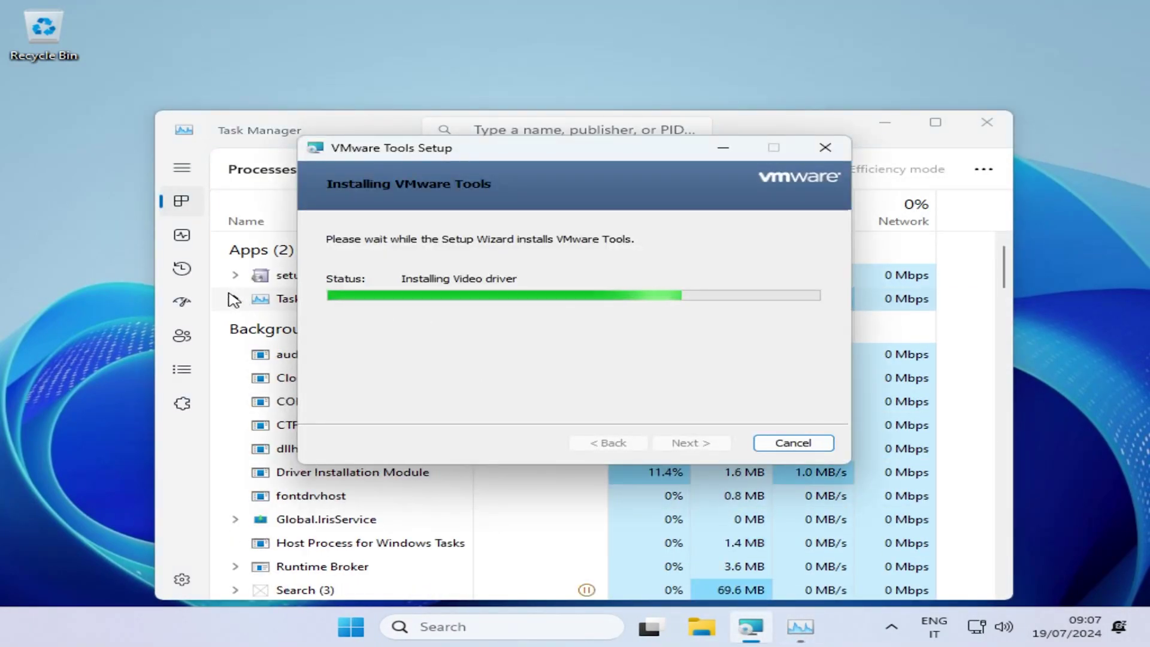
{"action": "left_click", "coordinate": [181, 235]}
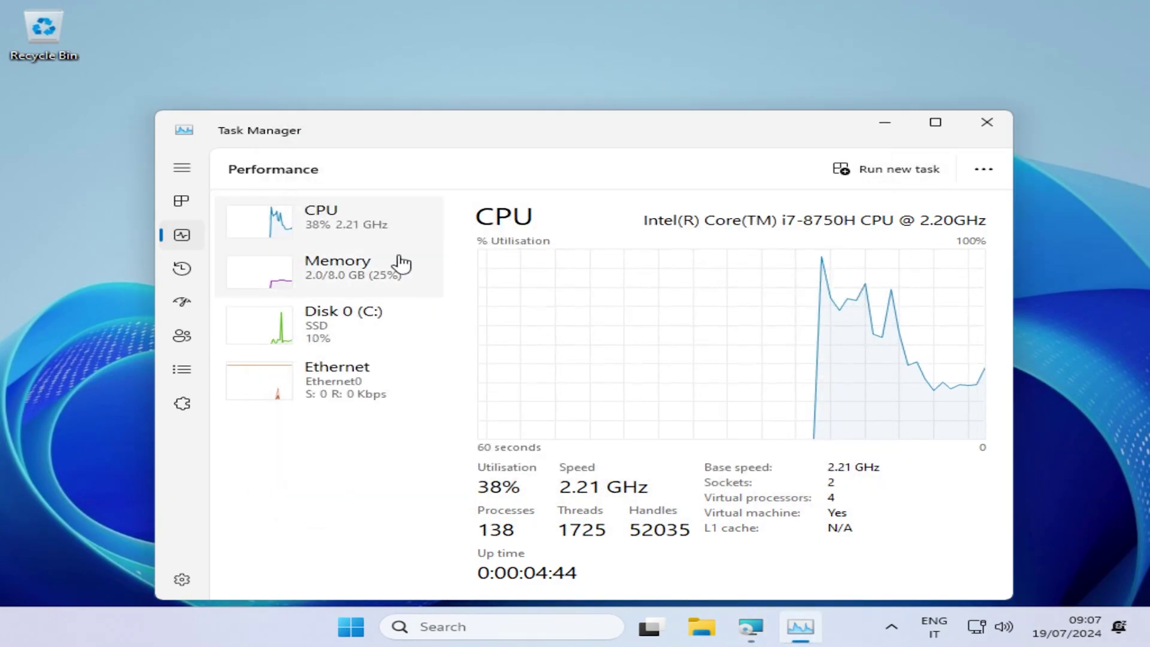
{"action": "left_click", "coordinate": [321, 389]}
{"action": "left_click", "coordinate": [335, 269]}
{"action": "left_click", "coordinate": [335, 219]}
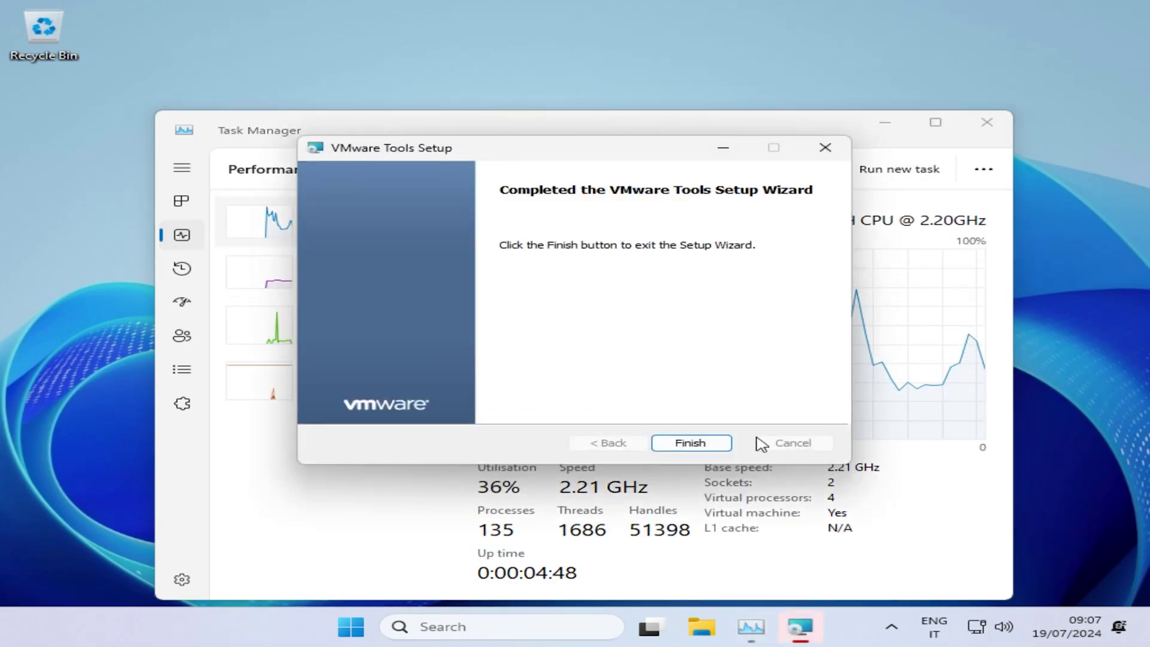
- Finish the VMware Tools setup wizard and restart the virtual machine
{"action": "left_click", "coordinate": [728, 443]}
{"action": "left_click", "coordinate": [479, 349]}
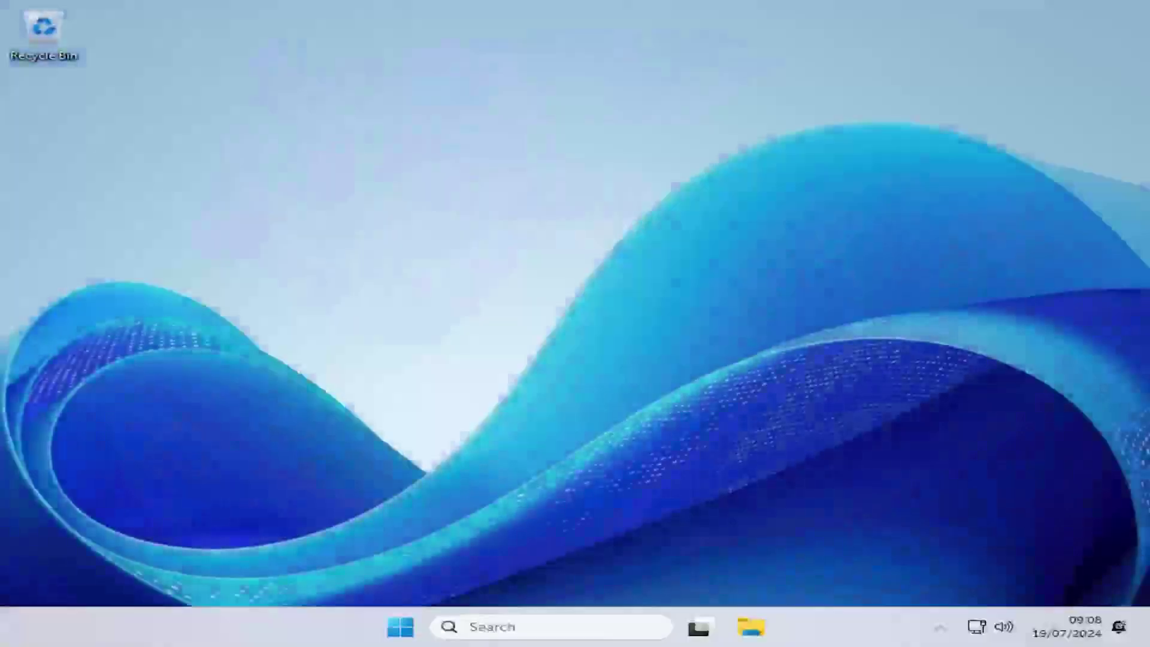
- Browse the full list of installed apps down to its end
{"action": "key", "text": "super"}
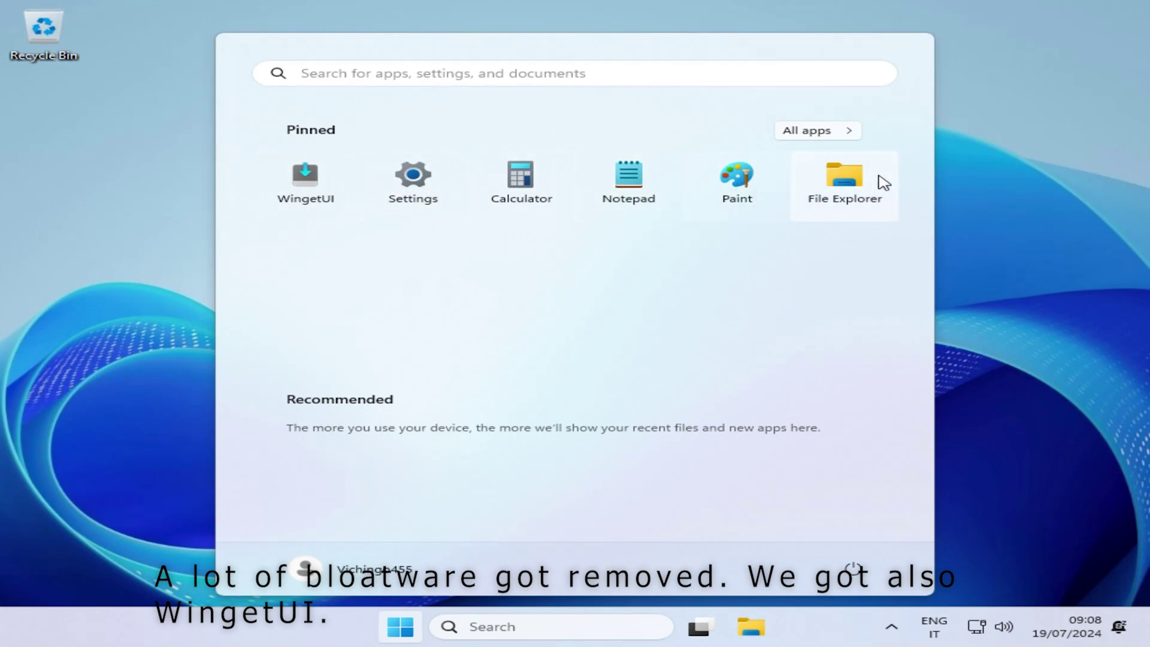
{"action": "left_click", "coordinate": [816, 135]}
{"action": "scroll", "coordinate": [563, 359], "scroll_direction": "down", "scroll_amount": 5}
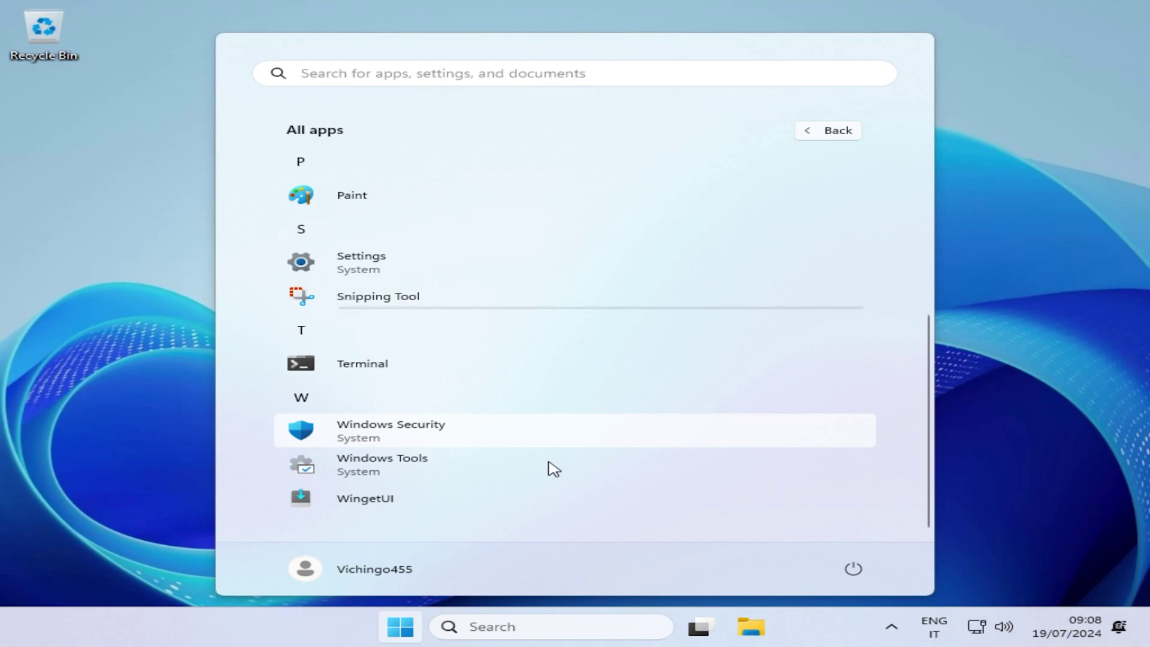
- Open Windows Security and view its Virus & threat protection and App & browser control pages
{"action": "left_click", "coordinate": [498, 422]}
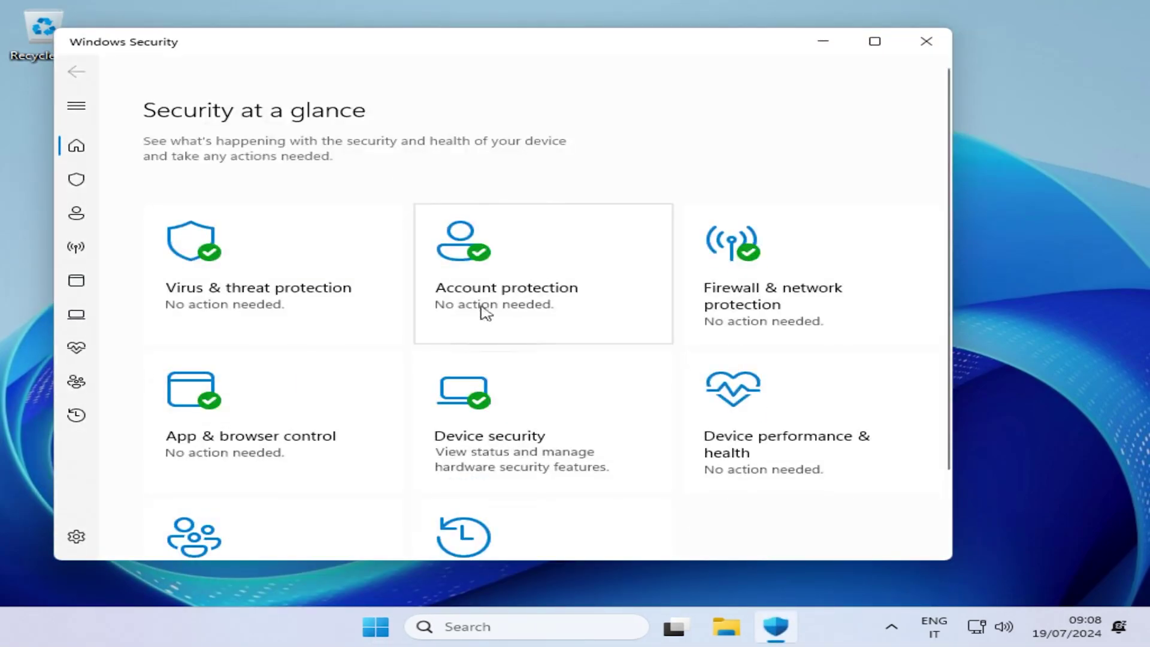
{"action": "left_click", "coordinate": [284, 282]}
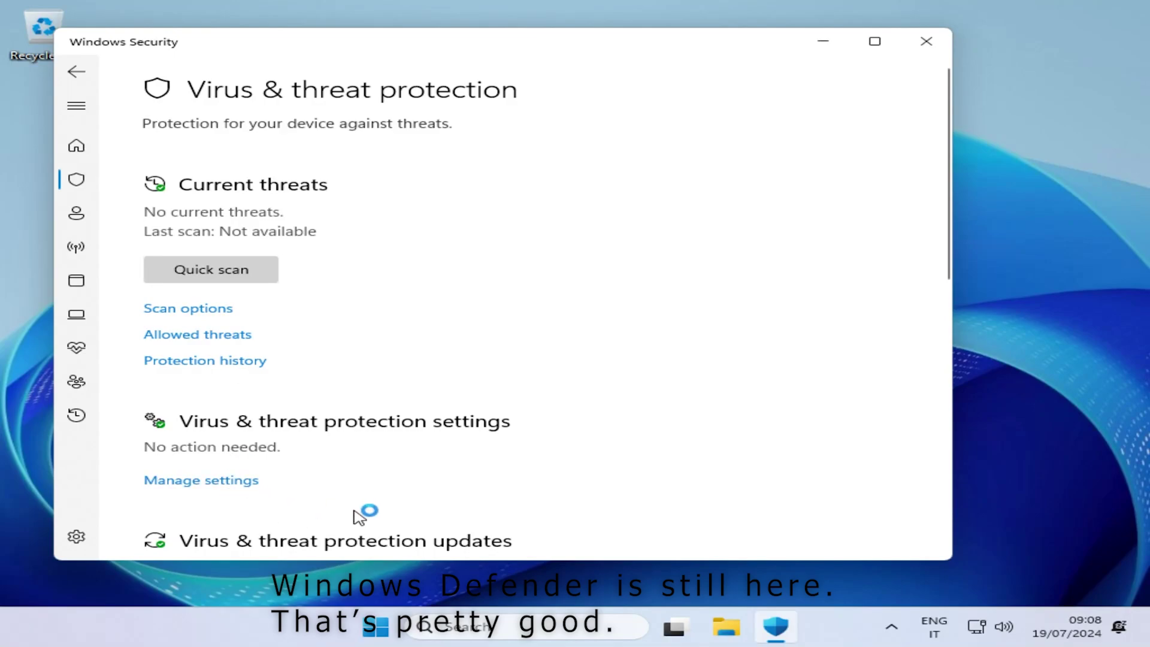
{"action": "left_click", "coordinate": [75, 284]}
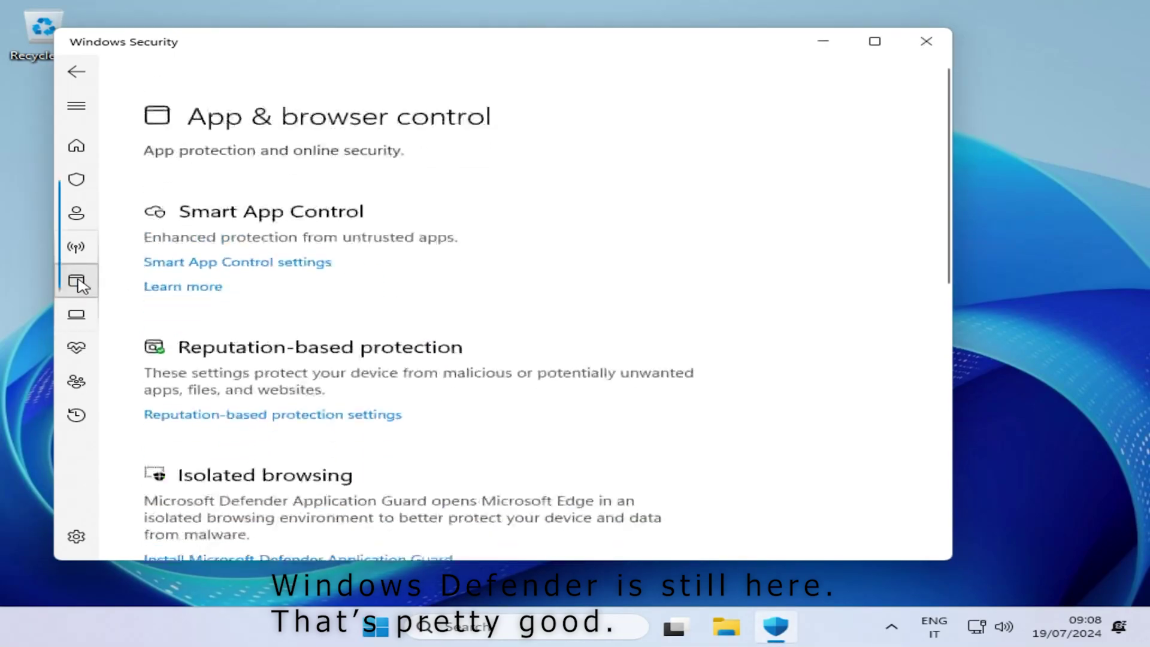
- Check memory, Ethernet and CPU usage in Task Manager's performance view and close it
{"action": "key", "text": "ctrl+shift+Escape"}
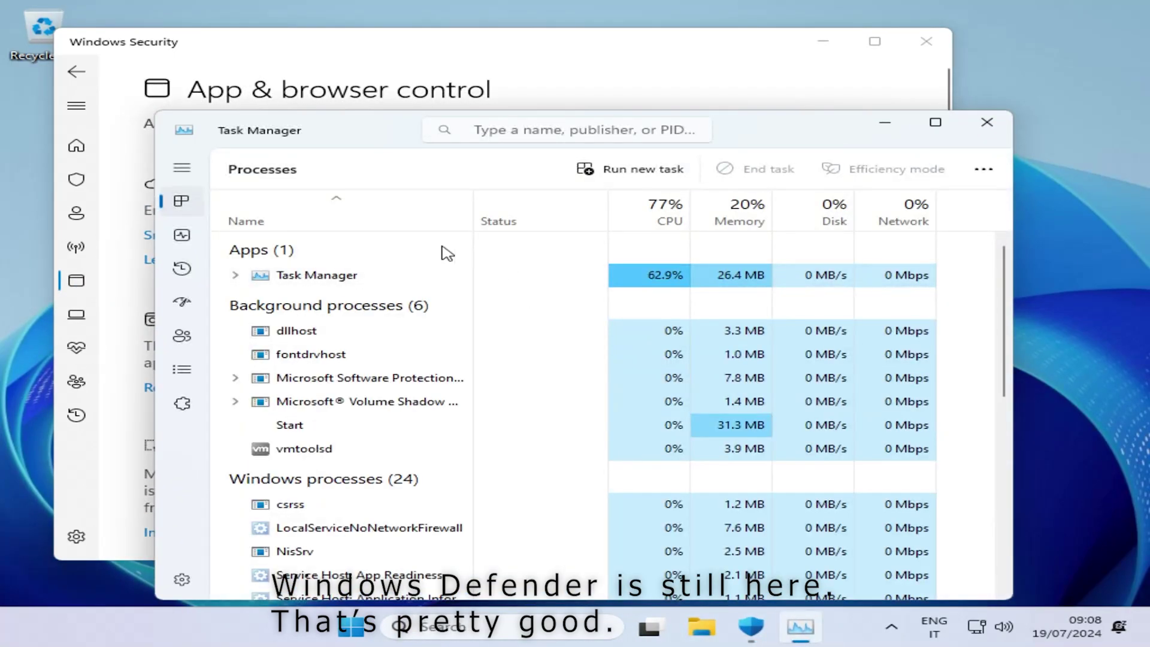
{"action": "left_click", "coordinate": [182, 235]}
{"action": "left_click", "coordinate": [354, 270]}
{"action": "left_click", "coordinate": [372, 364]}
{"action": "left_click", "coordinate": [363, 231]}
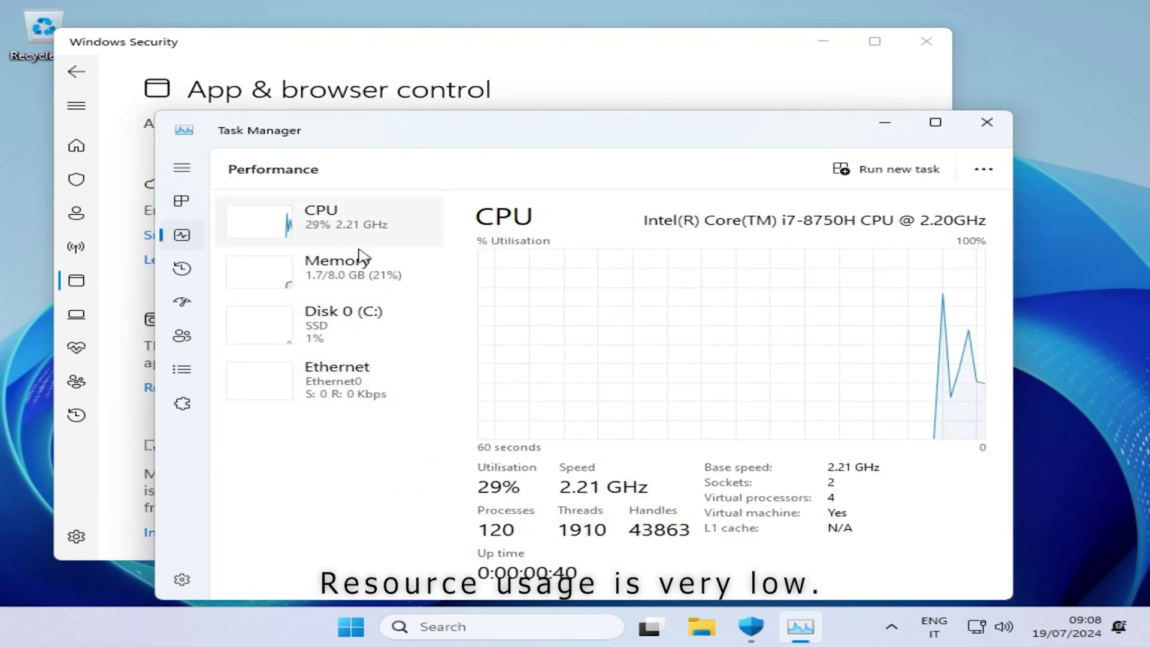
{"action": "left_click", "coordinate": [362, 256]}
{"action": "left_click", "coordinate": [1008, 136]}
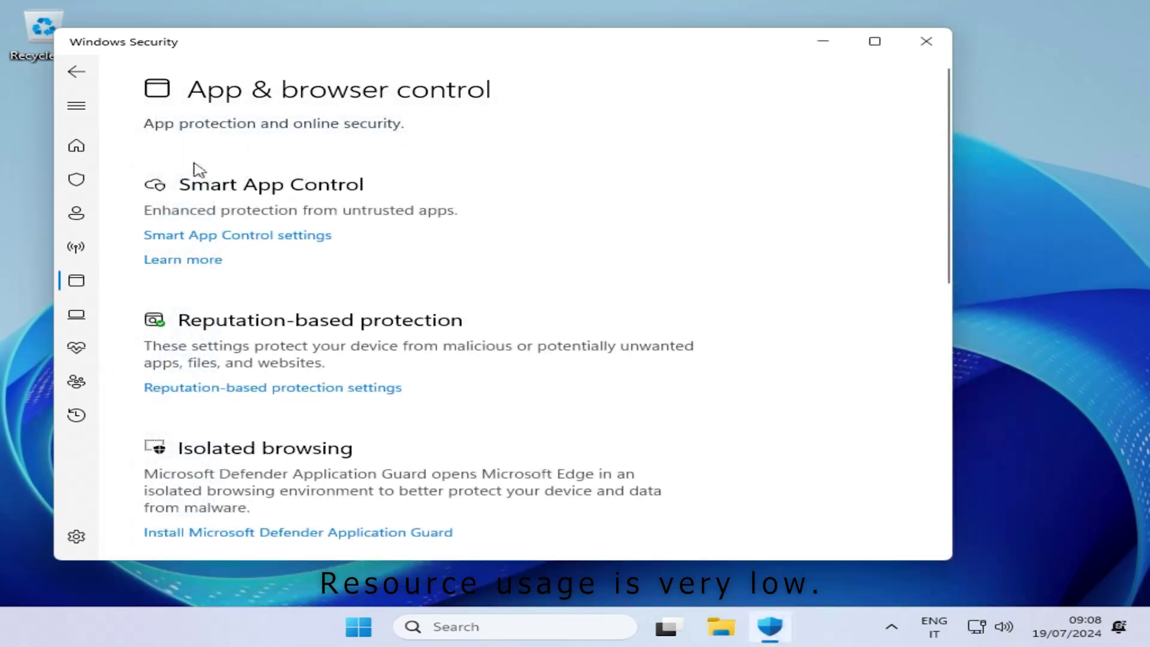
- Review the Core isolation details under Device security, followed by the Virus & threat protection page
{"action": "left_click", "coordinate": [82, 146]}
{"action": "scroll", "coordinate": [761, 358], "scroll_direction": "down", "scroll_amount": 2}
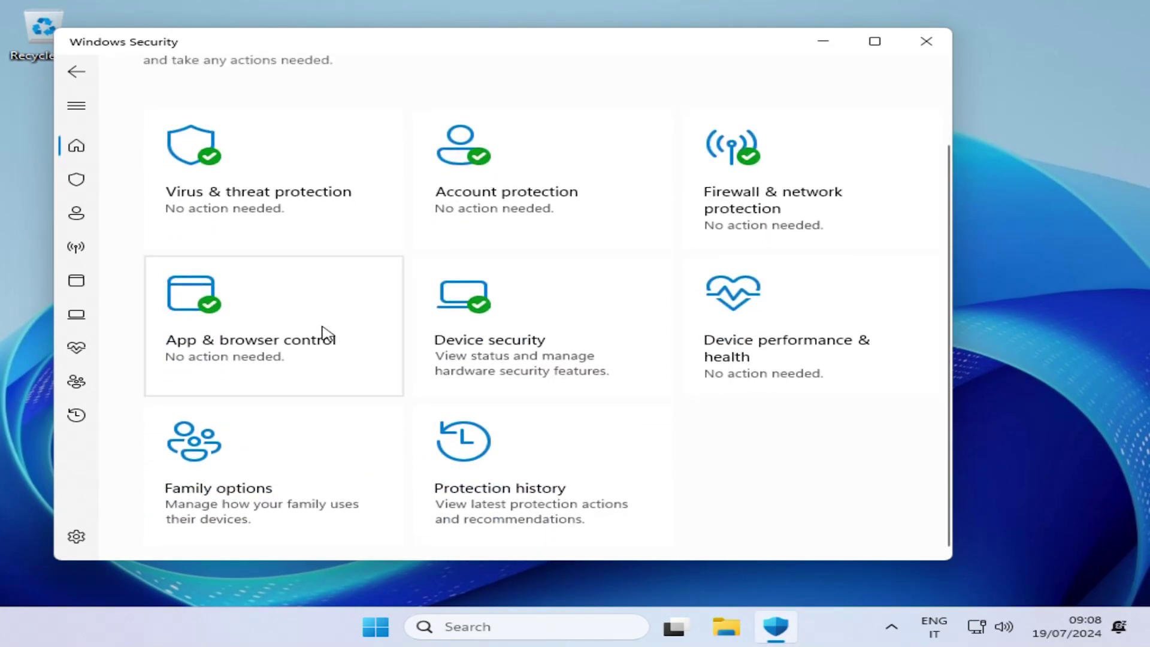
{"action": "left_click", "coordinate": [503, 367]}
{"action": "left_click", "coordinate": [210, 230]}
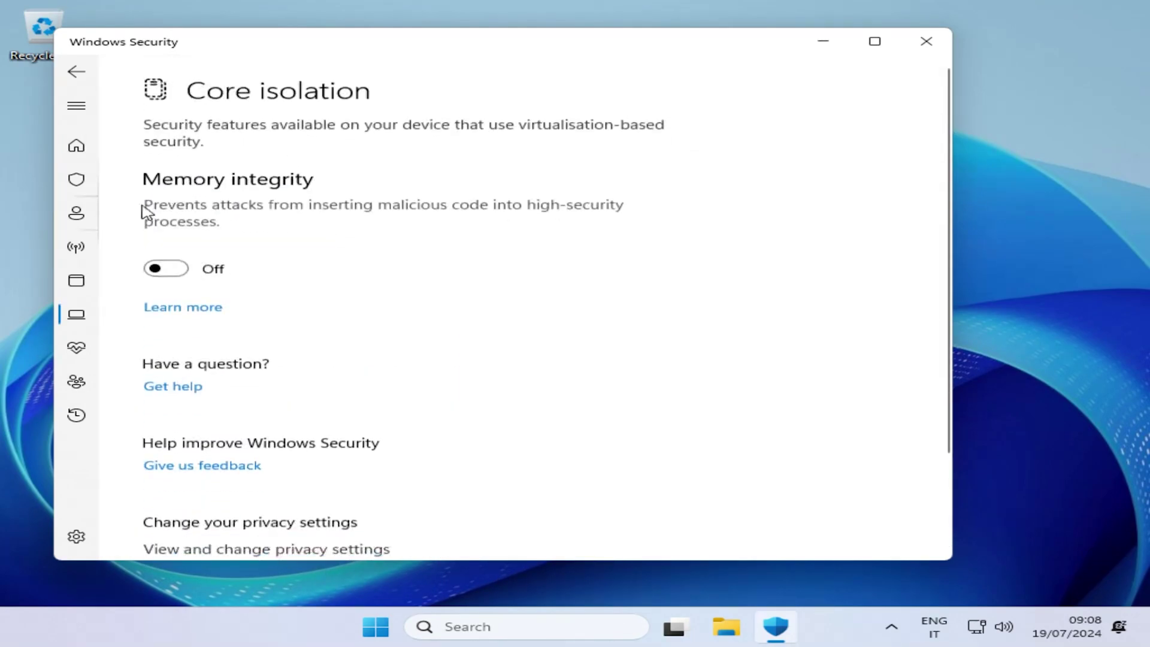
{"action": "left_click", "coordinate": [77, 179]}
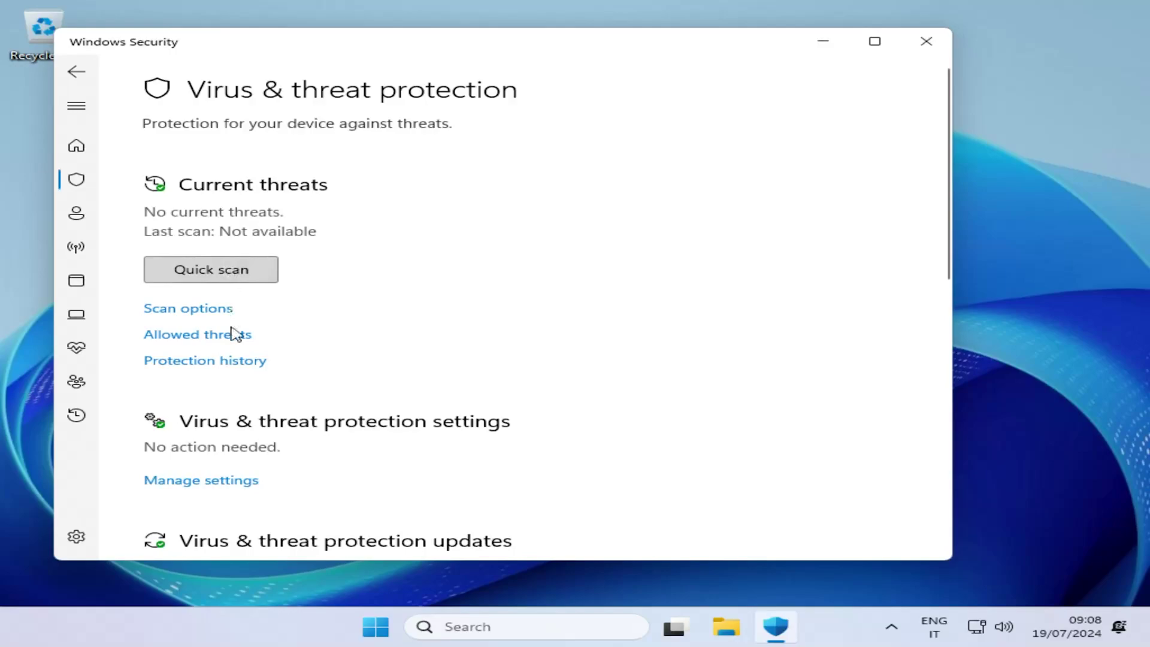
- In the reputation-based protection settings, enable warnings about password reuse and unsafe password storage plus potentially unwanted app blocking, and approve the change
{"action": "left_click", "coordinate": [76, 281]}
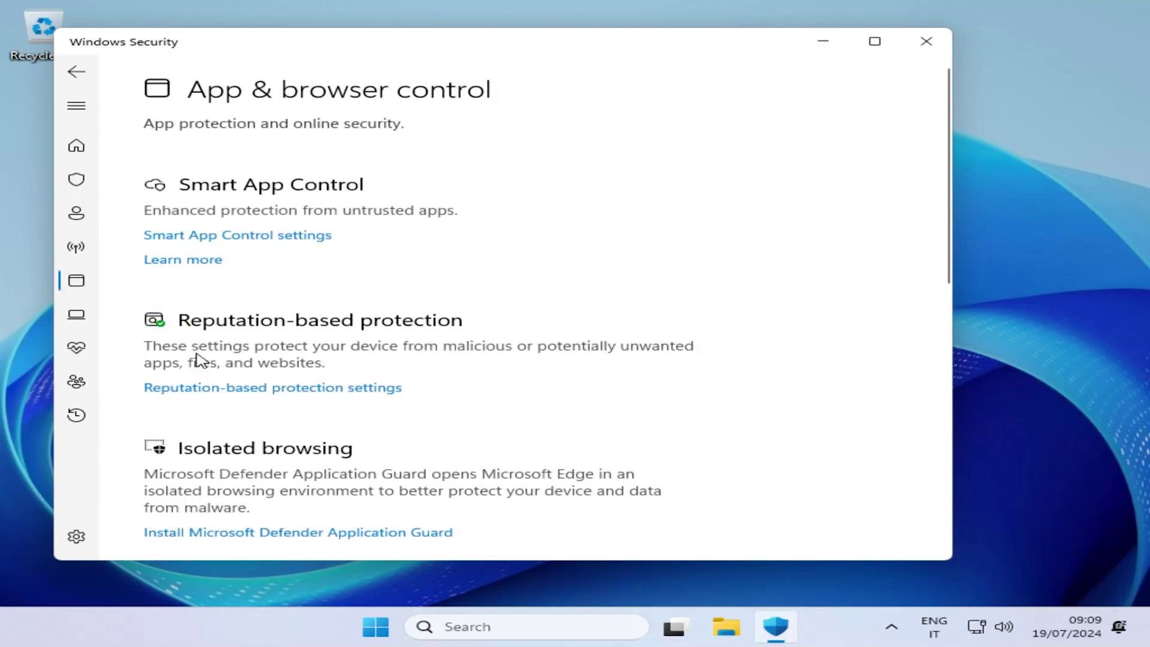
{"action": "left_click", "coordinate": [256, 386]}
{"action": "scroll", "coordinate": [444, 385], "scroll_direction": "down", "scroll_amount": 10}
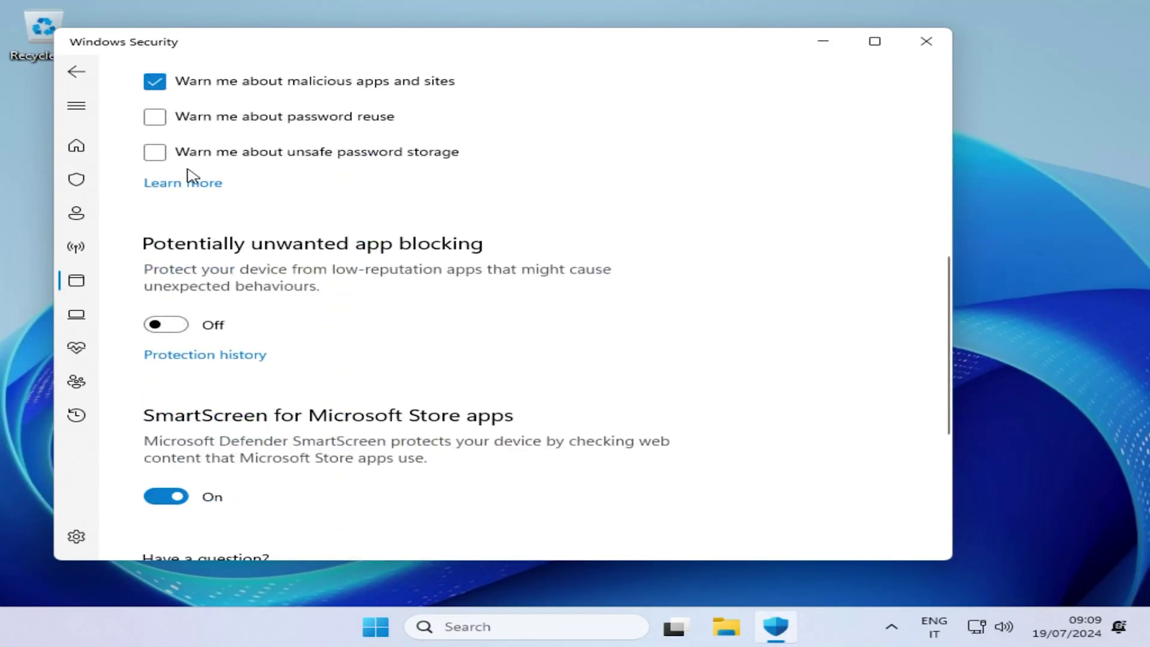
{"action": "left_click", "coordinate": [186, 123]}
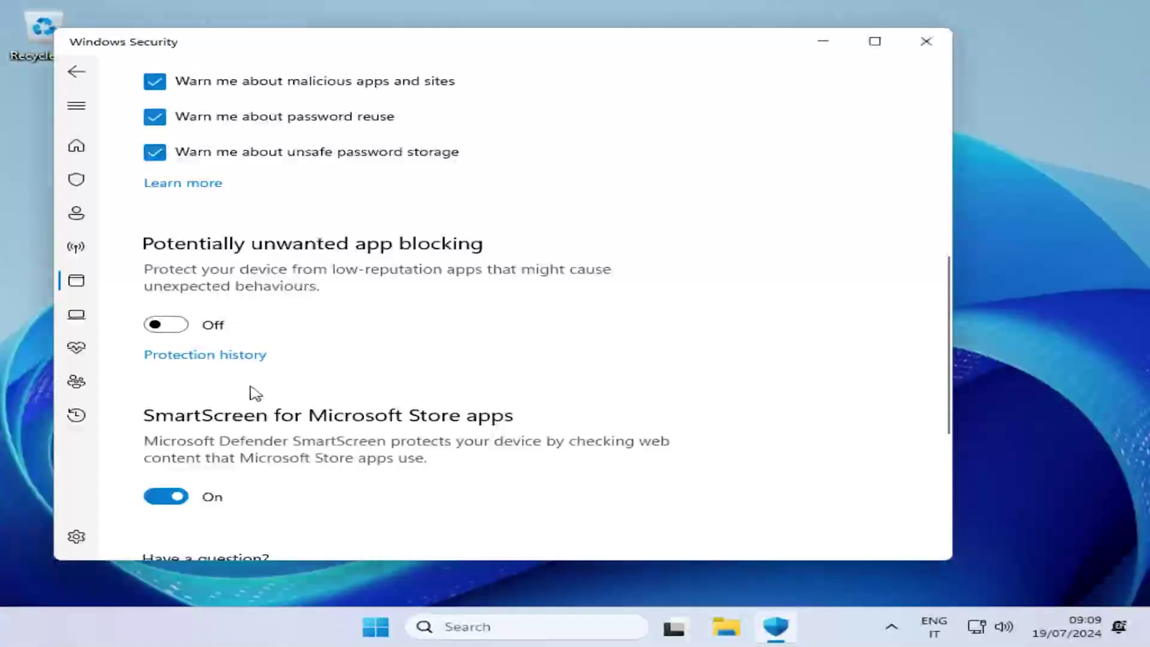
{"action": "left_click", "coordinate": [215, 315]}
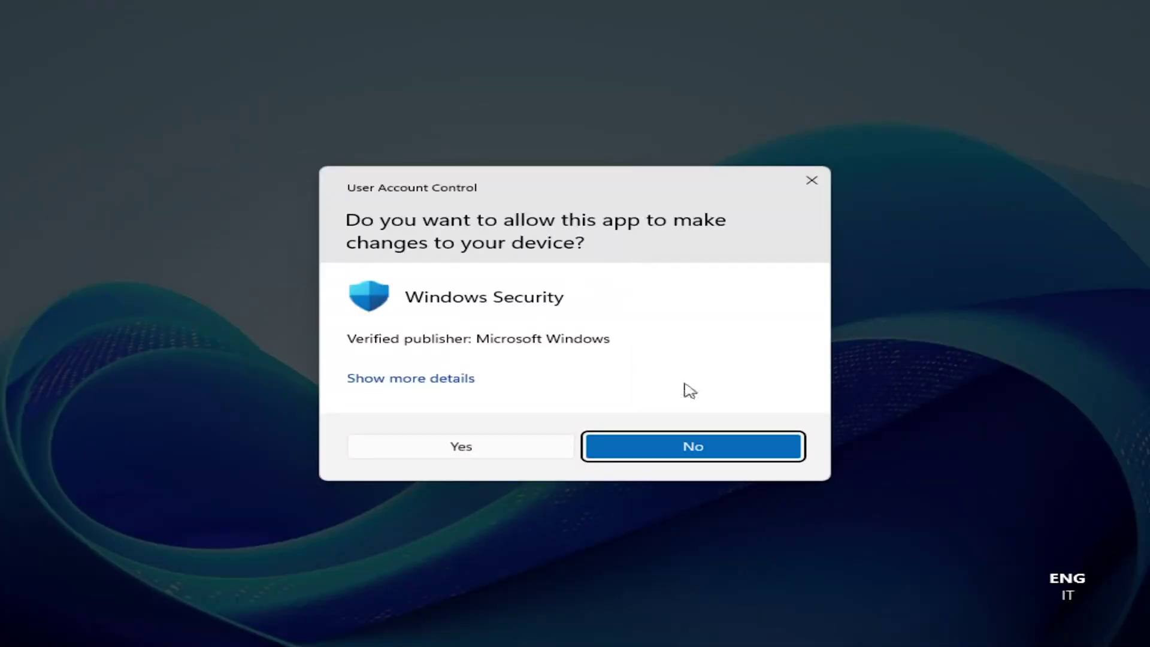
{"action": "left_click", "coordinate": [508, 445]}
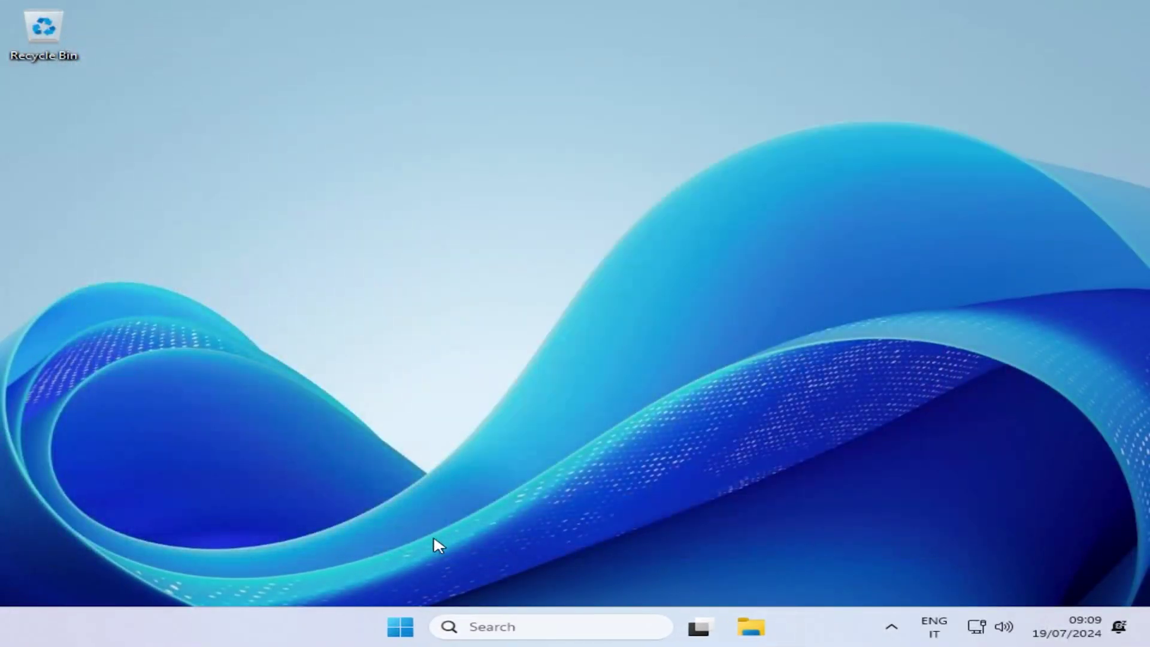
- Check the hidden system tray icons and the pinned apps, and return to the desktop
{"action": "left_click", "coordinate": [892, 627]}
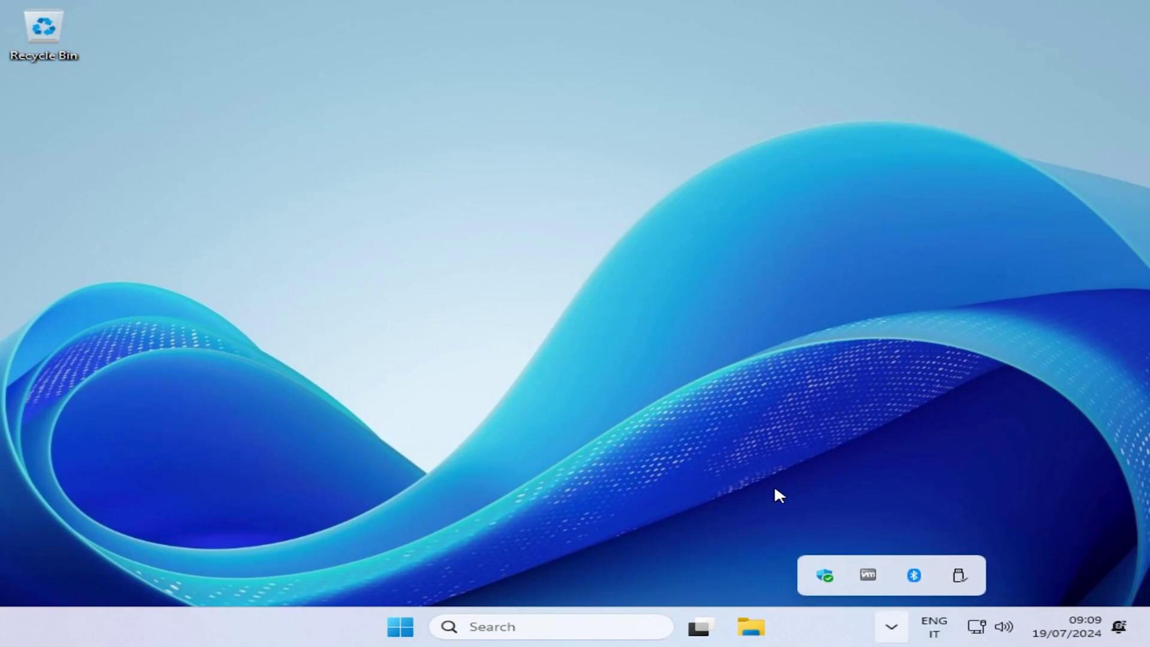
{"action": "left_click", "coordinate": [741, 481]}
{"action": "left_click", "coordinate": [397, 624]}
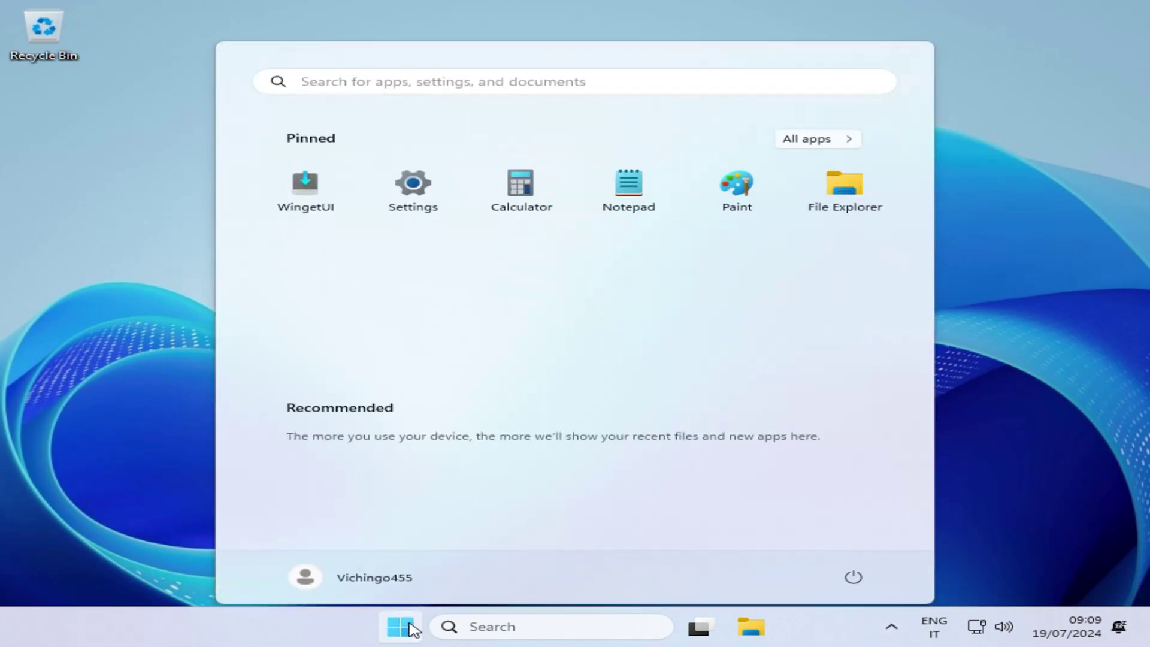
{"action": "left_click", "coordinate": [27, 57]}
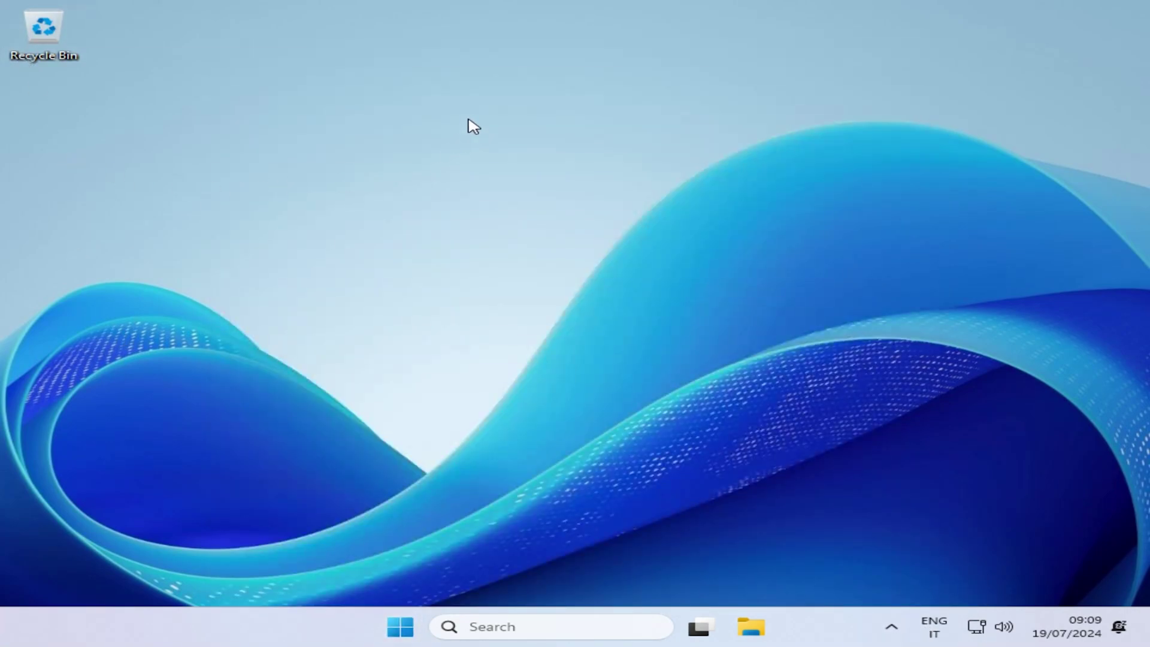
- Open the desktop's display settings full screen, set the display resolution to 1920 × 1080, and keep the change
{"action": "right_click", "coordinate": [535, 278]}
{"action": "left_click", "coordinate": [556, 257]}
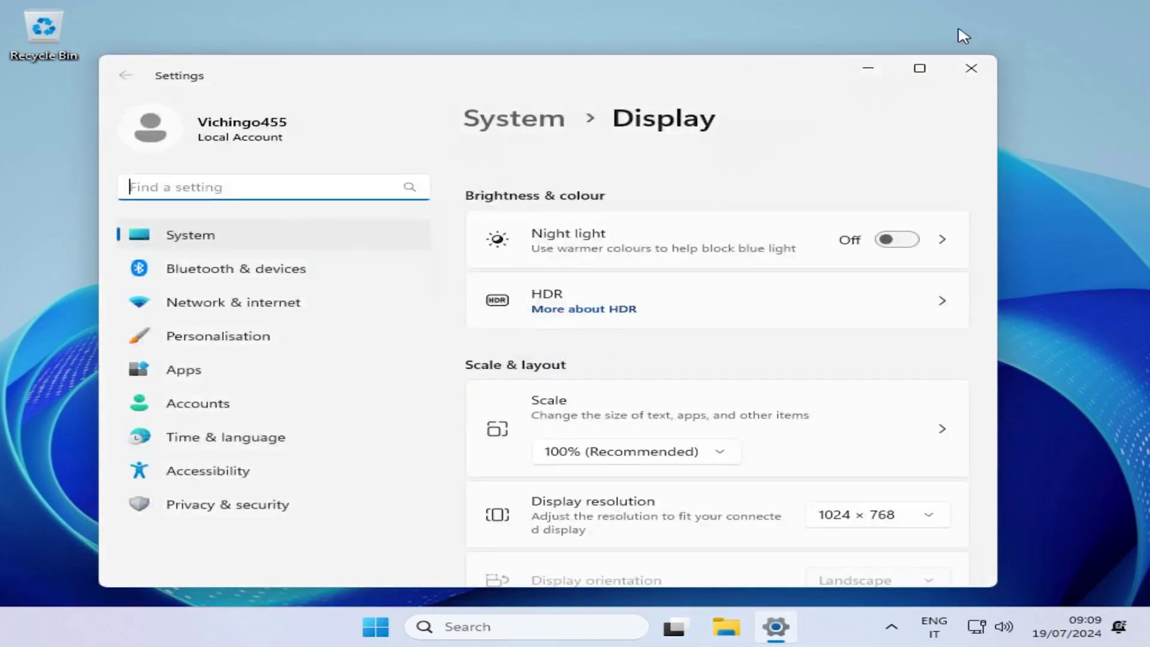
{"action": "left_click", "coordinate": [920, 68]}
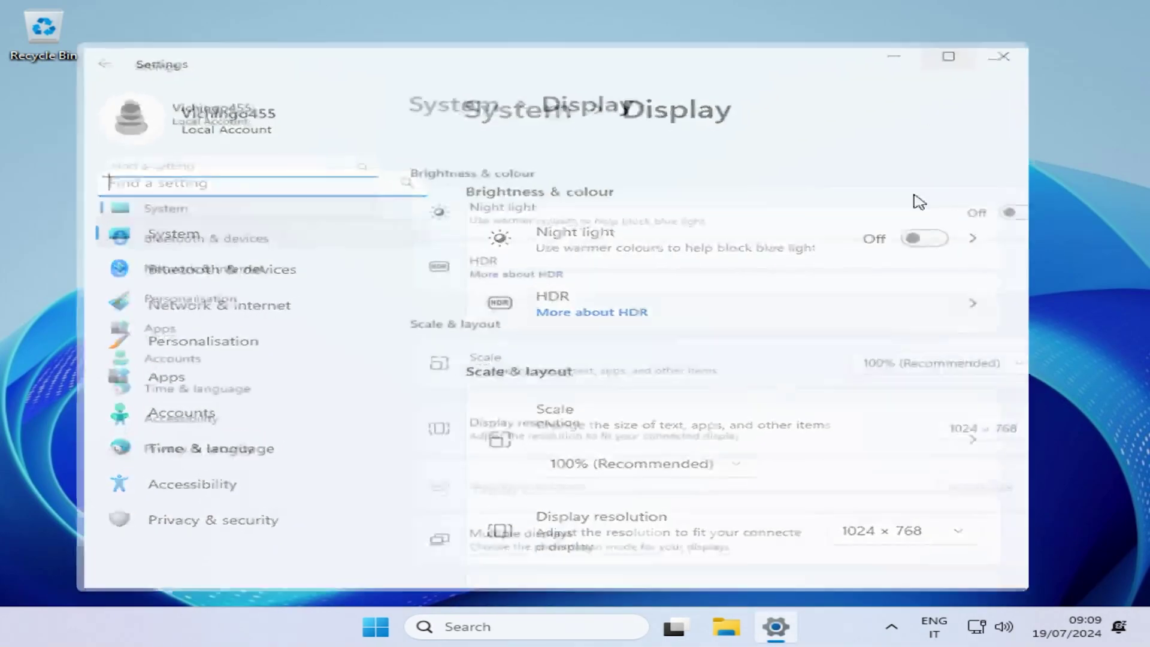
{"action": "left_click", "coordinate": [1035, 408]}
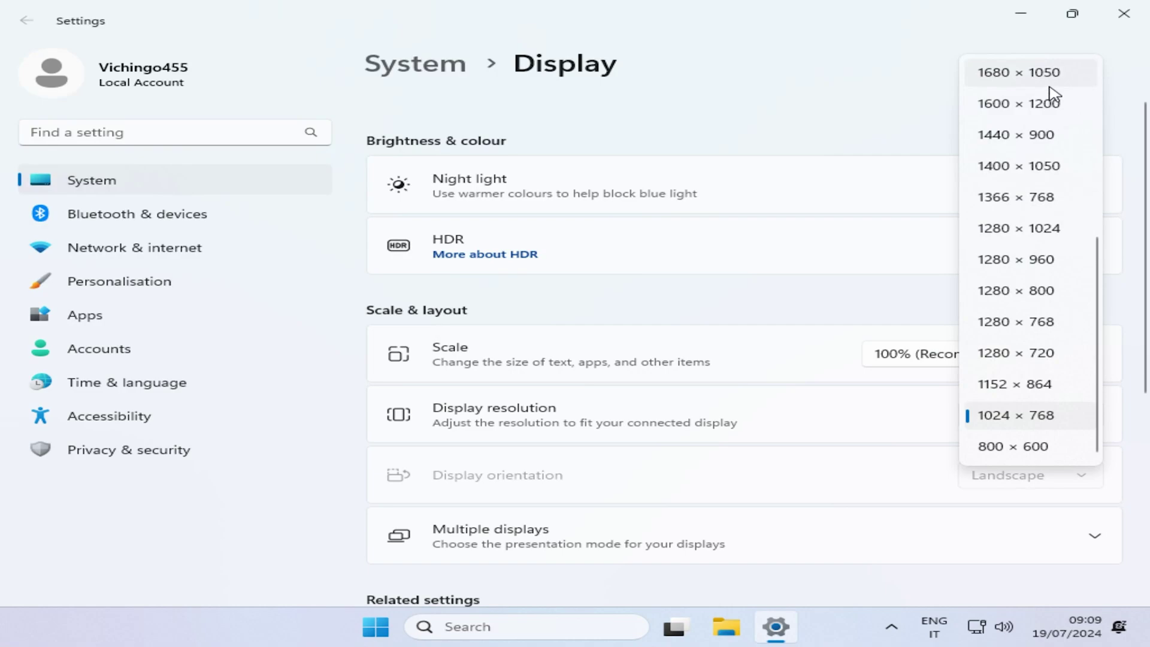
{"action": "scroll", "coordinate": [1054, 108], "scroll_direction": "up", "scroll_amount": 4}
{"action": "left_click", "coordinate": [1018, 353]}
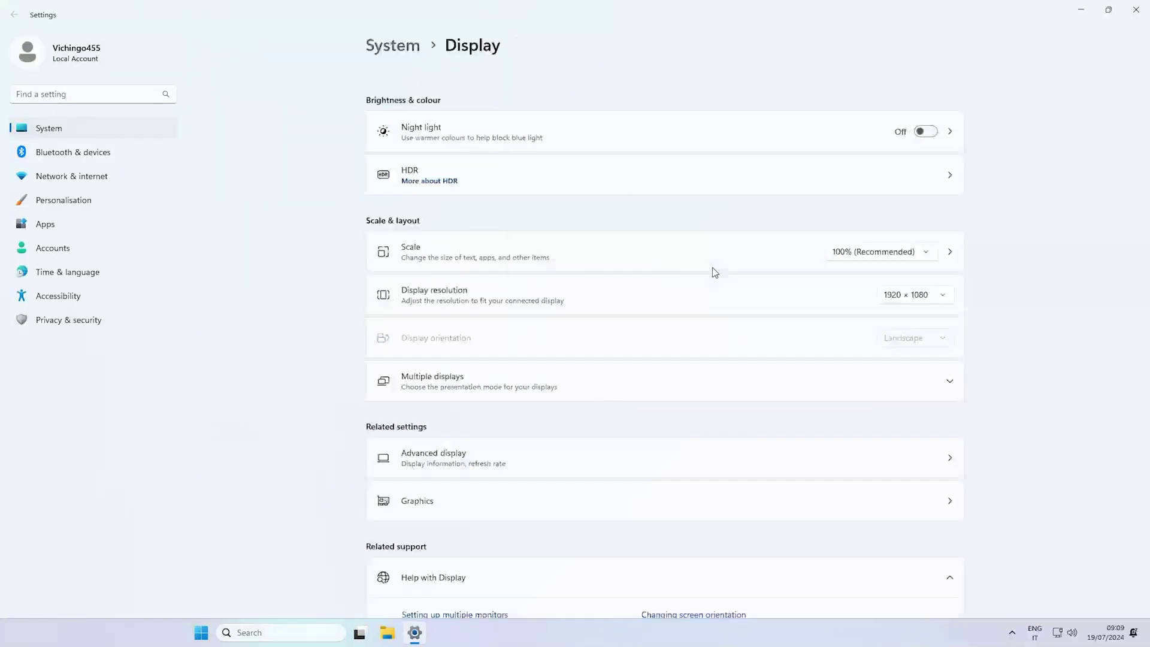
{"action": "left_click", "coordinate": [557, 344]}
- Set the display scale to 125% and close the settings window
{"action": "left_click", "coordinate": [883, 252]}
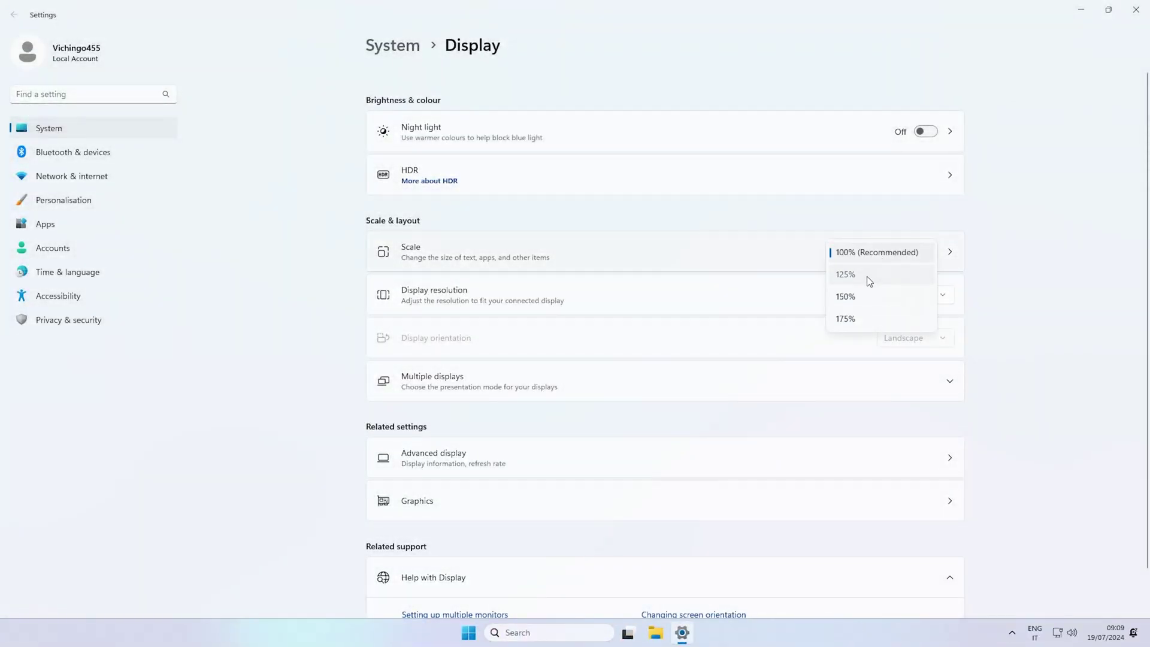
{"action": "left_click", "coordinate": [866, 276]}
{"action": "left_click", "coordinate": [1136, 9]}
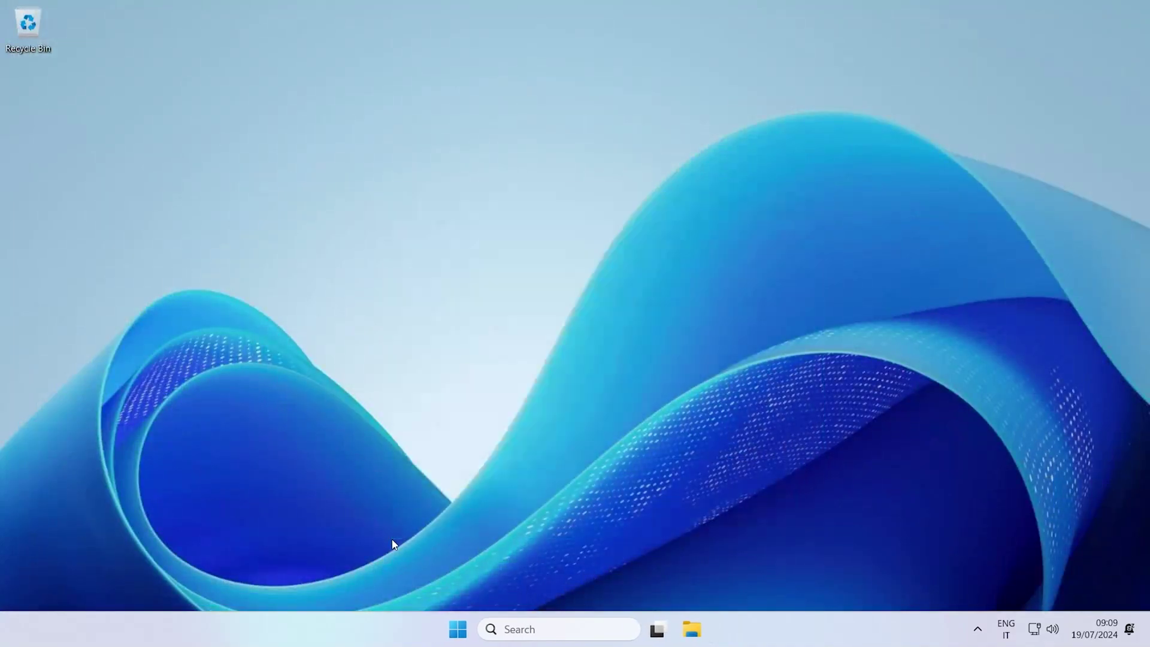
{"action": "left_click", "coordinate": [458, 615]}
{"action": "left_click", "coordinate": [336, 117]}
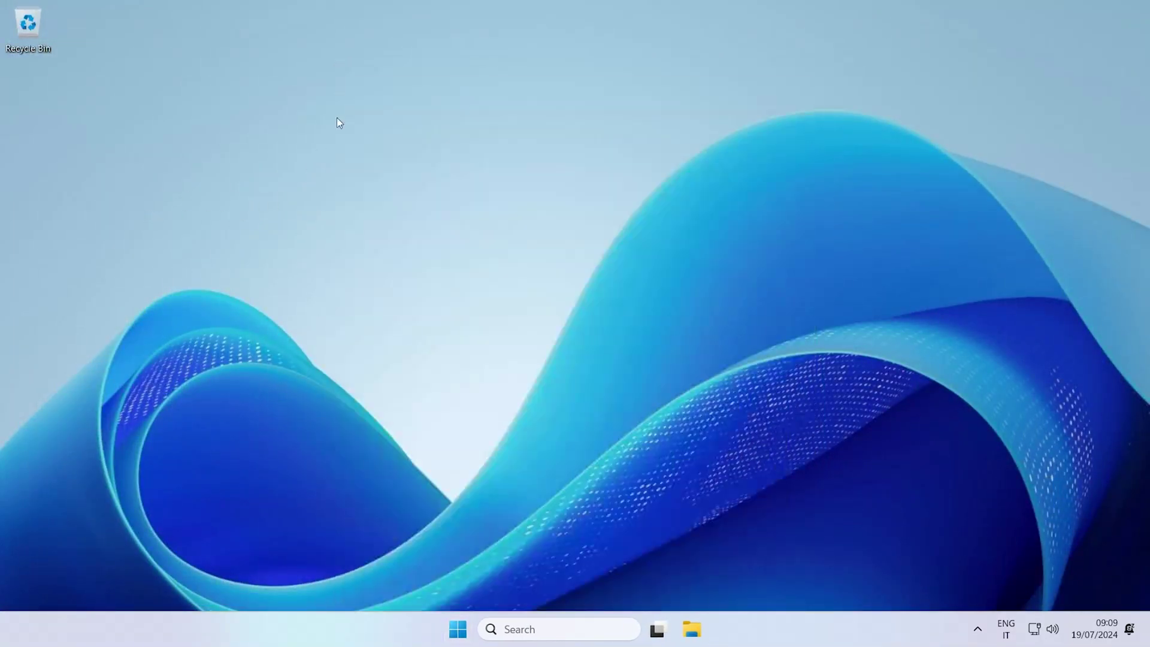
{"action": "right_click", "coordinate": [216, 203]}
{"action": "left_click", "coordinate": [551, 287]}
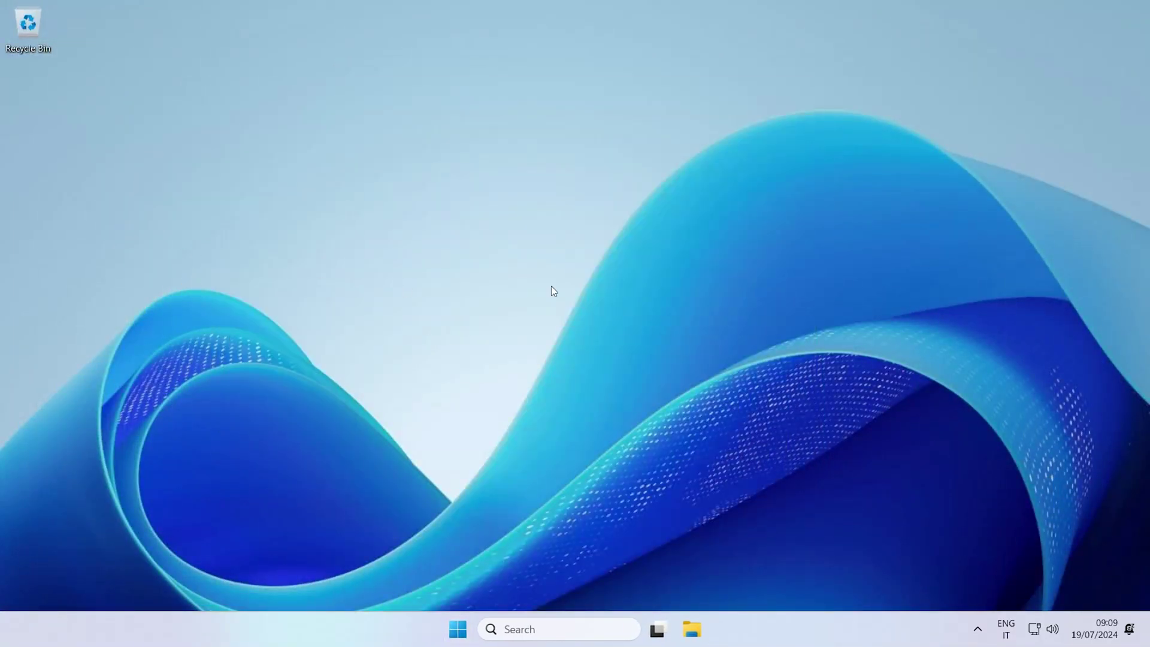
- Open Settings and review the Bluetooth & devices and Privacy & security pages, including the Windows Security entry
{"action": "left_click", "coordinate": [459, 623]}
{"action": "left_click", "coordinate": [467, 191]}
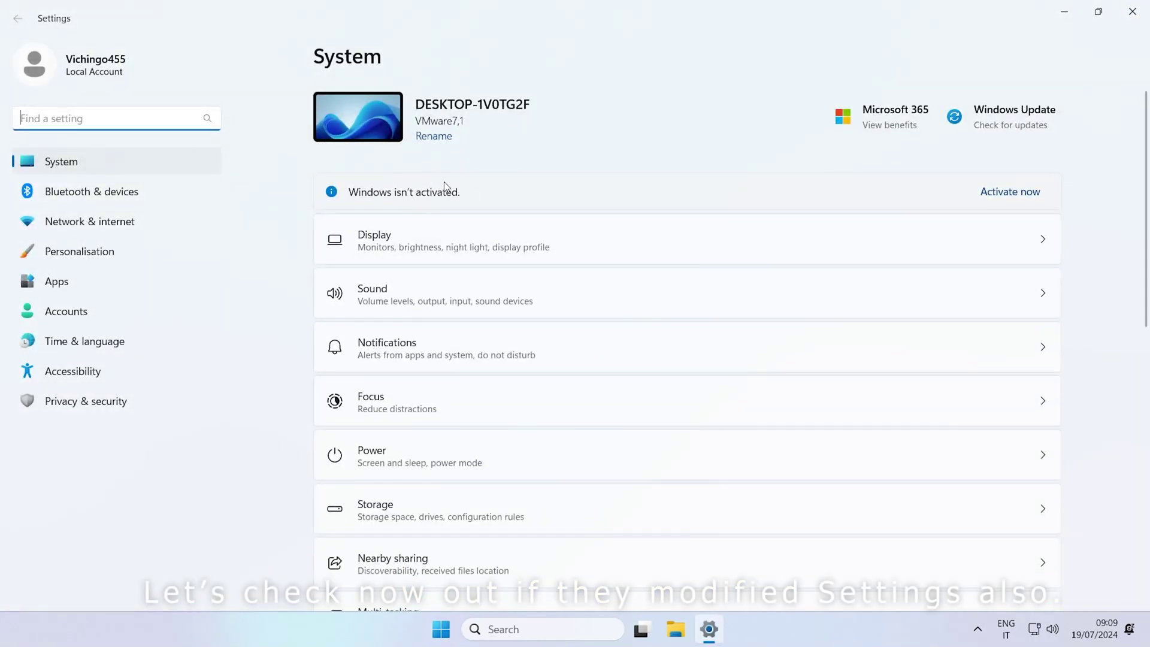
{"action": "left_click", "coordinate": [46, 200]}
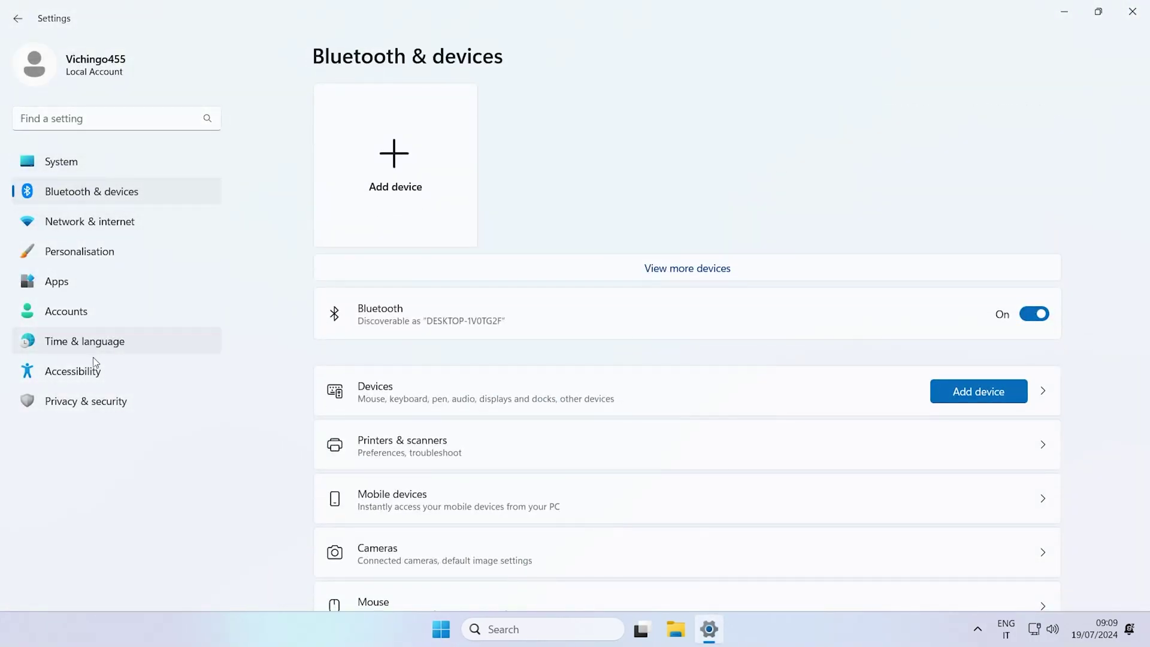
{"action": "left_click", "coordinate": [130, 403]}
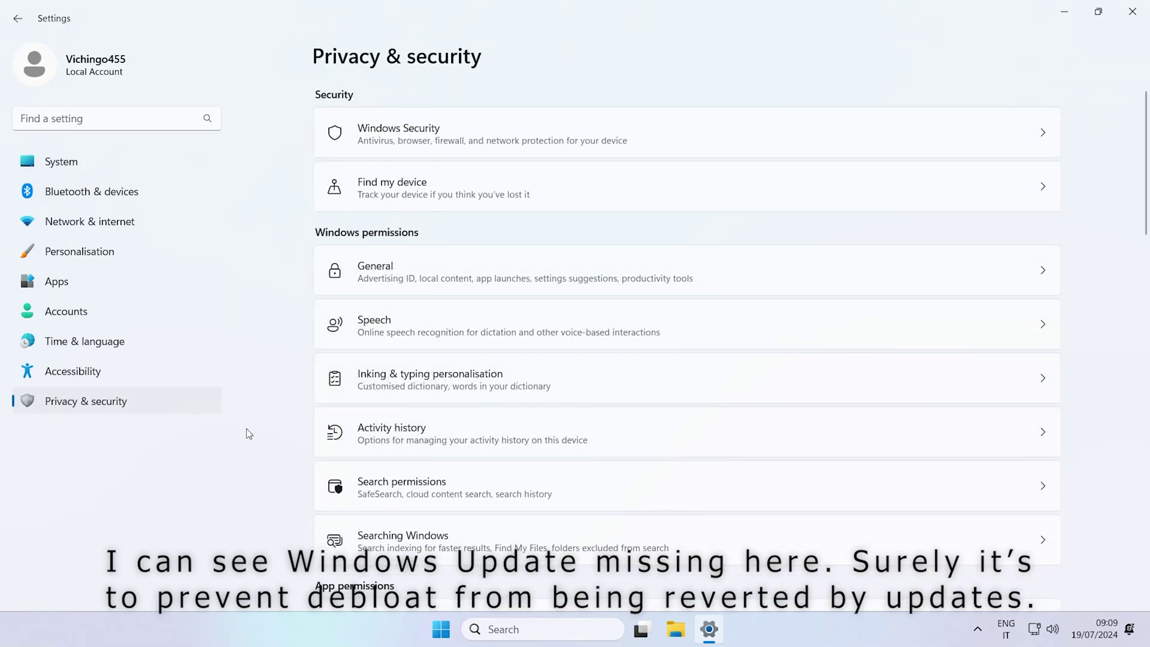
{"action": "scroll", "coordinate": [691, 228], "scroll_direction": "down", "scroll_amount": 5}
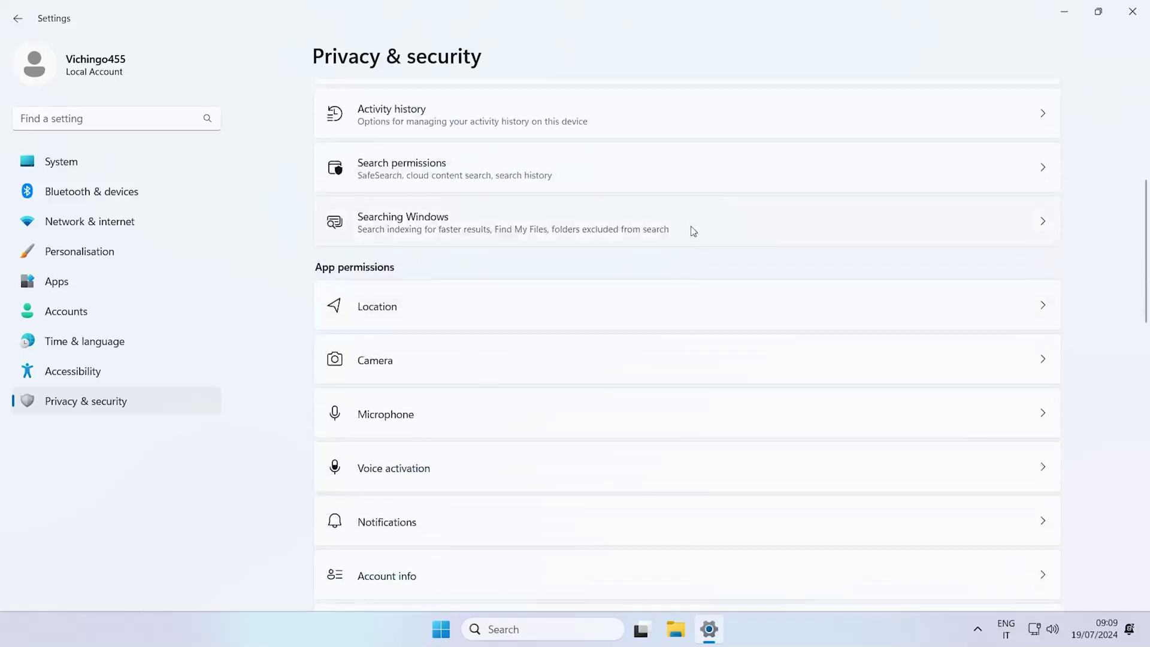
{"action": "scroll", "coordinate": [428, 259], "scroll_direction": "up", "scroll_amount": 5}
{"action": "left_click", "coordinate": [438, 133]}
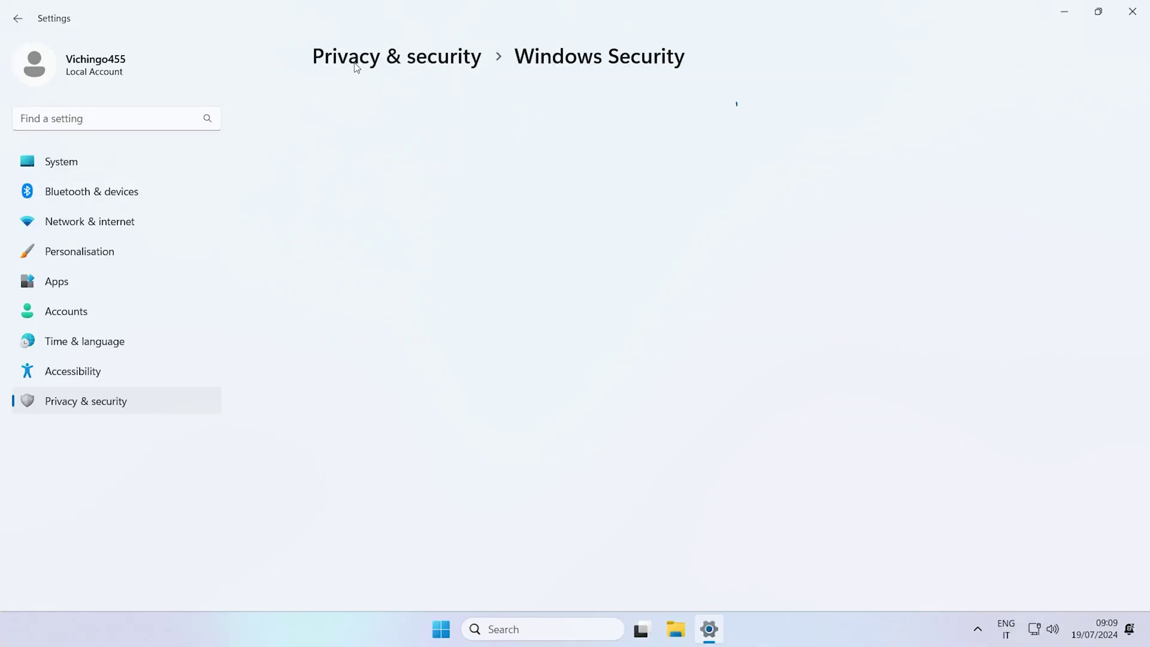
{"action": "left_click", "coordinate": [473, 58]}
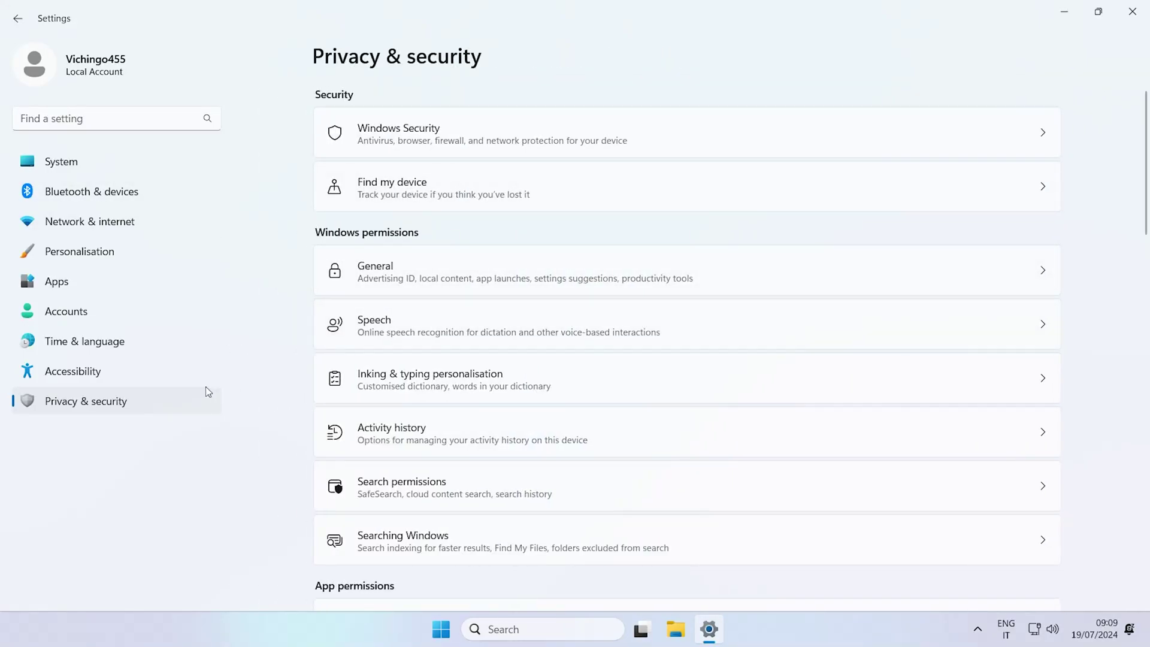
- Look through the Accessibility page and the full Accounts page of Settings
{"action": "left_click", "coordinate": [179, 371]}
{"action": "left_click", "coordinate": [137, 310]}
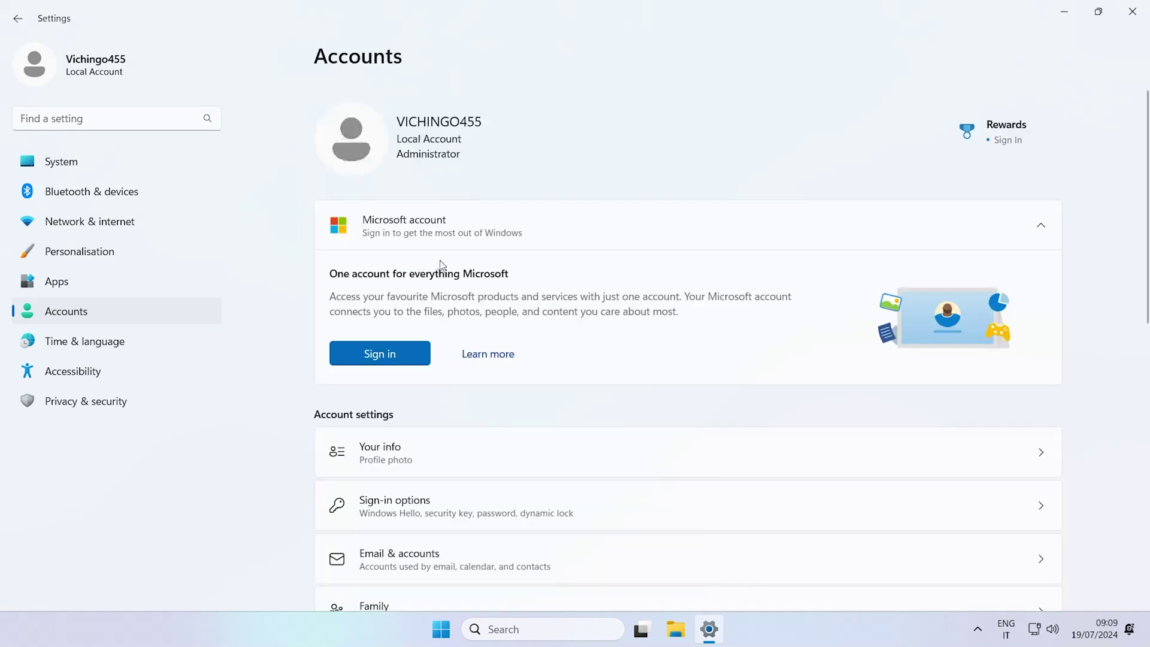
{"action": "scroll", "coordinate": [613, 283], "scroll_direction": "down", "scroll_amount": 10}
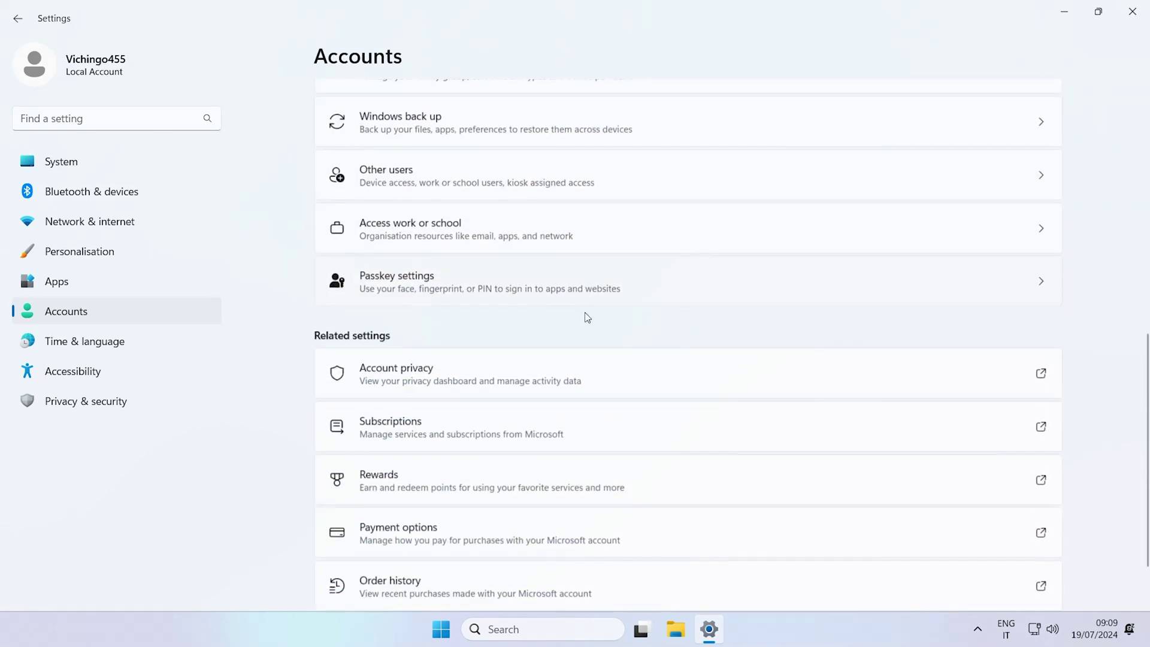
- Review the full list of installed apps in Settings
{"action": "left_click", "coordinate": [120, 283]}
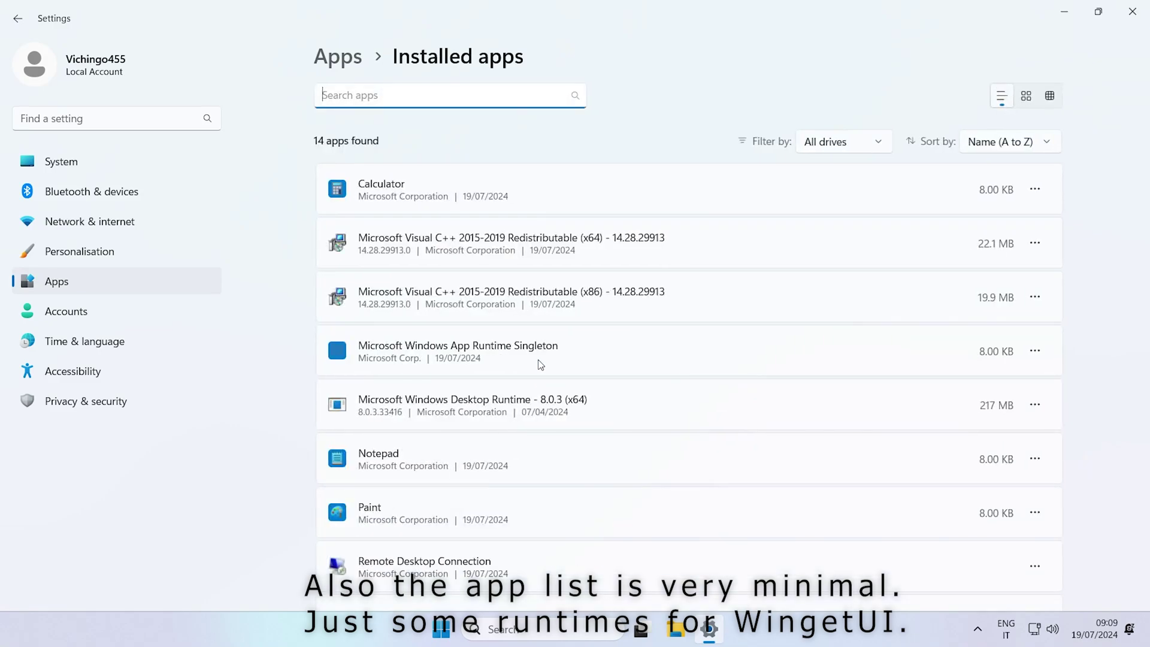
{"action": "scroll", "coordinate": [426, 395], "scroll_direction": "down", "scroll_amount": 10}
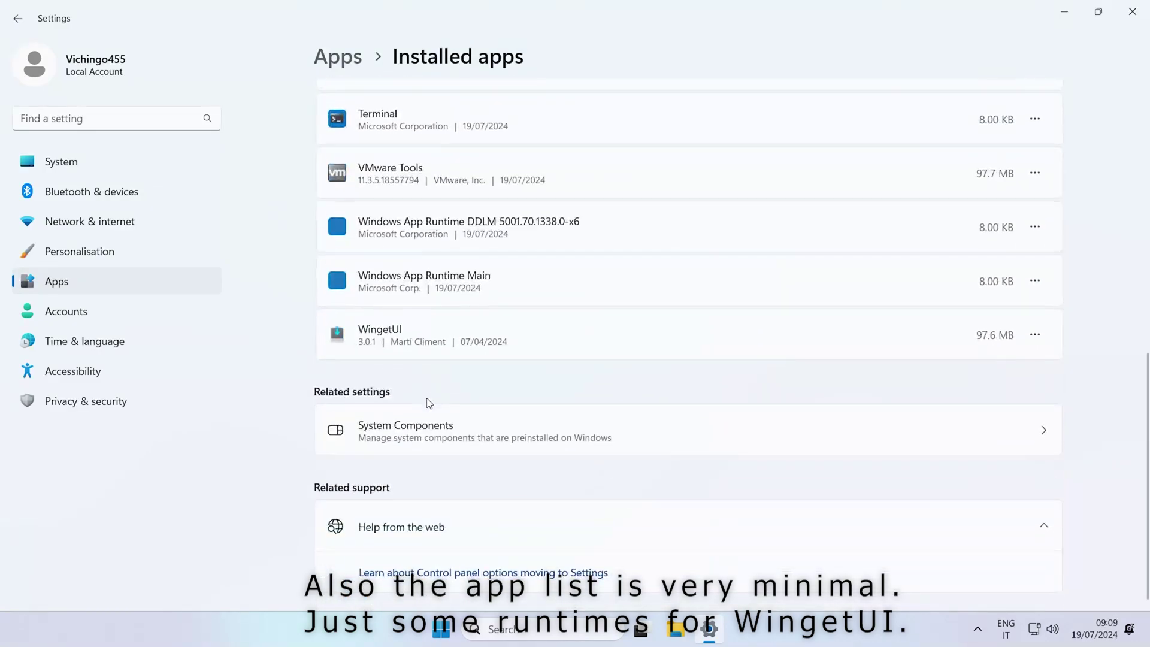
{"action": "scroll", "coordinate": [427, 403], "scroll_direction": "up", "scroll_amount": 10}
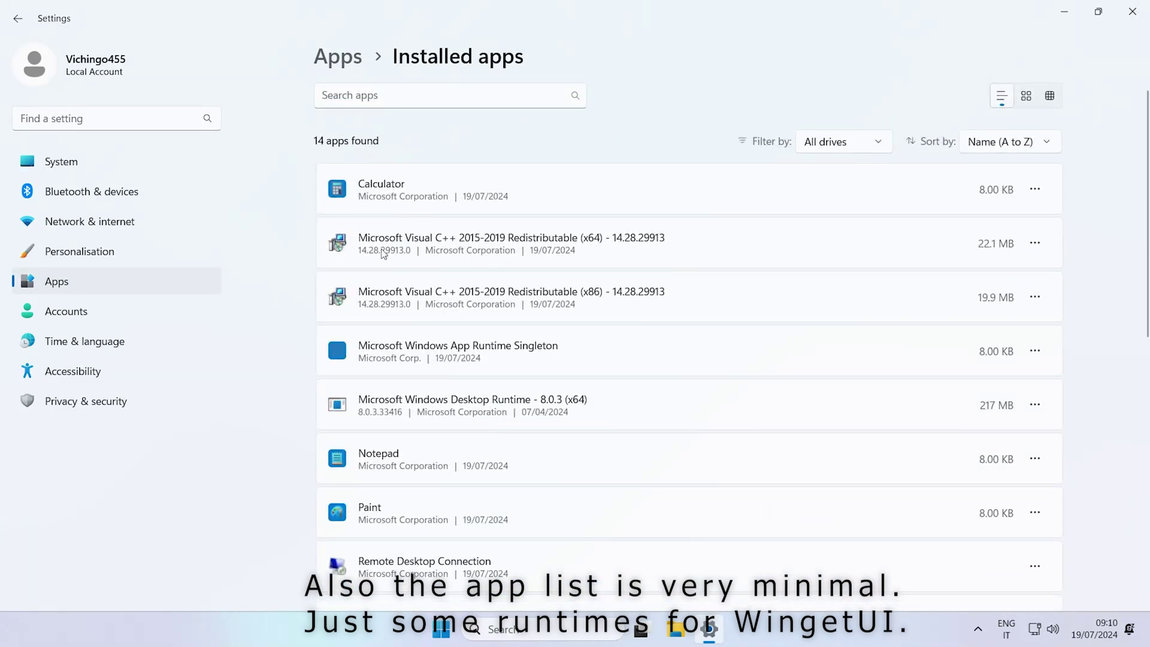
{"action": "scroll", "coordinate": [552, 397], "scroll_direction": "down", "scroll_amount": 5}
{"action": "scroll", "coordinate": [480, 539], "scroll_direction": "up", "scroll_amount": 1}
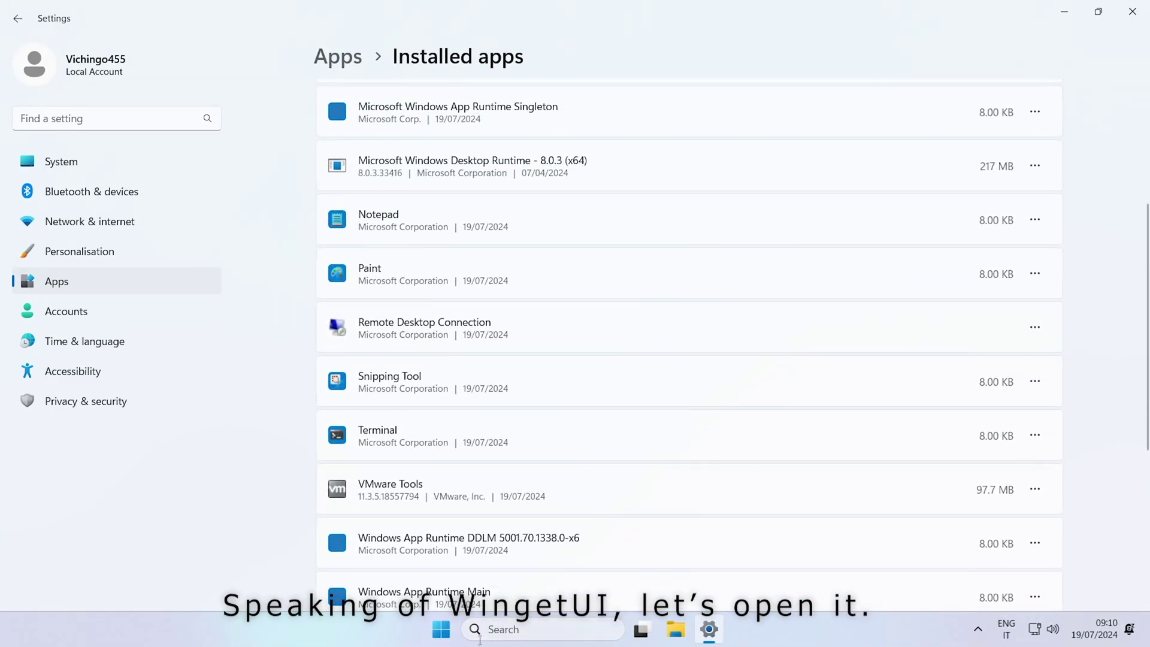
- Search Windows for winget, launch WingetUI, and close the Settings window
{"action": "left_click", "coordinate": [479, 635]}
{"action": "type", "text": "winget"}
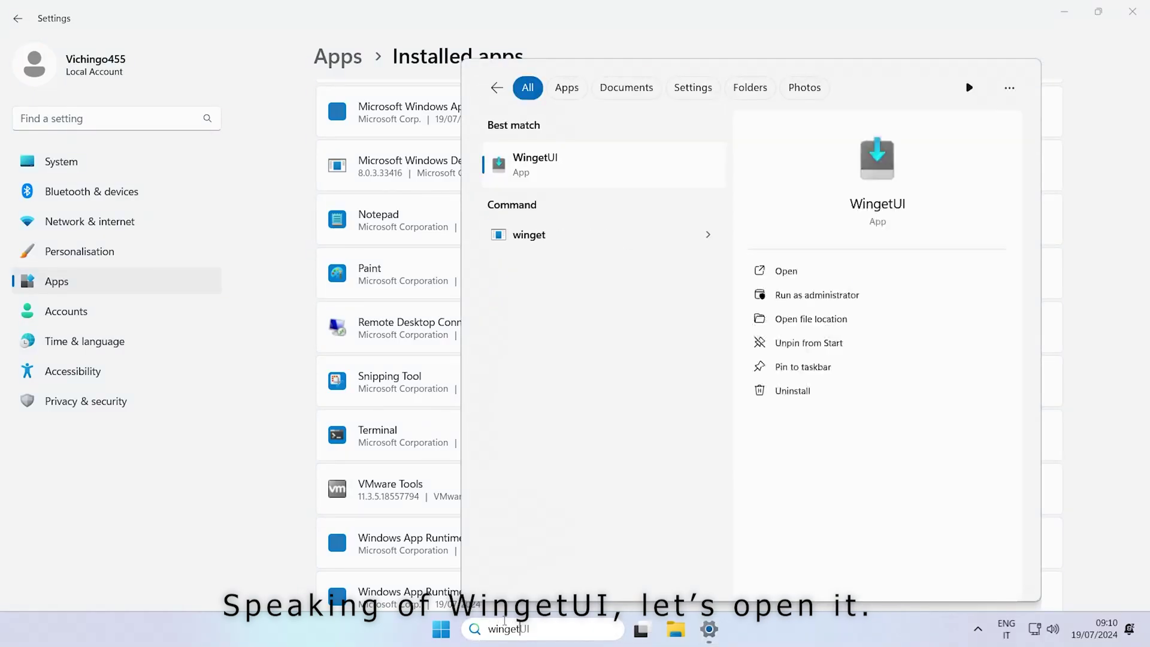
{"action": "key", "text": "Return"}
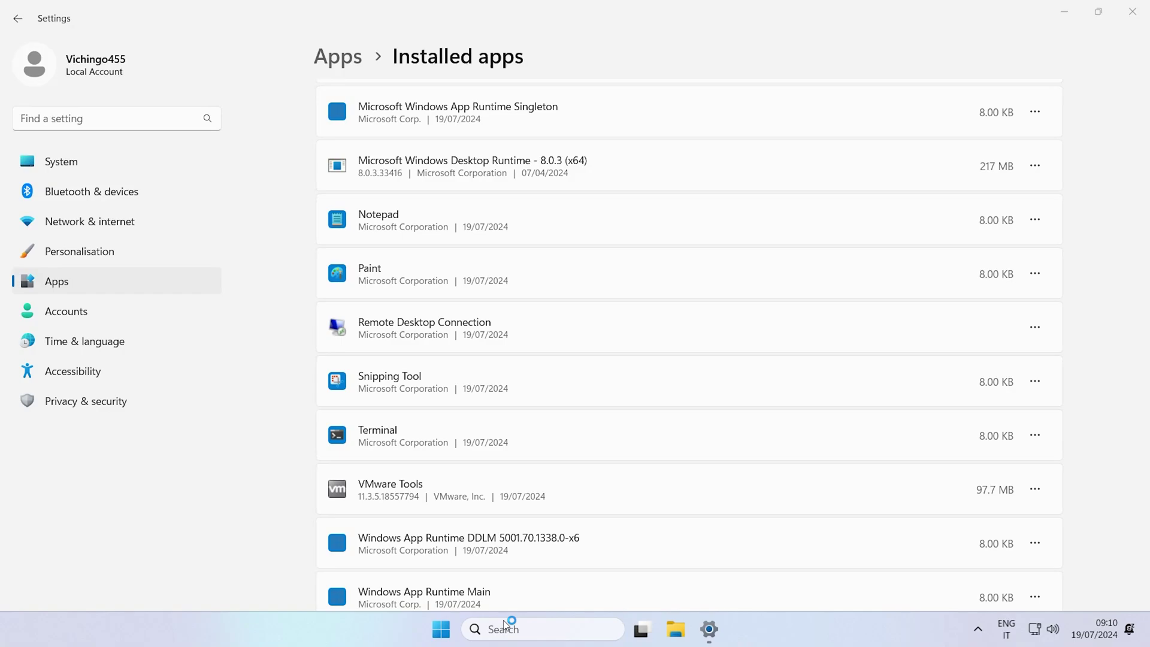
{"action": "left_click", "coordinate": [1131, 11]}
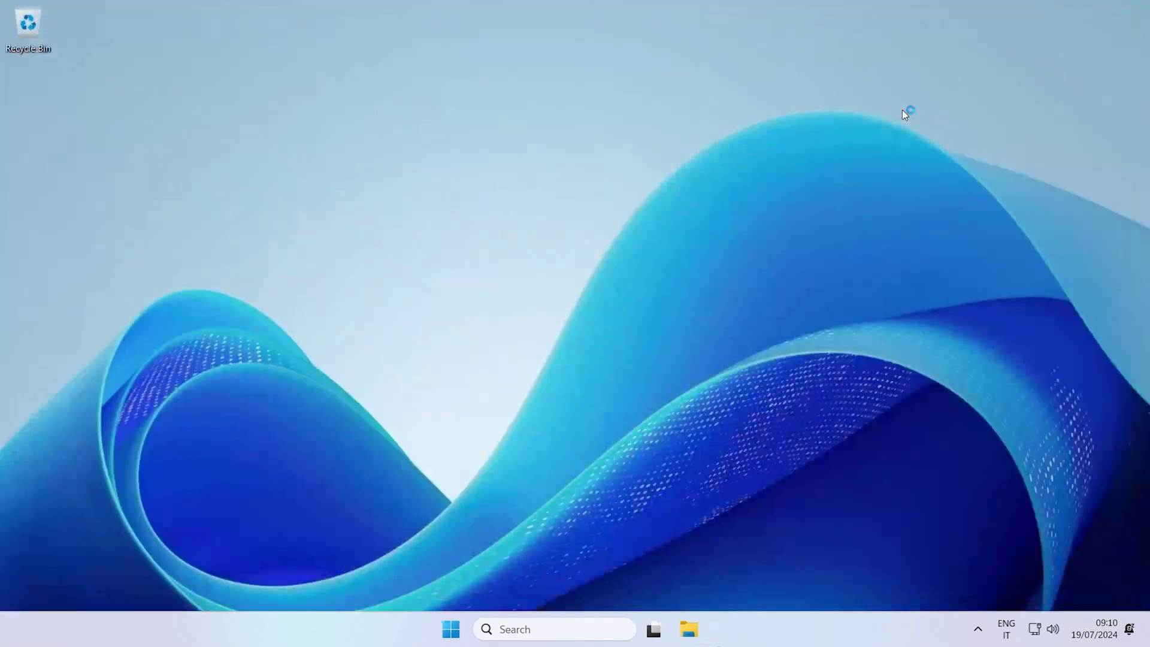
- Run the Windows version command, inspect the Mini11 branding in About Windows, and close the dialog
{"action": "key", "text": "super+r"}
{"action": "type", "text": "winv"}
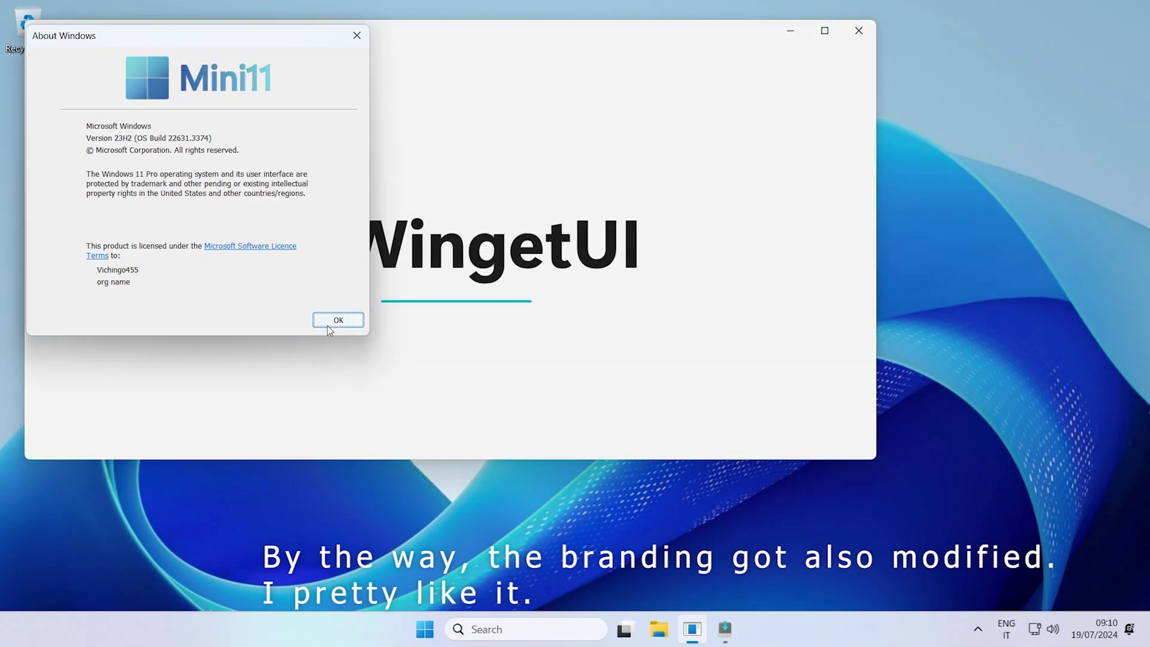
{"action": "left_click", "coordinate": [329, 321]}
- Maximise the WingetUI window and check the hidden system tray icons
{"action": "left_click", "coordinate": [824, 31]}
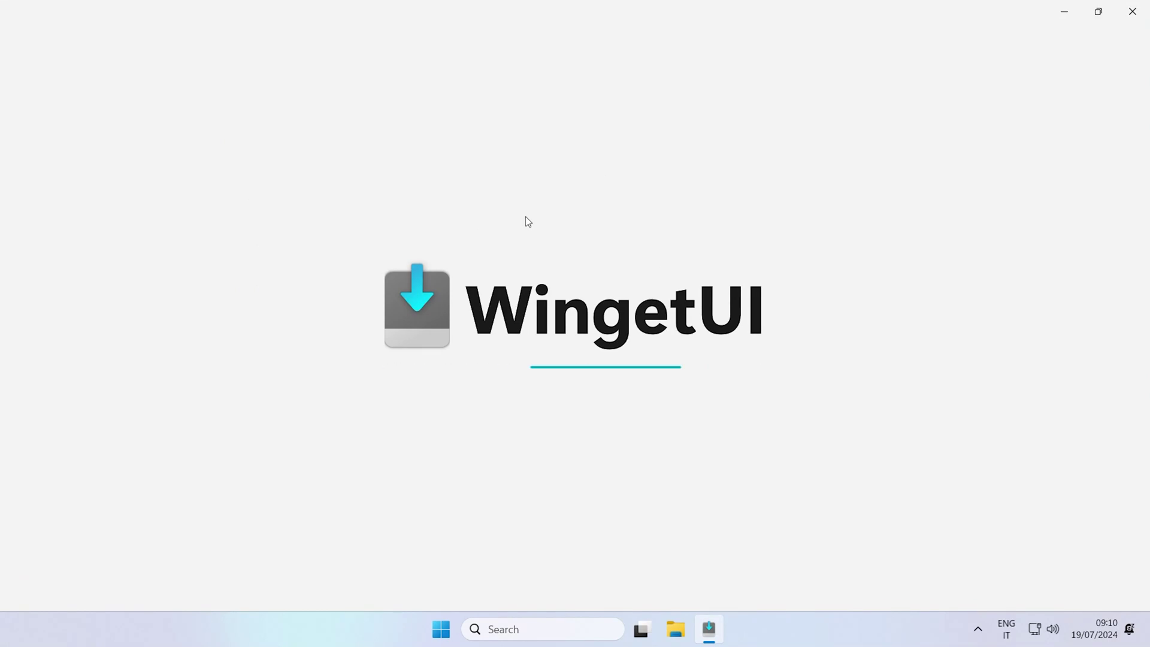
{"action": "left_click", "coordinate": [978, 628]}
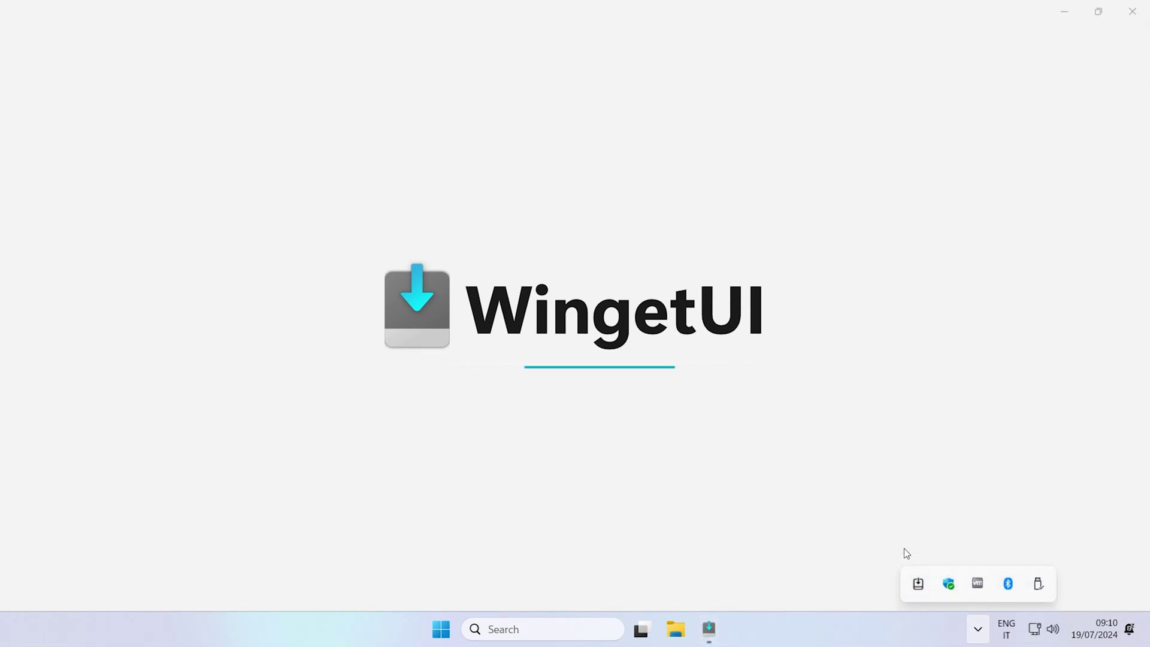
{"action": "left_click", "coordinate": [610, 306]}
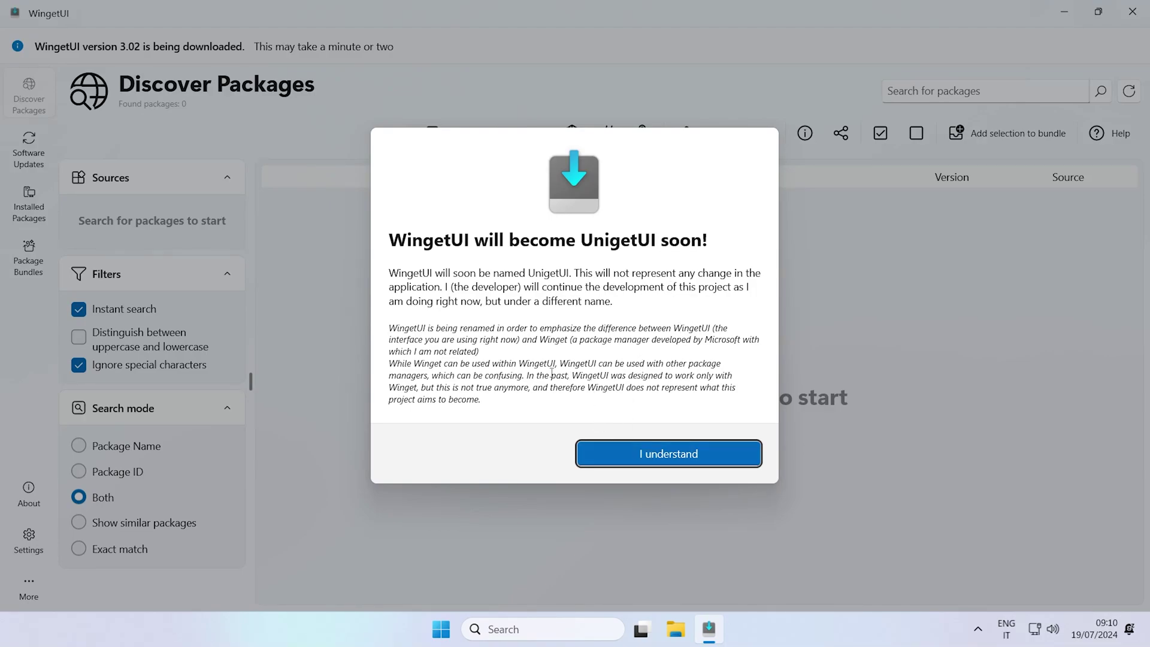
- Read and acknowledge the notice about WingetUI becoming UnigetUI, and install the WingetUI 3.02 update
{"action": "left_click_drag", "start_coordinate": [499, 399], "coordinate": [381, 266]}
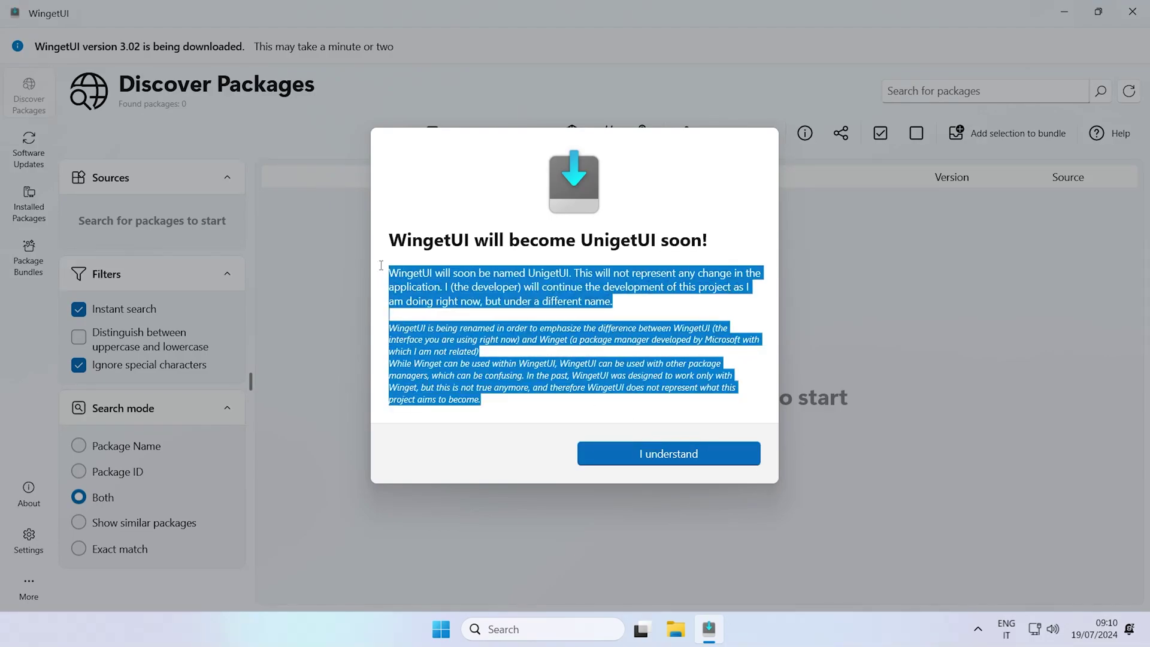
{"action": "left_click", "coordinate": [547, 401]}
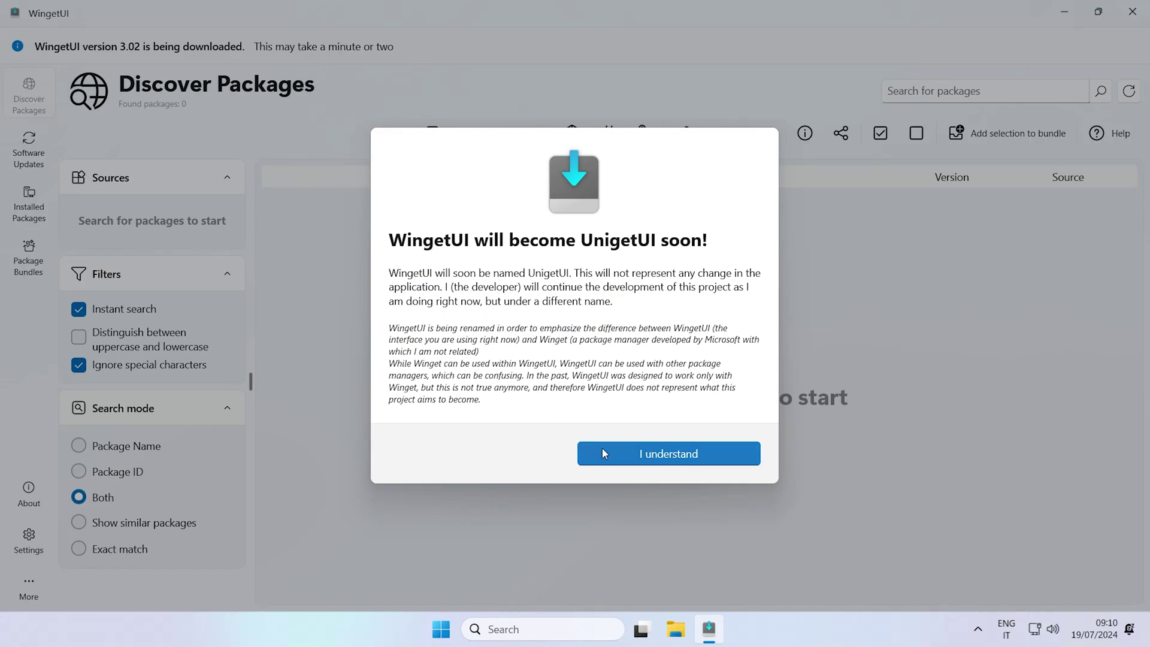
{"action": "left_click", "coordinate": [602, 448]}
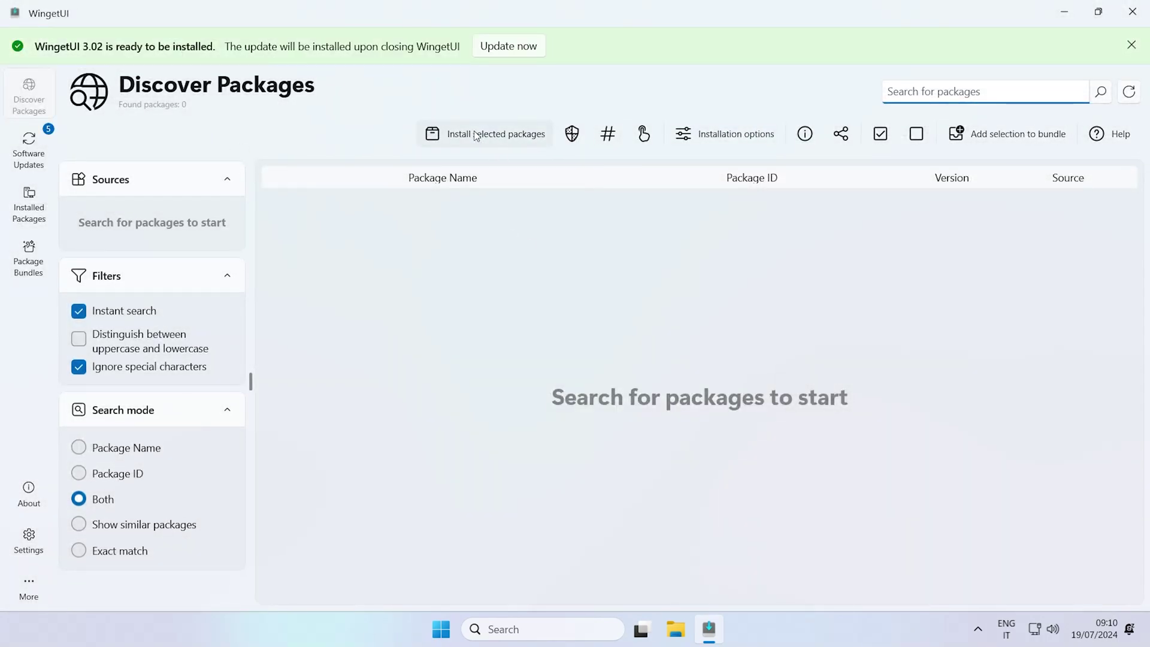
{"action": "left_click", "coordinate": [508, 47]}
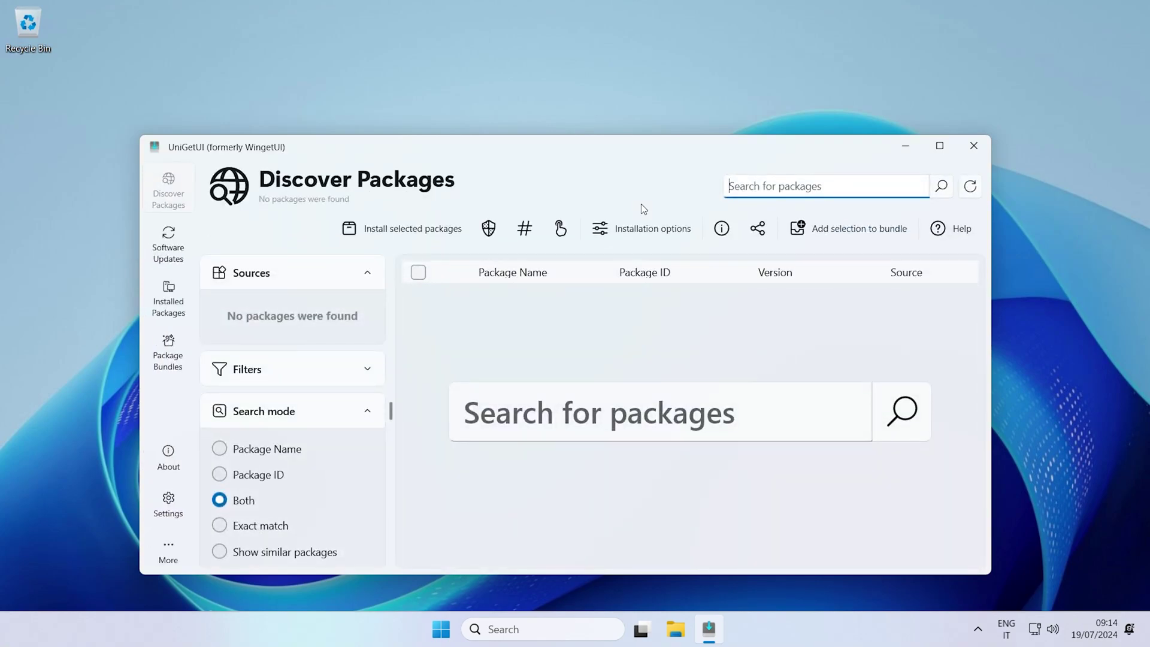
- Maximise the UniGetUI window and search for discord packages
{"action": "left_click_drag", "start_coordinate": [728, 149], "coordinate": [762, 1]}
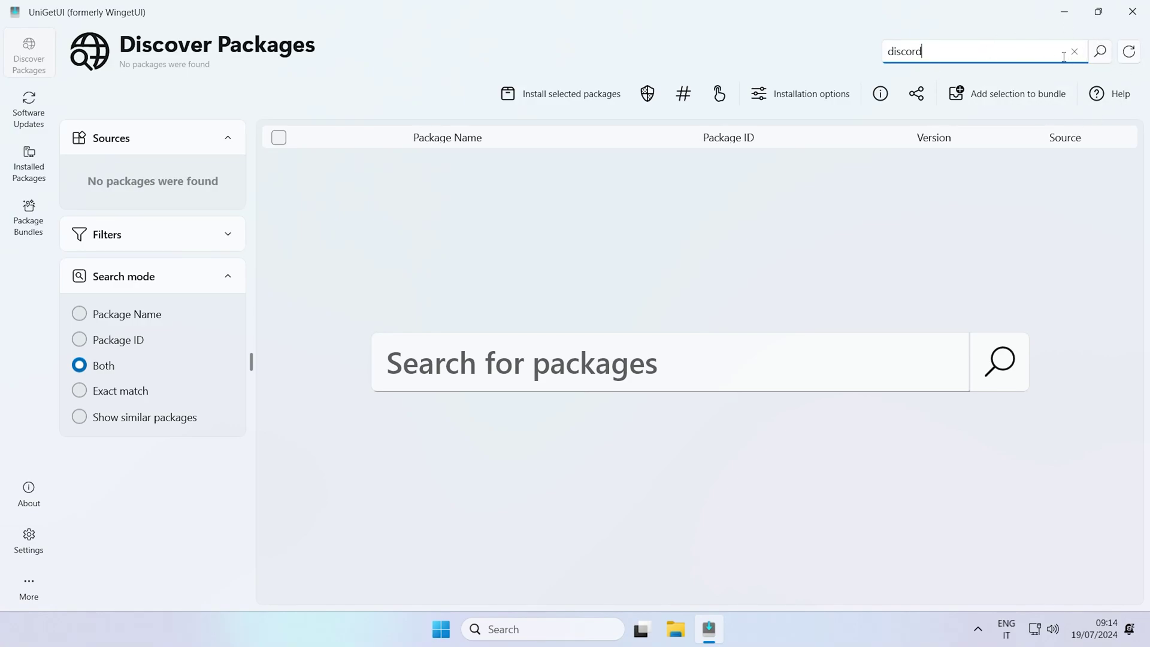
{"action": "key", "text": "Return"}
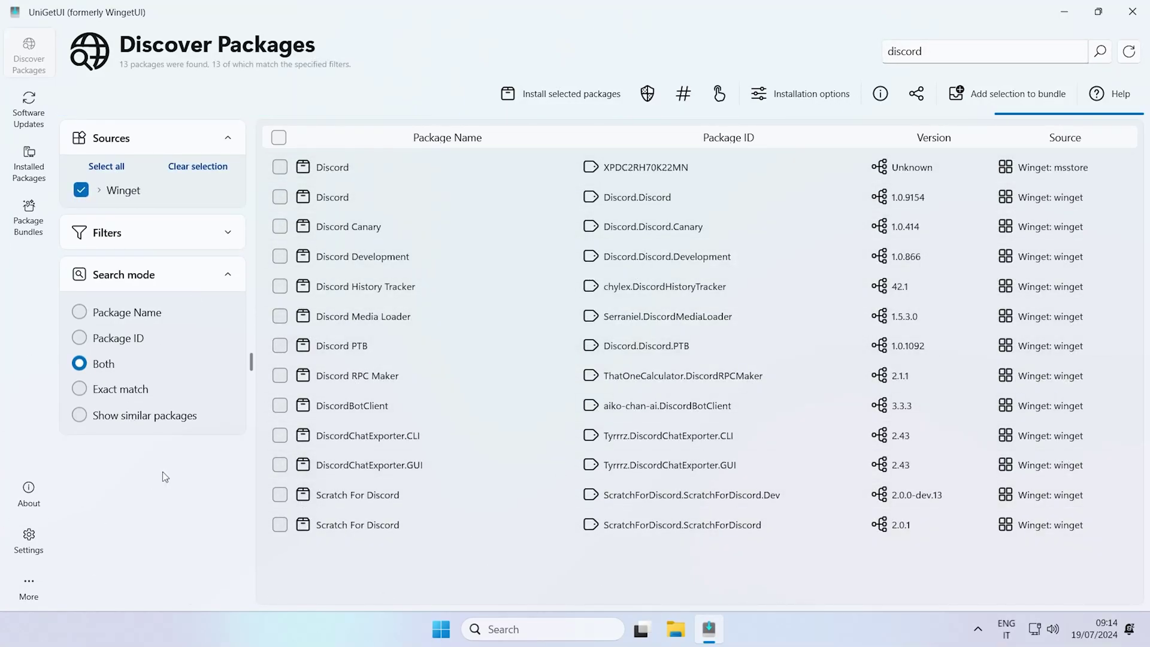
- Open the UniGetUI help page and return to Discover Packages
{"action": "left_click", "coordinate": [36, 585]}
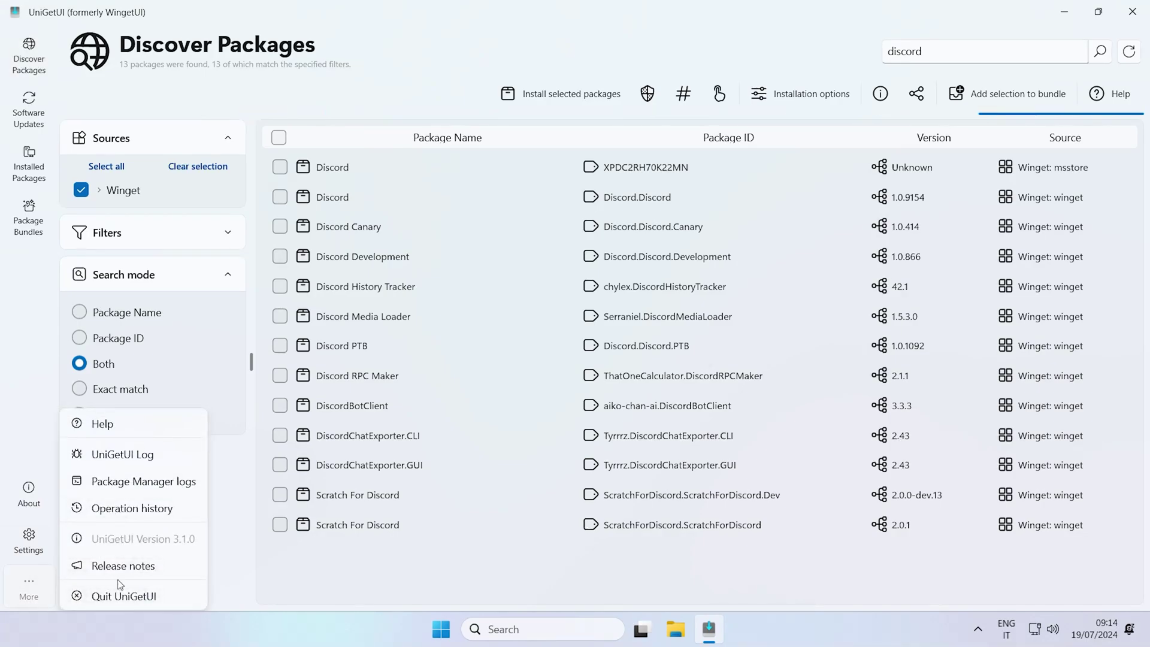
{"action": "left_click", "coordinate": [107, 423]}
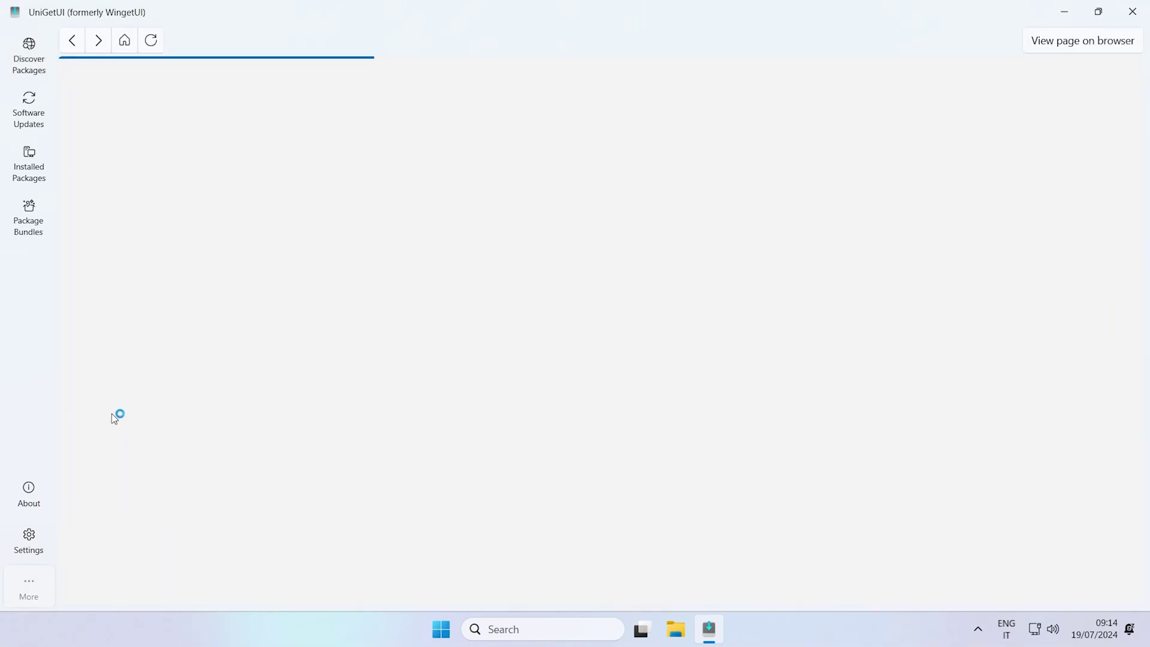
{"action": "left_click", "coordinate": [27, 57]}
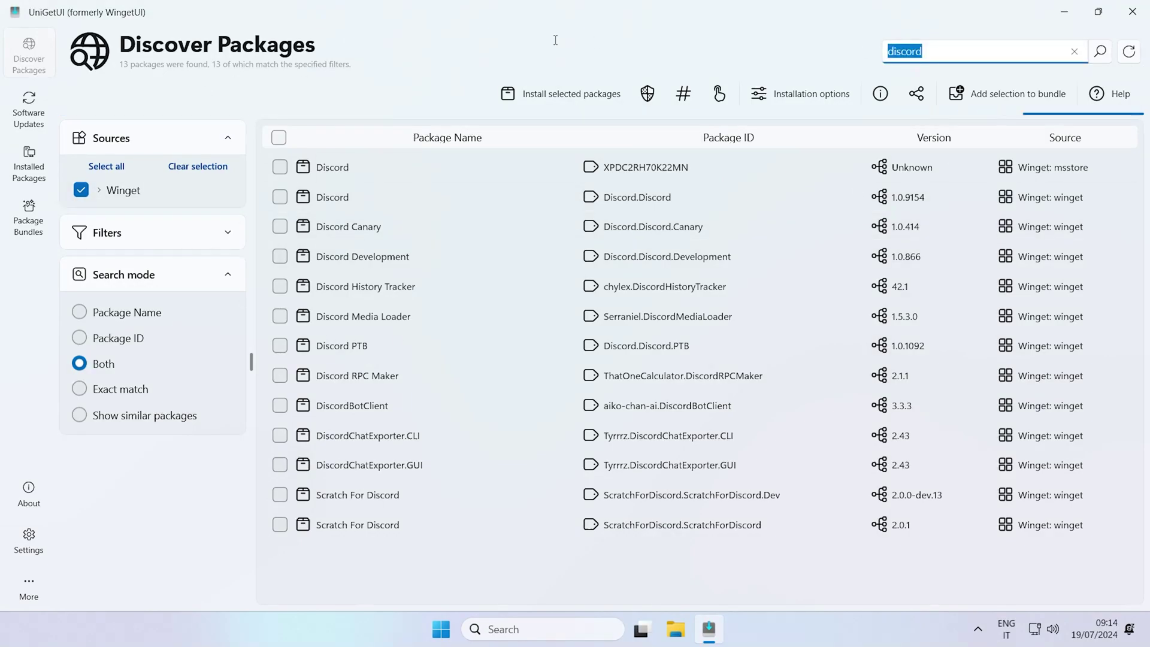
- Search for whatsapp packages and clear the search text
{"action": "type", "text": "whatsapp"}
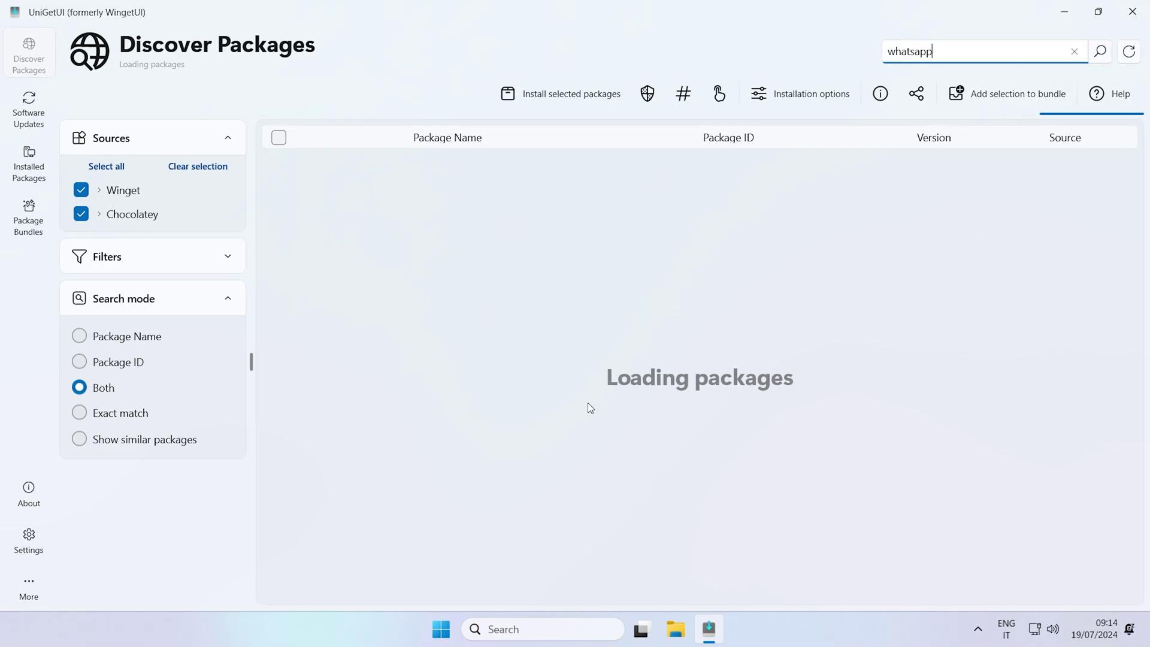
{"action": "left_click_drag", "start_coordinate": [939, 59], "coordinate": [705, 58]}
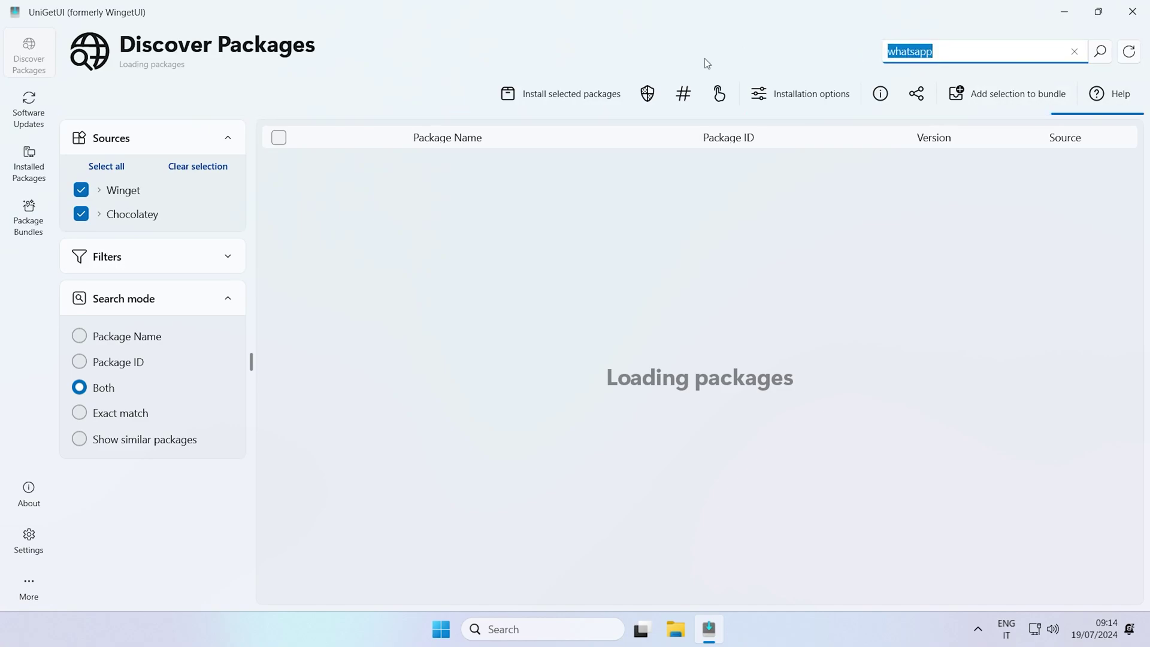
{"action": "key", "text": "BackSpace"}
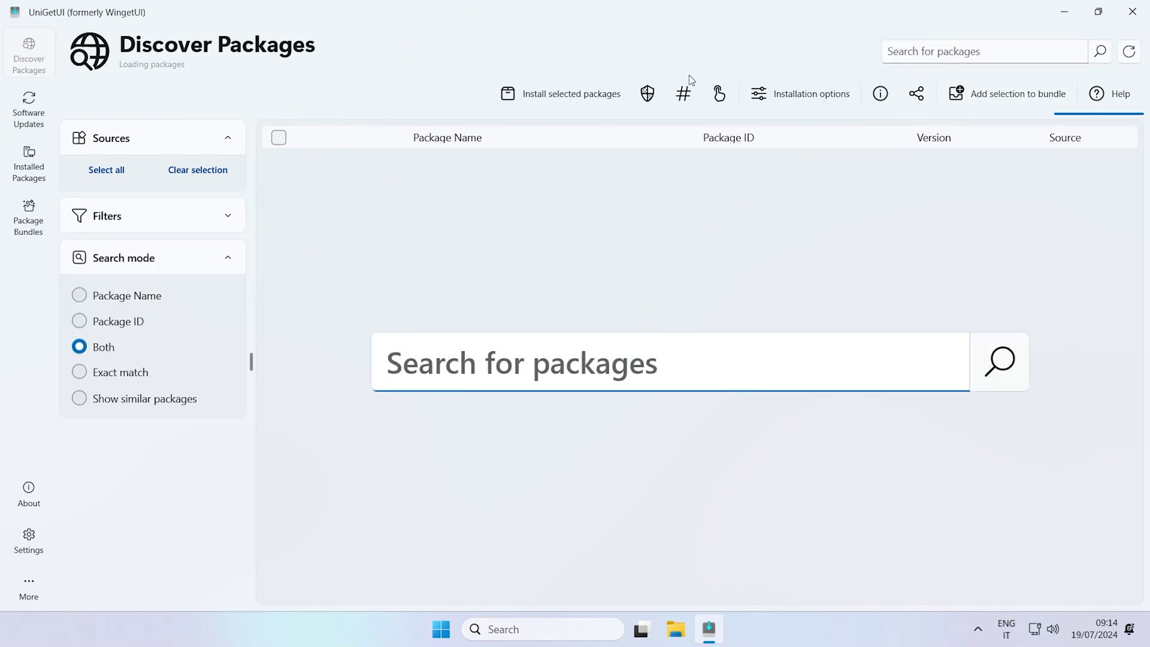
- Close UniGetUI and look through the full list of installed apps in the Start menu
{"action": "left_click", "coordinate": [887, 51]}
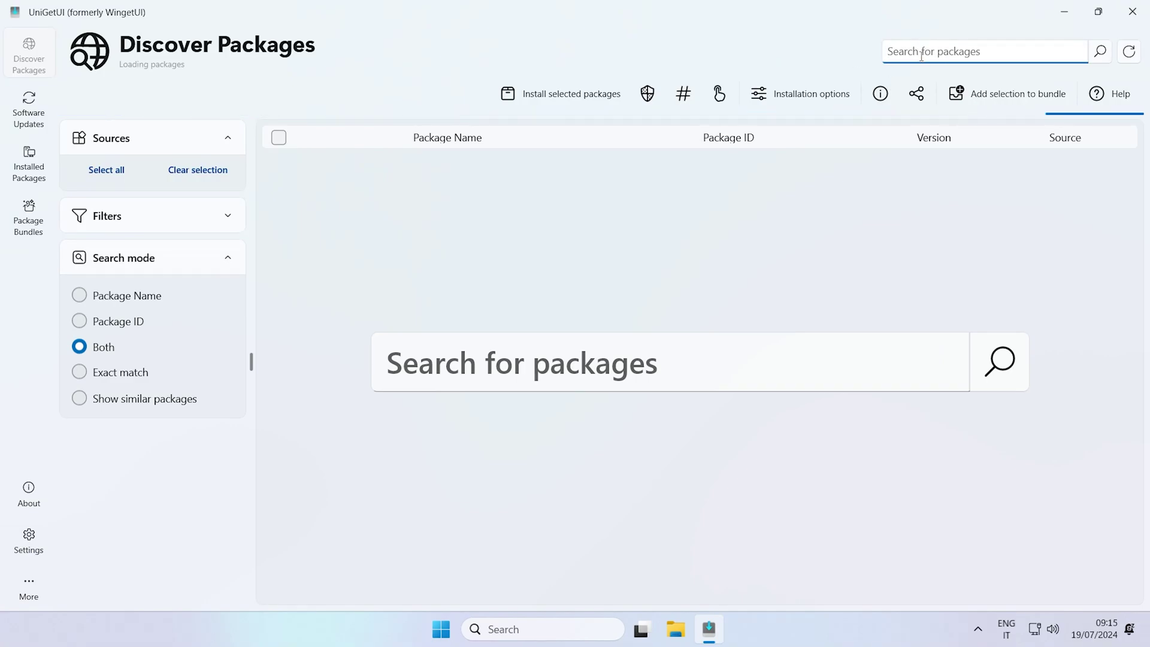
{"action": "left_click", "coordinate": [1132, 12]}
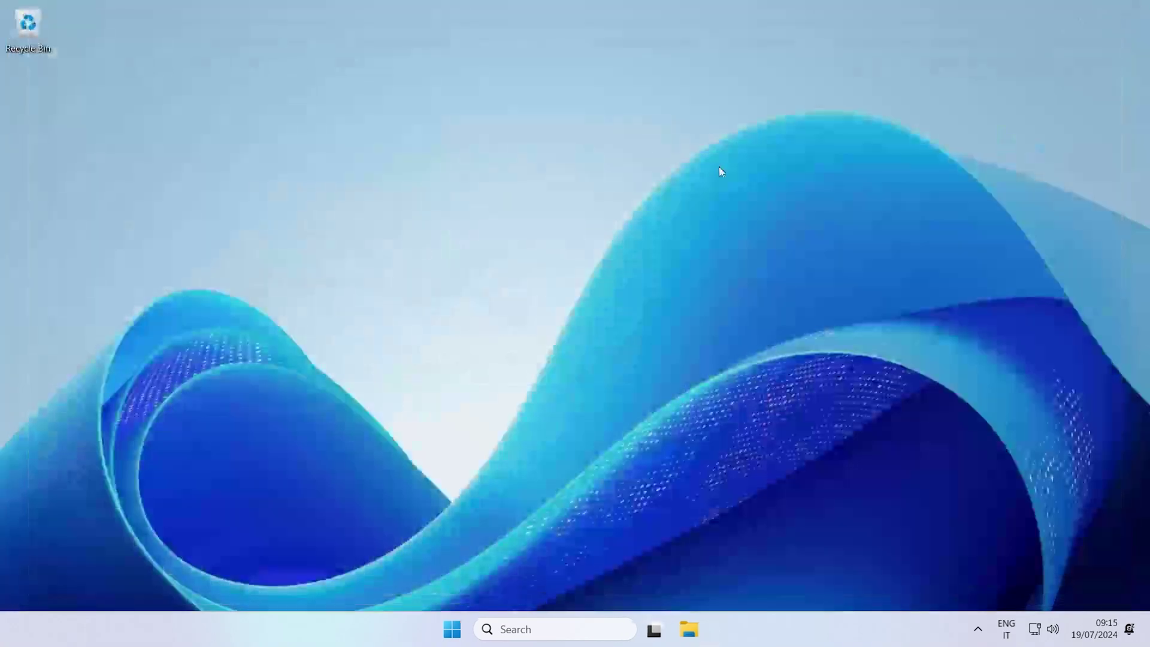
{"action": "left_click", "coordinate": [458, 629]}
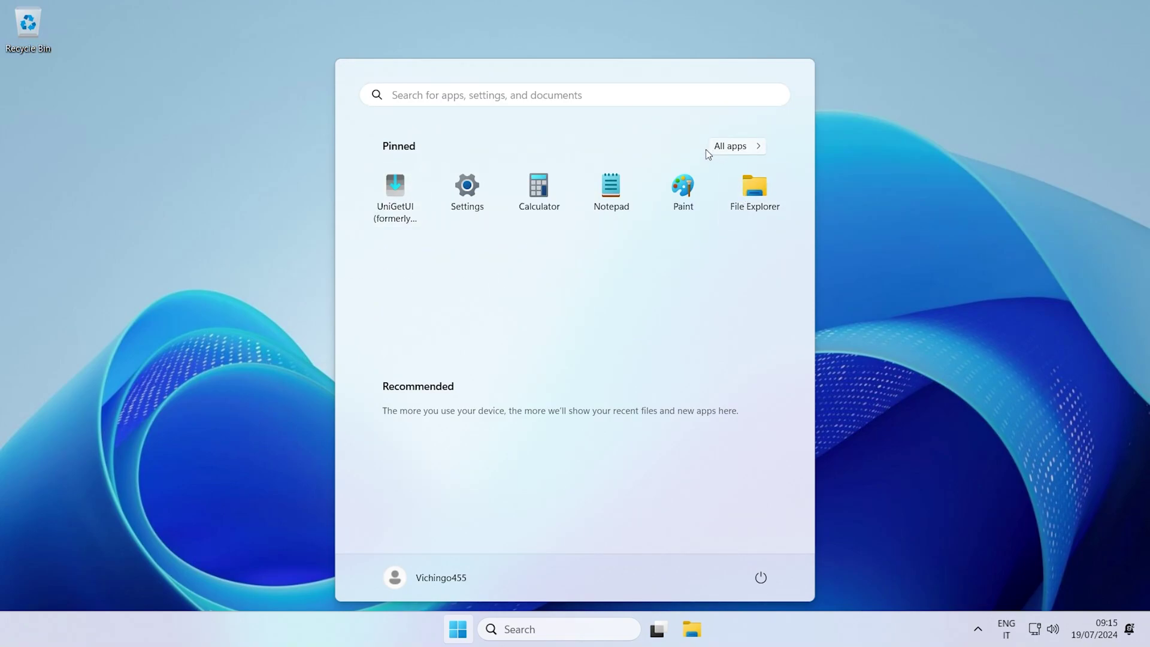
{"action": "left_click", "coordinate": [748, 153]}
{"action": "scroll", "coordinate": [483, 418], "scroll_direction": "down", "scroll_amount": 4}
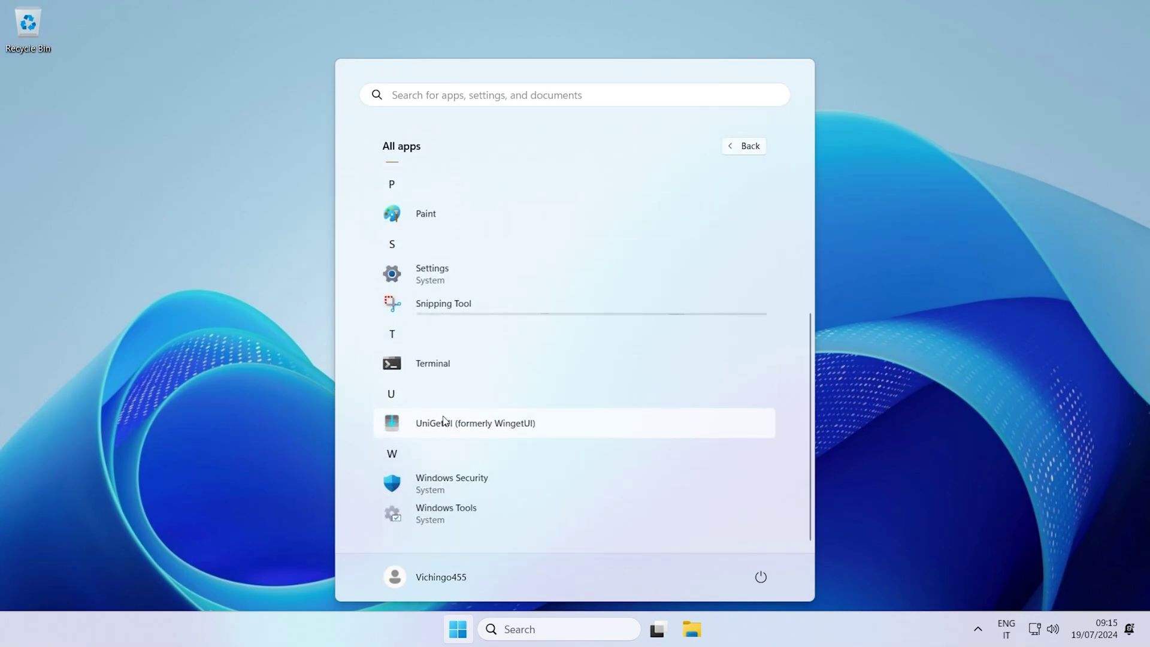
{"action": "scroll", "coordinate": [431, 435], "scroll_direction": "up", "scroll_amount": 1}
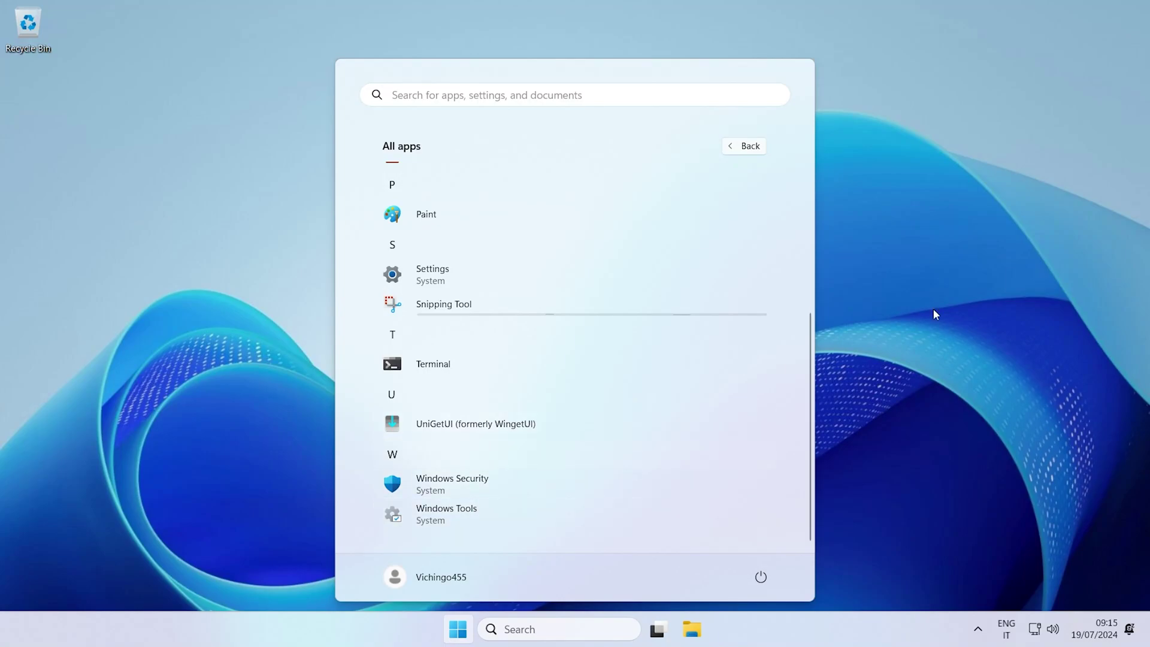
{"action": "left_click_drag", "start_coordinate": [964, 146], "coordinate": [772, 364]}
- Apply the dark Windows theme with the blue bloom wallpaper in the personalisation settings, and close Settings
{"action": "right_click", "coordinate": [428, 149]}
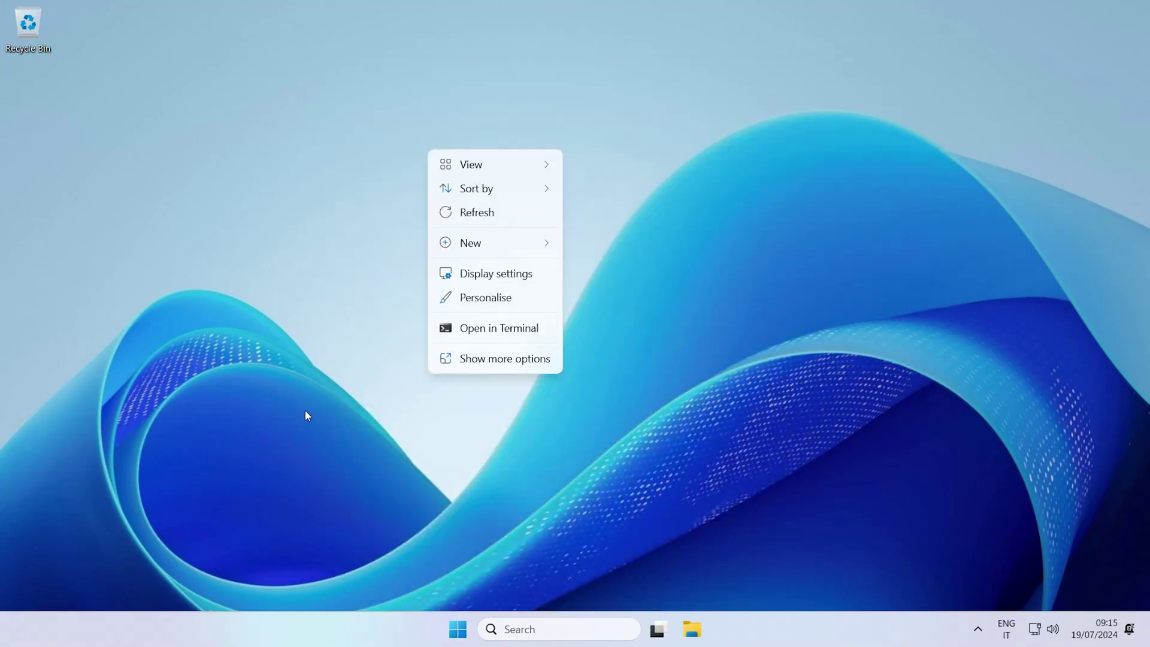
{"action": "left_click", "coordinate": [484, 298]}
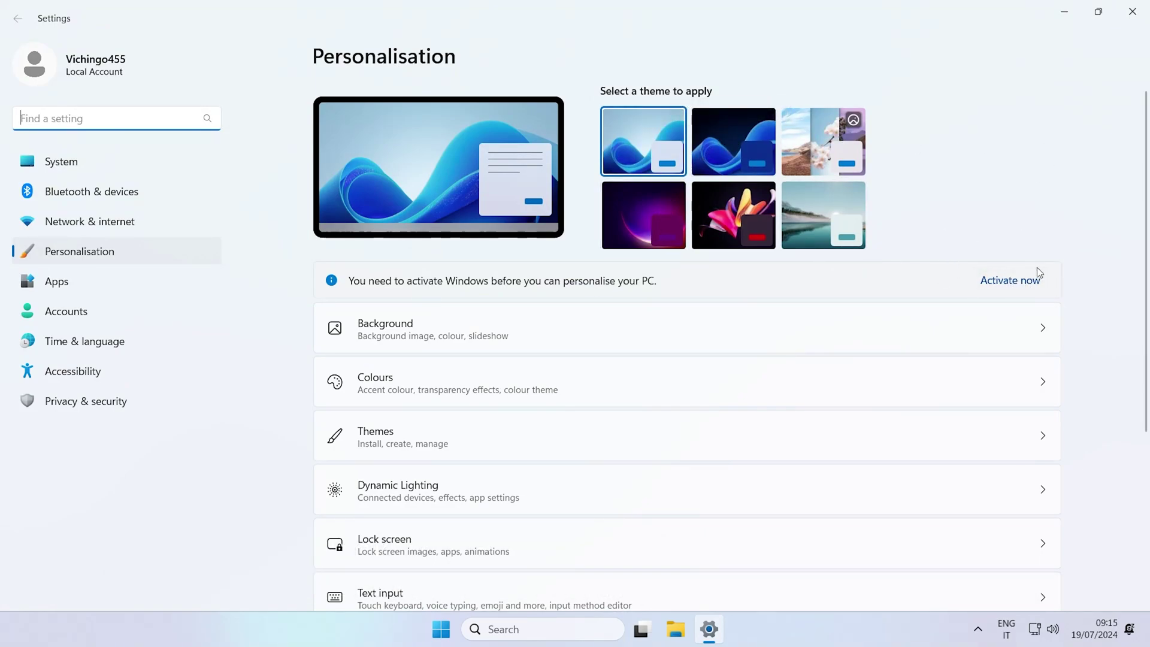
{"action": "left_click", "coordinate": [725, 124]}
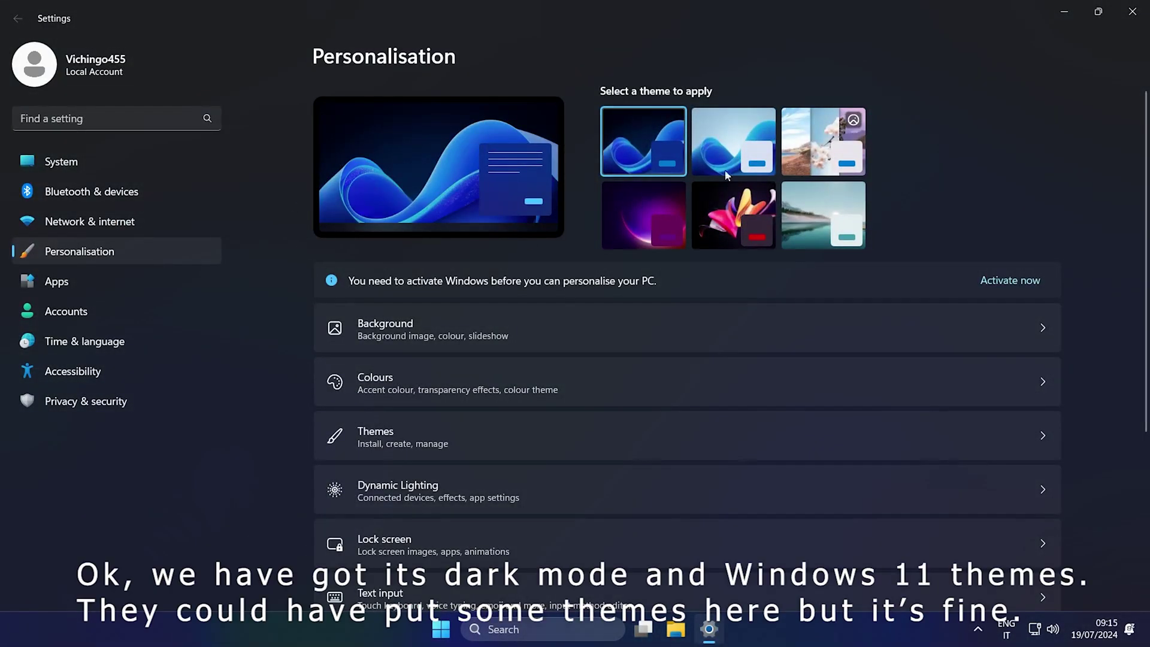
{"action": "key", "text": "alt+F4"}
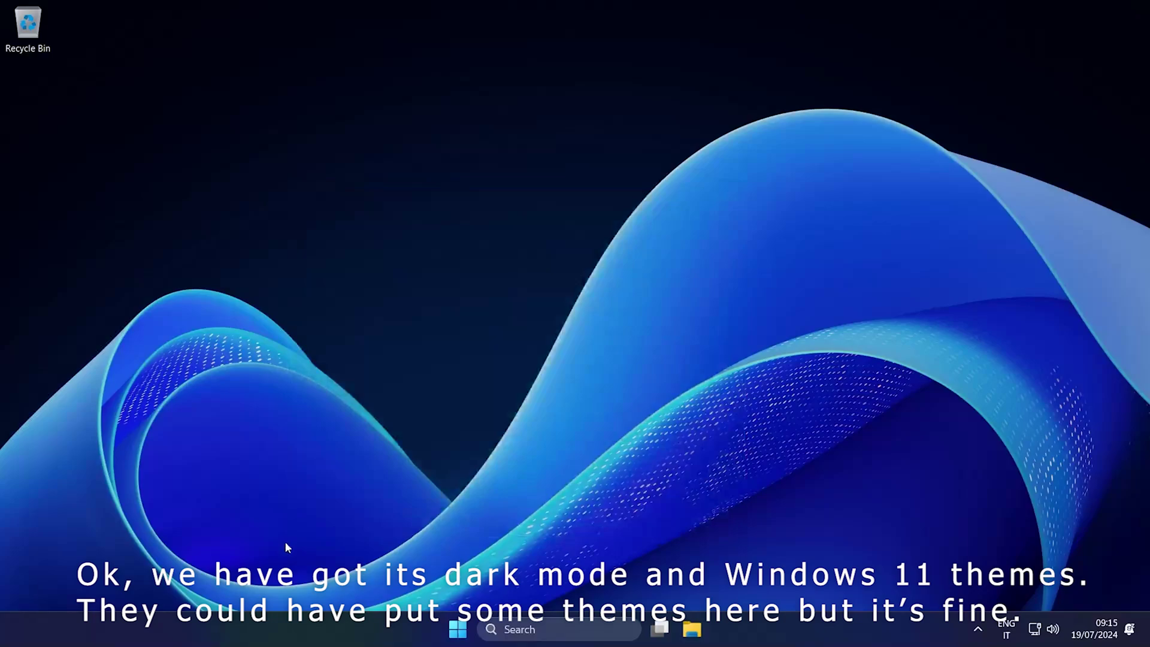
{"action": "left_click_drag", "start_coordinate": [749, 116], "coordinate": [383, 413]}
{"action": "left_click_drag", "start_coordinate": [226, 276], "coordinate": [547, 553]}
{"action": "right_click", "coordinate": [381, 152]}
{"action": "left_click", "coordinate": [458, 629]}
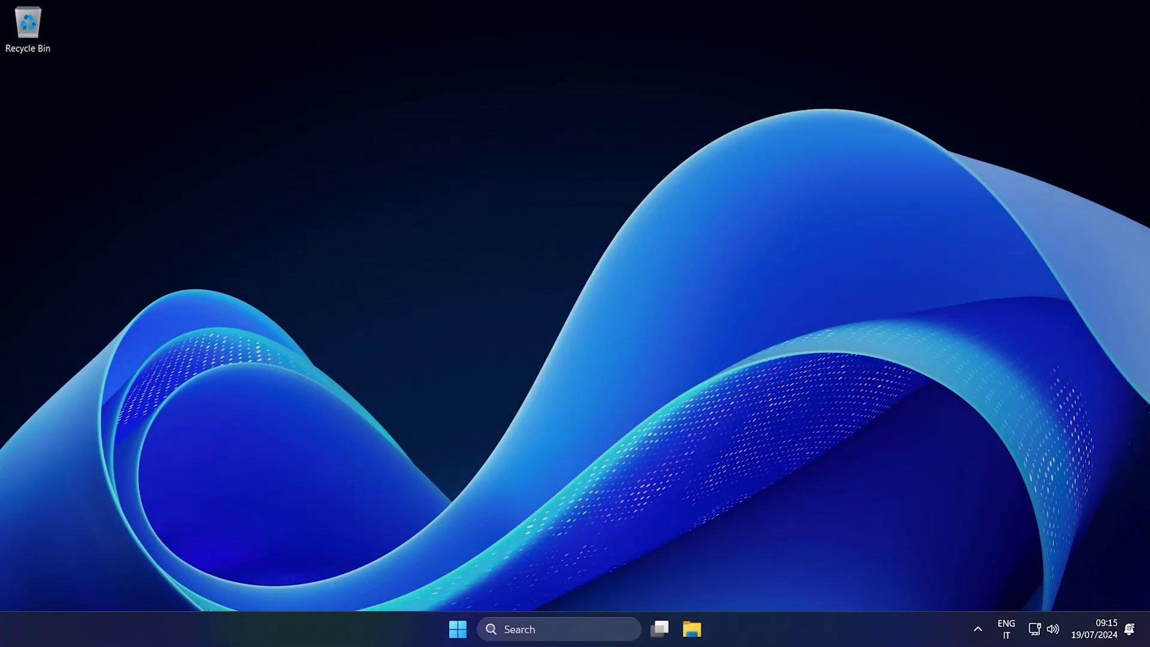
- Launch Terminal from the full app list and close its window
{"action": "left_click", "coordinate": [458, 629]}
{"action": "left_click", "coordinate": [736, 146]}
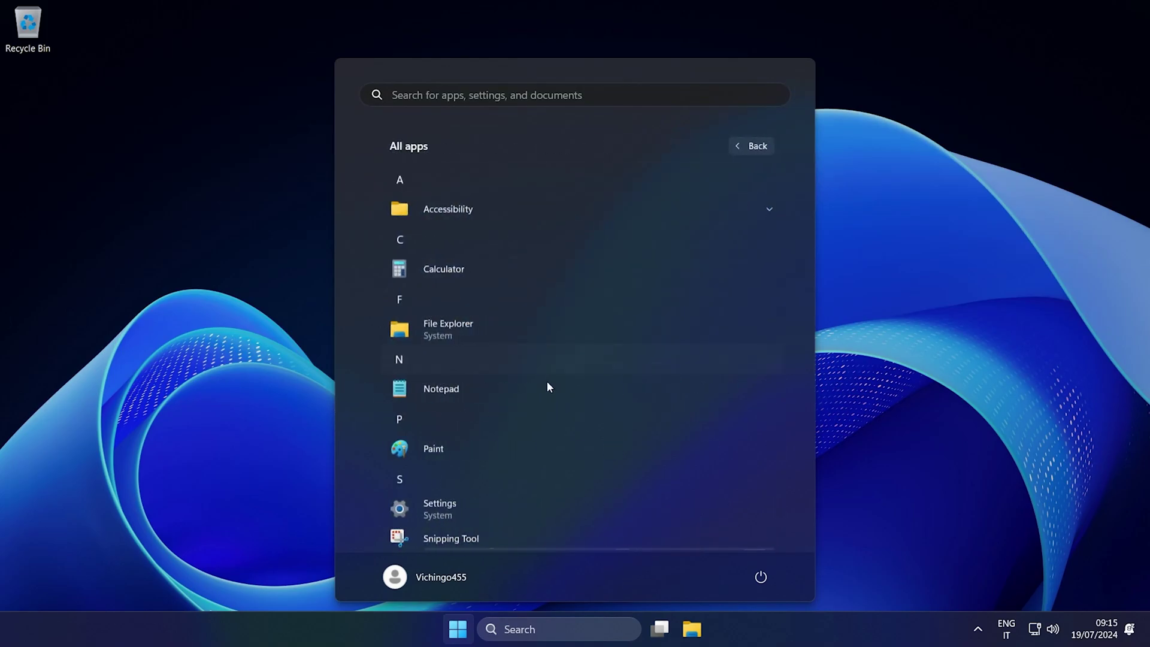
{"action": "scroll", "coordinate": [547, 383], "scroll_direction": "down", "scroll_amount": 5}
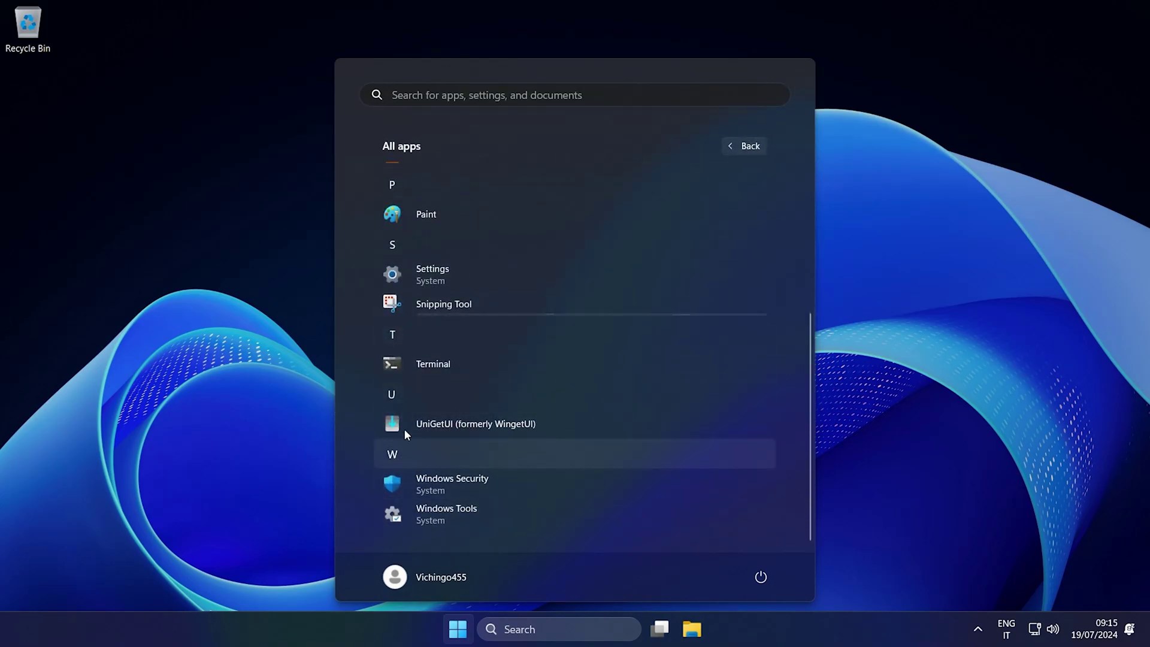
{"action": "left_click", "coordinate": [419, 365]}
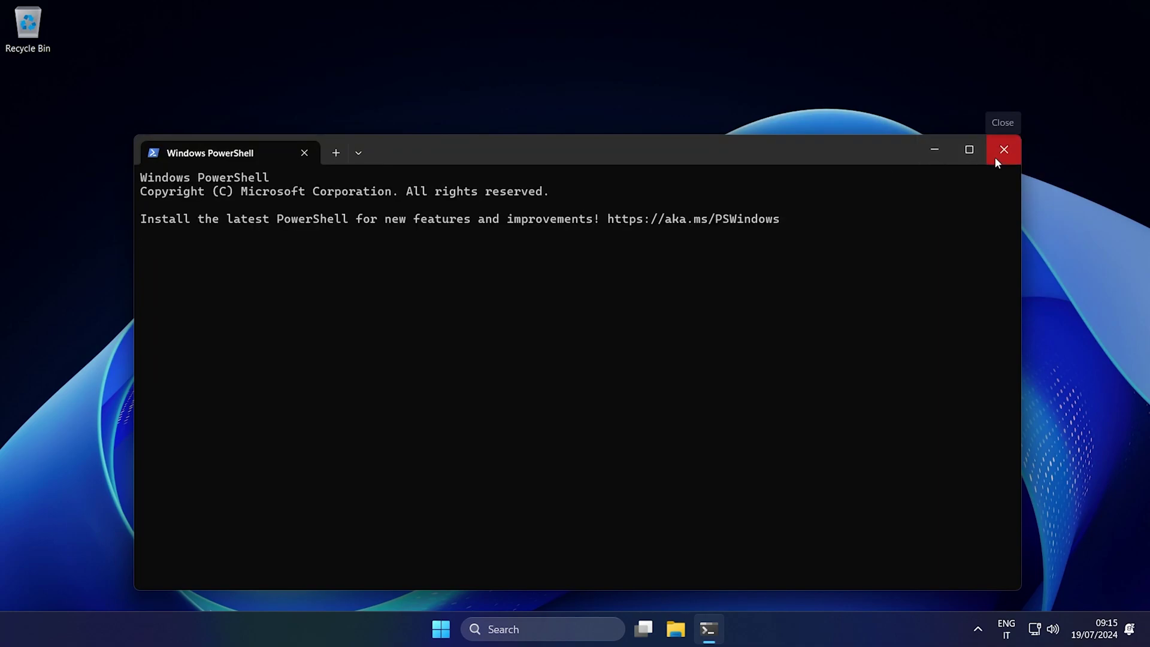
{"action": "left_click", "coordinate": [995, 154]}
- Launch Notepad from the full app list, dismiss its auto-save notice, view its settings page and close it
{"action": "left_click", "coordinate": [459, 630]}
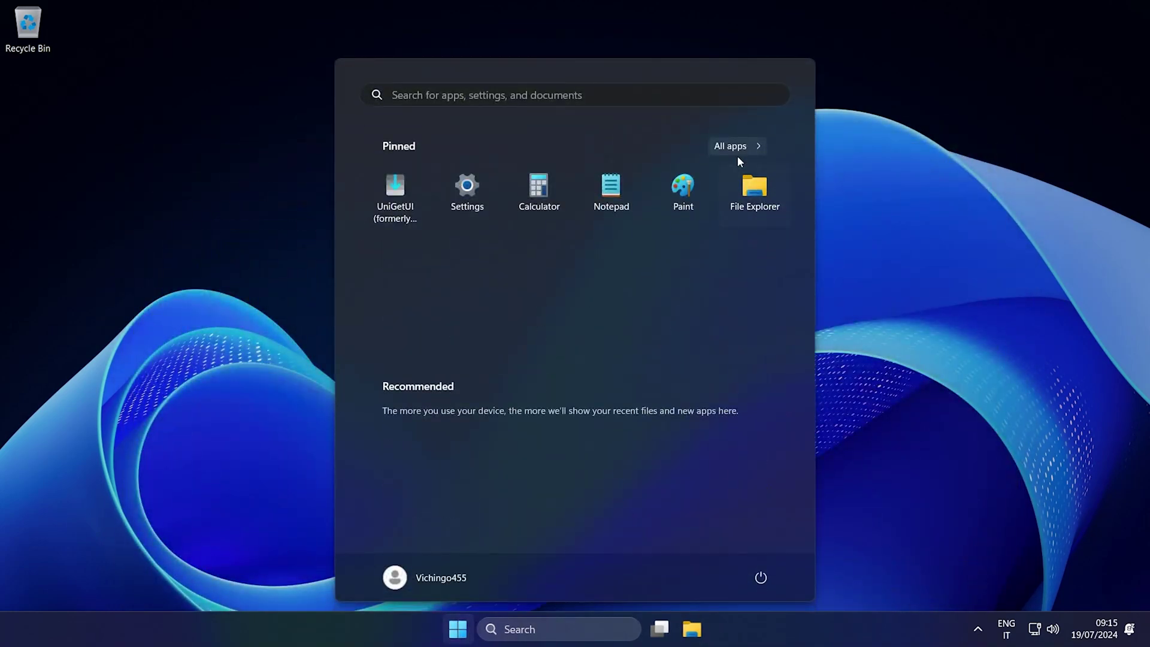
{"action": "left_click", "coordinate": [736, 149]}
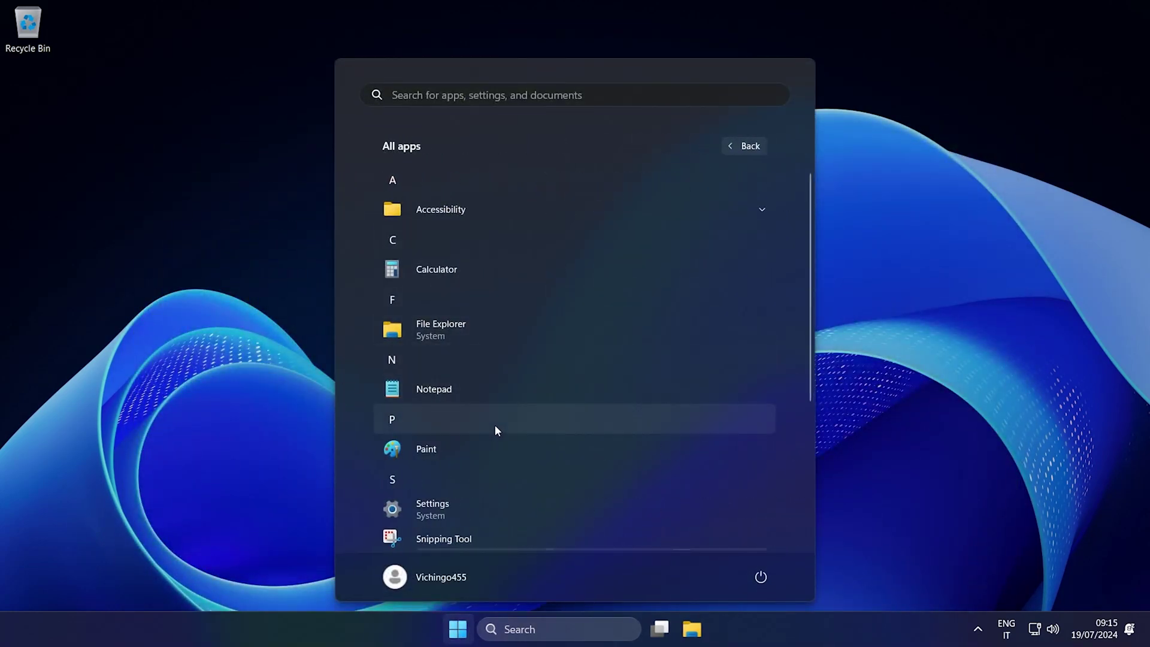
{"action": "left_click", "coordinate": [480, 393]}
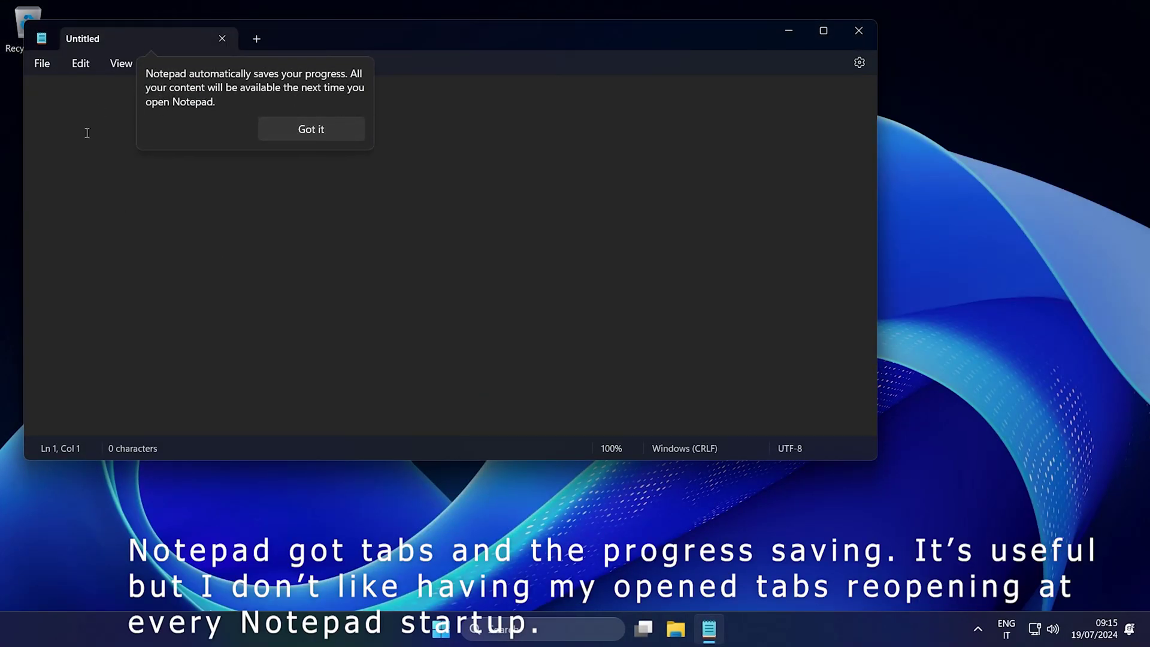
{"action": "left_click", "coordinate": [336, 133]}
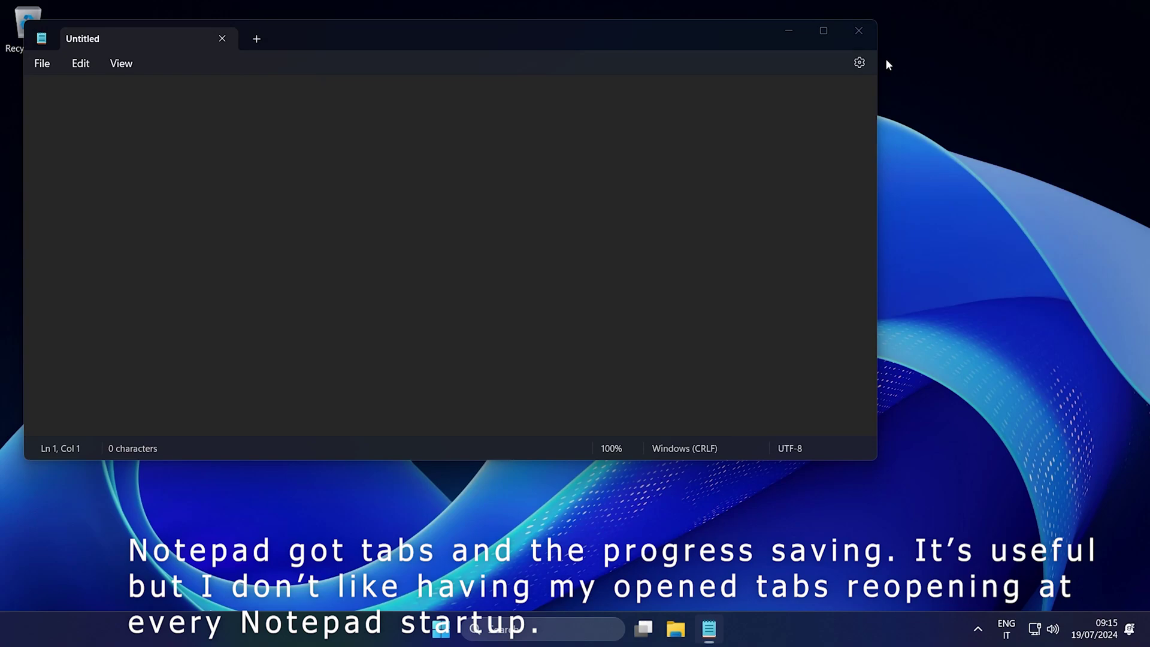
{"action": "left_click", "coordinate": [859, 62]}
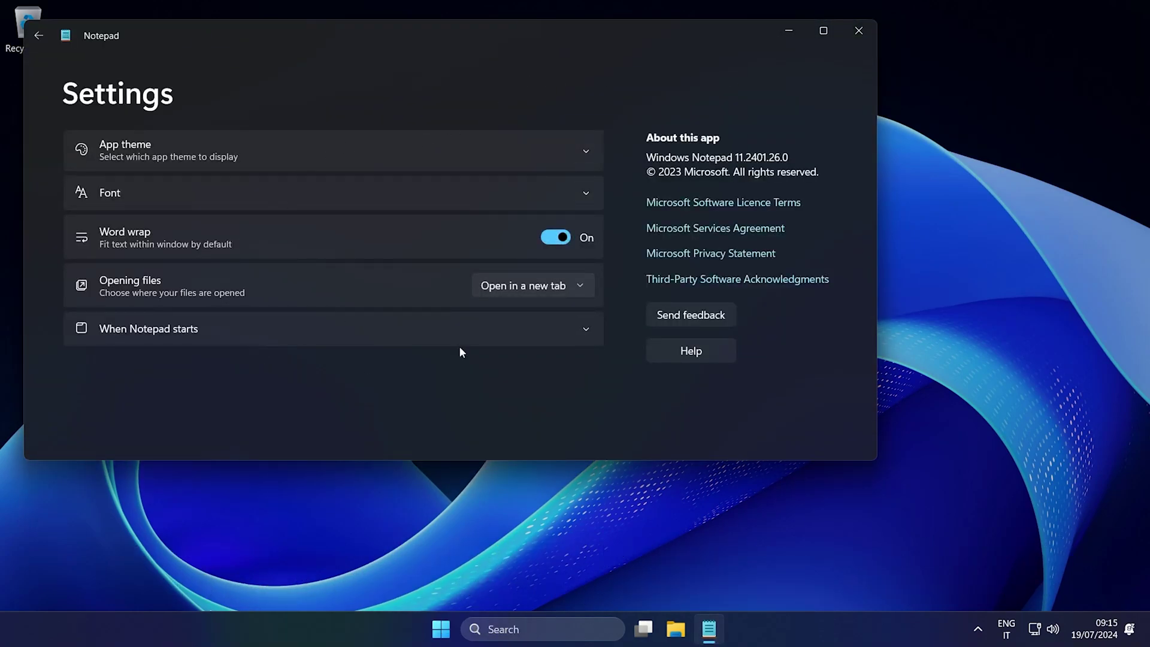
{"action": "left_click", "coordinate": [859, 29]}
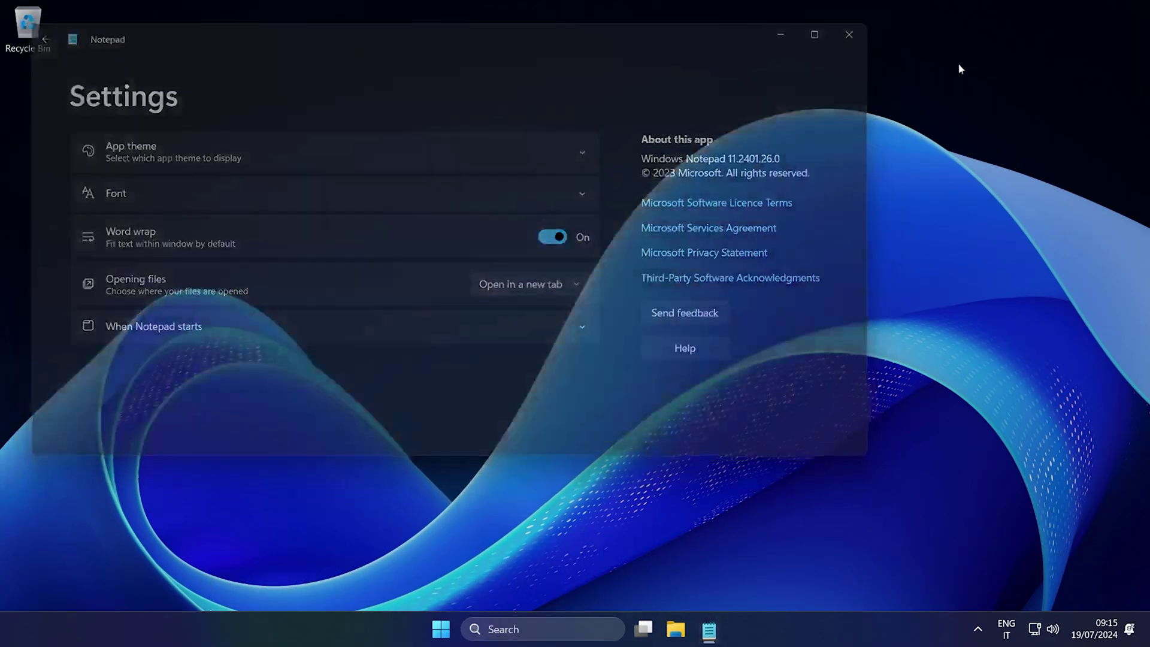
- Review the complete list of installed apps again and dismiss the Start menu
{"action": "left_click", "coordinate": [467, 640]}
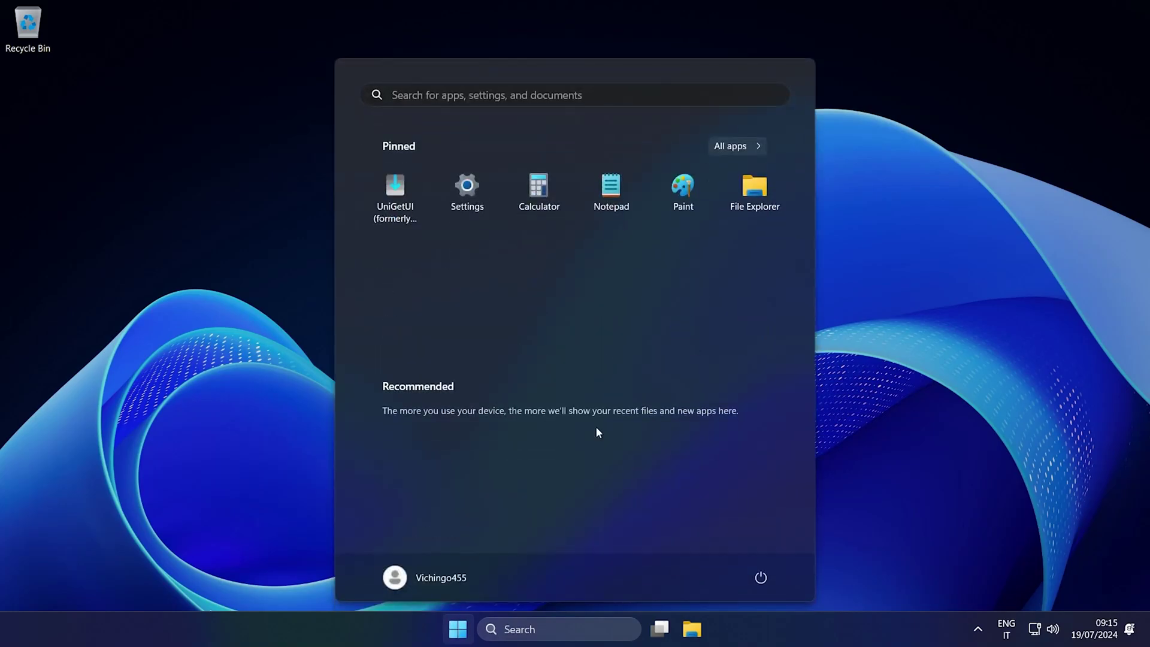
{"action": "left_click", "coordinate": [732, 146]}
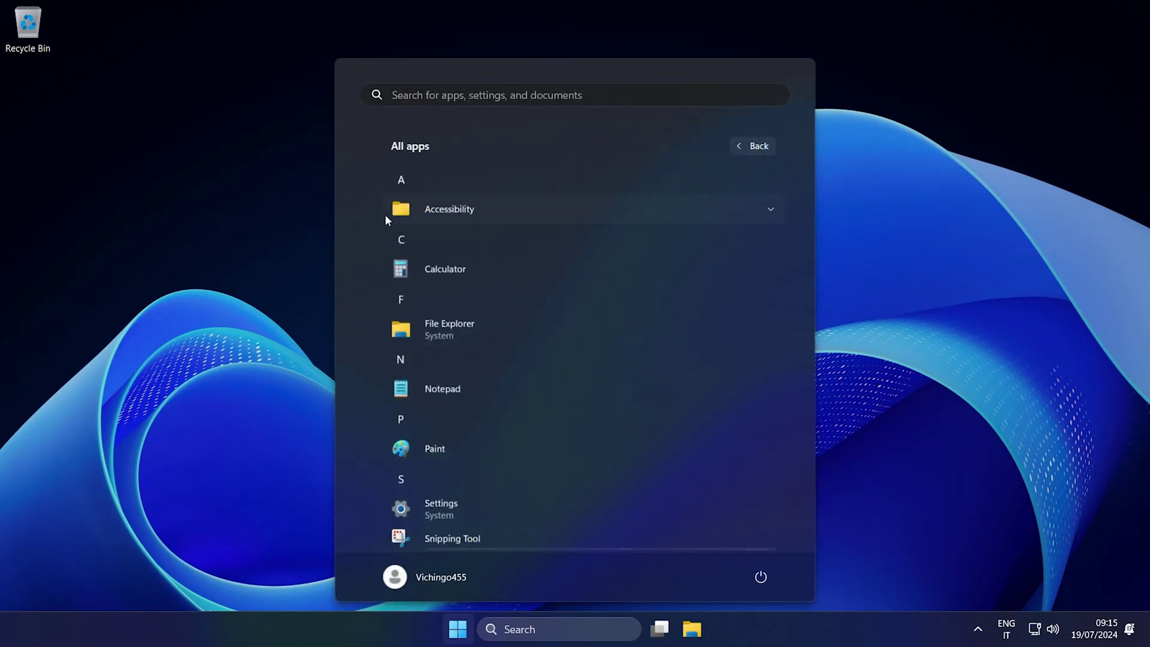
{"action": "scroll", "coordinate": [444, 323], "scroll_direction": "down", "scroll_amount": 4}
{"action": "scroll", "coordinate": [553, 390], "scroll_direction": "up", "scroll_amount": 5}
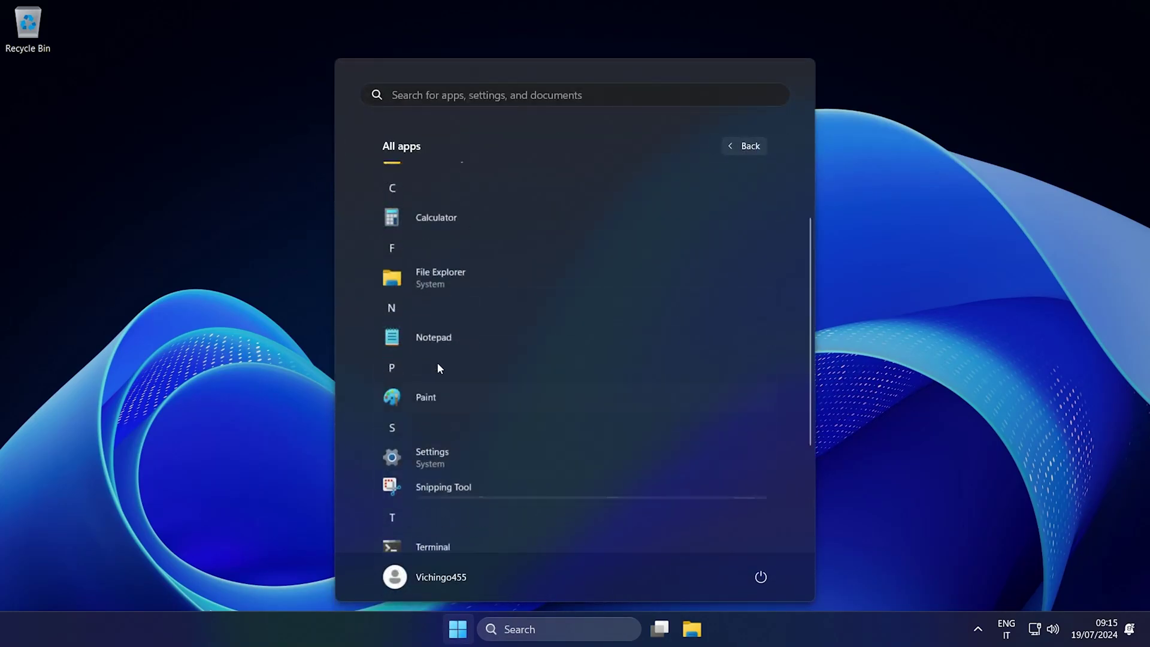
{"action": "left_click", "coordinate": [866, 535]}
- Open Task Manager full screen and check the memory usage on its Performance page
{"action": "right_click", "coordinate": [810, 627]}
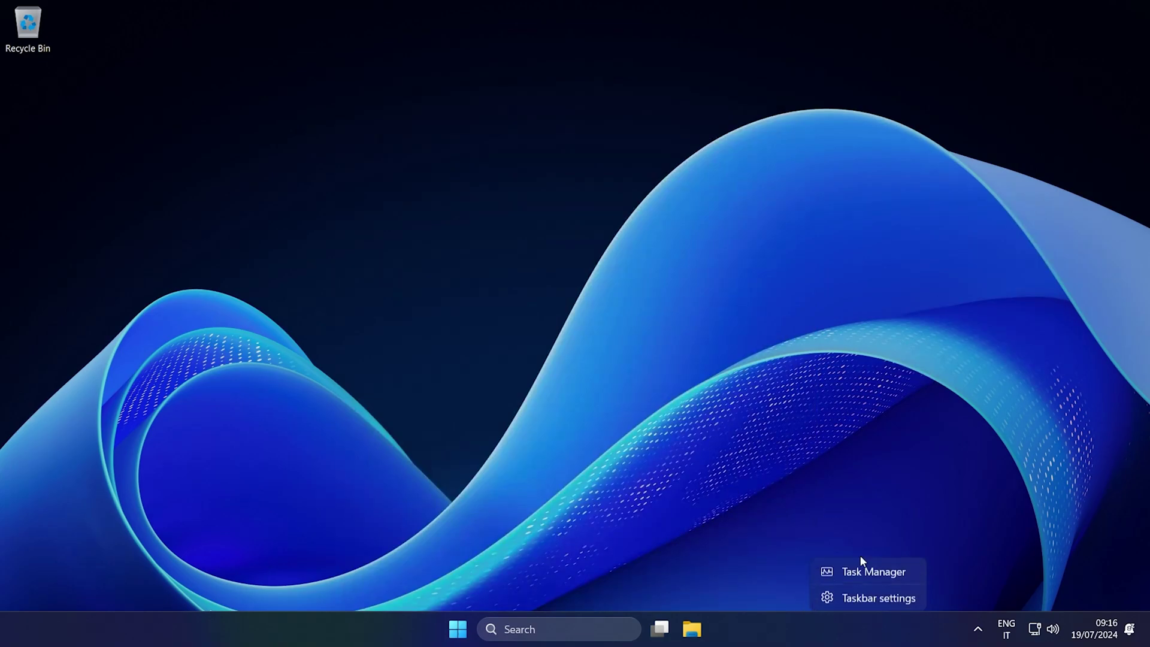
{"action": "left_click", "coordinate": [862, 569]}
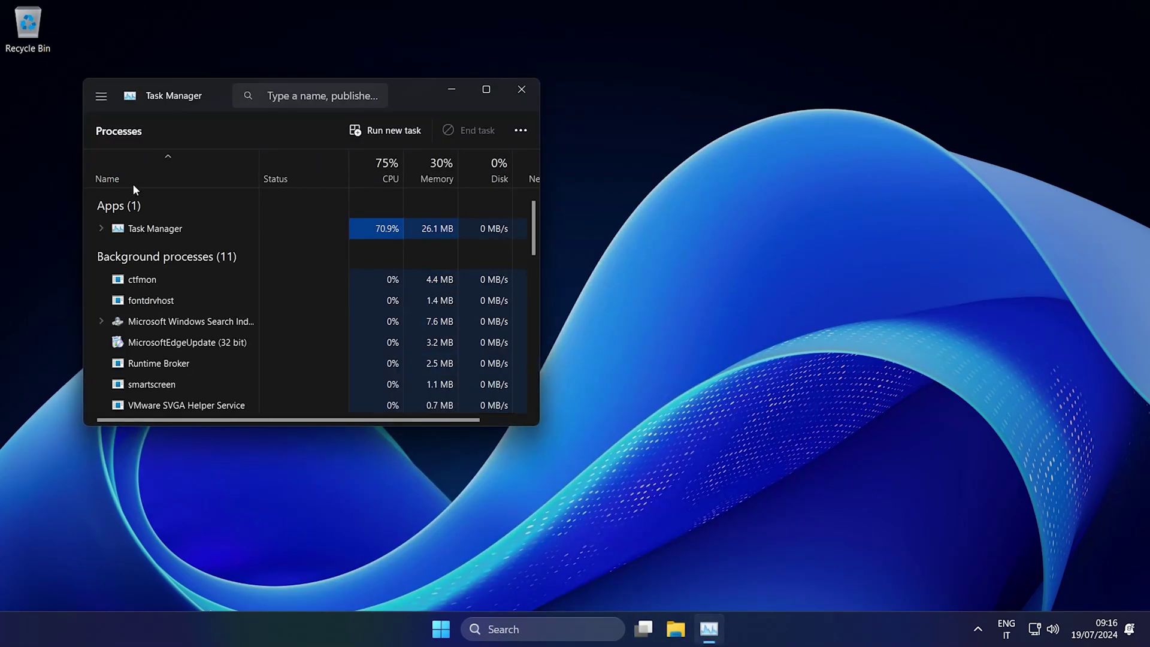
{"action": "left_click", "coordinate": [486, 89]}
{"action": "left_click", "coordinate": [18, 106]}
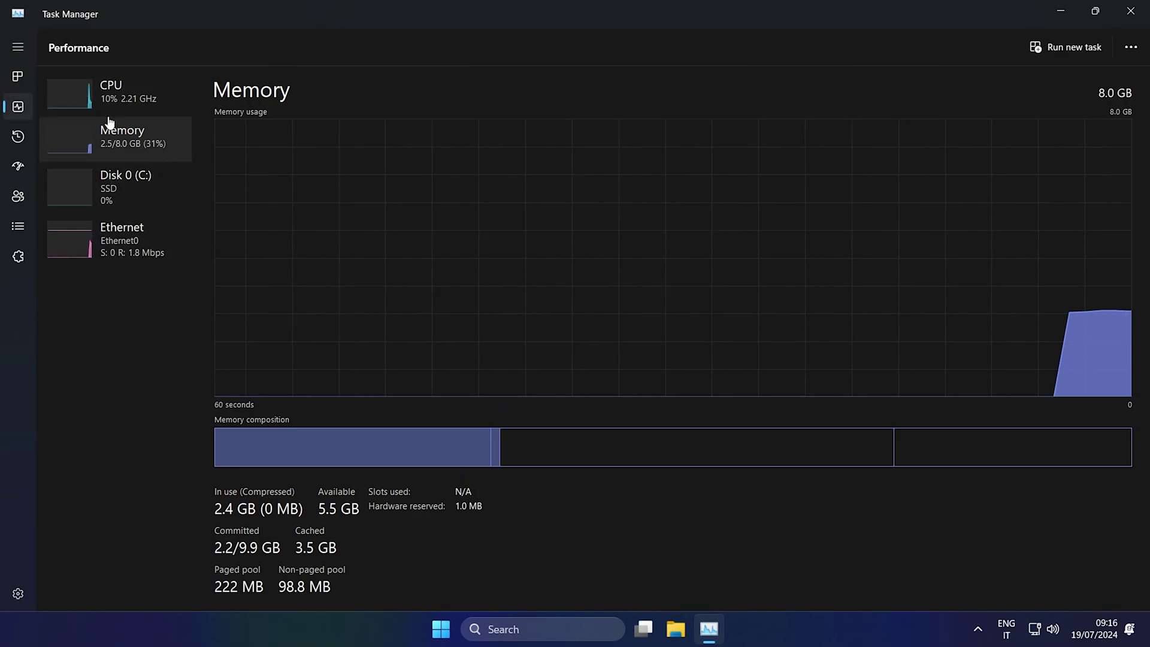
- Look through the running background and Windows processes in Task Manager, and close it
{"action": "left_click", "coordinate": [15, 79]}
{"action": "scroll", "coordinate": [359, 259], "scroll_direction": "down", "scroll_amount": 5}
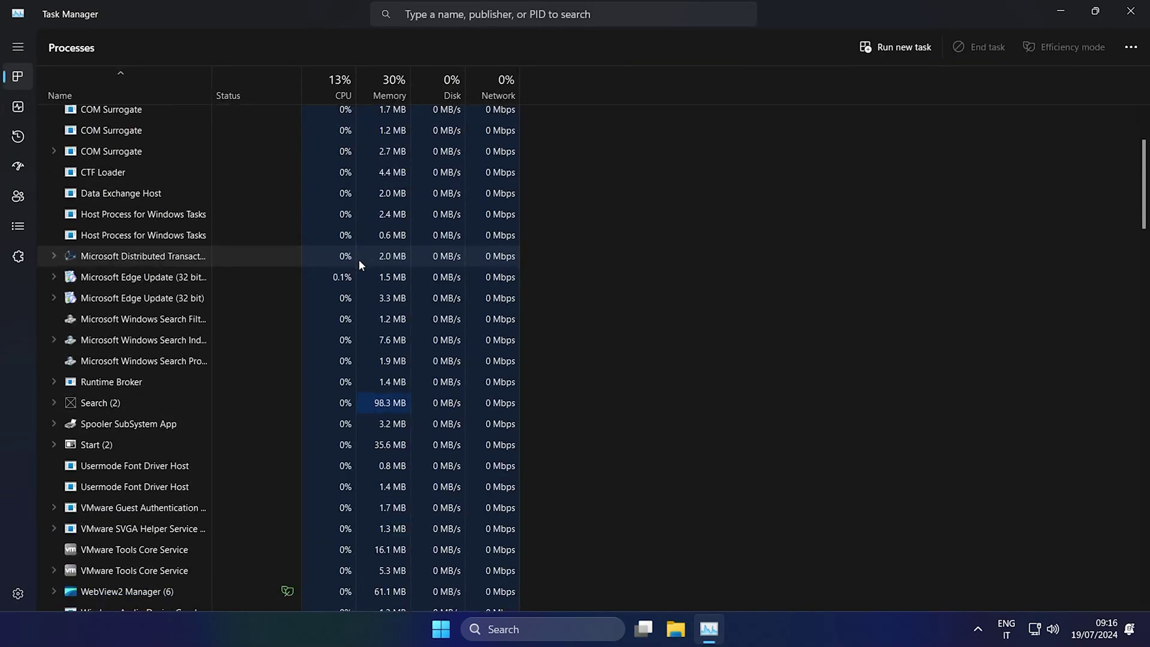
{"action": "scroll", "coordinate": [309, 285], "scroll_direction": "down", "scroll_amount": 4}
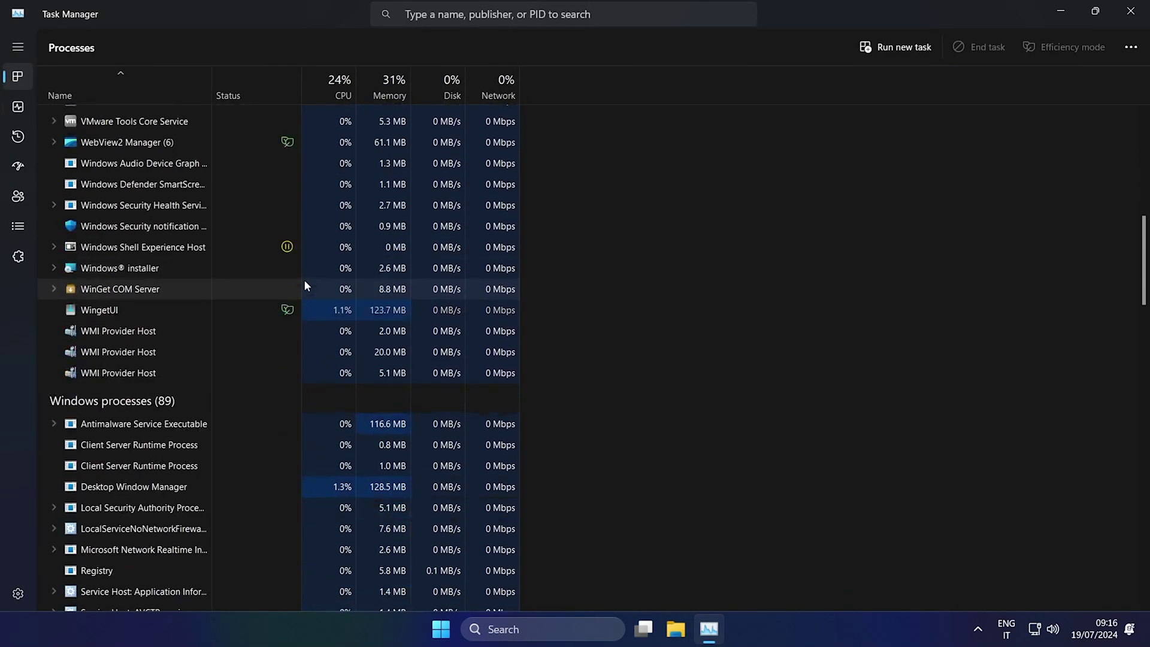
{"action": "left_click", "coordinate": [707, 609]}
- Open This PC in File Explorer and check the used space in the properties of Local Disk (C:)
{"action": "key", "text": "super+e"}
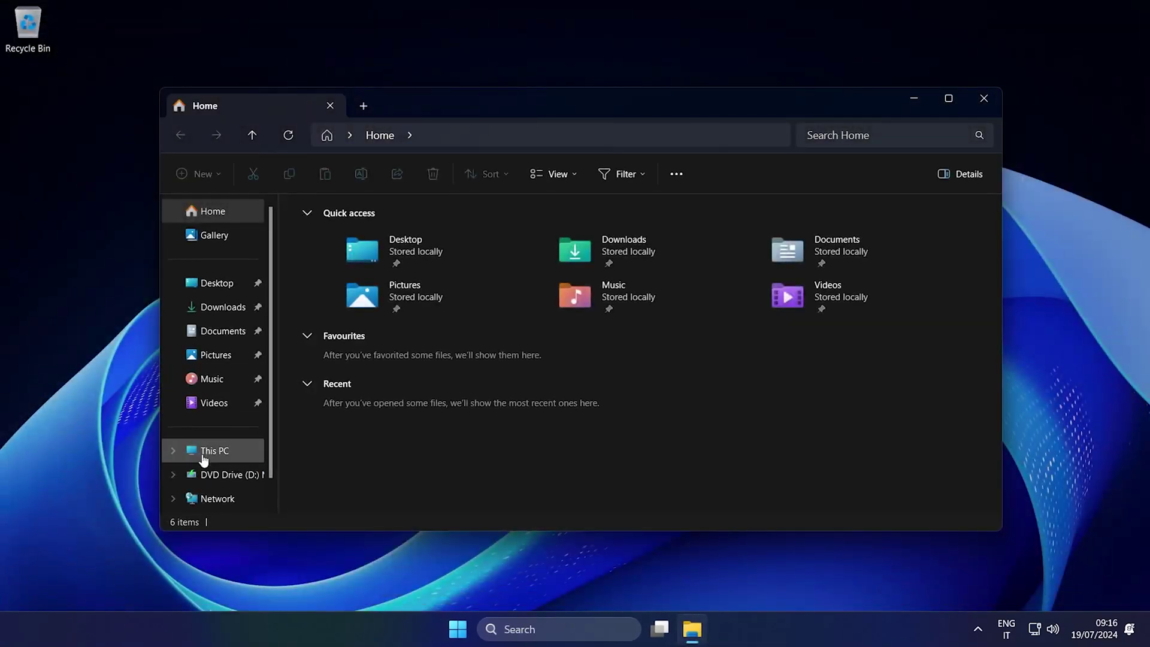
{"action": "left_click", "coordinate": [204, 452]}
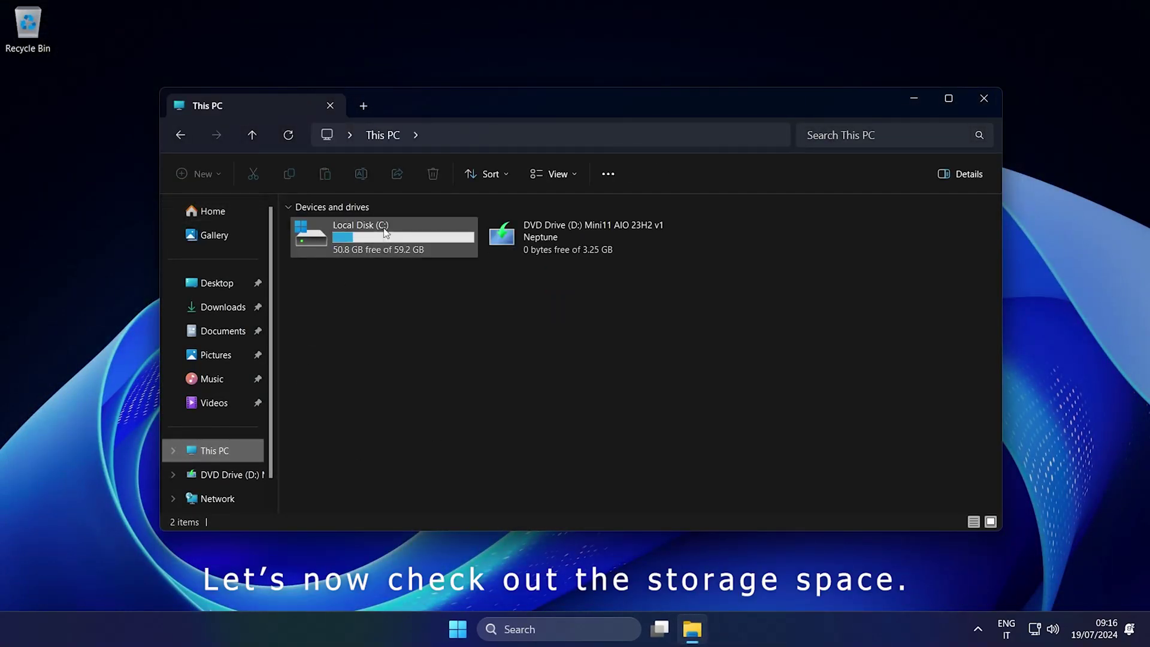
{"action": "right_click", "coordinate": [384, 229]}
{"action": "left_click", "coordinate": [419, 447]}
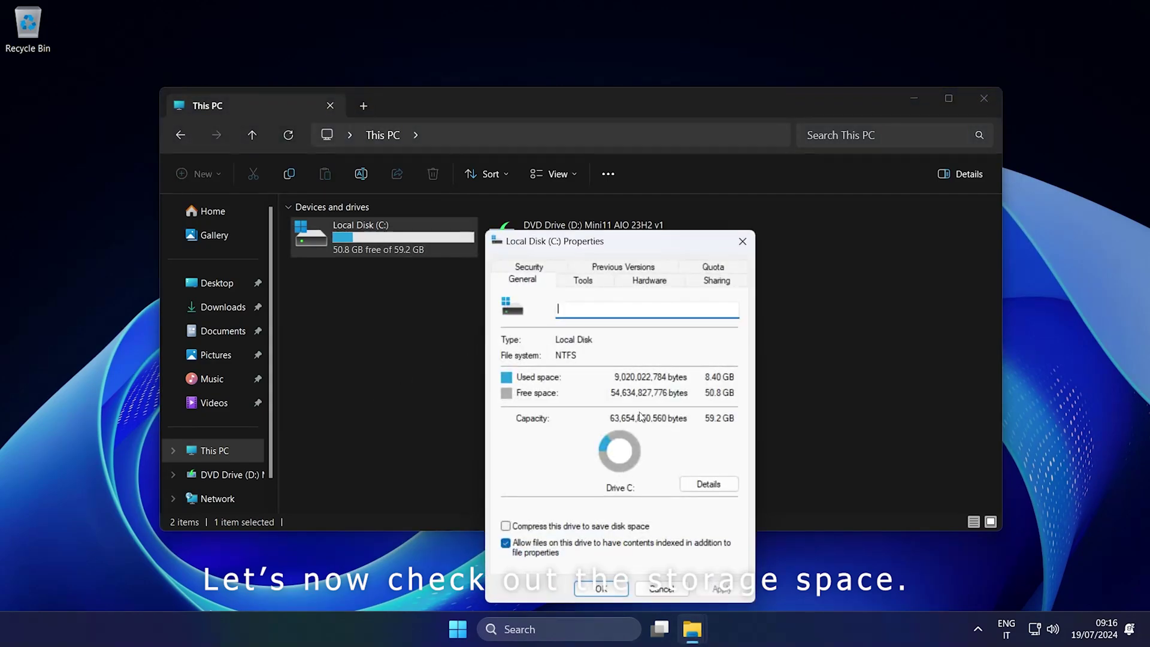
{"action": "left_click", "coordinate": [663, 590]}
- Launch Control Panel with the control command, open the System entry under System and Security, and close the resulting Settings window
{"action": "key", "text": "super+r"}
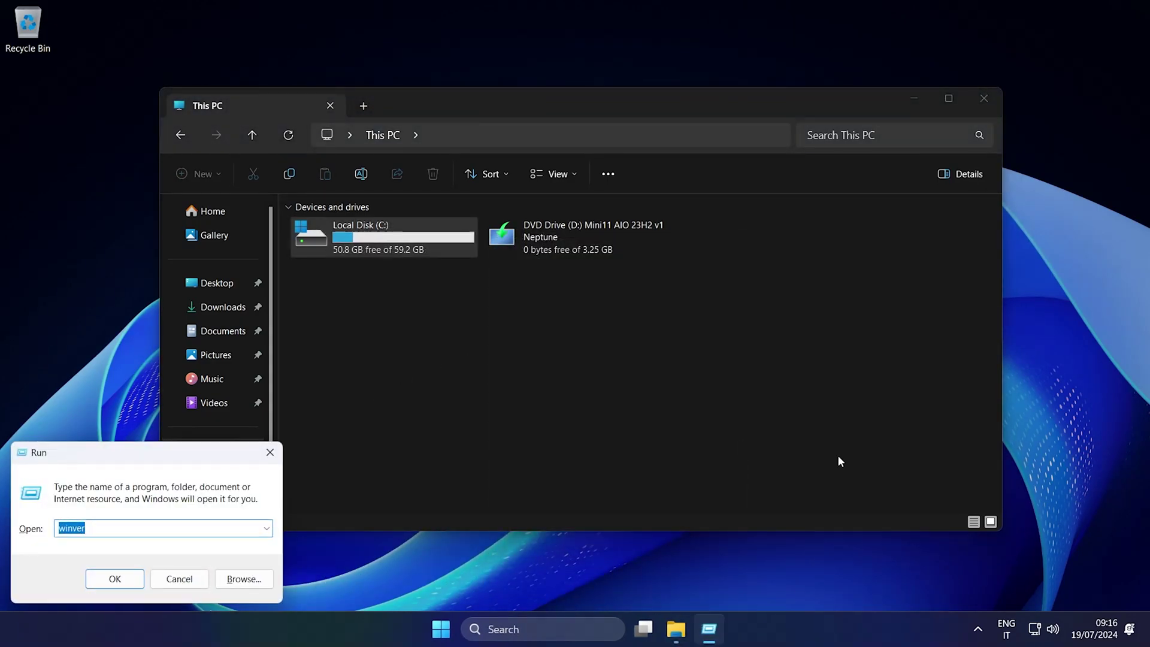
{"action": "type", "text": "control"}
{"action": "key", "text": "Return"}
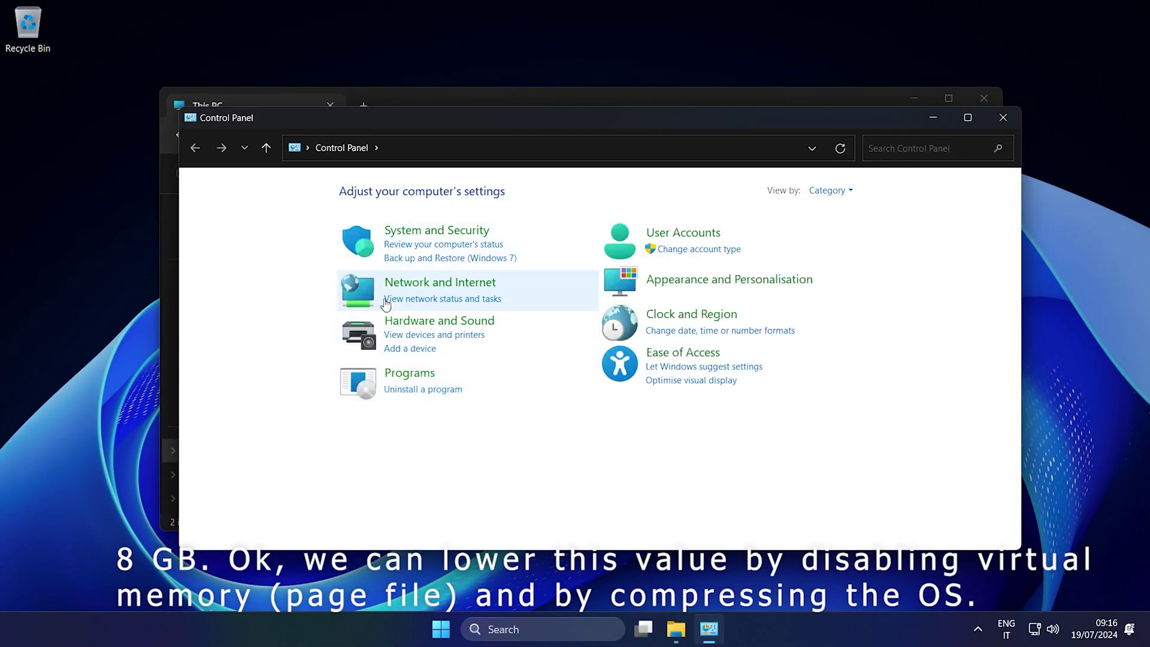
{"action": "left_click", "coordinate": [355, 250]}
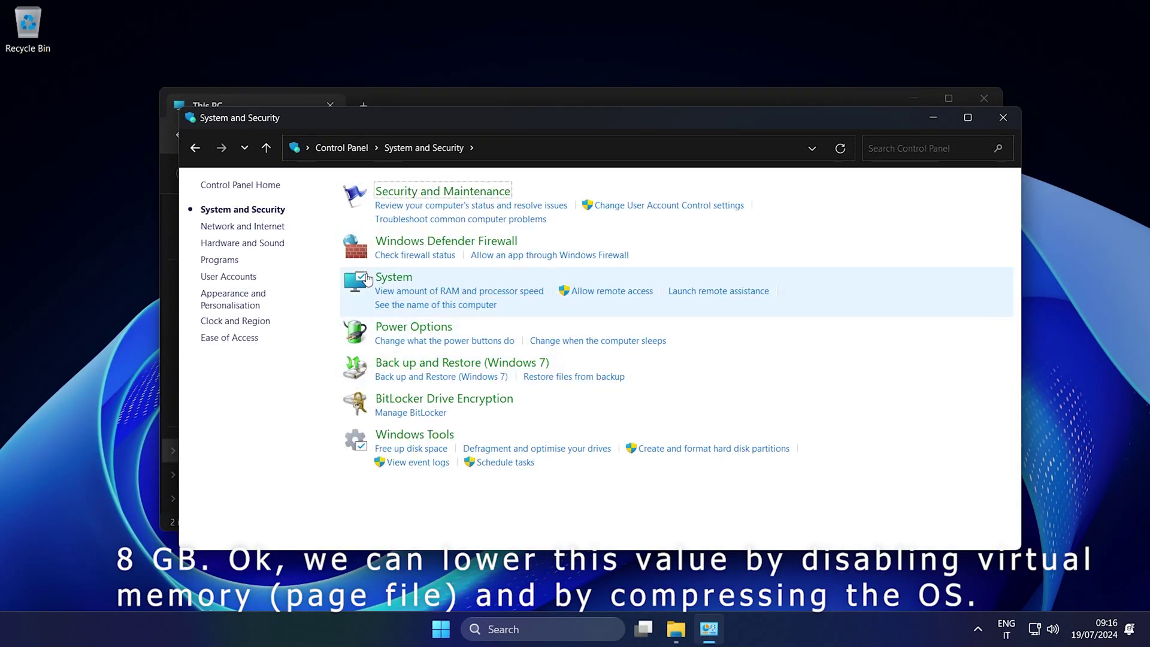
{"action": "left_click", "coordinate": [358, 294]}
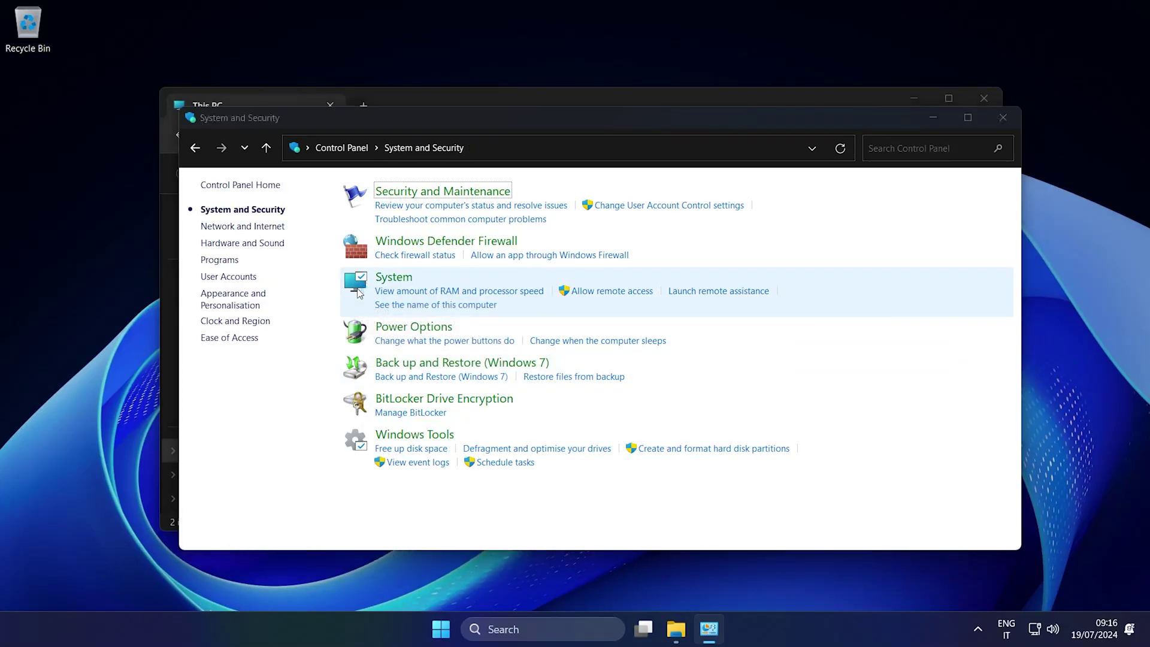
{"action": "key", "text": "alt+F4"}
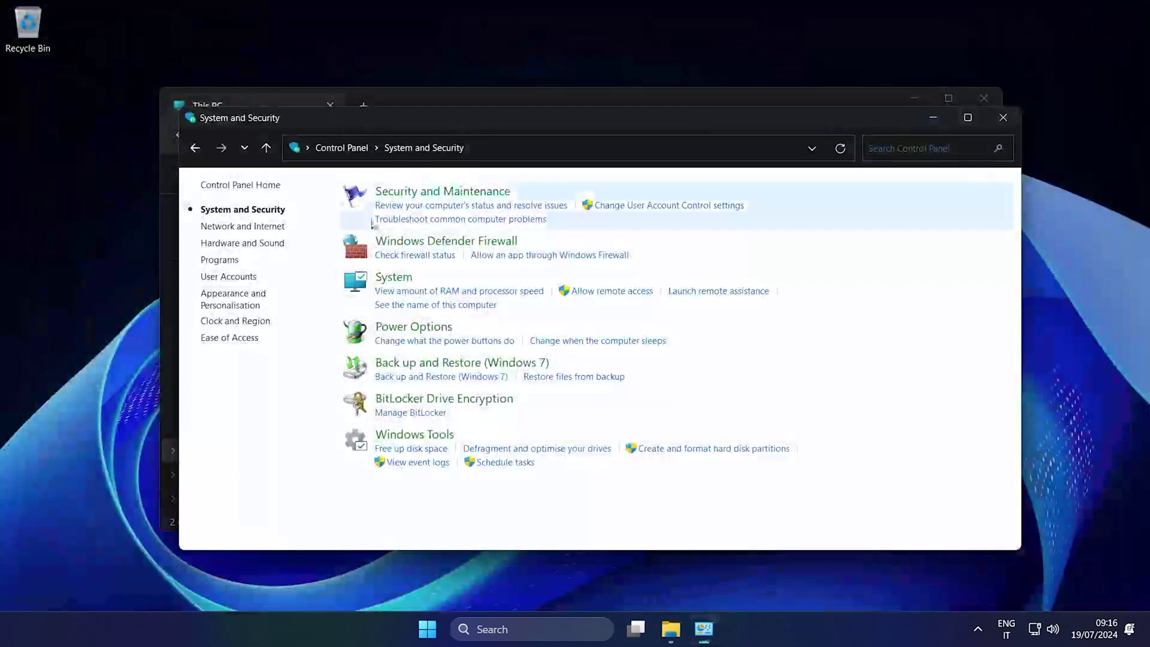
- Open the Virtual Memory settings through the advanced performance options of System Properties
{"action": "left_click", "coordinate": [611, 292]}
{"action": "left_click", "coordinate": [144, 72]}
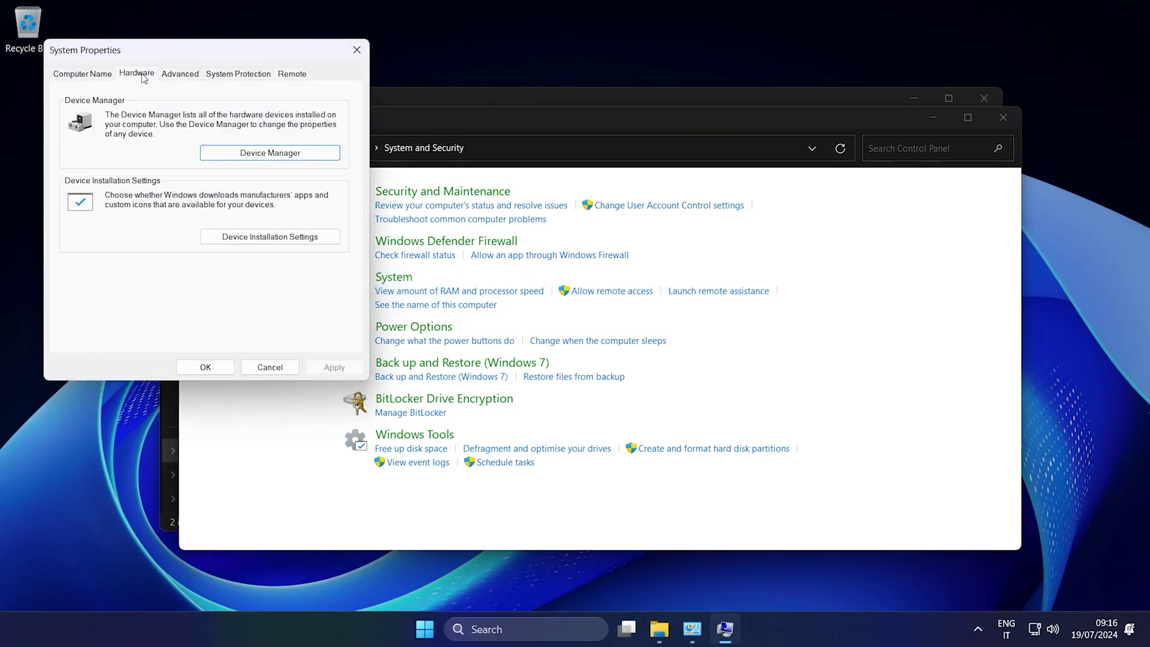
{"action": "left_click", "coordinate": [169, 76]}
{"action": "left_click", "coordinate": [310, 157]}
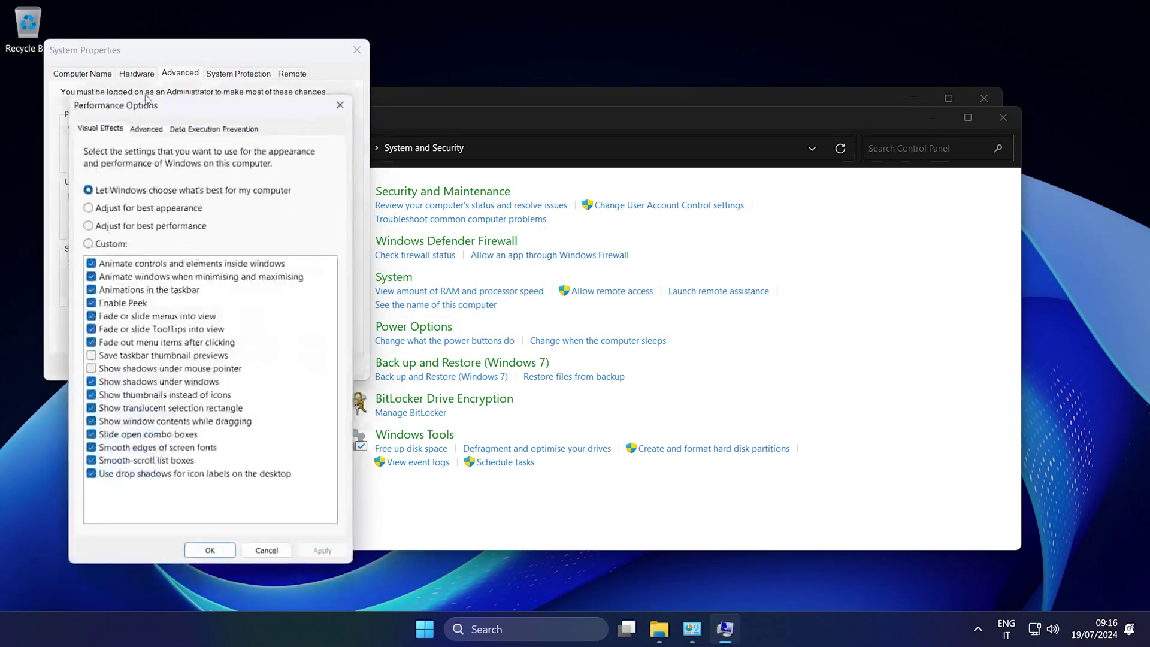
{"action": "left_click", "coordinate": [133, 127]}
{"action": "left_click", "coordinate": [299, 332]}
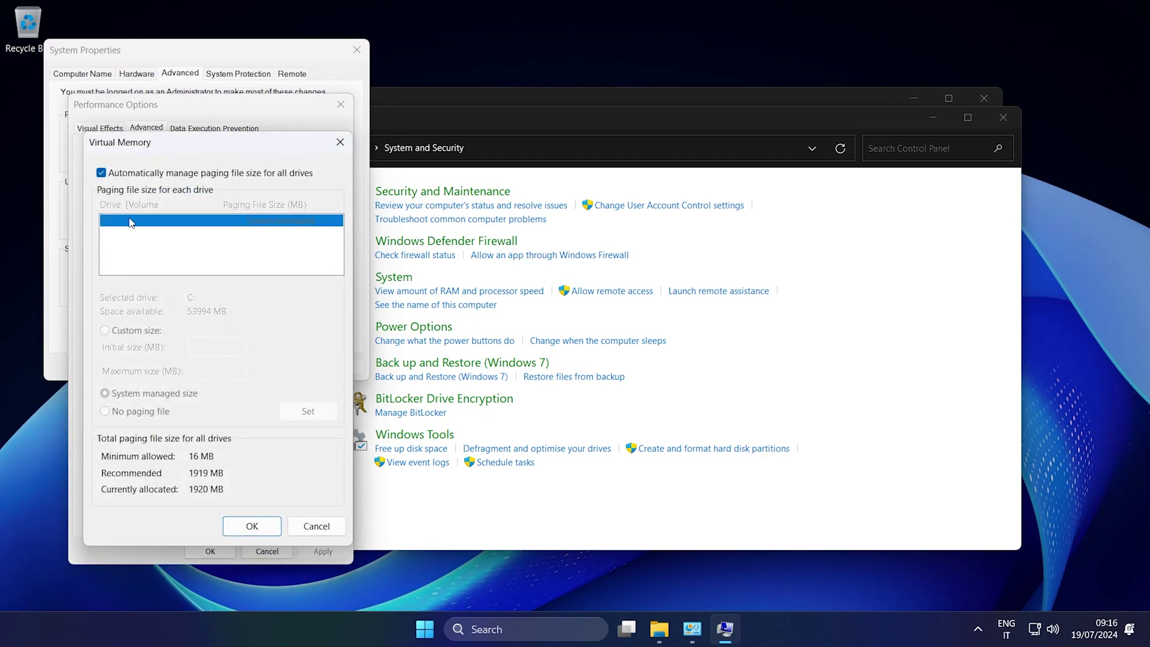
- Disable automatic paging file management, set drive C: to no paging file, and confirm the Virtual Memory, Performance Options and System Properties dialogs
{"action": "left_click", "coordinate": [130, 172]}
{"action": "left_click", "coordinate": [149, 415]}
{"action": "left_click", "coordinate": [308, 411]}
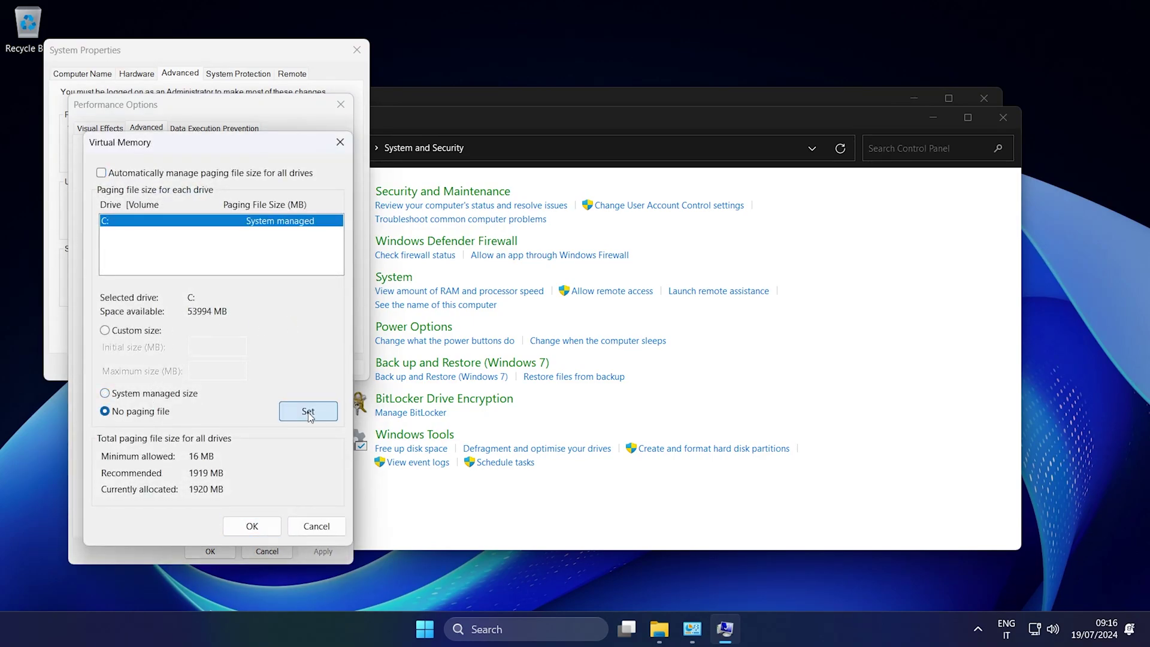
{"action": "left_click", "coordinate": [620, 380]}
{"action": "left_click", "coordinate": [147, 530]}
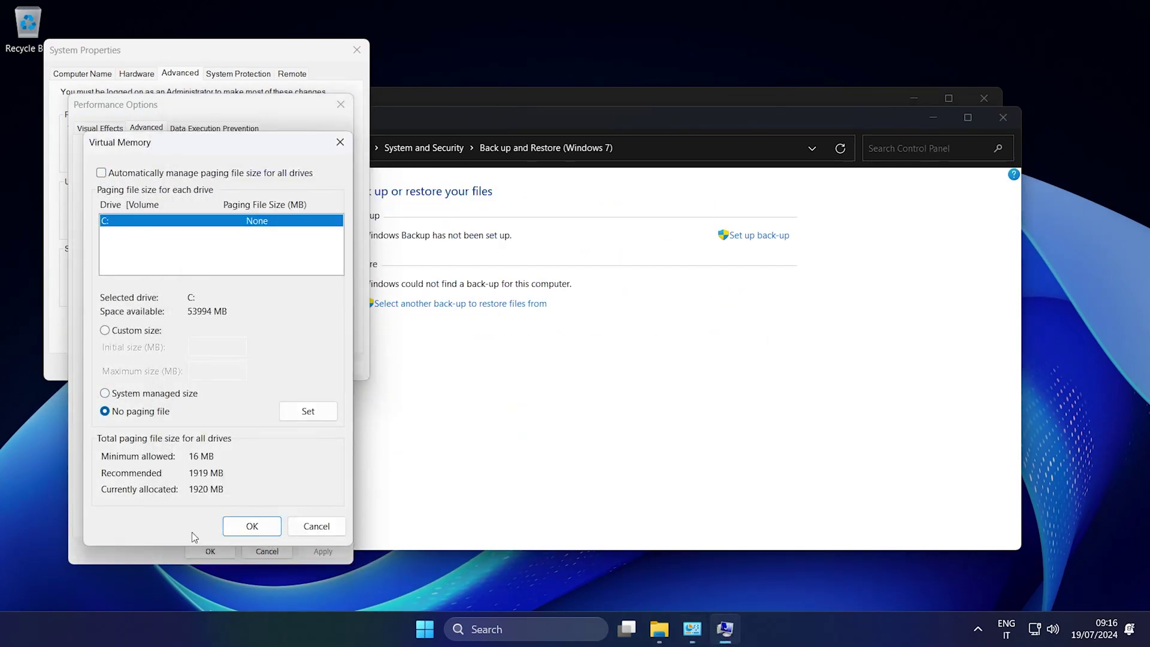
{"action": "left_click", "coordinate": [242, 527]}
{"action": "left_click", "coordinate": [207, 547]}
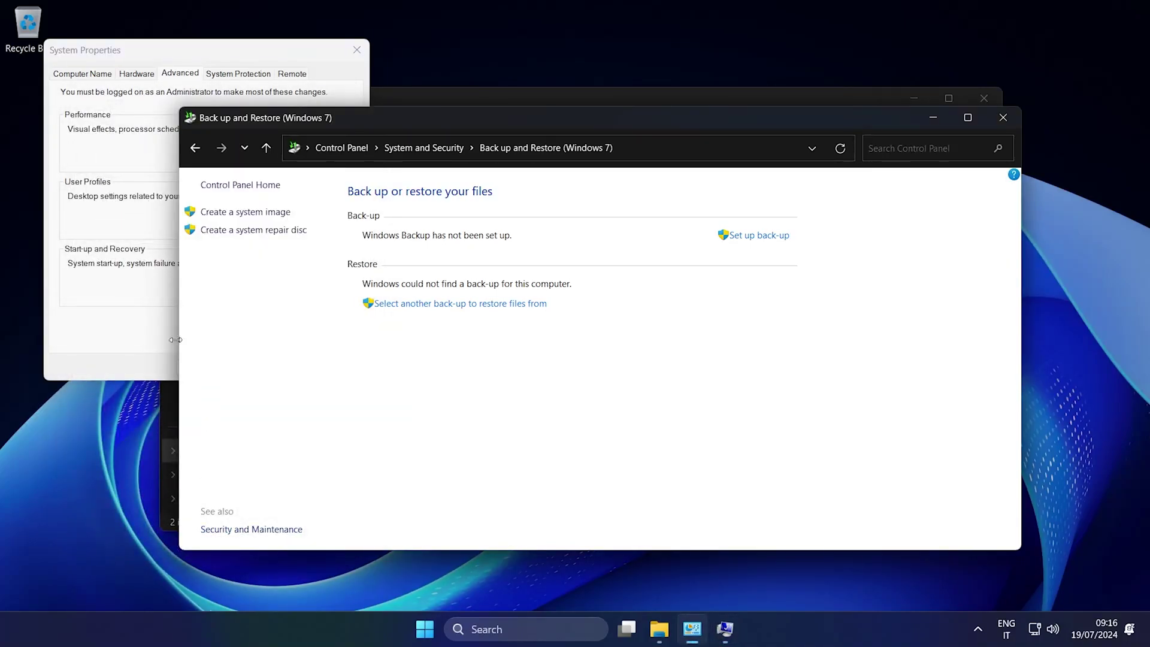
{"action": "left_click", "coordinate": [205, 367]}
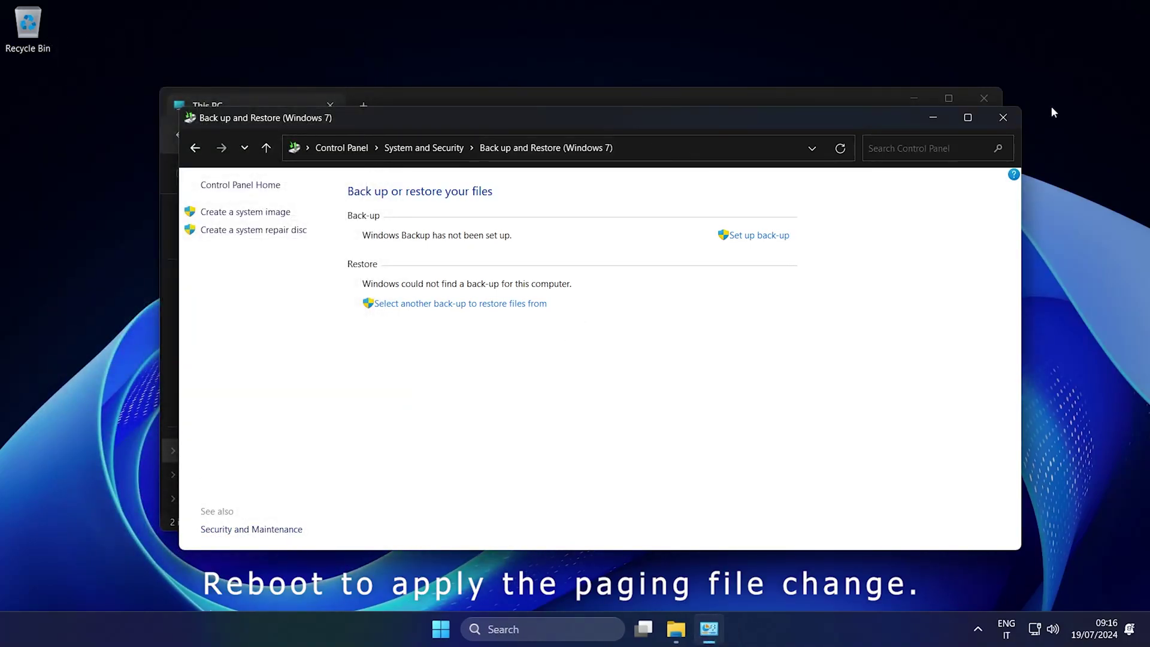
- Close Control Panel and restart Windows to apply the paging file change
{"action": "left_click", "coordinate": [1003, 117]}
{"action": "left_click", "coordinate": [457, 629]}
{"action": "left_click", "coordinate": [760, 577]}
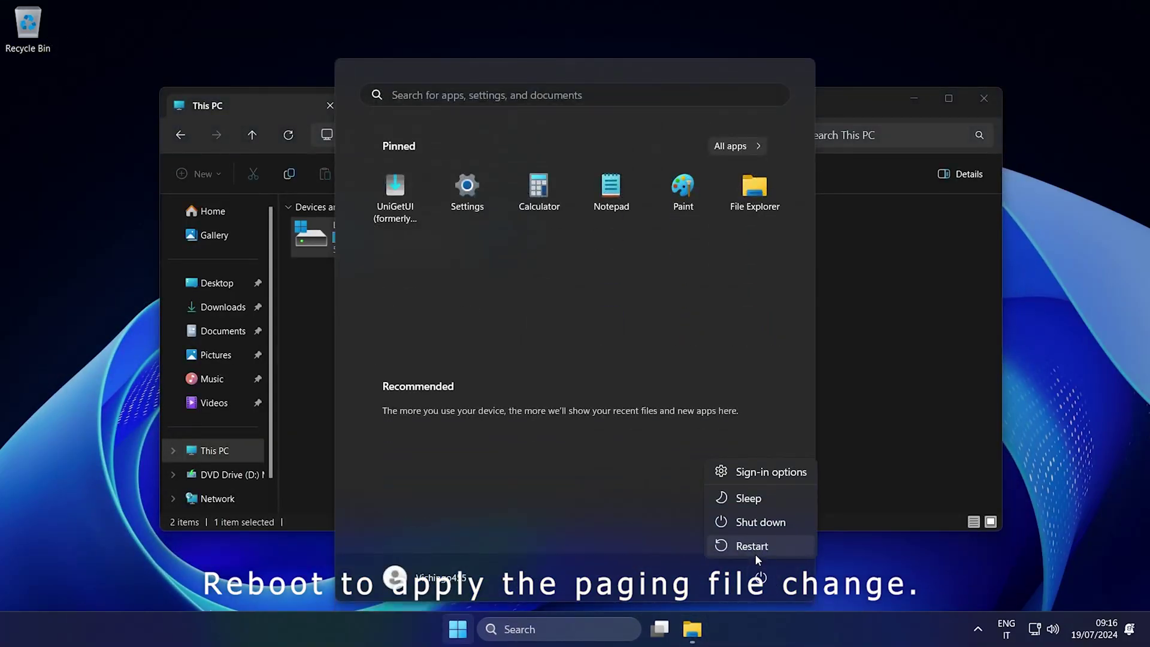
{"action": "left_click", "coordinate": [756, 552]}
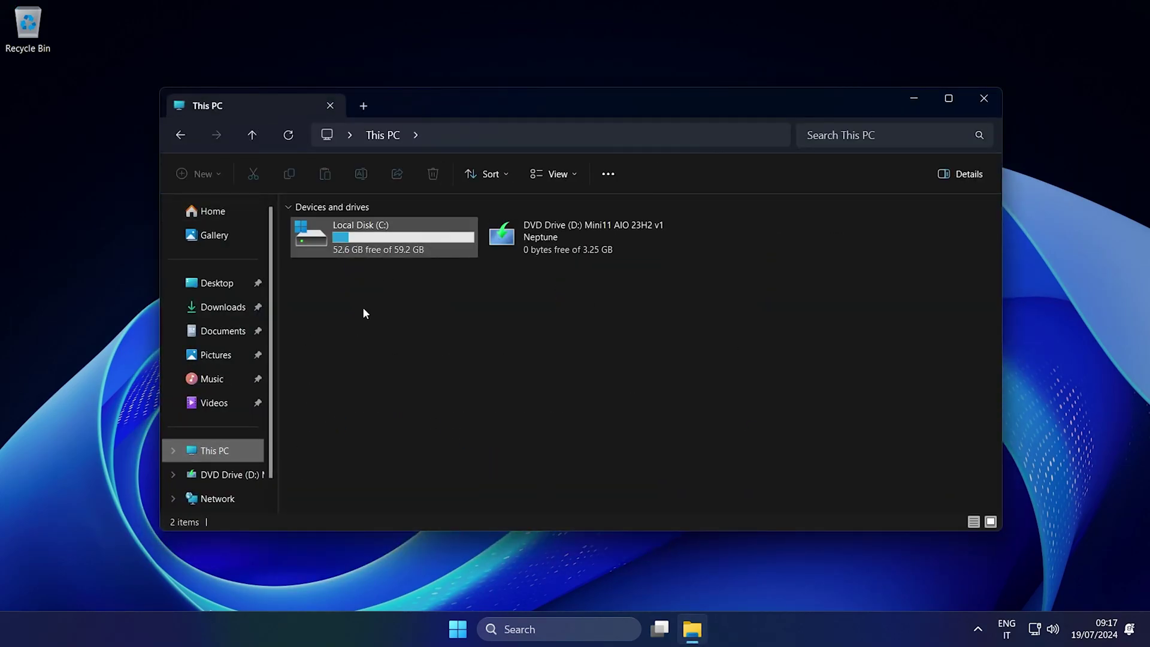
- Check the used space in the properties of Local Disk (C:) and cancel the dialog
{"action": "right_click", "coordinate": [328, 254]}
{"action": "left_click", "coordinate": [437, 470]}
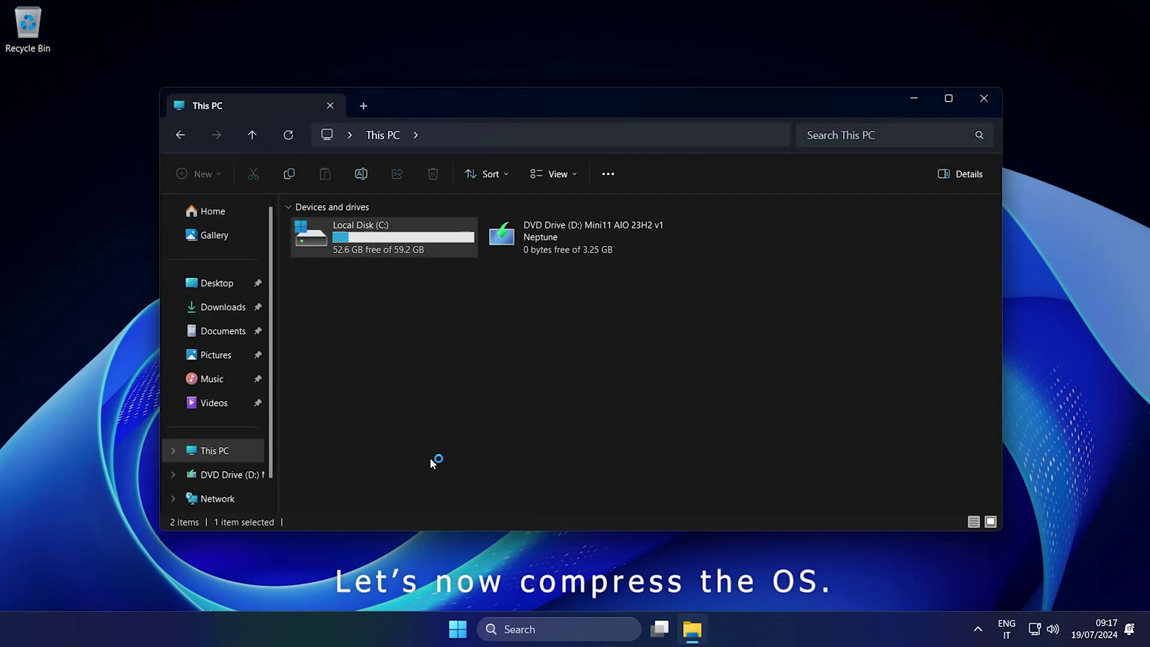
{"action": "right_click", "coordinate": [377, 241]}
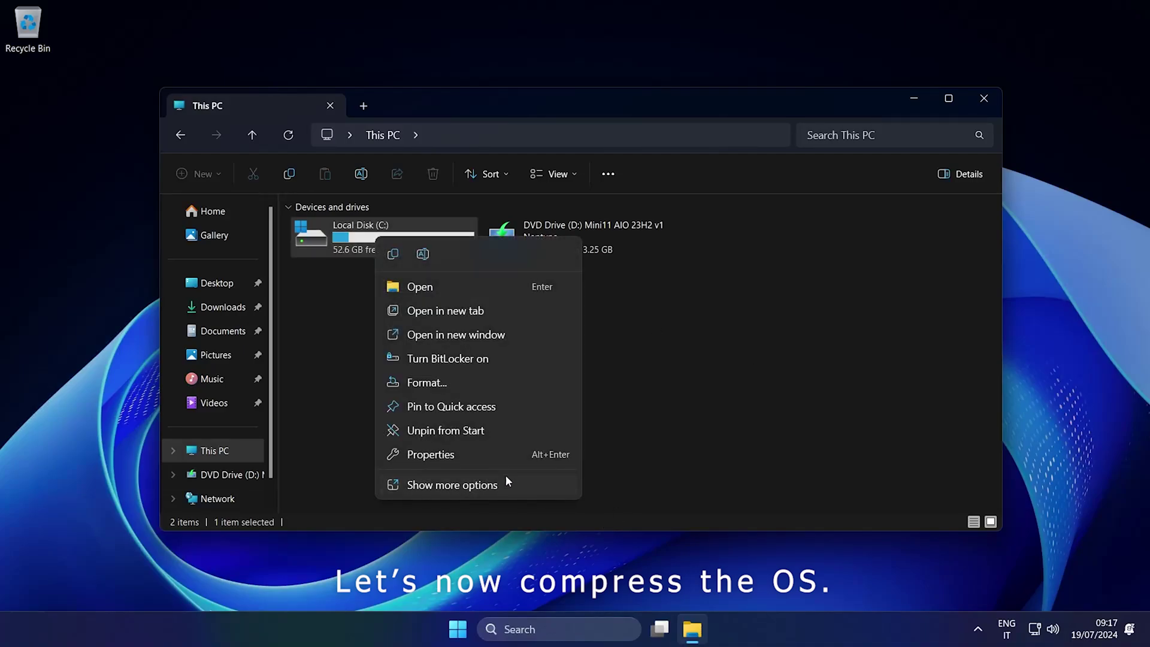
{"action": "left_click", "coordinate": [486, 450]}
{"action": "right_click", "coordinate": [335, 219]}
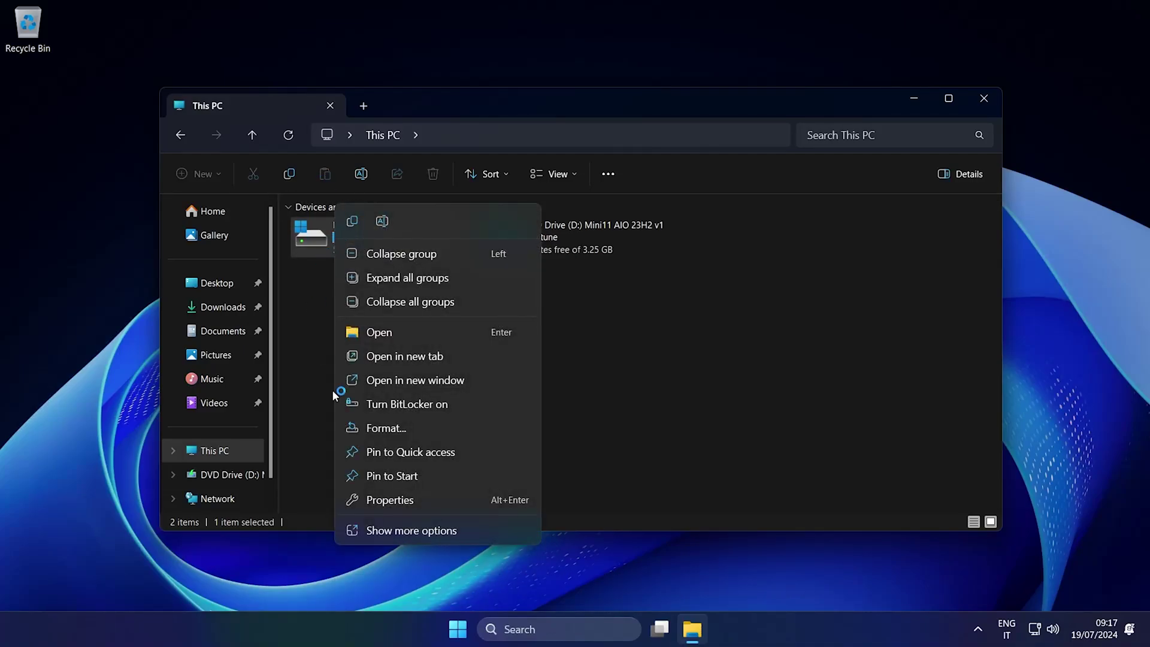
{"action": "right_click", "coordinate": [313, 235]}
{"action": "left_click", "coordinate": [383, 450]}
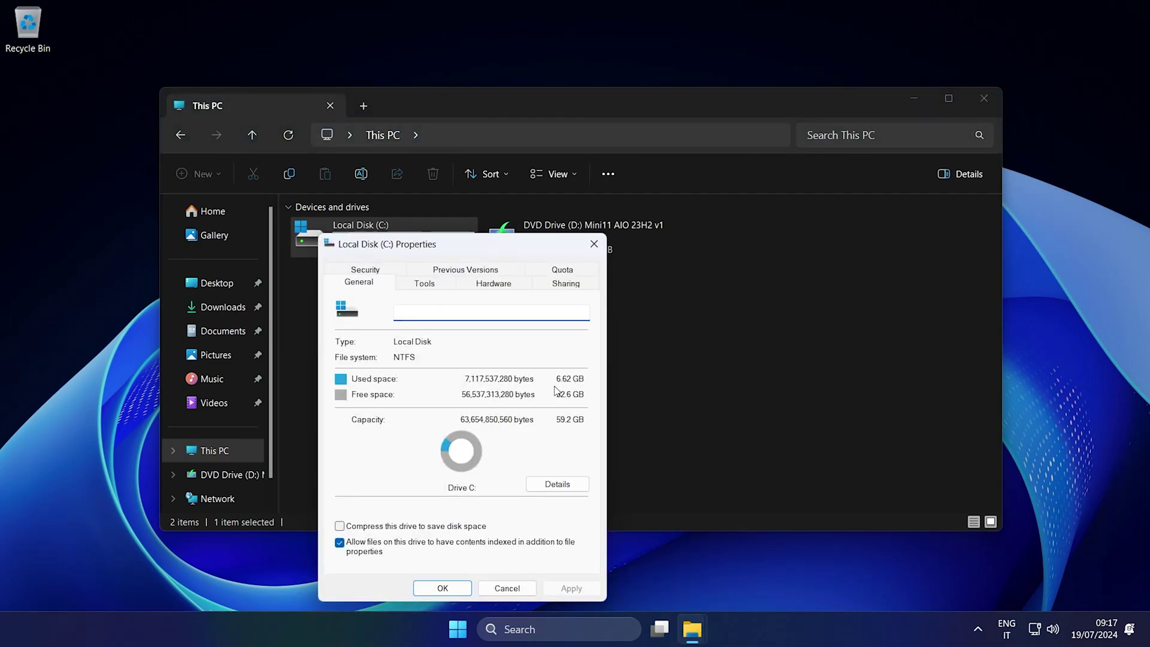
{"action": "left_click", "coordinate": [502, 590]}
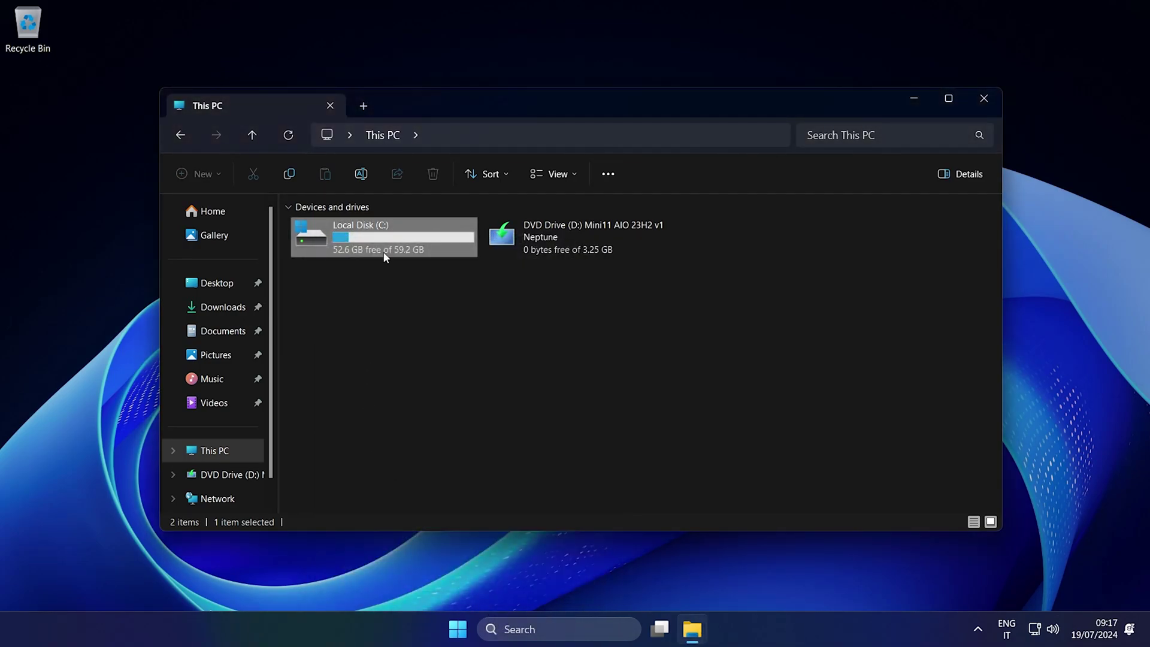
- Compress Local Disk (C:) including subfolders and files, granting administrator permission and ignoring all attribute errors
{"action": "right_click", "coordinate": [386, 240]}
{"action": "left_click", "coordinate": [424, 464]}
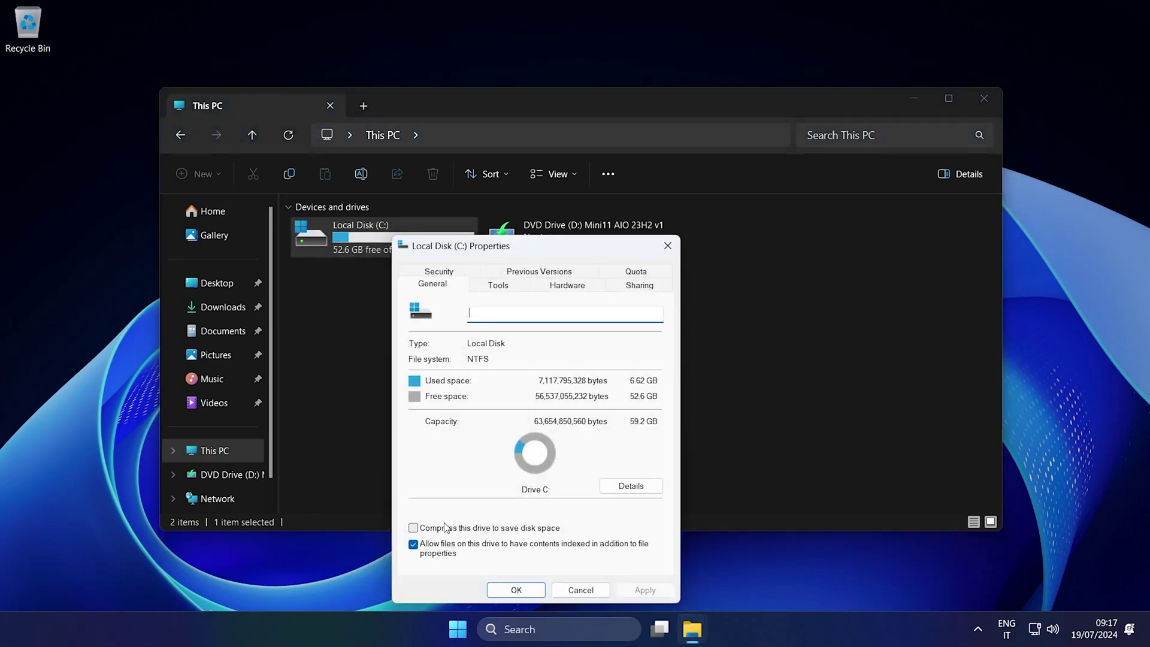
{"action": "left_click", "coordinate": [448, 530]}
{"action": "left_click", "coordinate": [635, 592]}
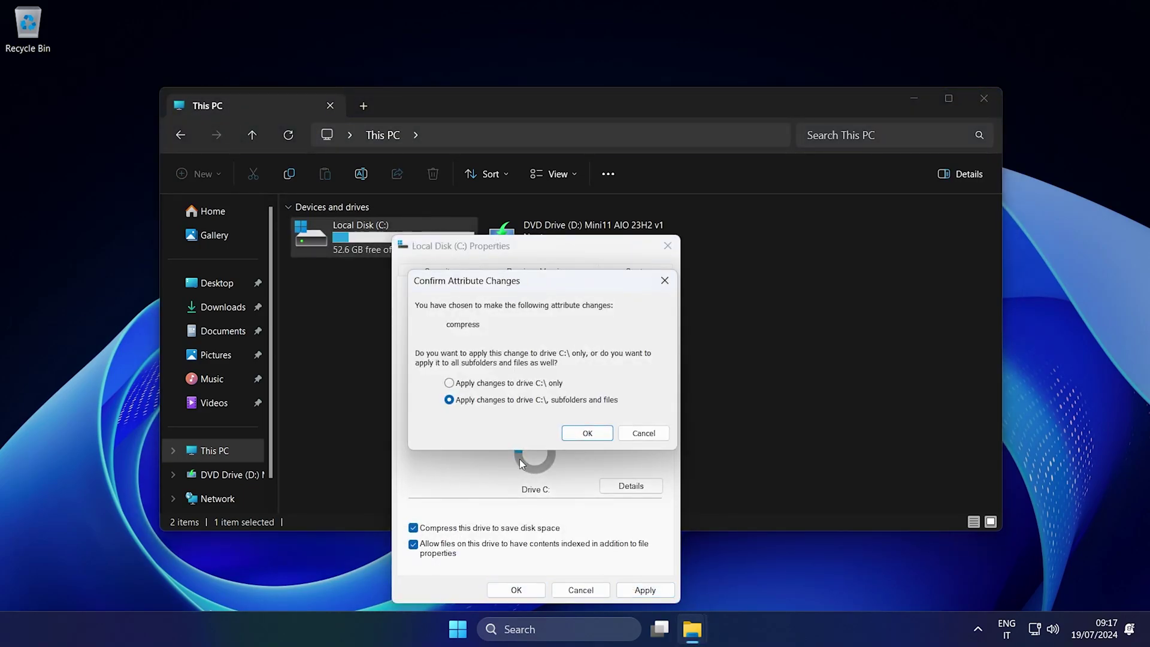
{"action": "left_click", "coordinate": [589, 431]}
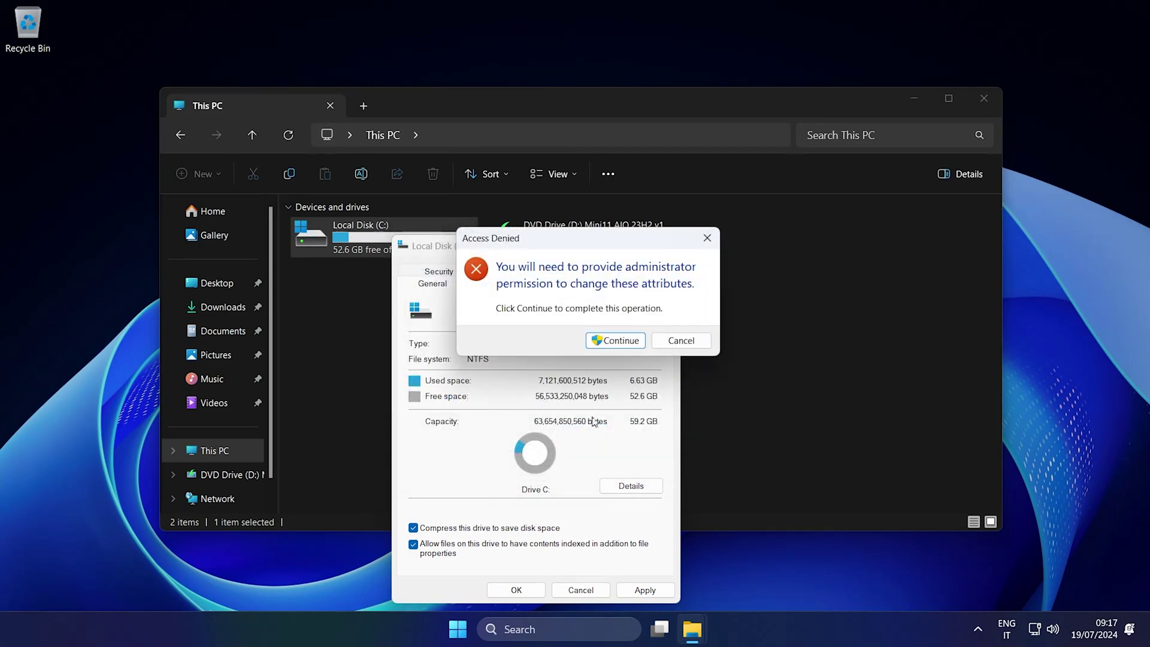
{"action": "left_click", "coordinate": [607, 342]}
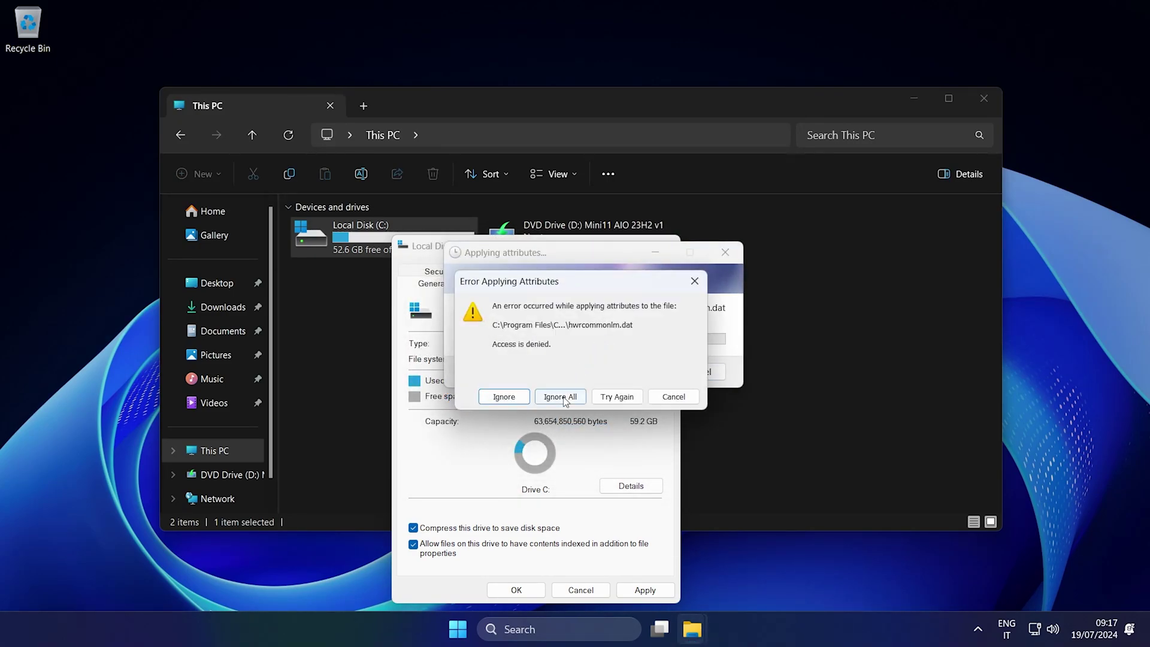
{"action": "left_click", "coordinate": [560, 396]}
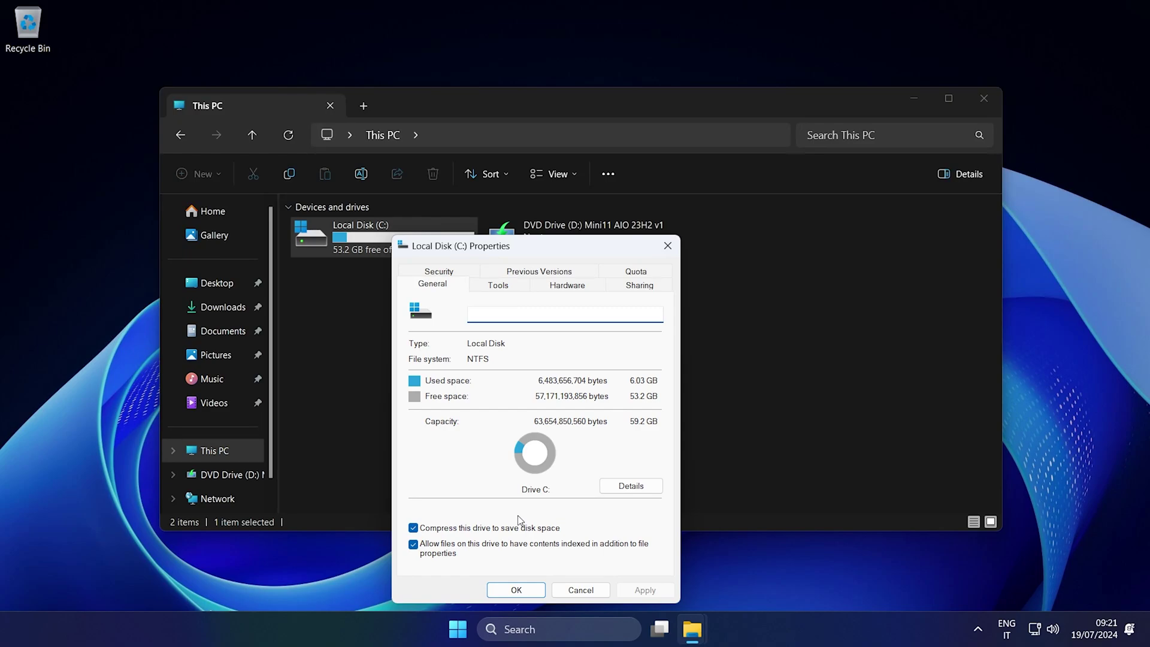
{"action": "left_click", "coordinate": [519, 591]}
- Check the used space of the compressed Local Disk (C:) in its properties
{"action": "right_click", "coordinate": [415, 232]}
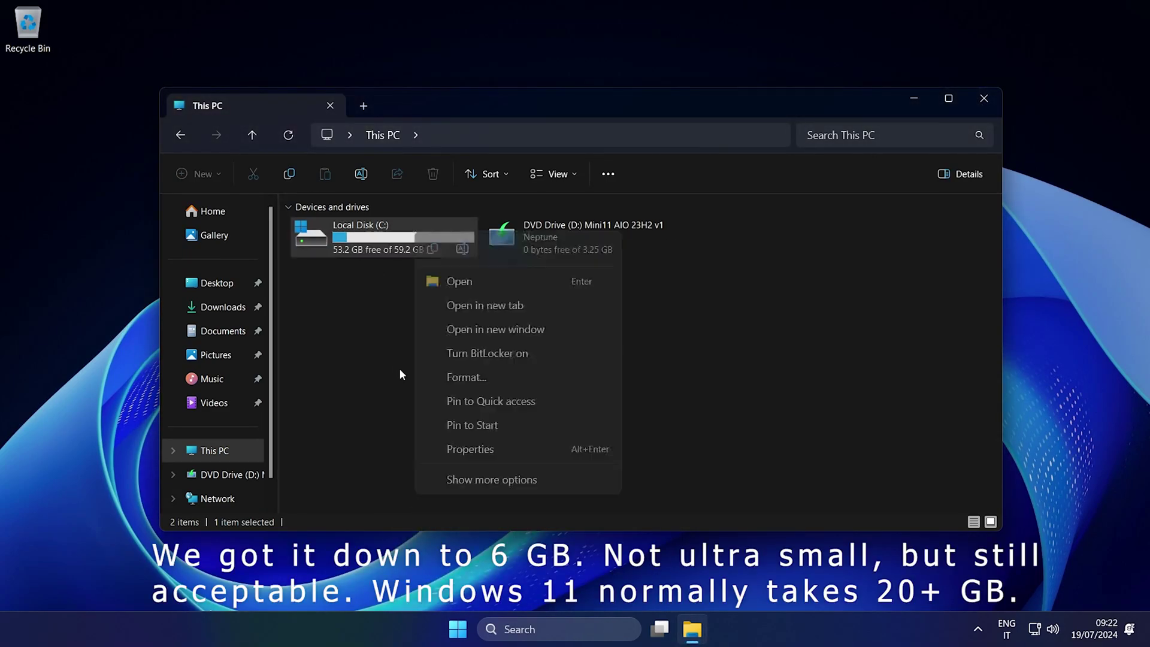
{"action": "left_click", "coordinate": [443, 446]}
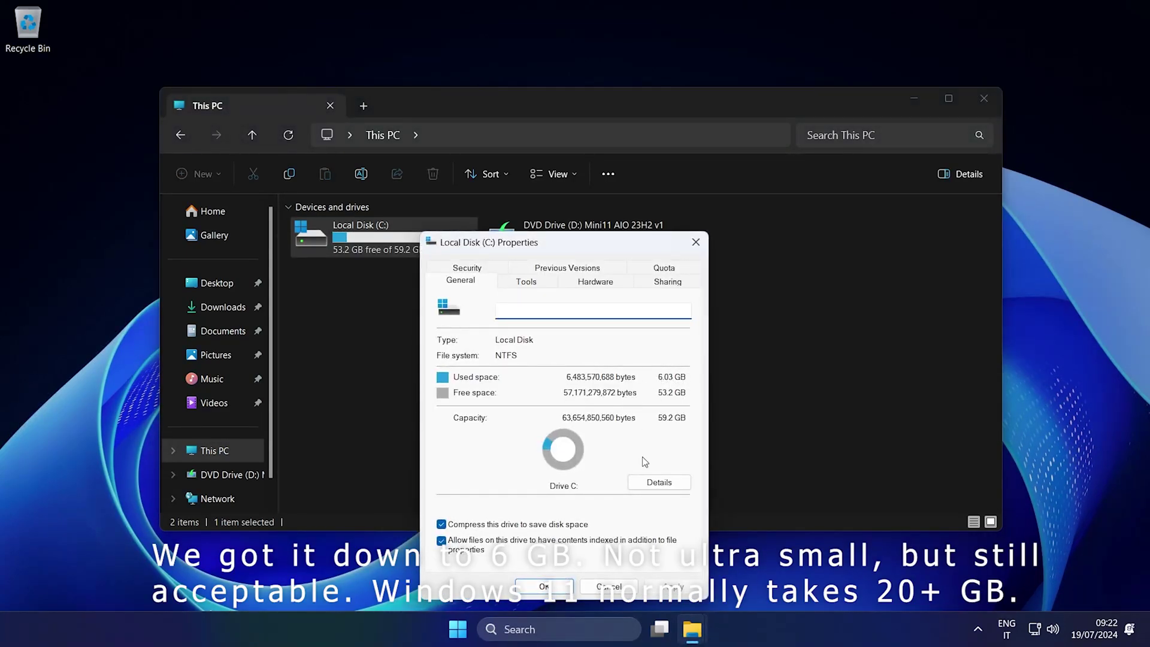
{"action": "left_click", "coordinate": [612, 589]}
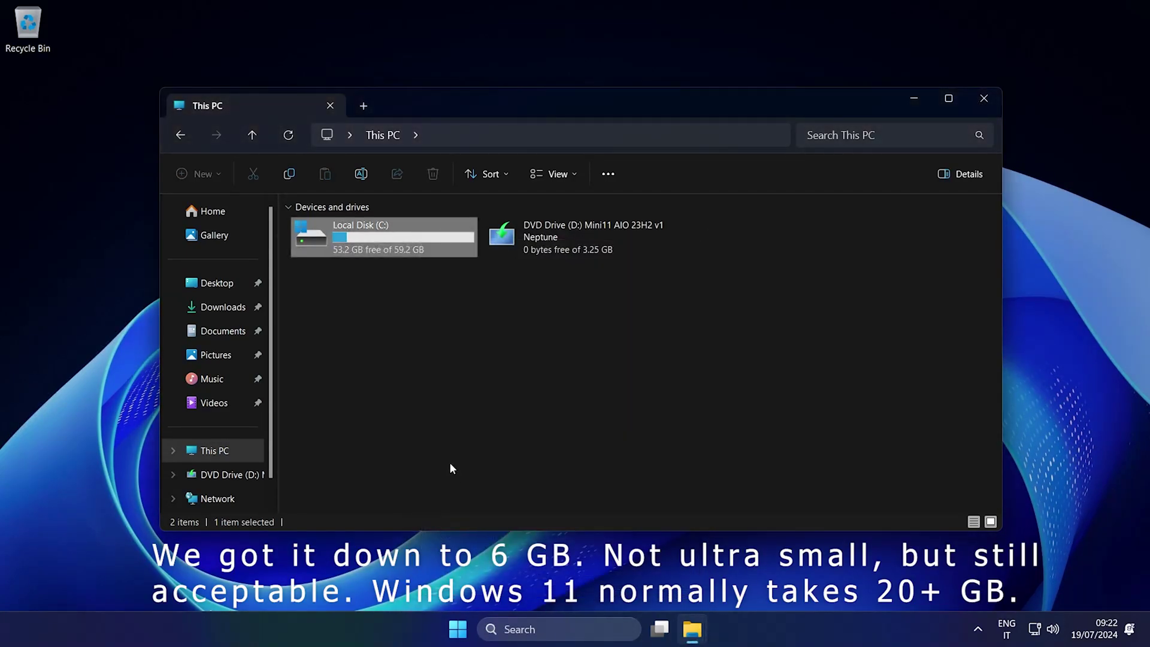
- Look at the top-level folders of Local Disk (C:), return to This PC, and close File Explorer
{"action": "double_click", "coordinate": [347, 242]}
{"action": "double_click", "coordinate": [324, 234]}
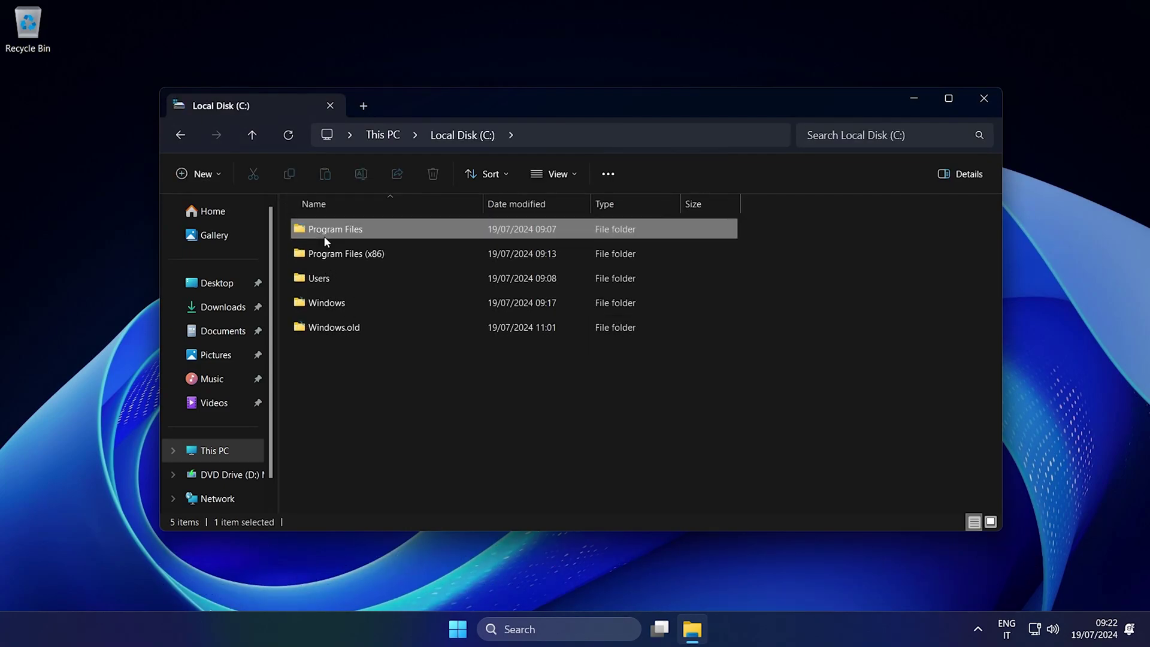
{"action": "left_click", "coordinate": [214, 450]}
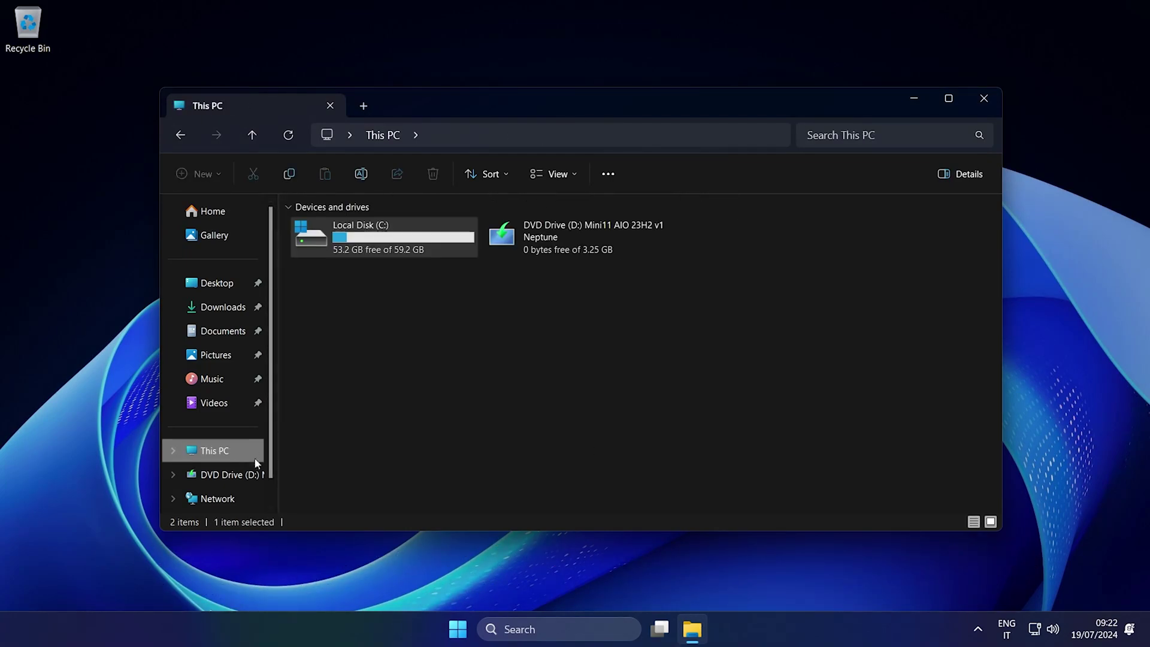
{"action": "left_click_drag", "start_coordinate": [464, 343], "coordinate": [385, 247]}
{"action": "left_click_drag", "start_coordinate": [420, 325], "coordinate": [643, 386]}
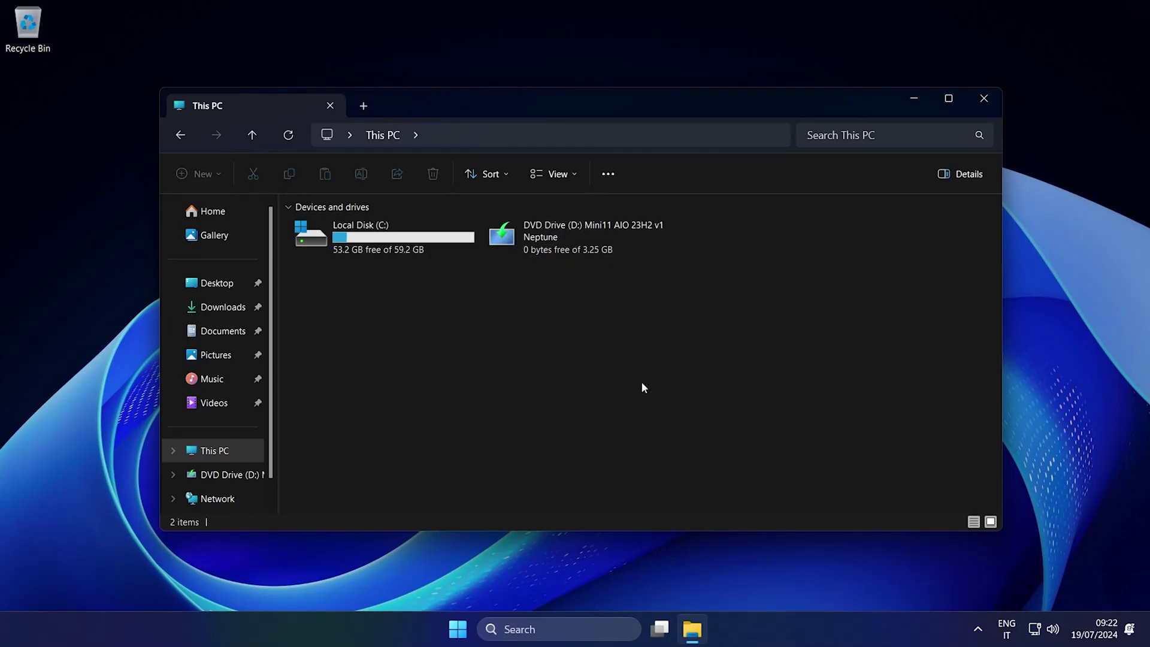
{"action": "left_click", "coordinate": [981, 99]}
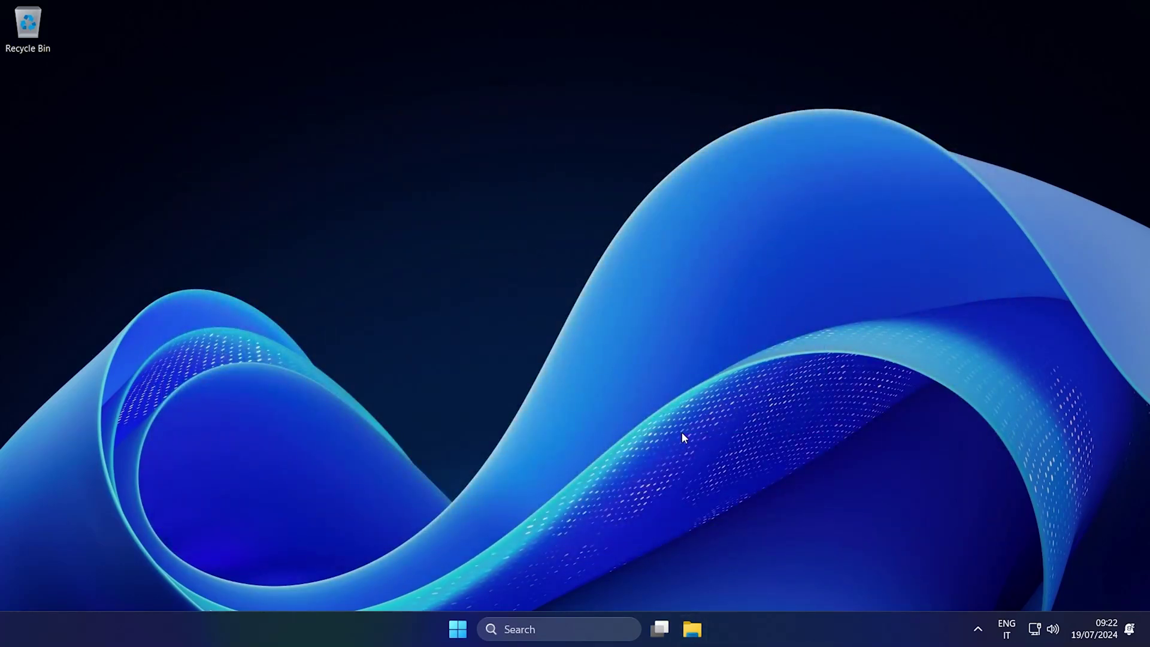
- Run winver to view the Windows version information, and close the About Windows dialog
{"action": "key", "text": "super+r"}
{"action": "type", "text": "winver"}
{"action": "key", "text": "Return"}
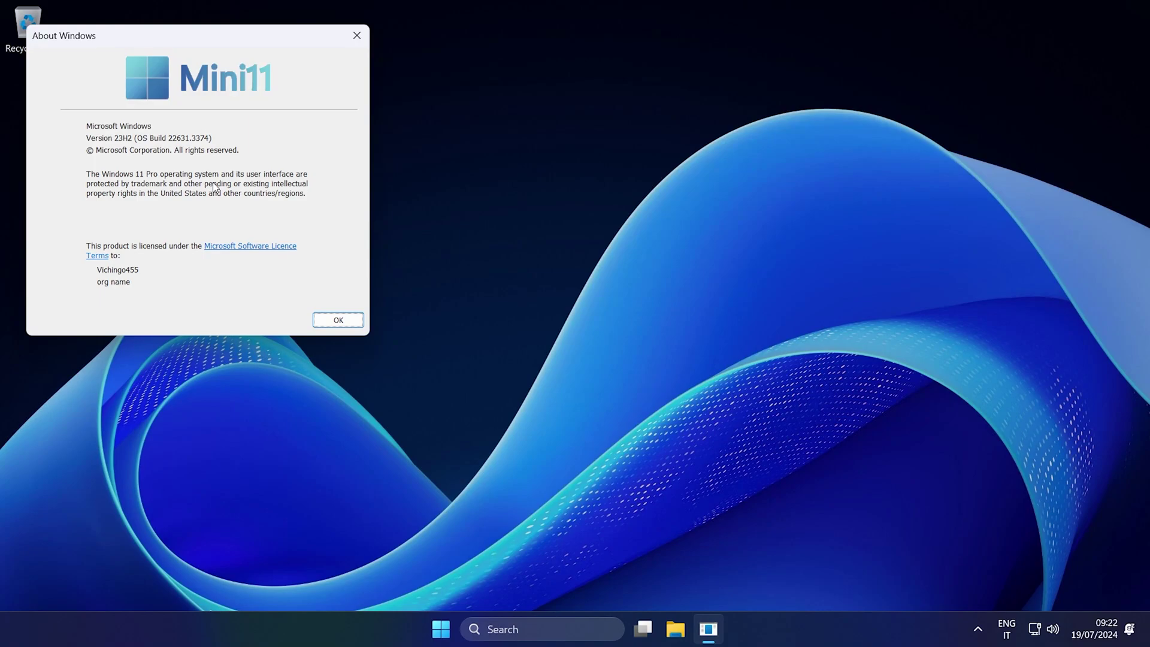
{"action": "key", "text": "Return"}
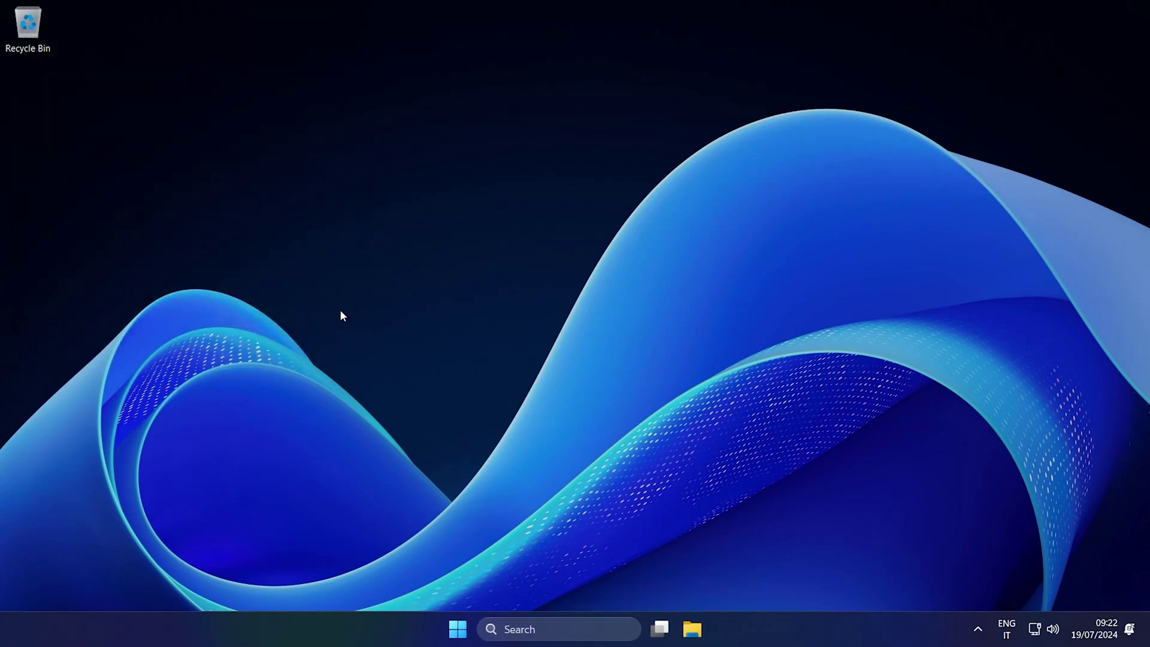
- Restart Windows from the empty desktop
{"action": "left_click", "coordinate": [458, 628]}
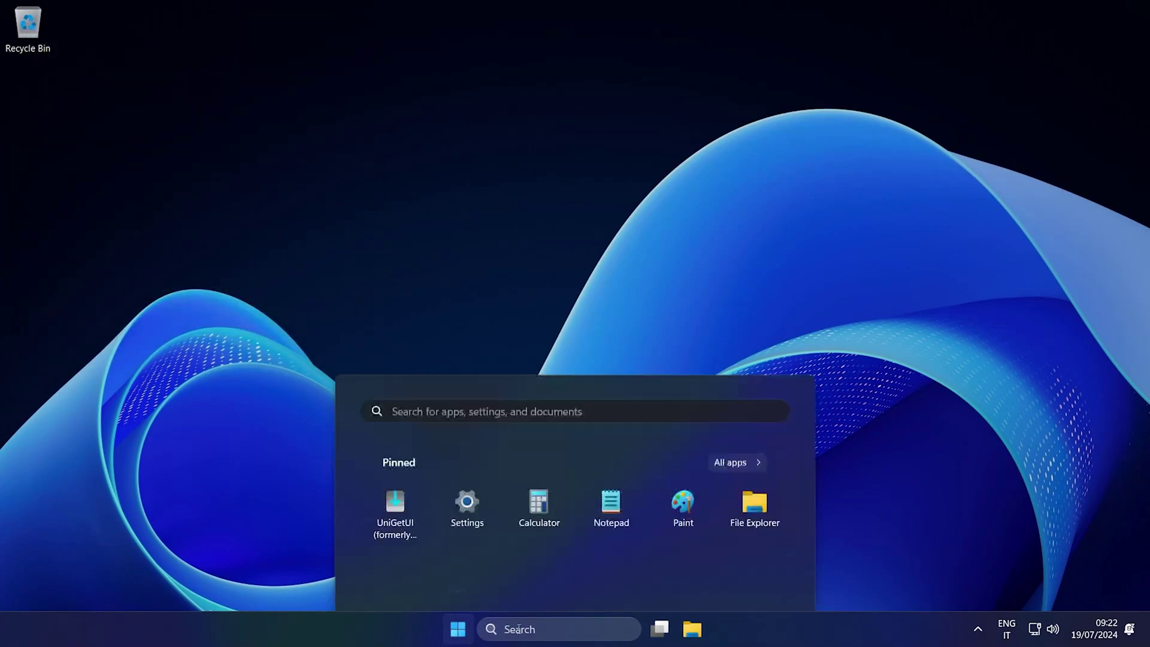
{"action": "left_click", "coordinate": [760, 575]}
{"action": "left_click", "coordinate": [756, 545]}
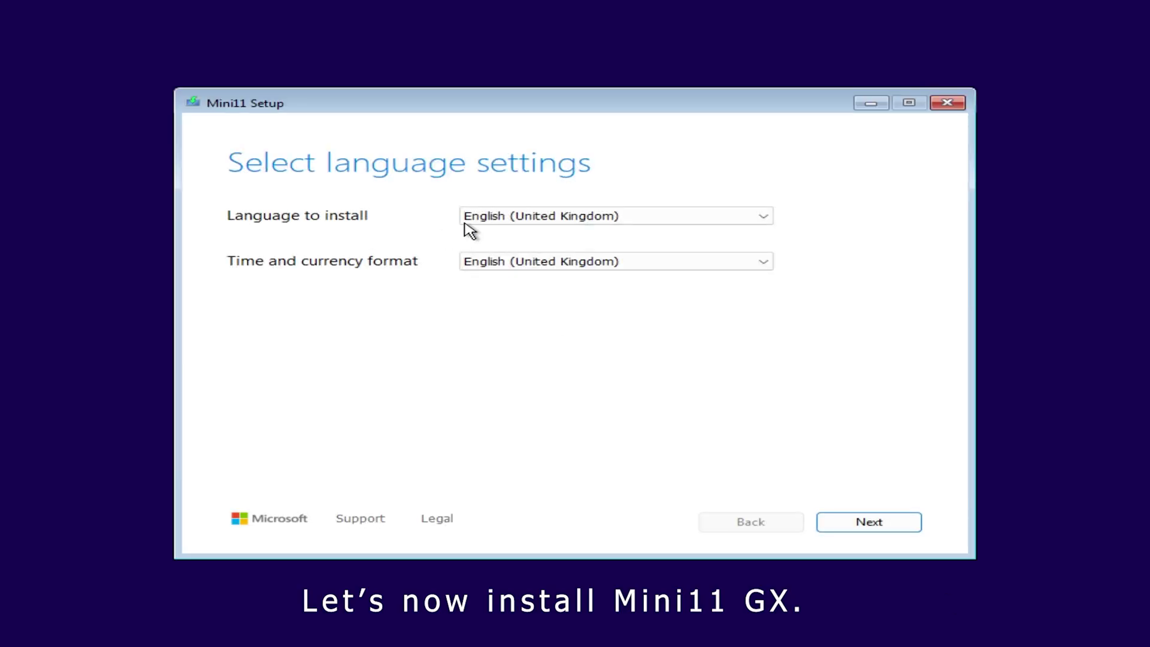
- In Mini11 Setup, accept English (United Kingdom) as language and time format, and Italian as keyboard layout
{"action": "left_click", "coordinate": [867, 521]}
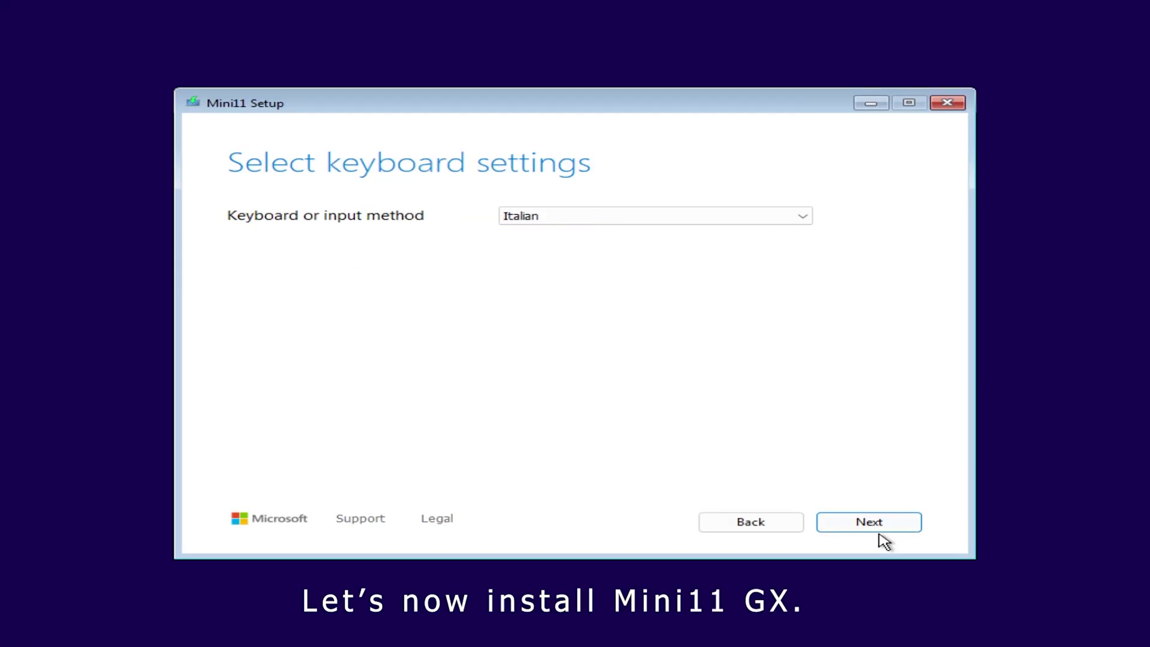
{"action": "left_click", "coordinate": [879, 533]}
{"action": "key", "text": "Return"}
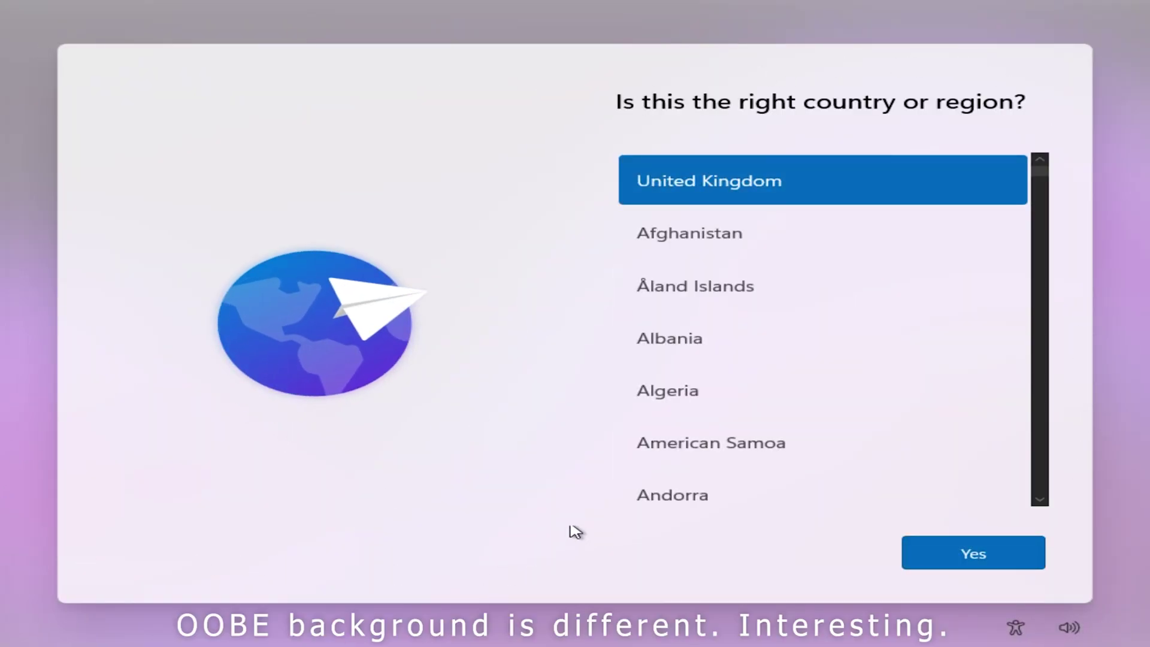
- Find the country or region in the first-run setup list and confirm the choice
{"action": "scroll", "coordinate": [802, 270], "scroll_direction": "down", "scroll_amount": 9}
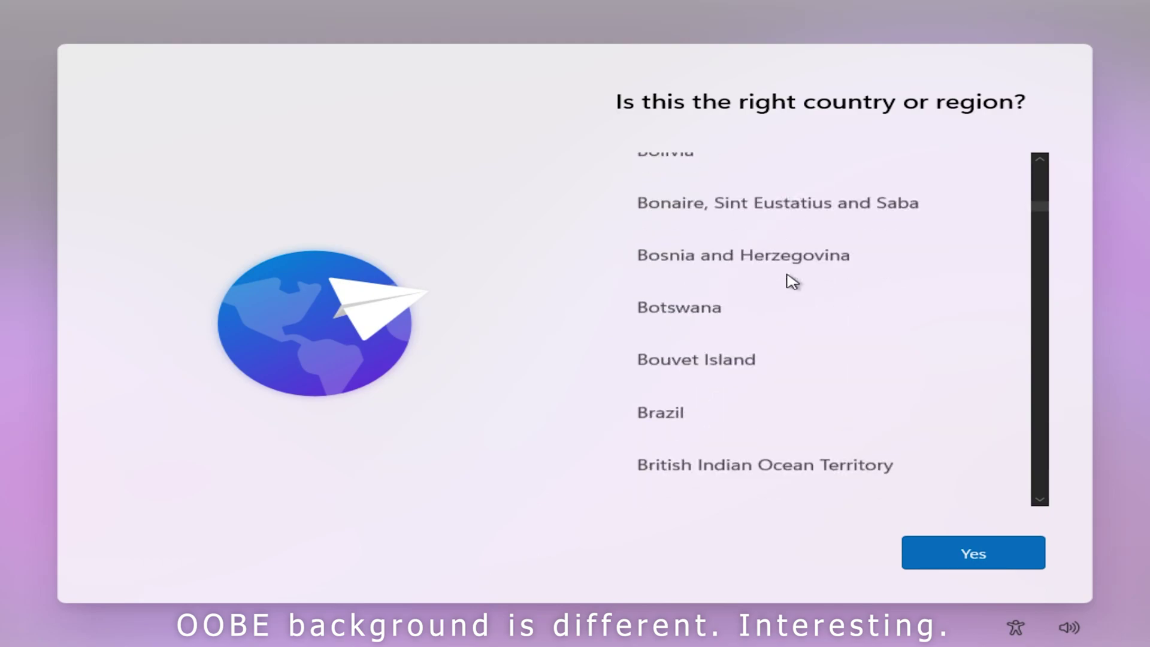
{"action": "scroll", "coordinate": [789, 281], "scroll_direction": "down", "scroll_amount": 20}
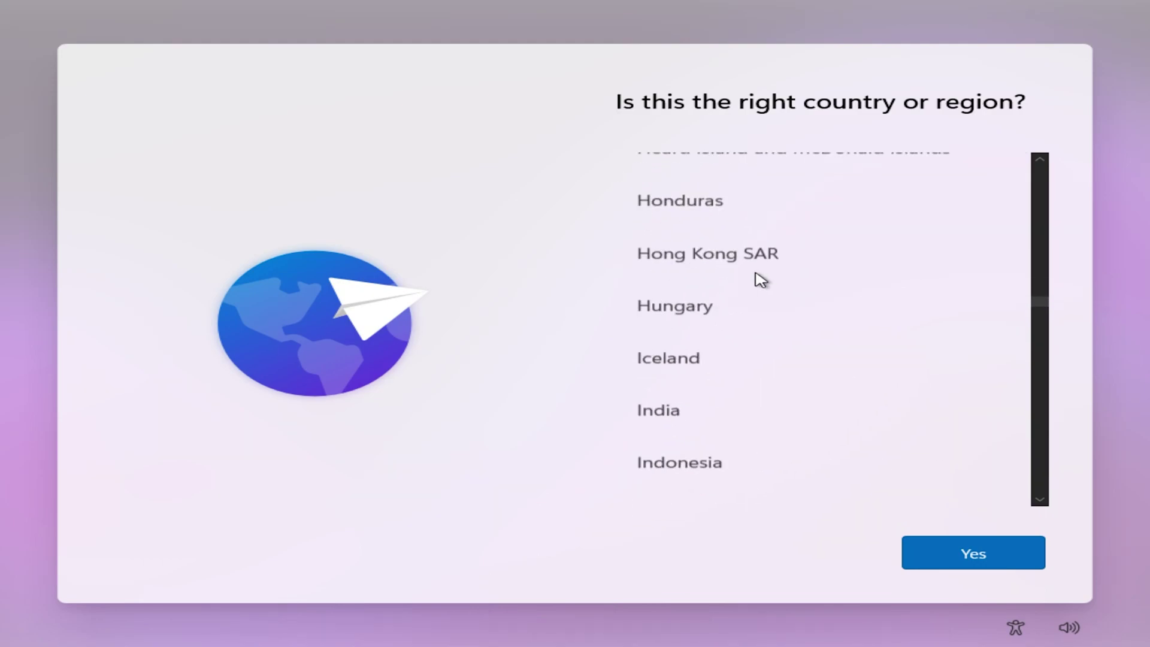
{"action": "left_click", "coordinate": [943, 566]}
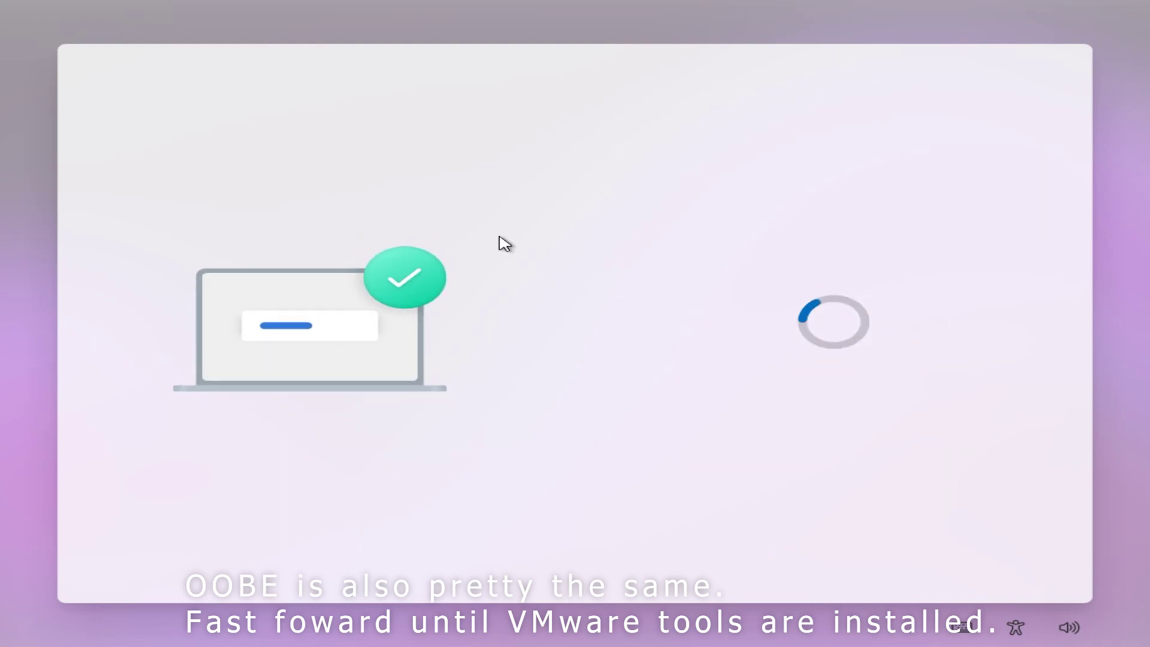
- Enter the local account's user name in the first-run setup and continue to the desktop
{"action": "type", "text": "Vichingo45"}
{"action": "key", "text": "Return"}
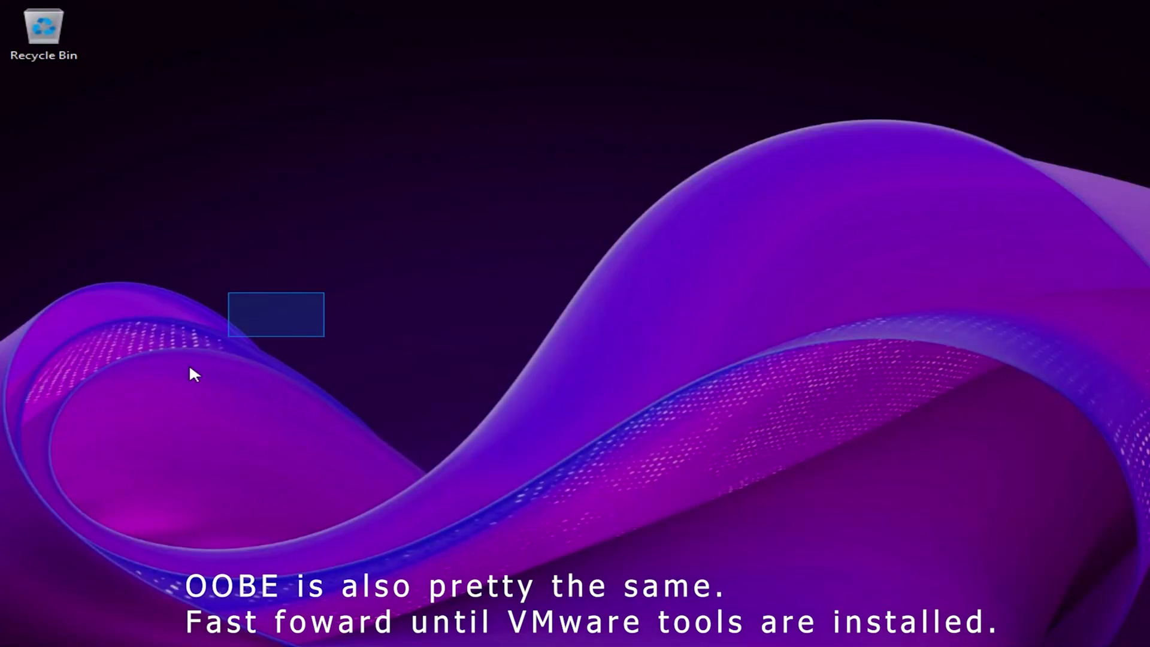
{"action": "left_click", "coordinate": [239, 10]}
{"action": "left_click", "coordinate": [288, 326]}
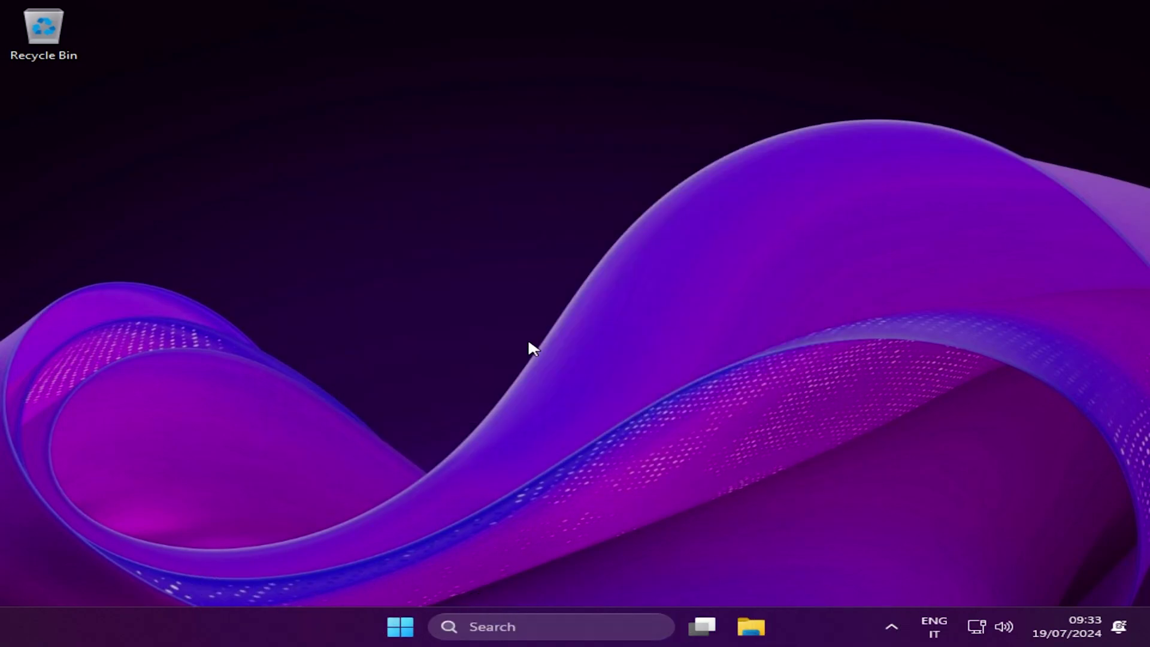
- In the Windows display settings, set the resolution to 1920 × 1080 and keep the change
{"action": "key", "text": "super+i"}
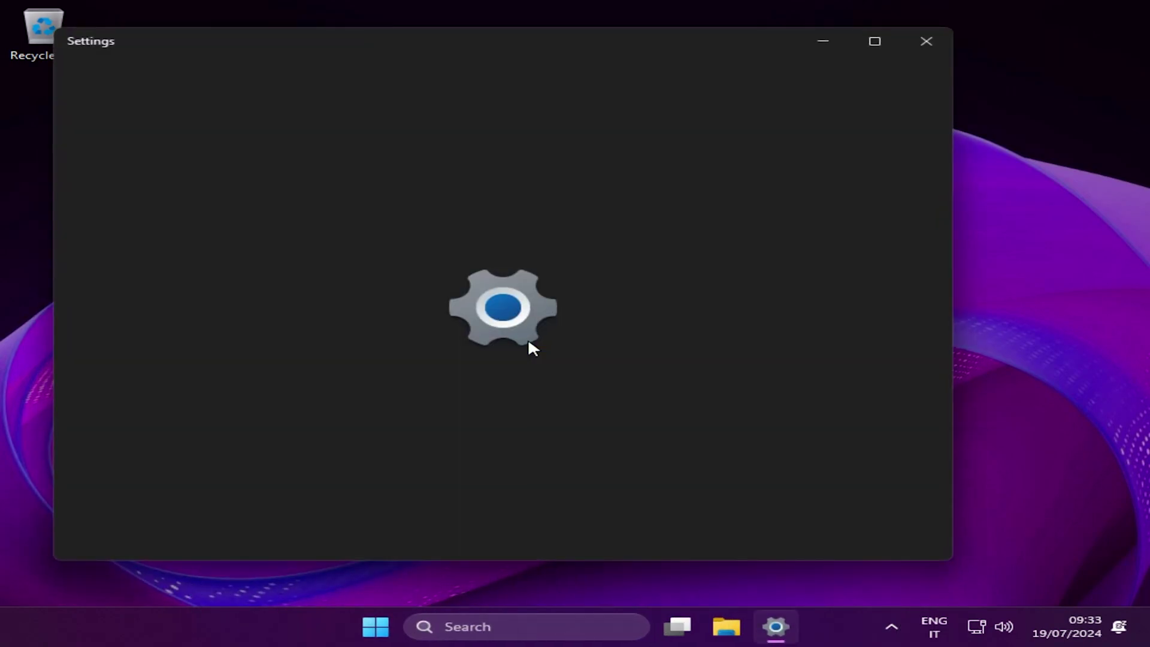
{"action": "left_click", "coordinate": [879, 42]}
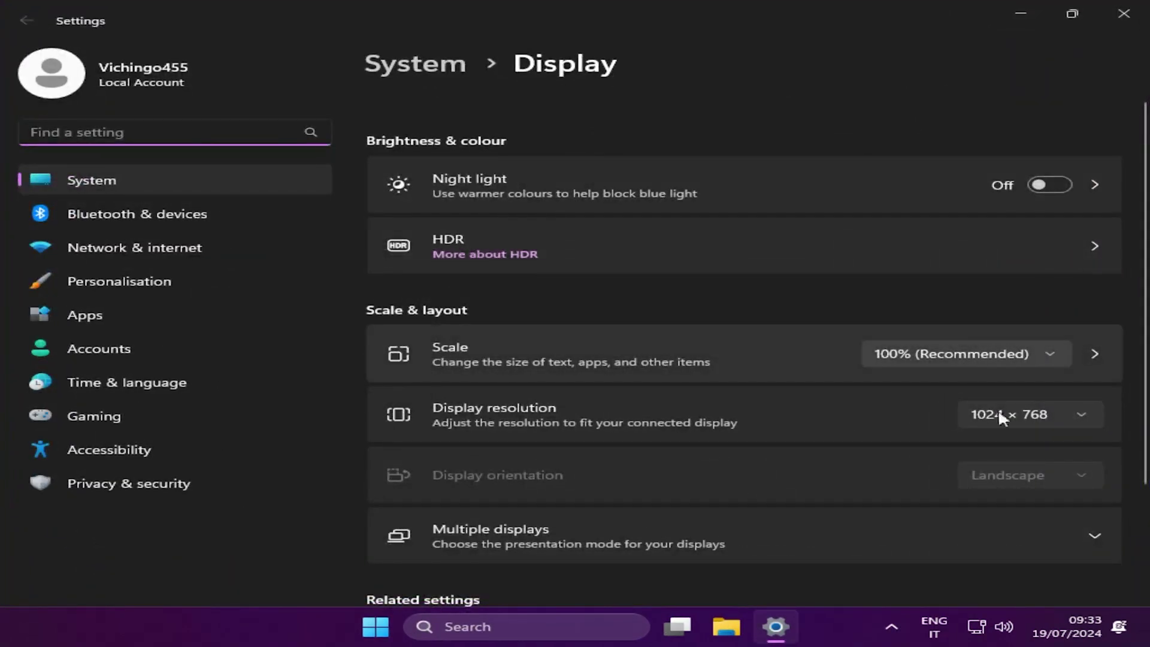
{"action": "left_click", "coordinate": [1012, 418]}
{"action": "scroll", "coordinate": [1019, 187], "scroll_direction": "up", "scroll_amount": 5}
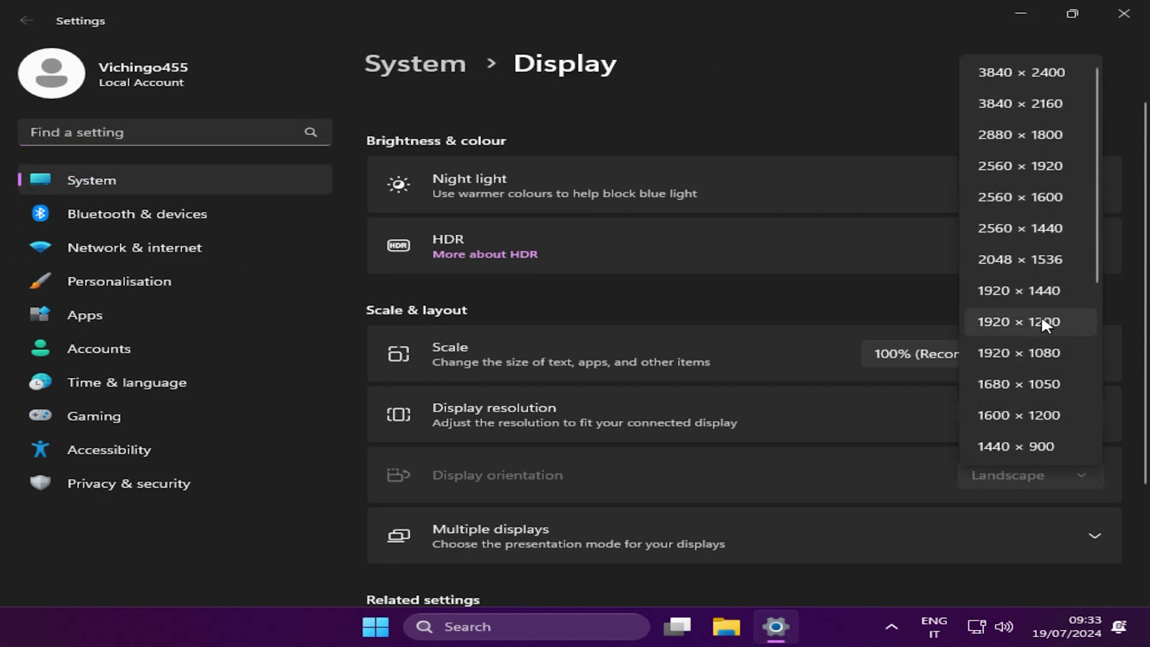
{"action": "left_click", "coordinate": [1049, 347]}
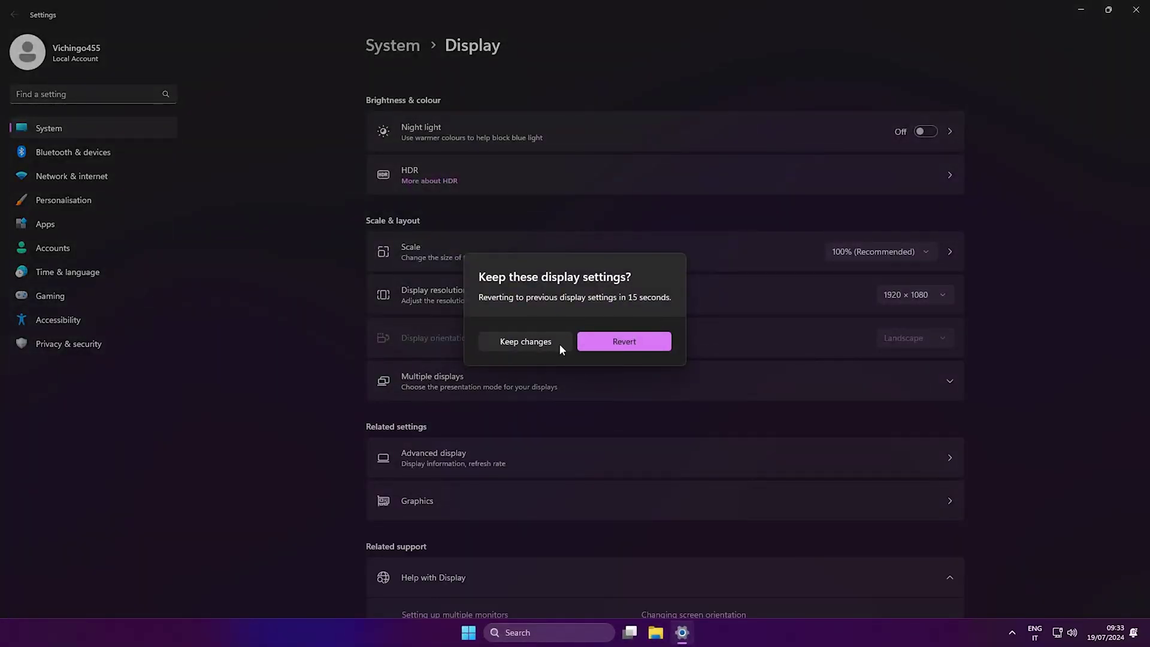
{"action": "left_click", "coordinate": [557, 342]}
- Set the display scale to 125% and close Settings
{"action": "left_click", "coordinate": [888, 254]}
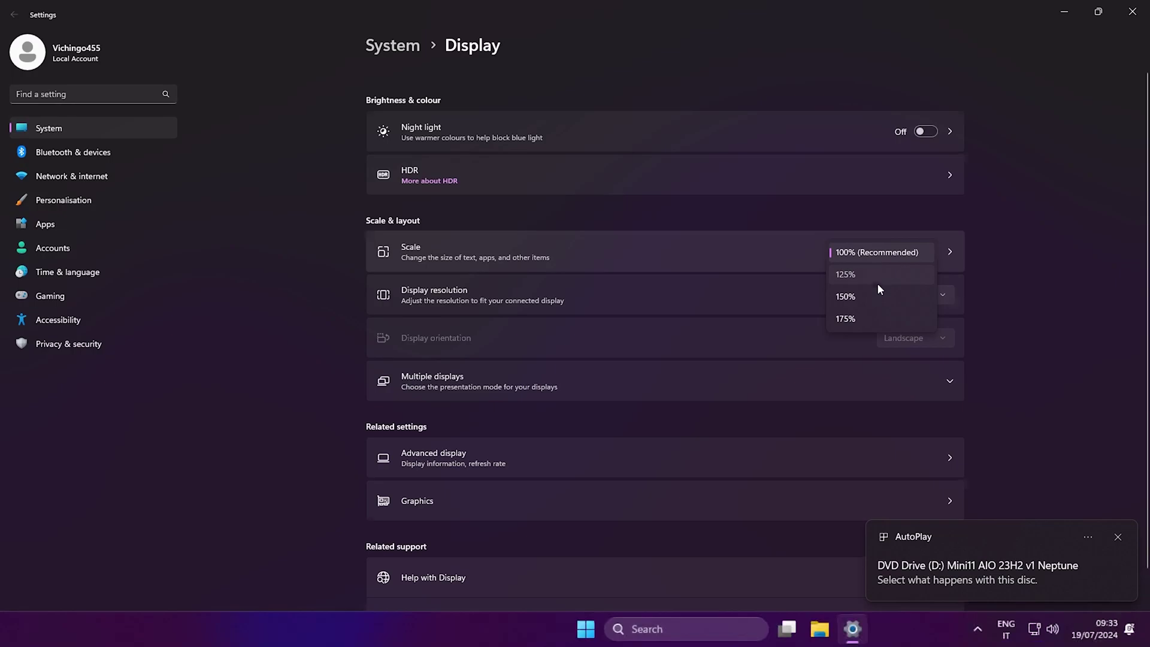
{"action": "left_click", "coordinate": [877, 282]}
{"action": "key", "text": "alt+F4"}
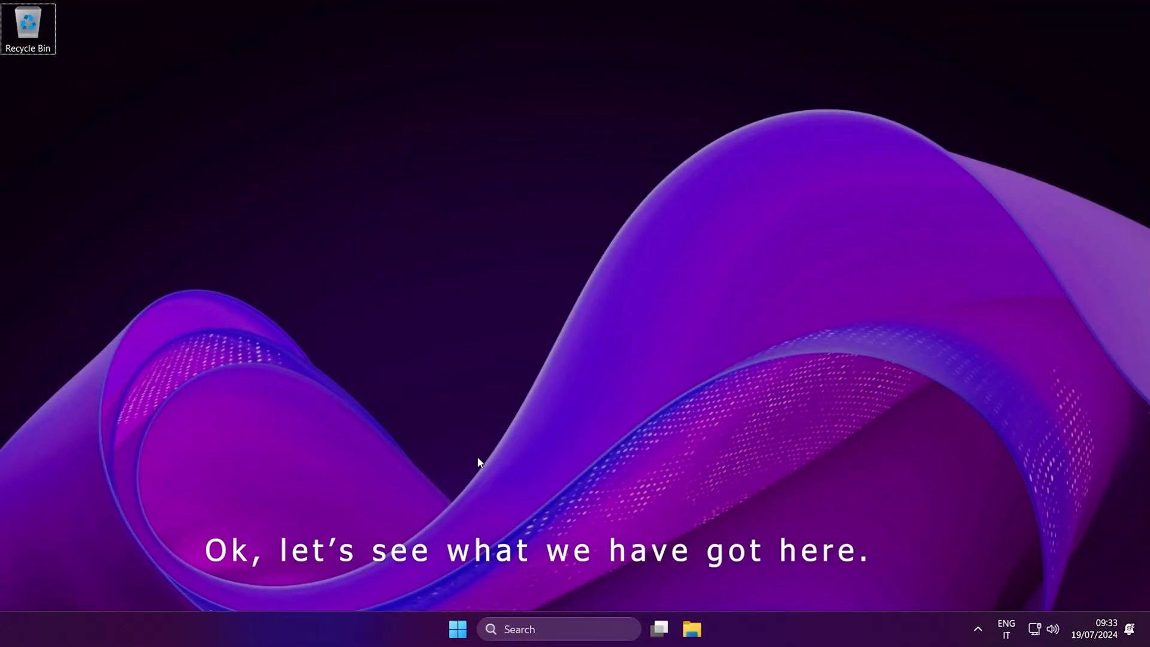
- Run winver to view the Mini11 GX version information, and close the About Windows dialog
{"action": "key", "text": "super+r"}
{"action": "type", "text": "wi"}
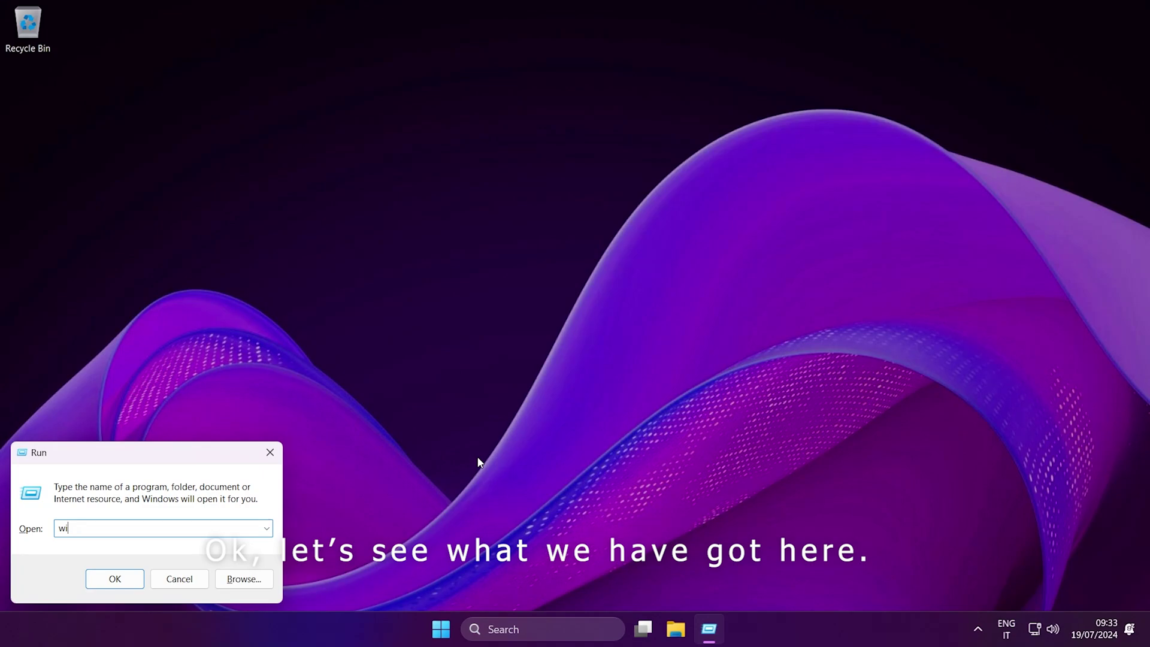
{"action": "type", "text": "vver"}
{"action": "key", "text": "Return"}
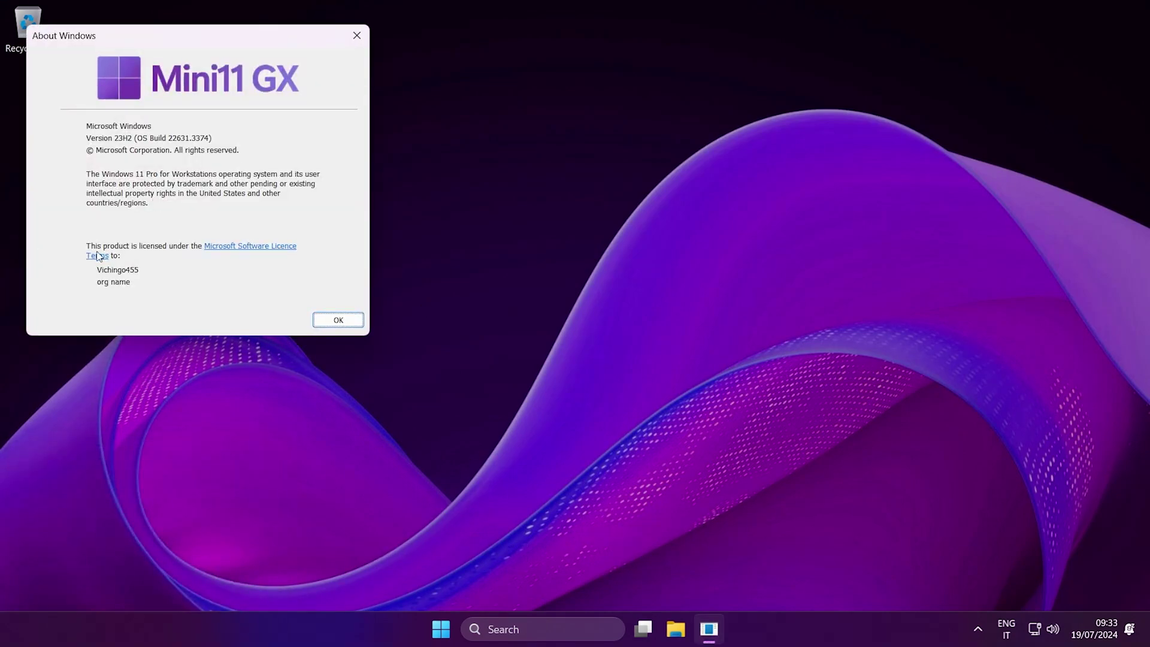
{"action": "left_click", "coordinate": [336, 322]}
{"action": "right_click", "coordinate": [500, 272]}
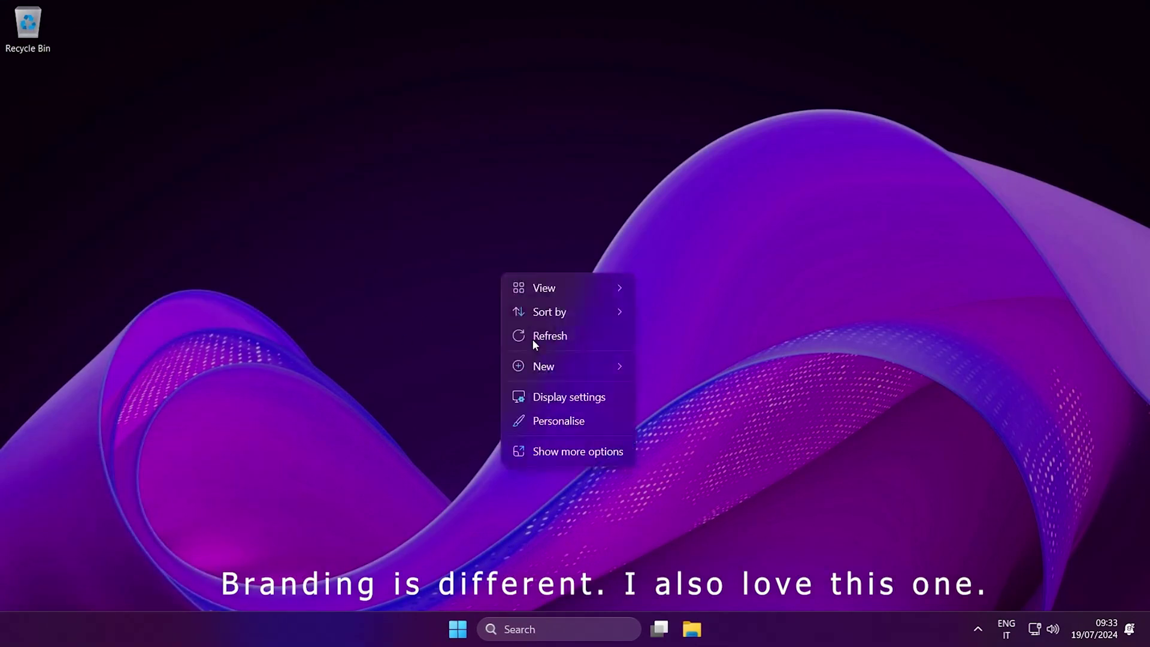
{"action": "left_click", "coordinate": [300, 304]}
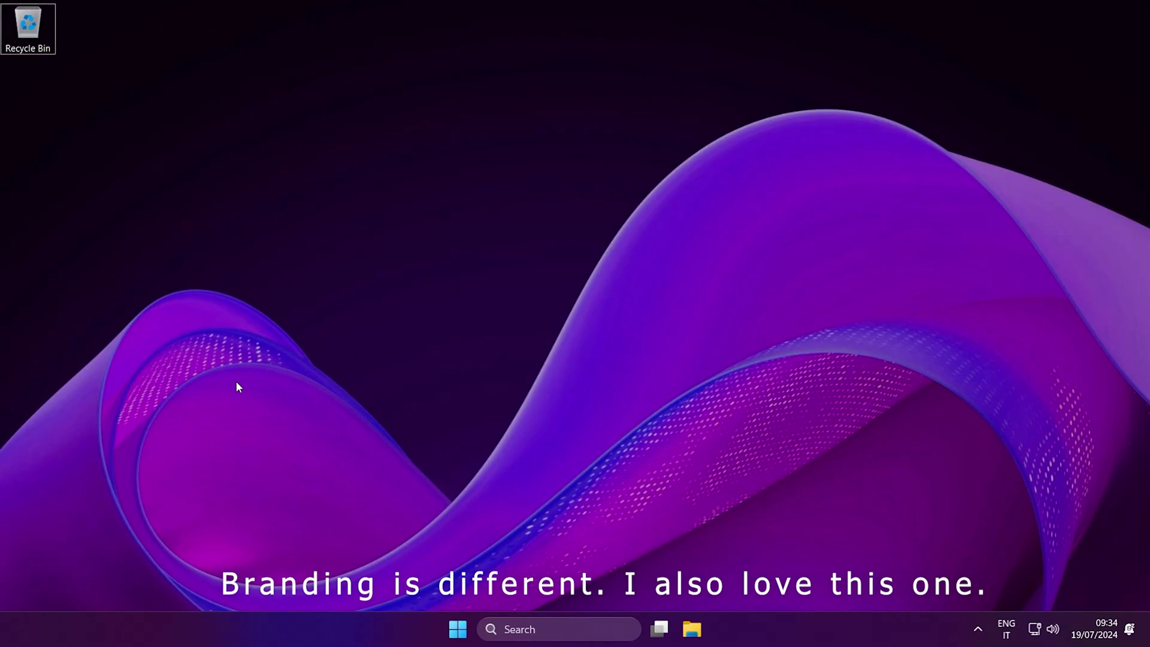
- Examine the device and Windows specifications on the System About page of Settings, including the Windows edition, and close Settings
{"action": "key", "text": "super+i"}
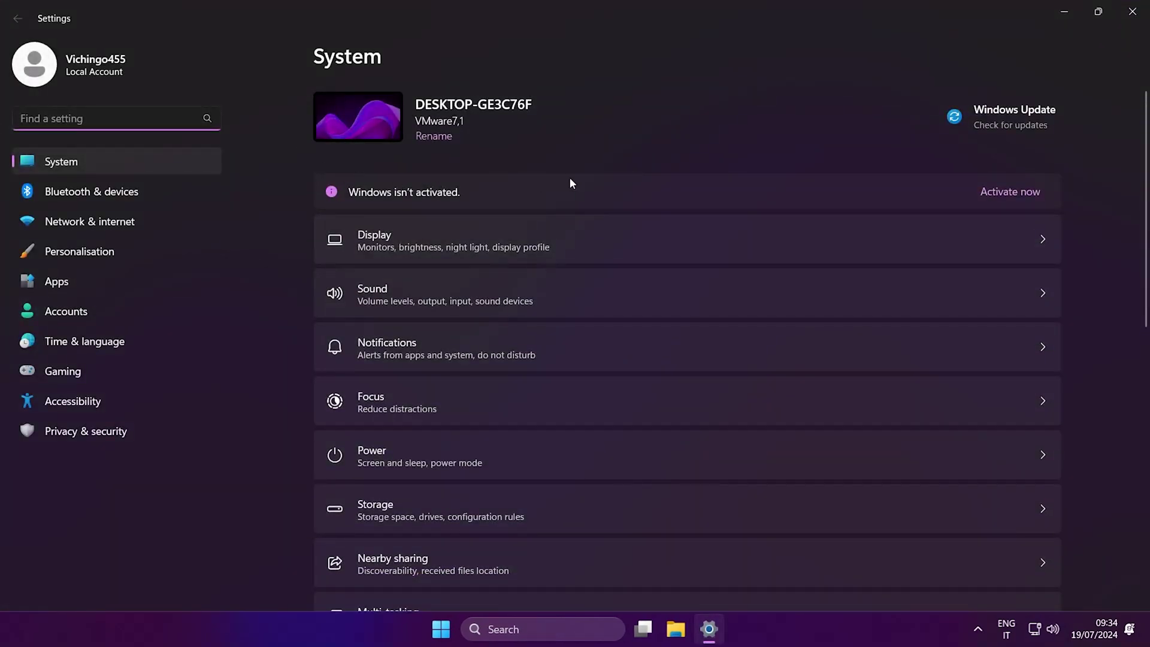
{"action": "scroll", "coordinate": [520, 403], "scroll_direction": "down", "scroll_amount": 10}
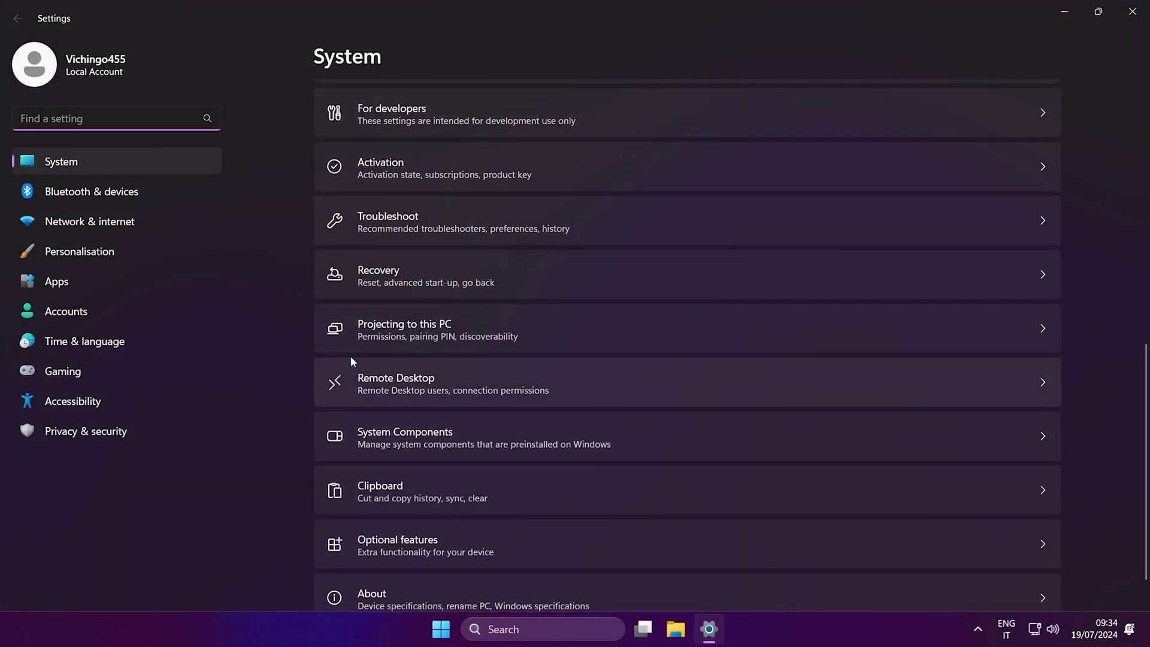
{"action": "scroll", "coordinate": [448, 428], "scroll_direction": "down", "scroll_amount": 1}
{"action": "left_click", "coordinate": [429, 563]}
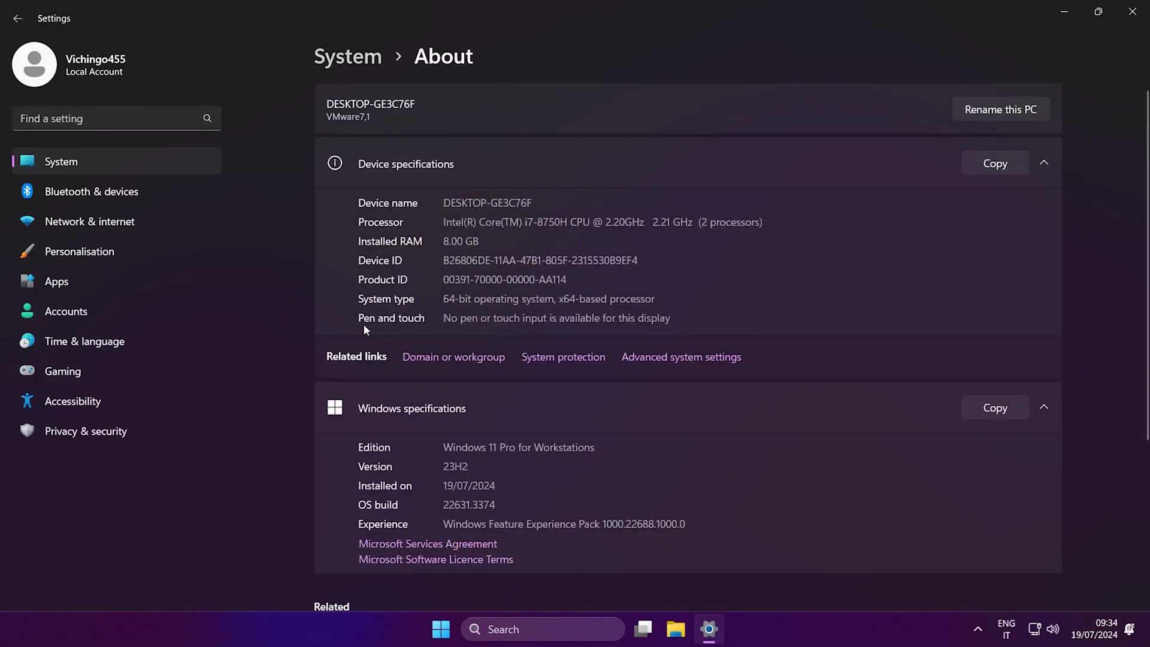
{"action": "left_click_drag", "start_coordinate": [627, 448], "coordinate": [213, 449]}
{"action": "left_click", "coordinate": [1132, 11]}
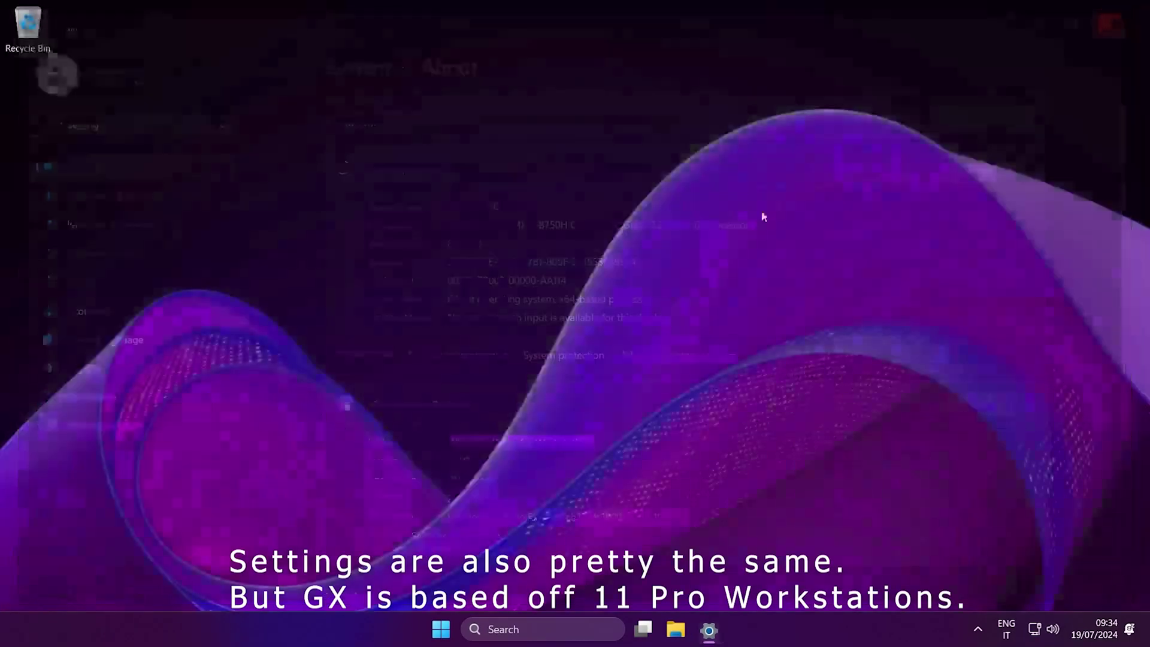
- Look through the pinned apps and the full list of installed apps in the Start menu, and close it
{"action": "left_click_drag", "start_coordinate": [543, 68], "coordinate": [267, 479]}
{"action": "left_click", "coordinate": [458, 628]}
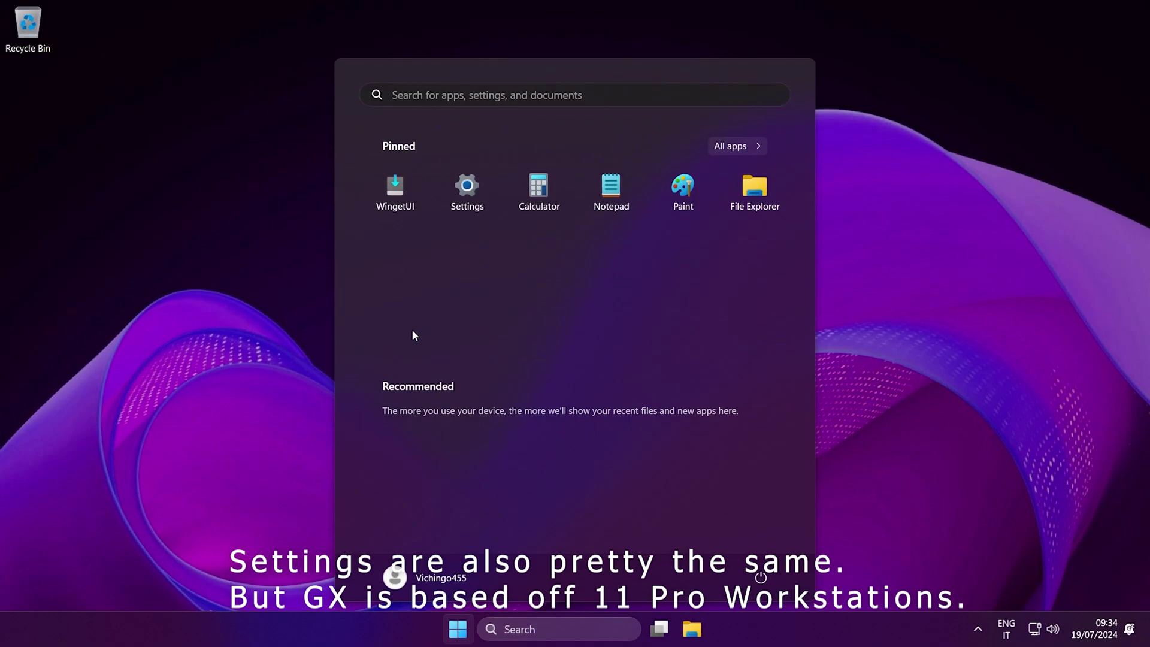
{"action": "left_click", "coordinate": [738, 146]}
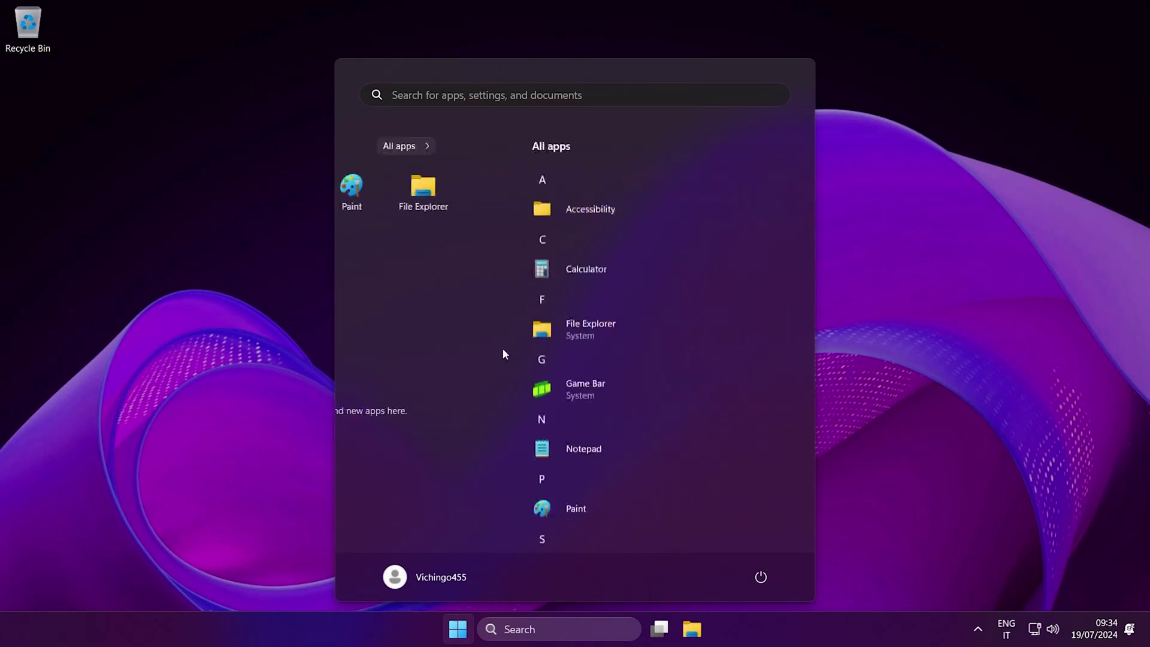
{"action": "scroll", "coordinate": [502, 348], "scroll_direction": "down", "scroll_amount": 5}
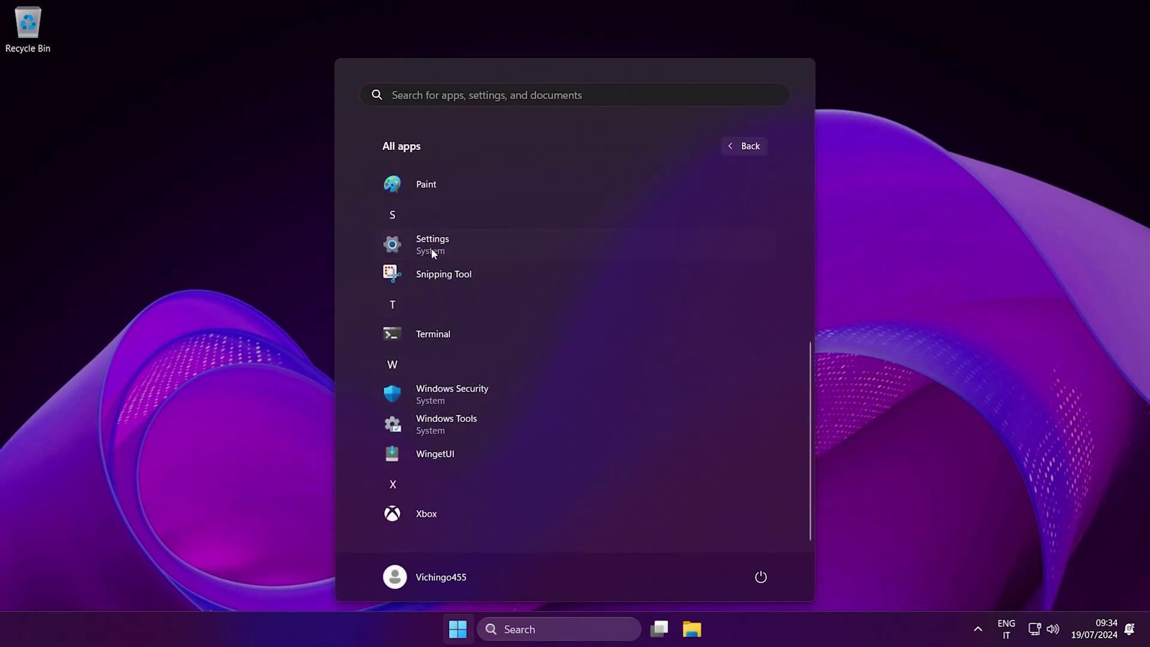
{"action": "scroll", "coordinate": [429, 243], "scroll_direction": "up", "scroll_amount": 5}
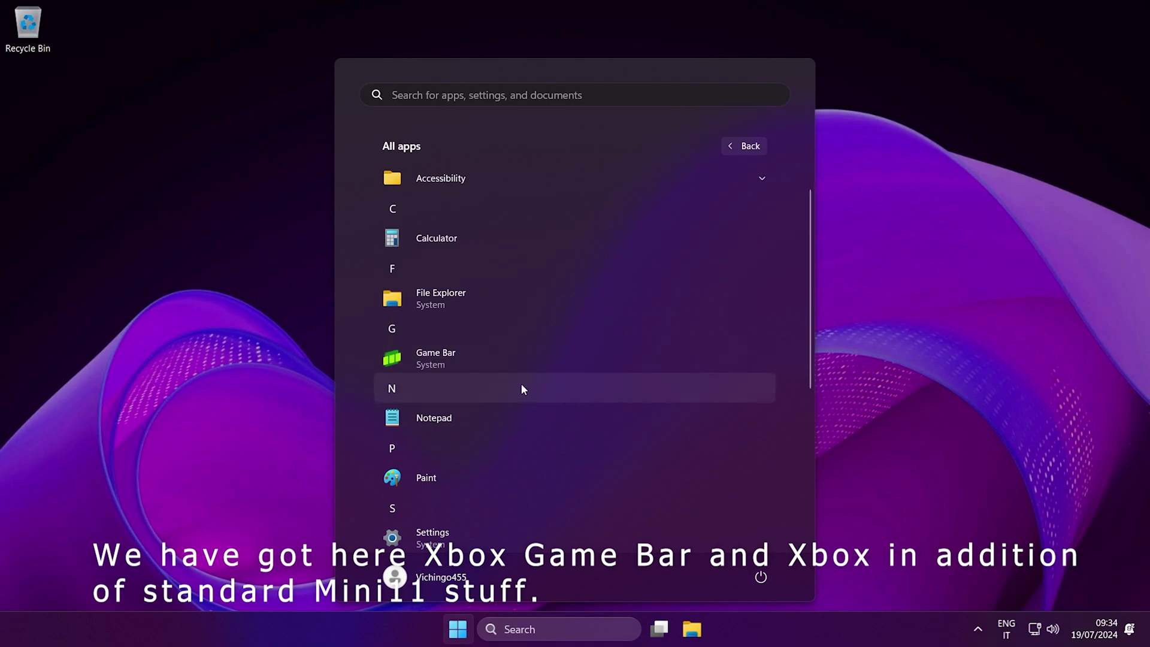
{"action": "scroll", "coordinate": [599, 366], "scroll_direction": "down", "scroll_amount": 5}
{"action": "scroll", "coordinate": [689, 351], "scroll_direction": "up", "scroll_amount": 6}
{"action": "scroll", "coordinate": [455, 412], "scroll_direction": "down", "scroll_amount": 4}
{"action": "scroll", "coordinate": [455, 412], "scroll_direction": "up", "scroll_amount": 2}
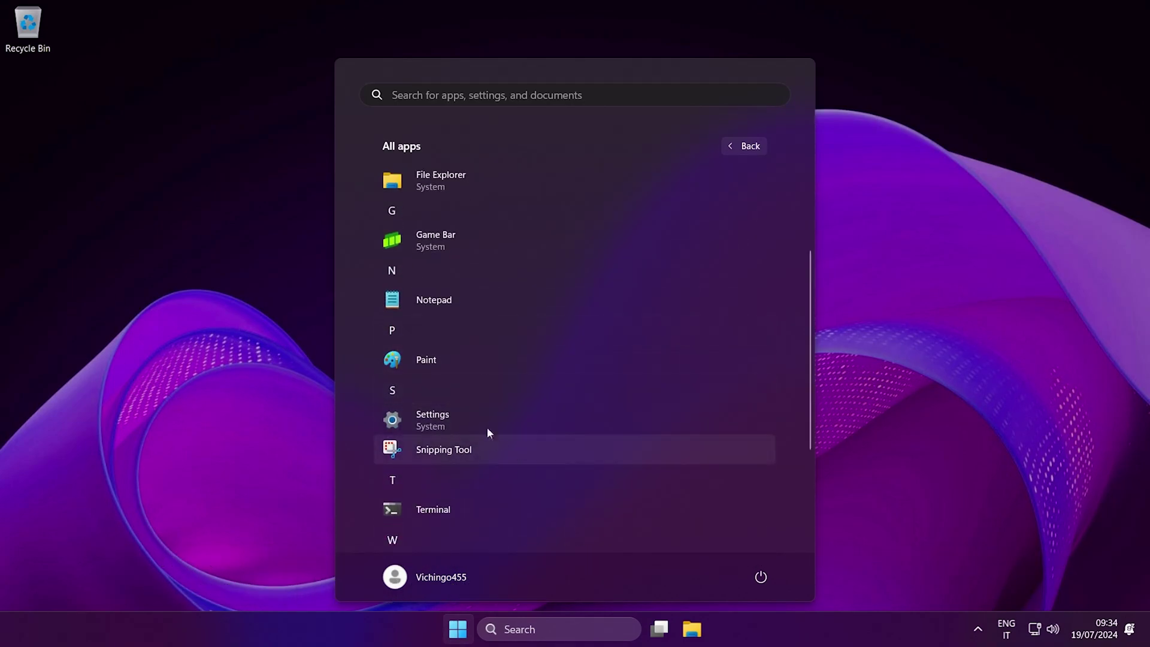
{"action": "left_click", "coordinate": [912, 518]}
- Check the hidden tray icons, and review memory, disk, Ethernet and CPU performance in Task Manager
{"action": "left_click", "coordinate": [976, 629]}
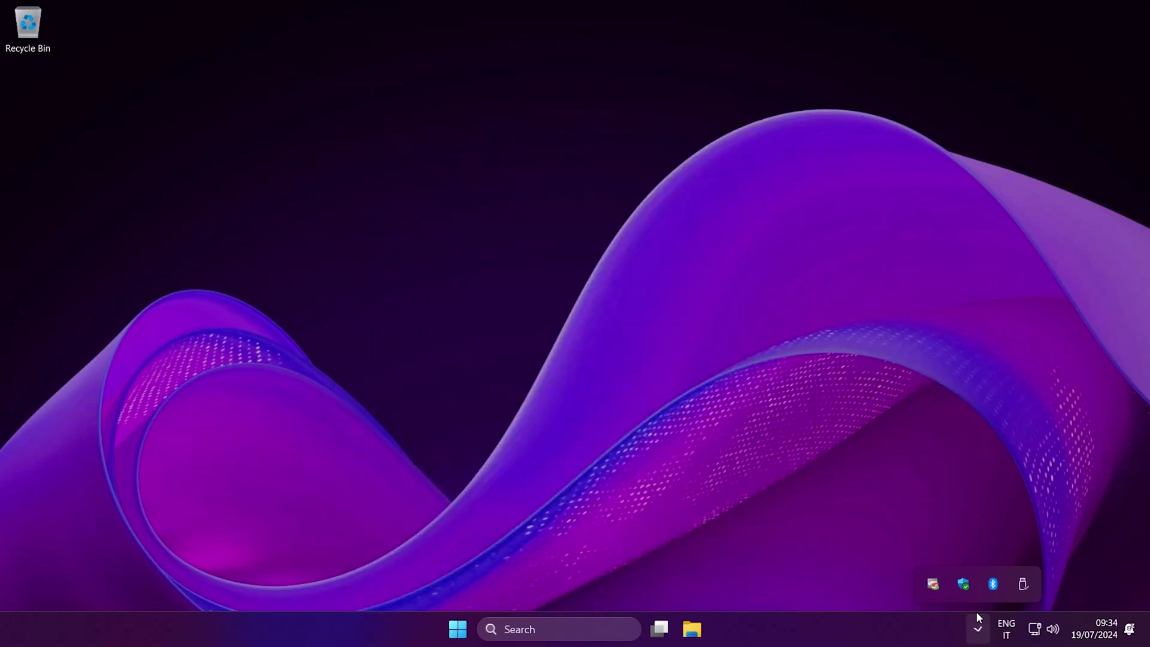
{"action": "right_click", "coordinate": [911, 624]}
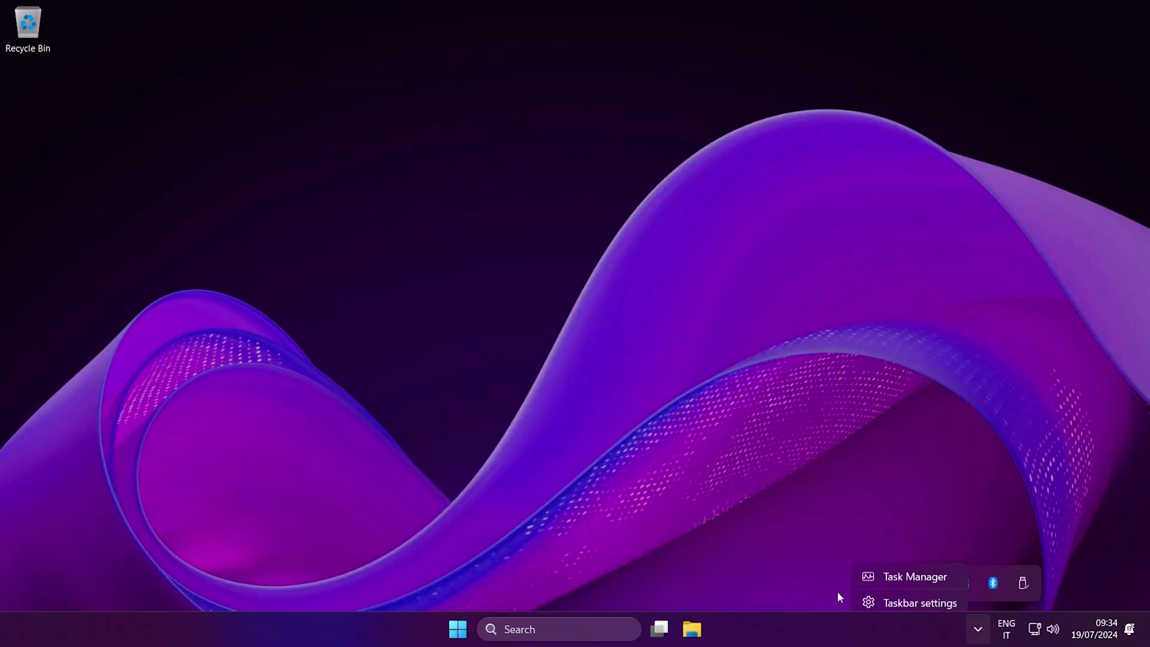
{"action": "left_click", "coordinate": [866, 567]}
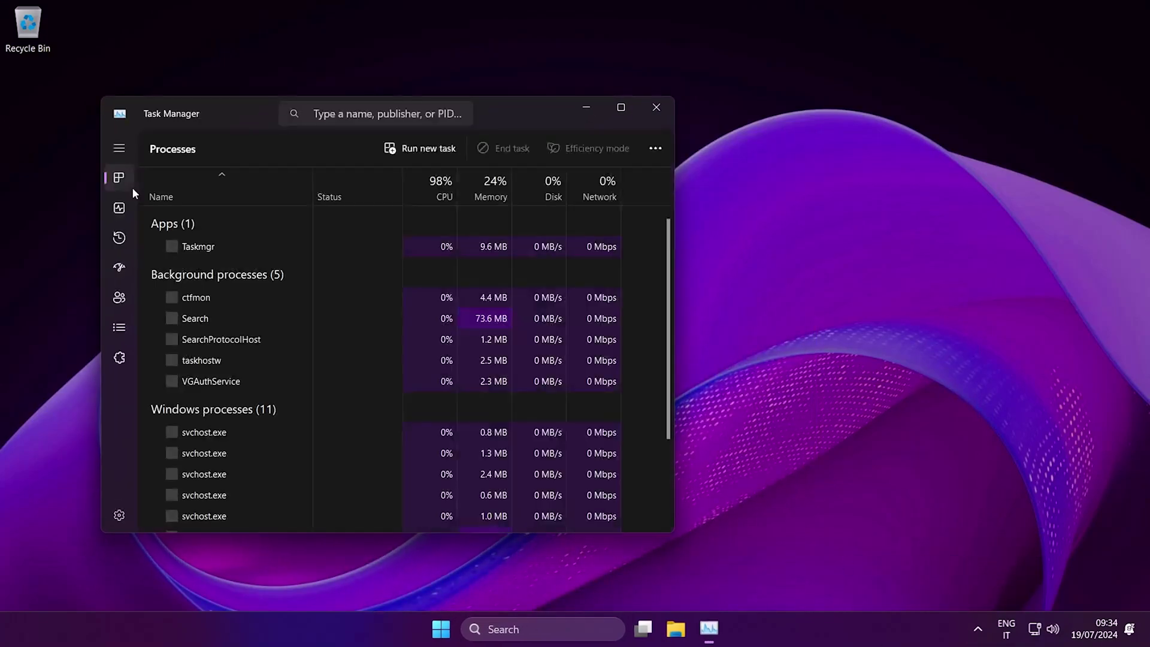
{"action": "left_click", "coordinate": [122, 206]}
{"action": "left_click", "coordinate": [204, 231]}
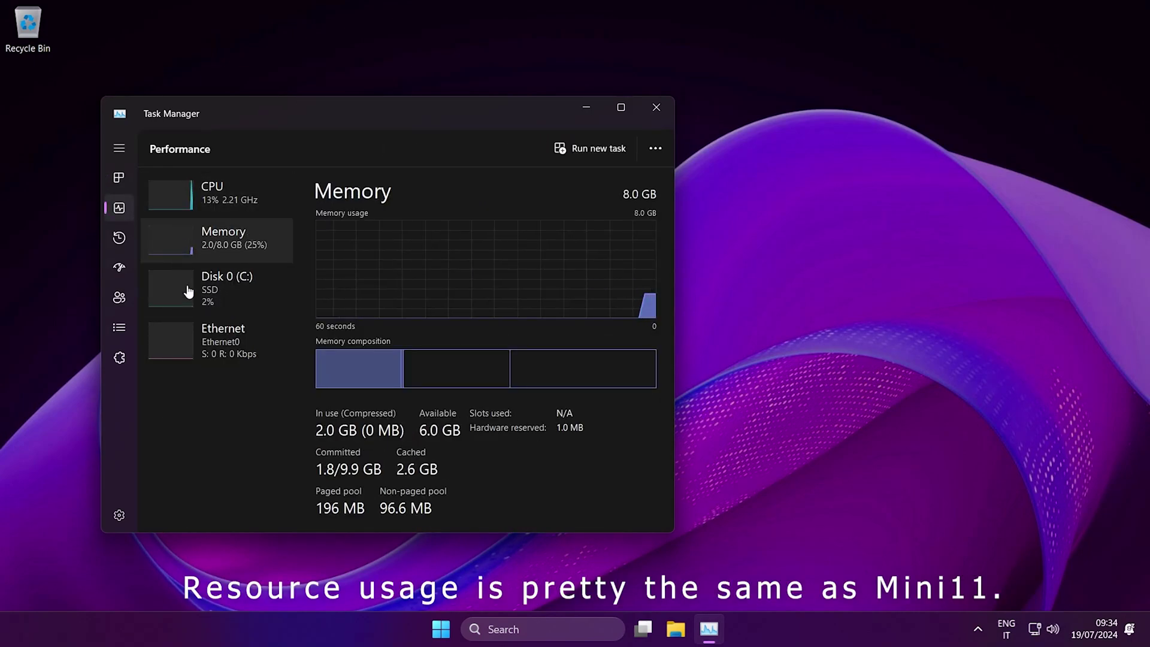
{"action": "left_click", "coordinate": [209, 290]}
{"action": "left_click", "coordinate": [211, 347]}
{"action": "left_click", "coordinate": [215, 237]}
{"action": "left_click", "coordinate": [215, 193]}
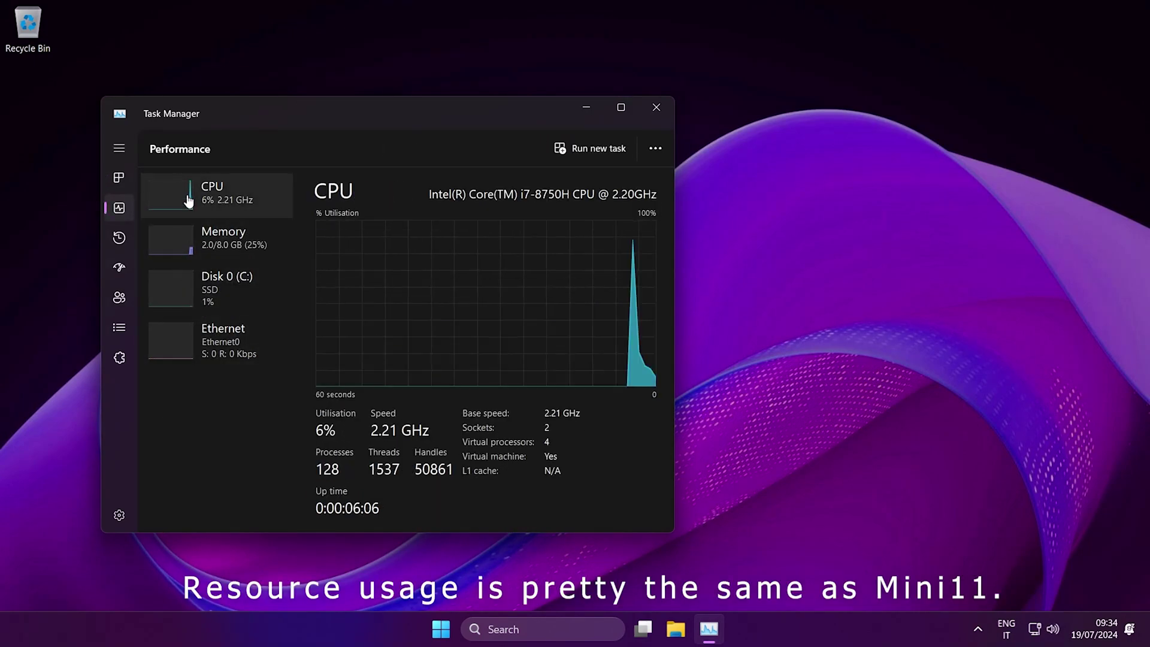
{"action": "right_click", "coordinate": [417, 298]}
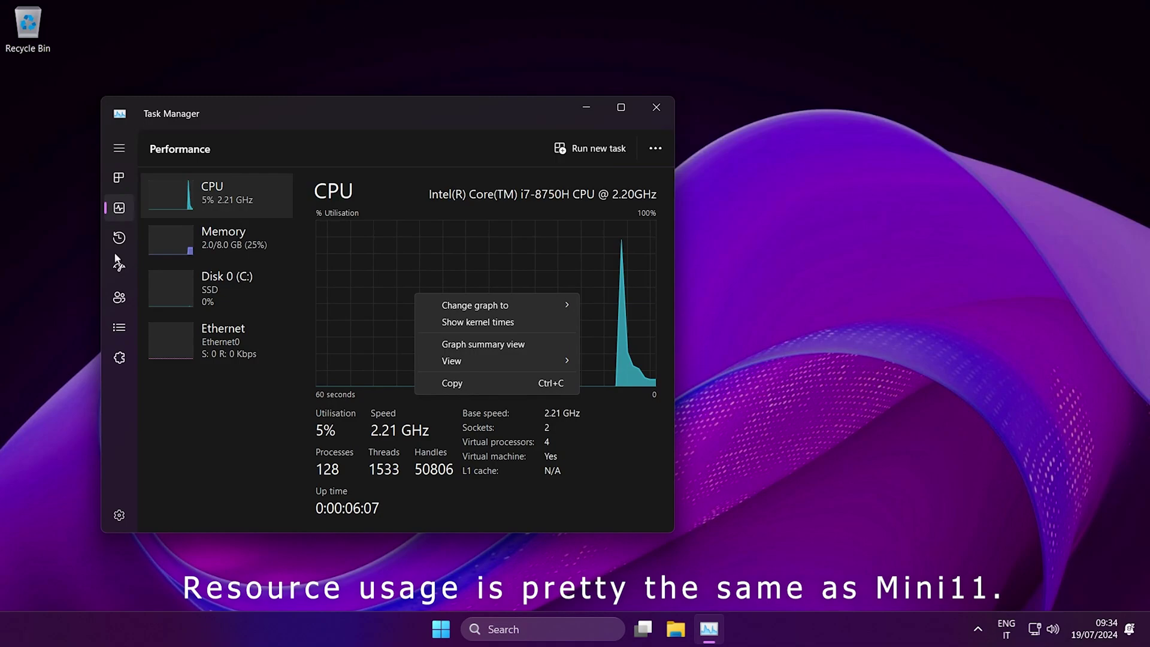
{"action": "left_click", "coordinate": [95, 180]}
{"action": "left_click_drag", "start_coordinate": [95, 178], "coordinate": [106, 177]}
- Look through the running background and Windows processes in Task Manager, and close it
{"action": "left_click", "coordinate": [124, 177]}
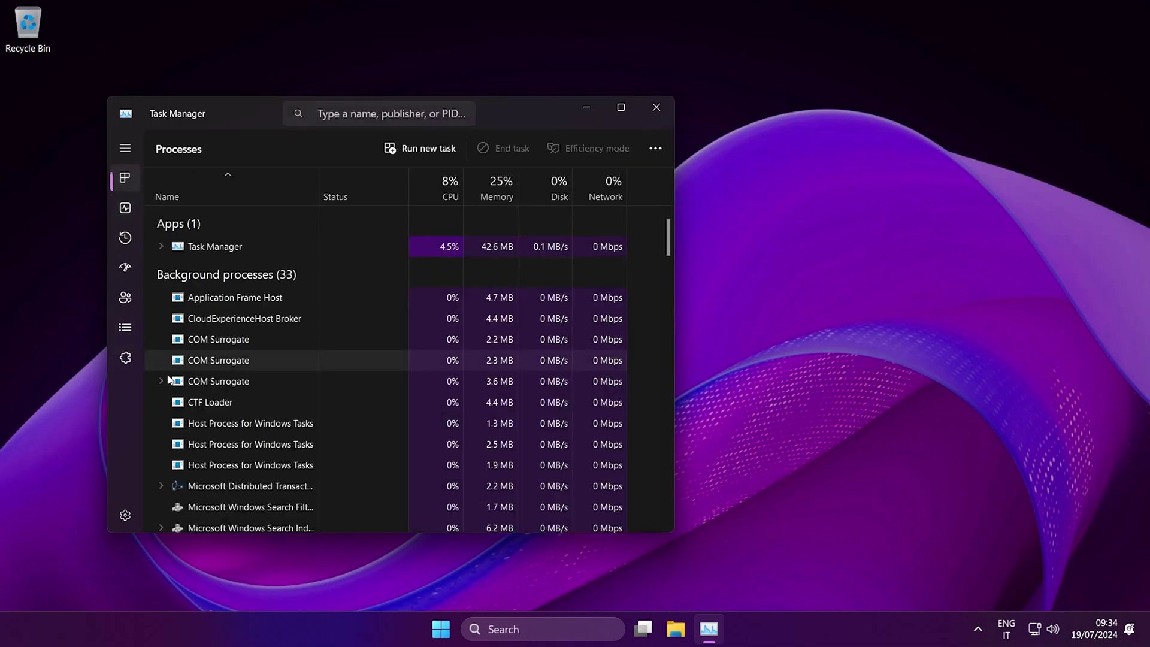
{"action": "scroll", "coordinate": [251, 416], "scroll_direction": "down", "scroll_amount": 5}
{"action": "scroll", "coordinate": [251, 415], "scroll_direction": "down", "scroll_amount": 6}
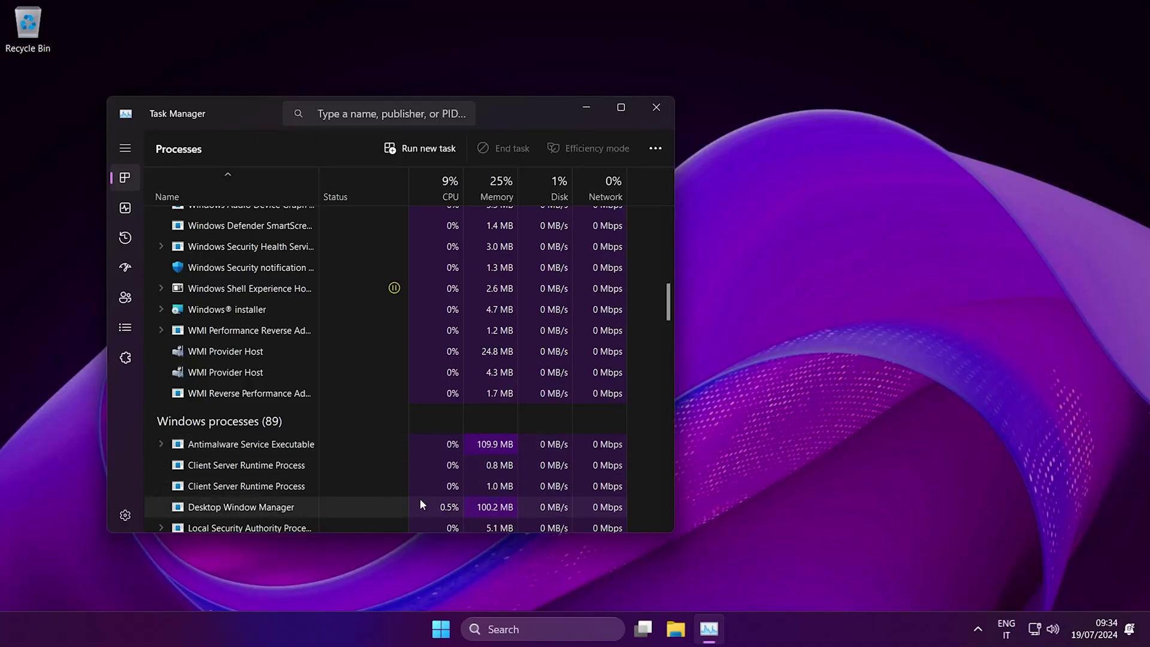
{"action": "left_click", "coordinate": [661, 107]}
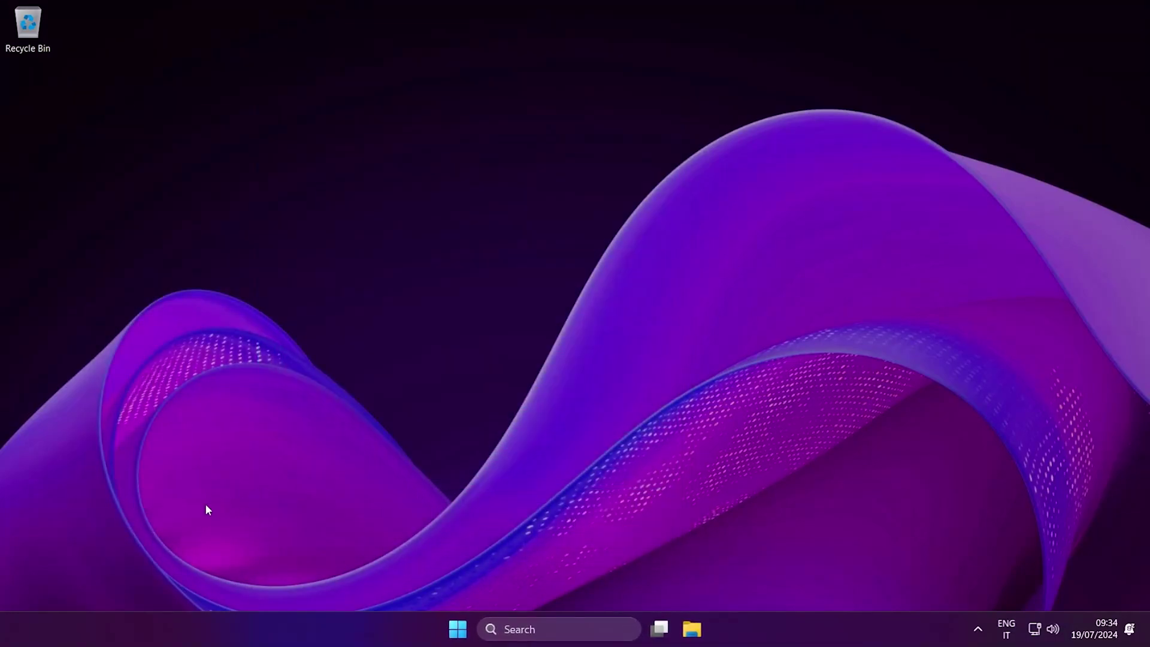
- View the disk usage in the properties of Local Disk (C:) from This PC, and close File Explorer
{"action": "left_click_drag", "start_coordinate": [739, 193], "coordinate": [300, 464]}
{"action": "left_click_drag", "start_coordinate": [729, 108], "coordinate": [270, 478]}
{"action": "left_click", "coordinate": [693, 629]}
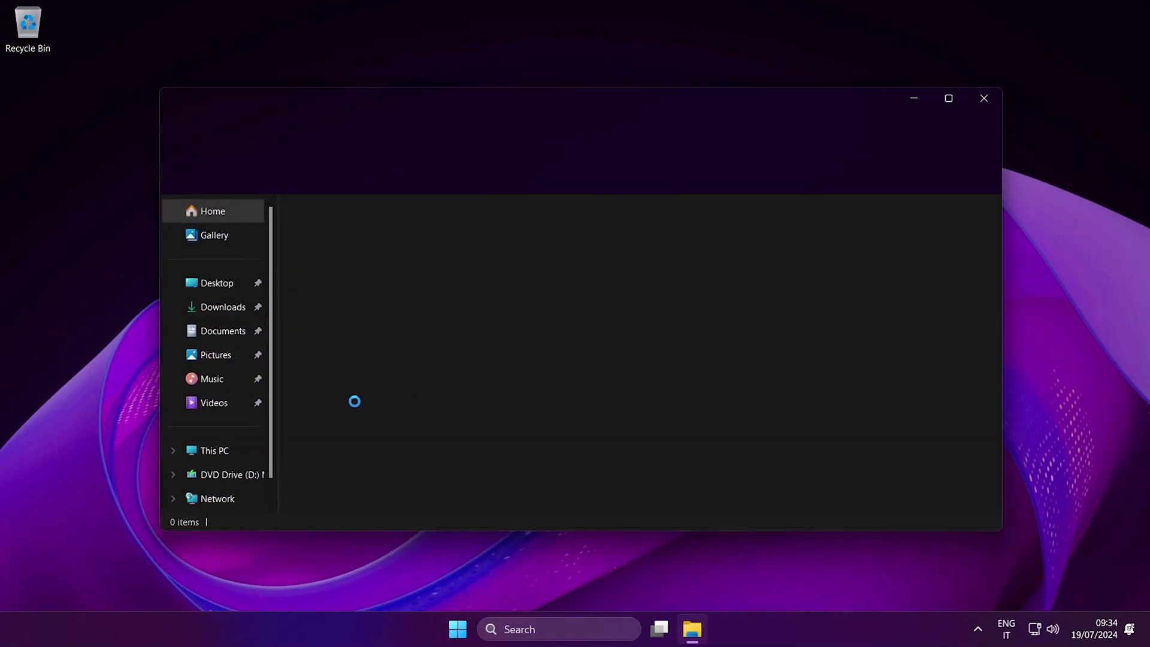
{"action": "left_click", "coordinate": [215, 451]}
{"action": "right_click", "coordinate": [339, 240]}
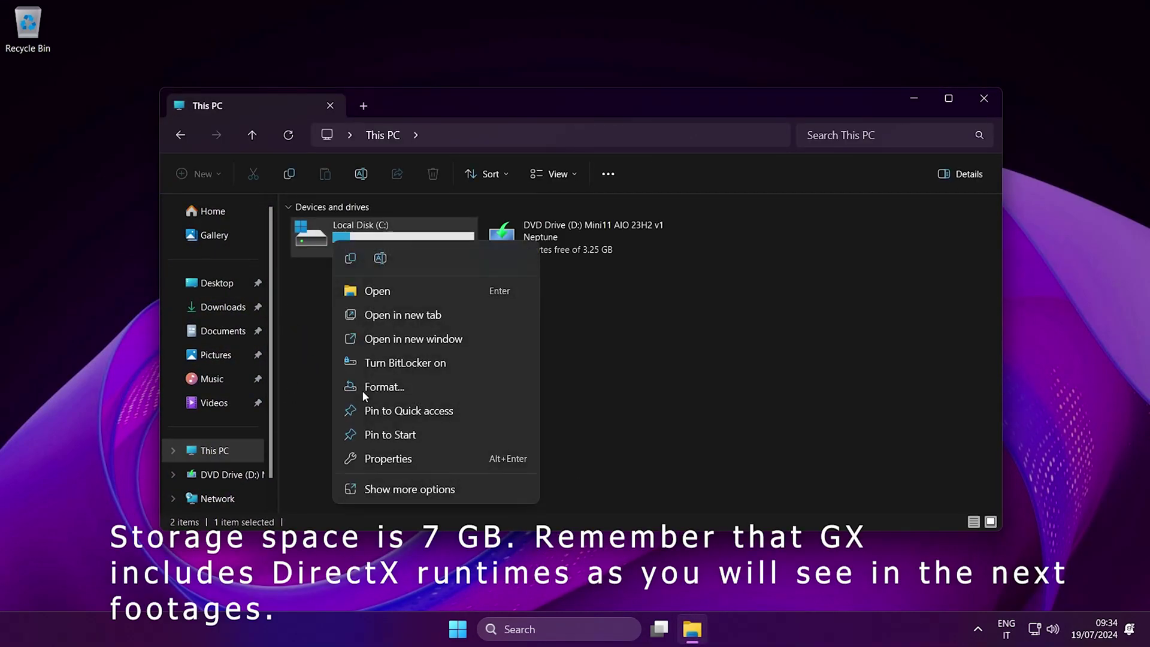
{"action": "left_click", "coordinate": [366, 454]}
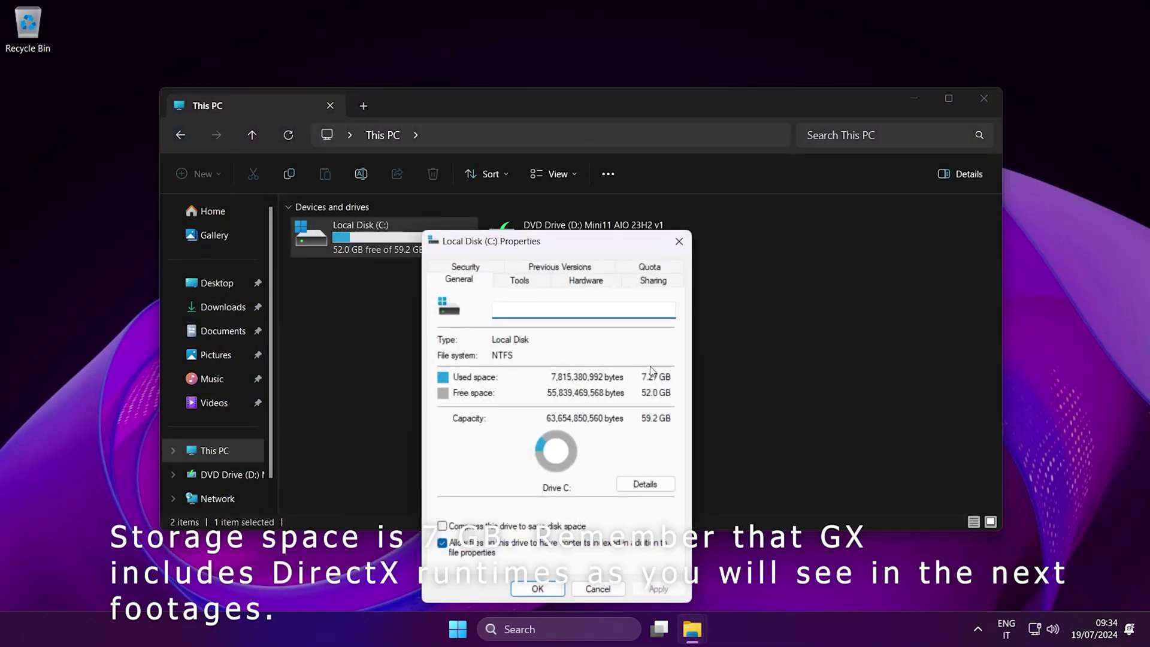
{"action": "left_click", "coordinate": [603, 594]}
{"action": "left_click_drag", "start_coordinate": [509, 321], "coordinate": [294, 465]}
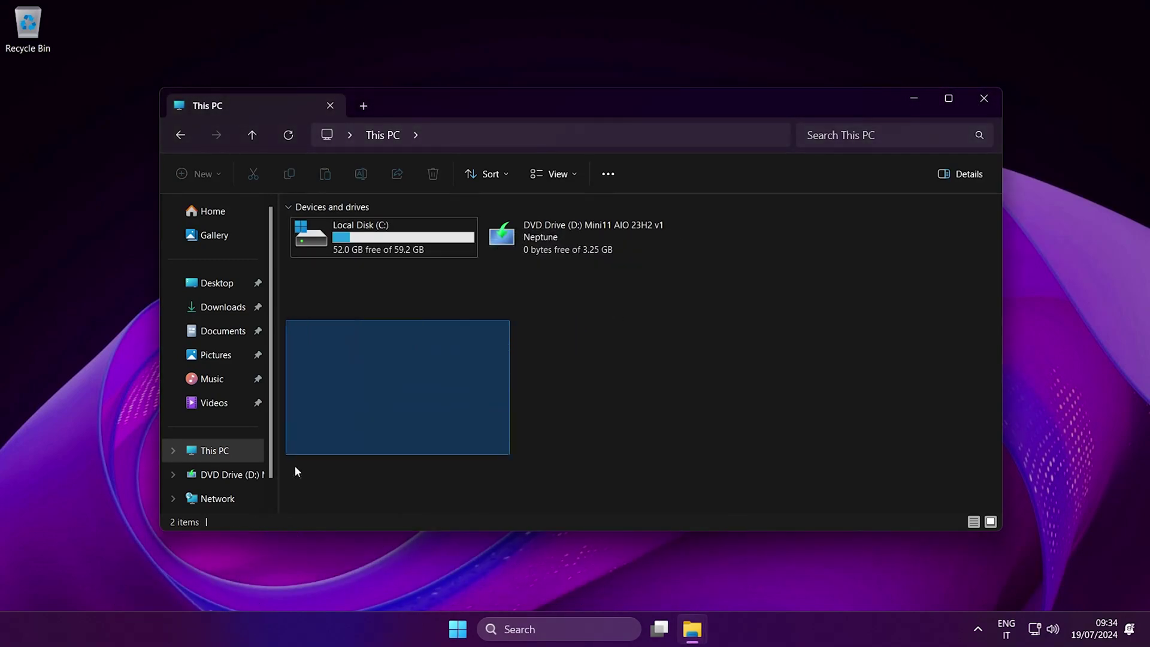
{"action": "left_click_drag", "start_coordinate": [632, 346], "coordinate": [403, 447]}
{"action": "left_click", "coordinate": [983, 99]}
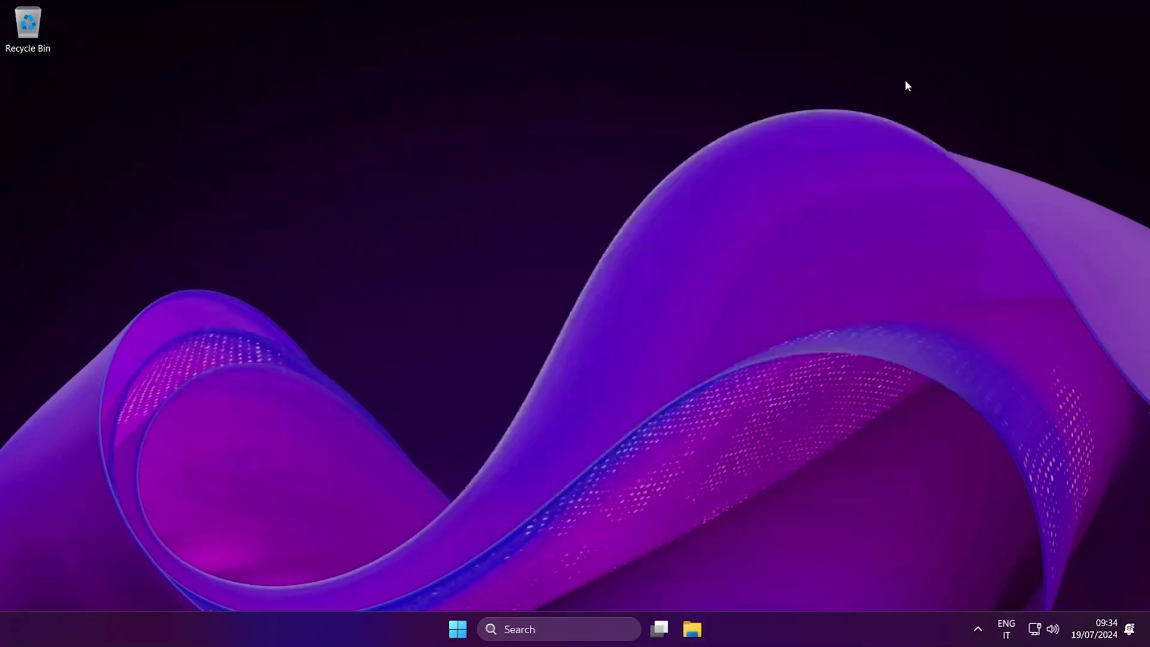
- Look through the full list of apps in the Start menu down to Xbox, and return to the desktop
{"action": "left_click_drag", "start_coordinate": [326, 464], "coordinate": [462, 401]}
{"action": "left_click_drag", "start_coordinate": [788, 328], "coordinate": [534, 502]}
{"action": "left_click", "coordinate": [457, 629]}
{"action": "left_click", "coordinate": [726, 146]}
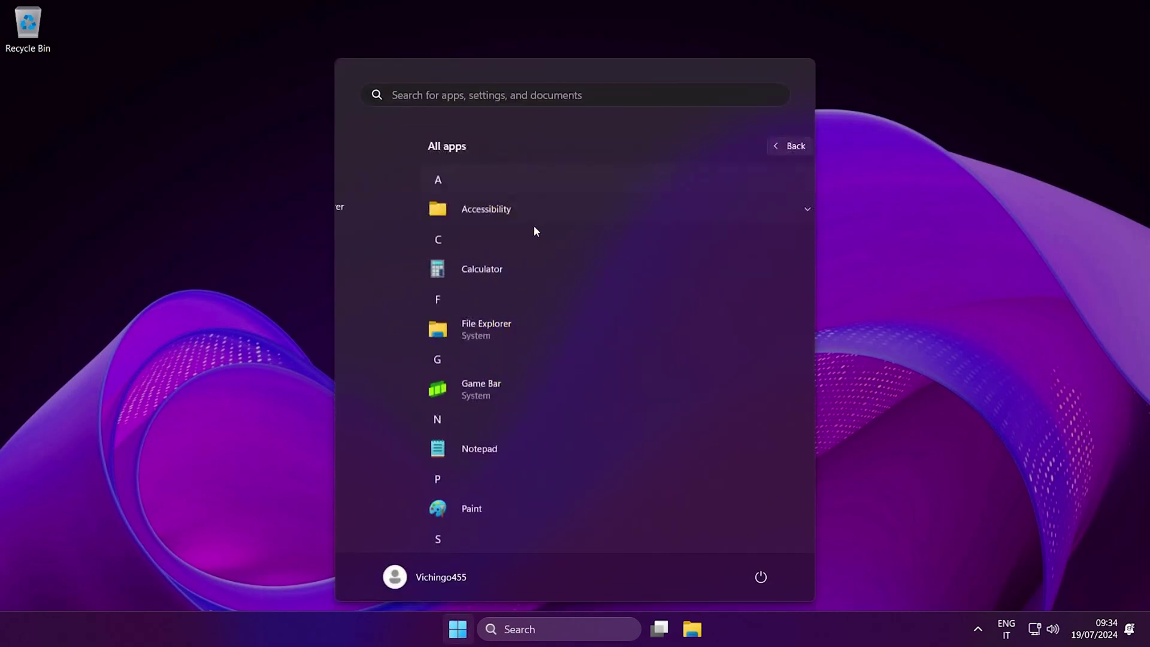
{"action": "scroll", "coordinate": [443, 473], "scroll_direction": "down", "scroll_amount": 5}
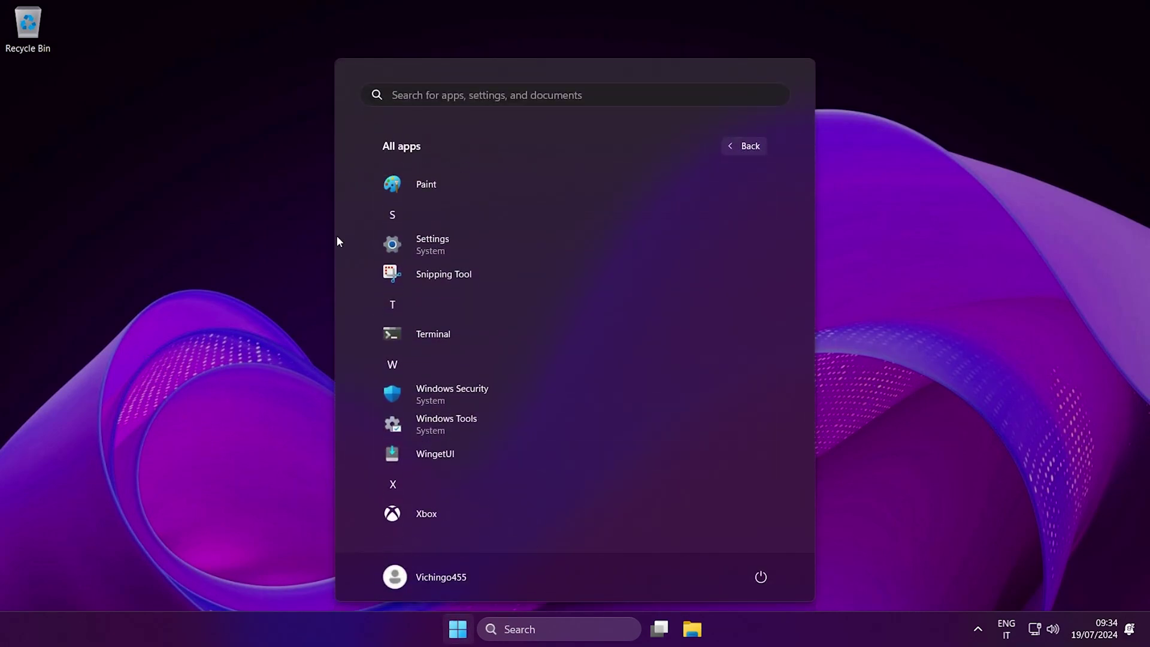
{"action": "left_click_drag", "start_coordinate": [880, 506], "coordinate": [328, 318]}
{"action": "left_click_drag", "start_coordinate": [275, 180], "coordinate": [665, 371]}
{"action": "left_click_drag", "start_coordinate": [310, 116], "coordinate": [548, 280]}
- Open the installed apps list in Settings, and examine it down to the options of the Xbox entry
{"action": "key", "text": "super+i"}
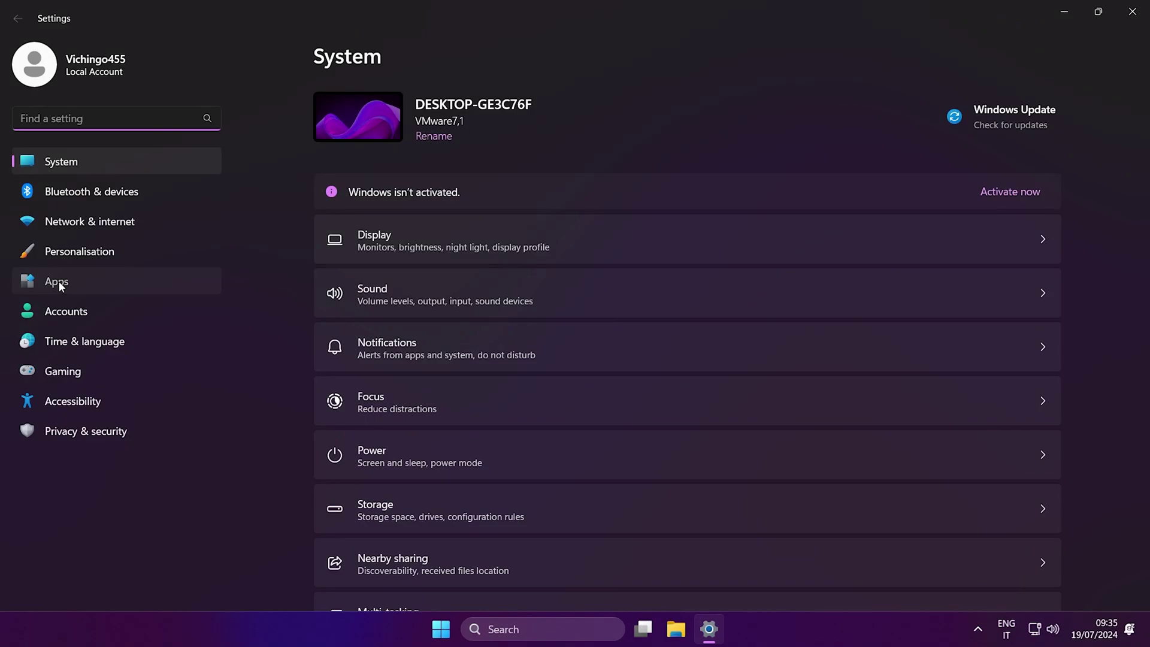
{"action": "left_click", "coordinate": [58, 280]}
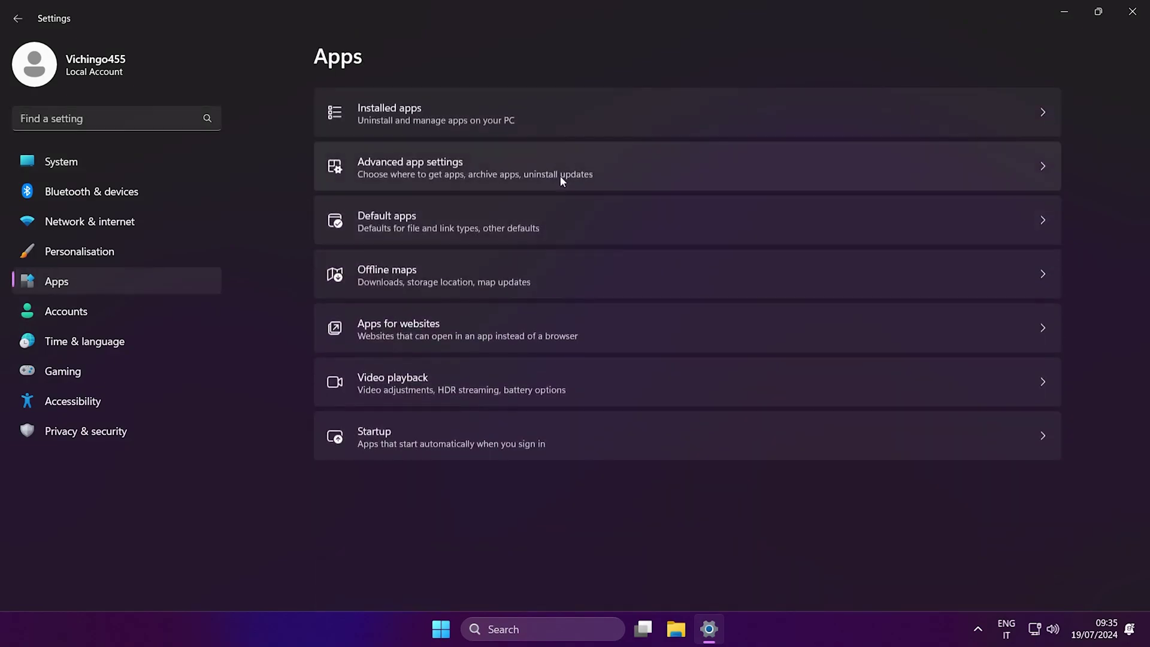
{"action": "left_click", "coordinate": [506, 124]}
{"action": "scroll", "coordinate": [559, 415], "scroll_direction": "down", "scroll_amount": 2}
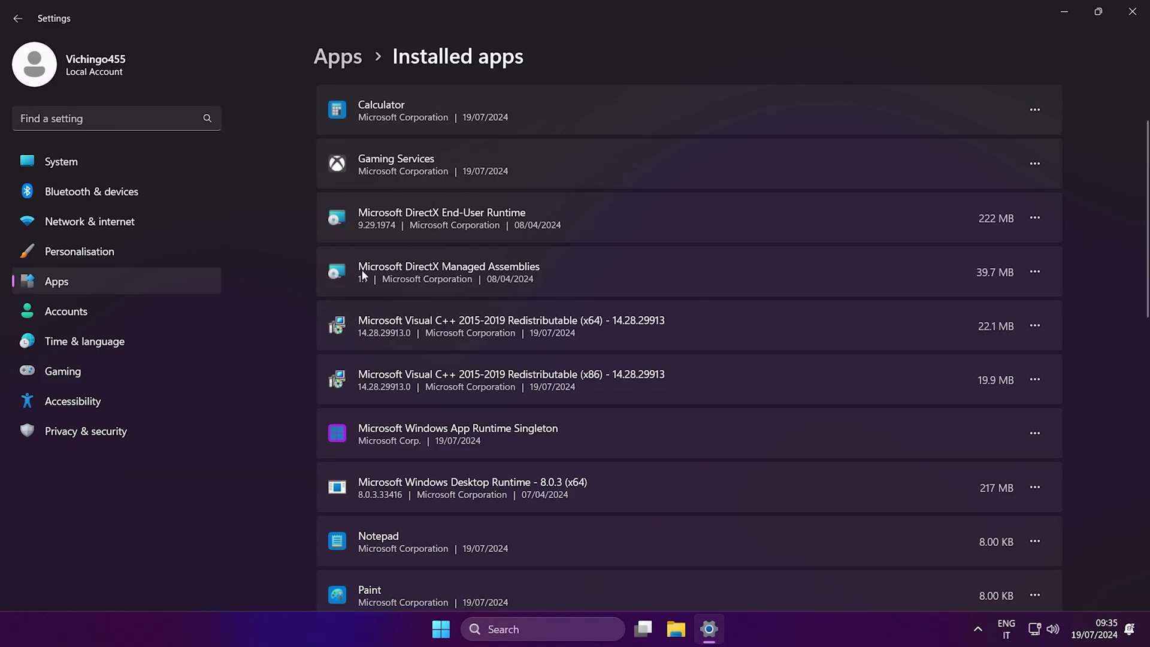
{"action": "scroll", "coordinate": [446, 472], "scroll_direction": "down", "scroll_amount": 10}
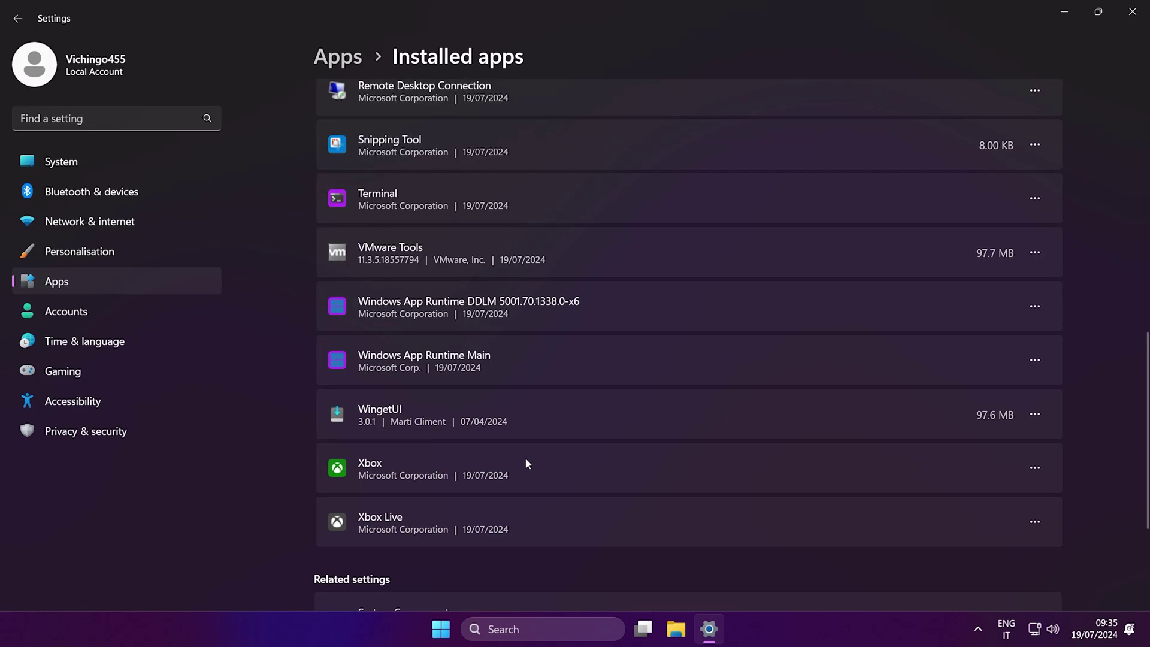
{"action": "left_click", "coordinate": [1024, 475]}
{"action": "left_click", "coordinate": [557, 601]}
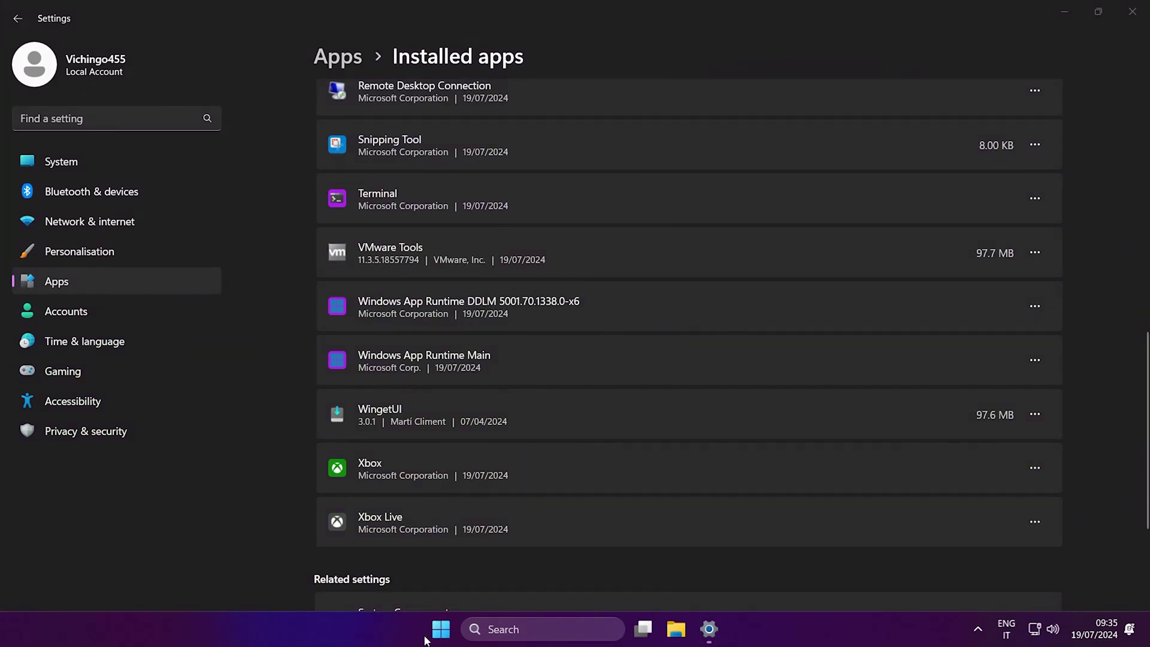
- Search Windows for "xbox", and dismiss the search
{"action": "left_click", "coordinate": [441, 629]}
{"action": "left_click", "coordinate": [547, 633]}
{"action": "type", "text": "xbox"}
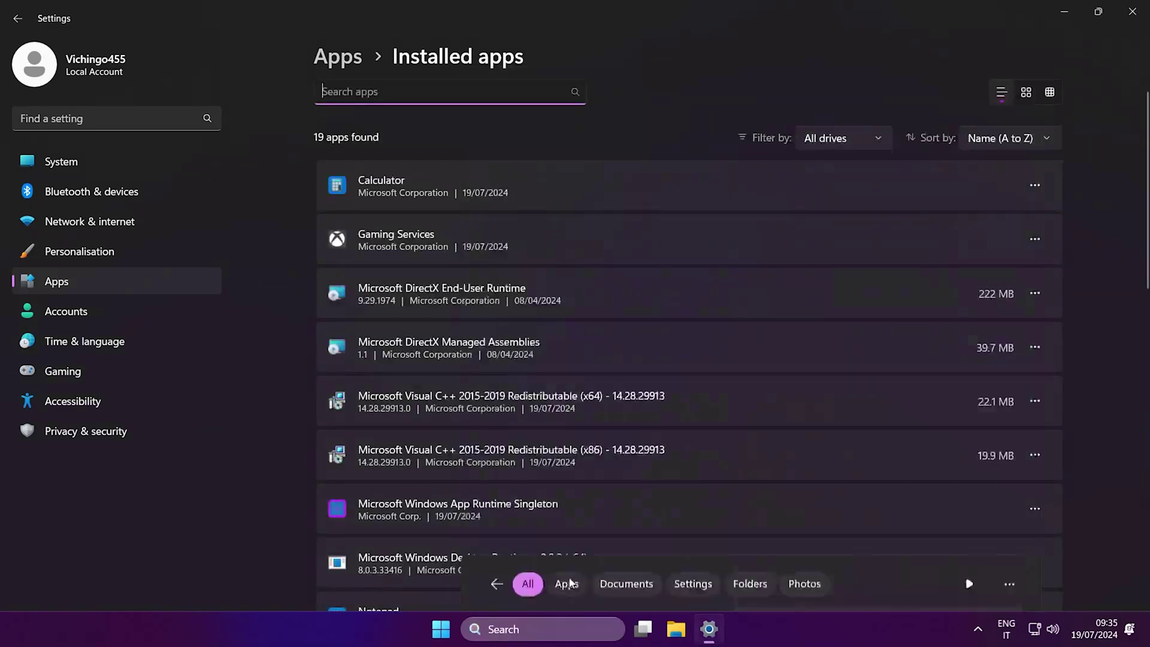
{"action": "left_click", "coordinate": [302, 450]}
- Check the Start menu's full app list for the Xbox app, and close Settings
{"action": "left_click", "coordinate": [441, 629]}
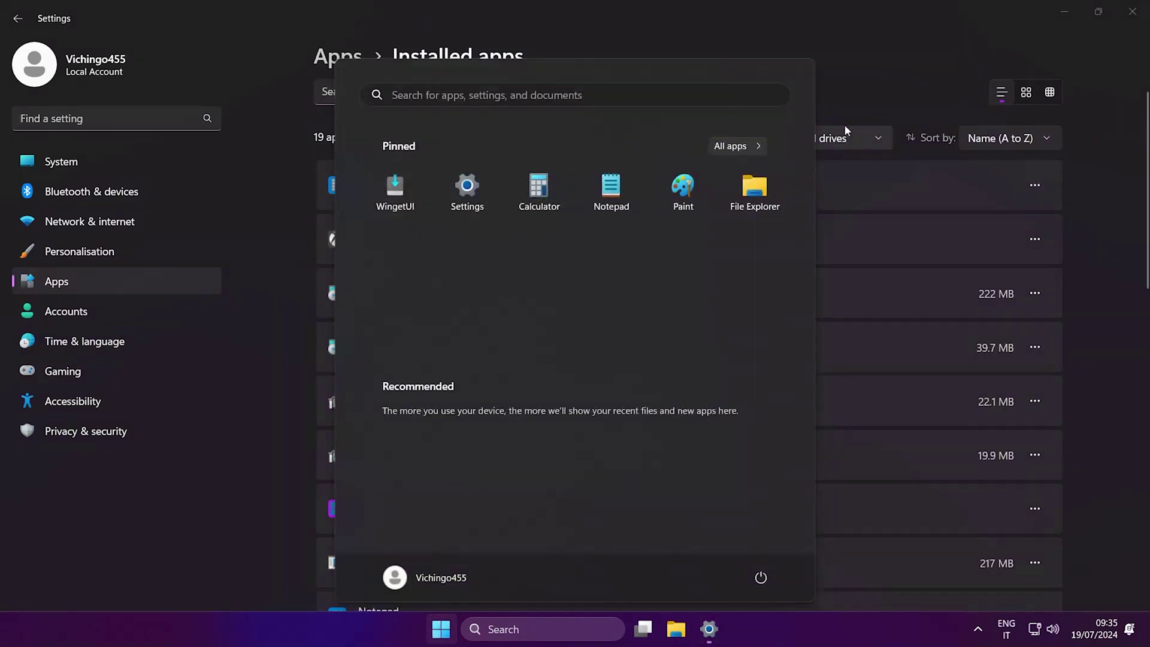
{"action": "left_click", "coordinate": [737, 150]}
{"action": "scroll", "coordinate": [579, 393], "scroll_direction": "down", "scroll_amount": 5}
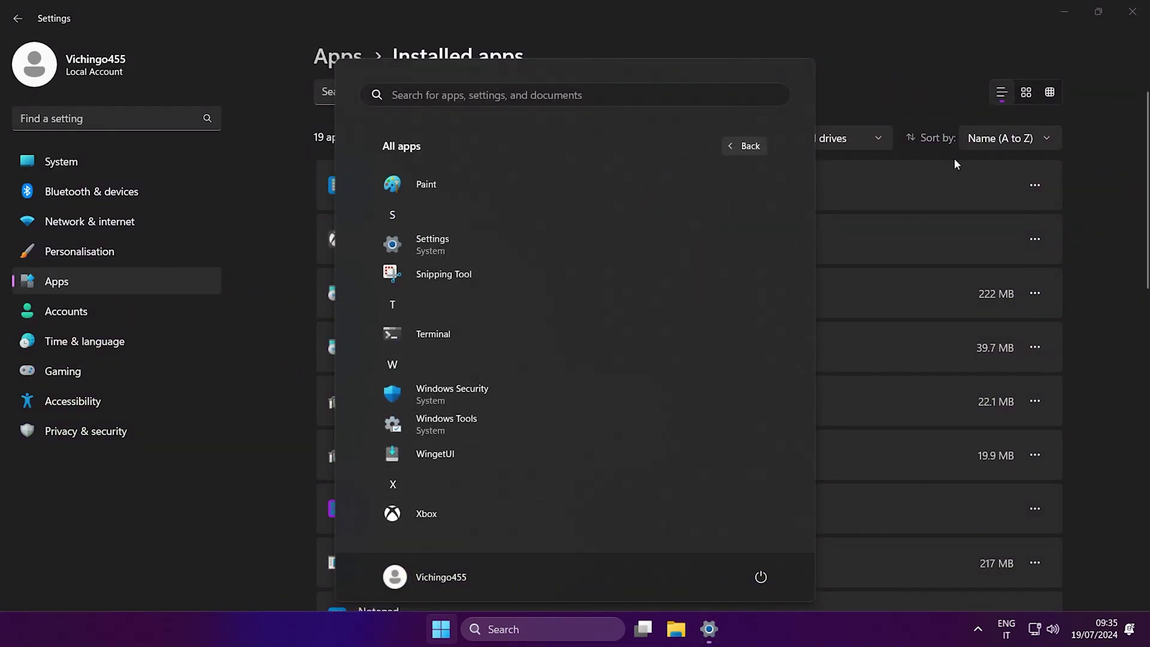
{"action": "left_click", "coordinate": [1126, 198]}
{"action": "left_click", "coordinate": [1132, 11]}
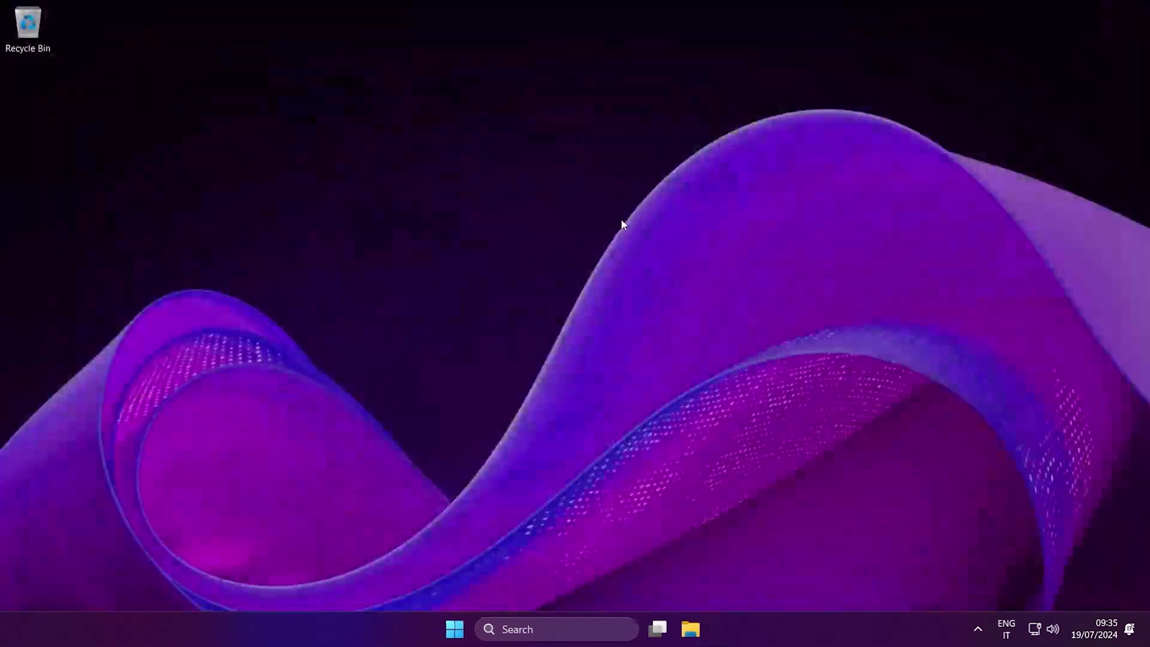
{"action": "right_click", "coordinate": [35, 53]}
{"action": "left_click", "coordinate": [499, 291]}
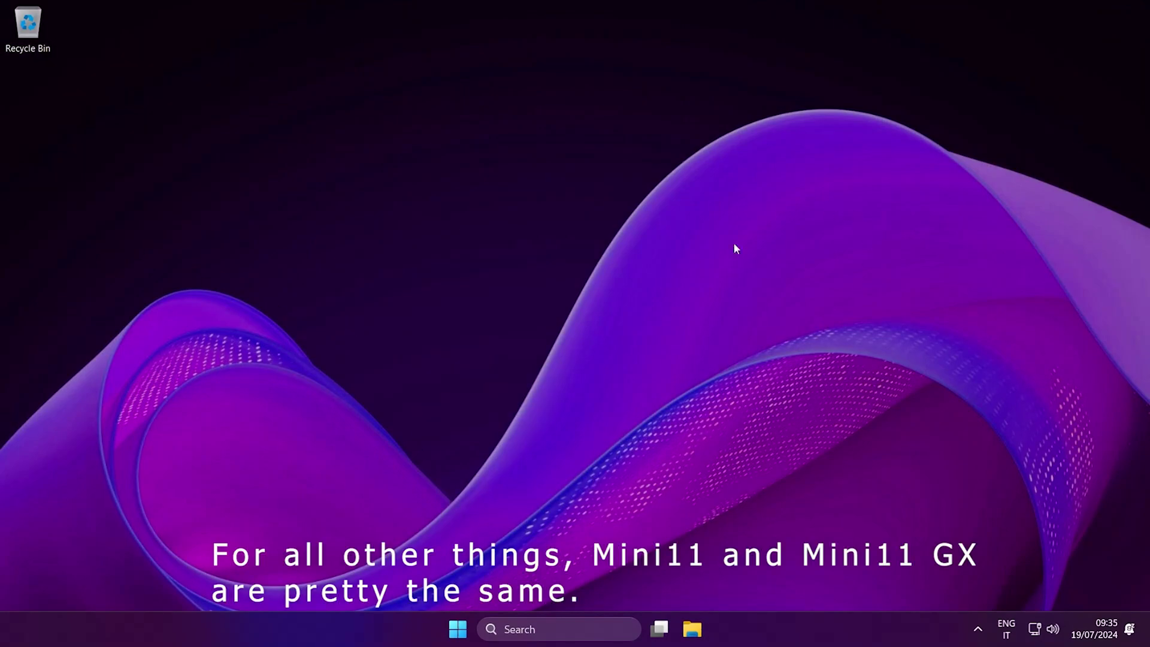
{"action": "left_click_drag", "start_coordinate": [793, 210], "coordinate": [470, 587]}
{"action": "left_click_drag", "start_coordinate": [765, 226], "coordinate": [354, 513]}
{"action": "left_click_drag", "start_coordinate": [346, 568], "coordinate": [432, 593]}
- Check the account options in the Start menu, look through all apps once more, and close it
{"action": "left_click", "coordinate": [455, 632]}
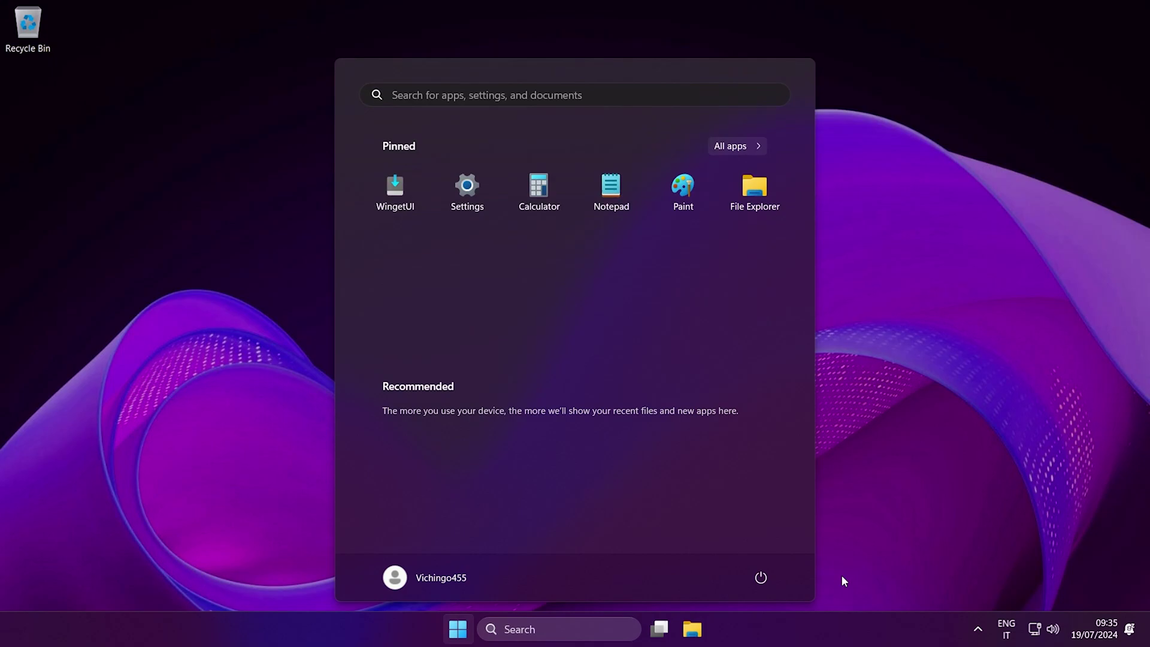
{"action": "left_click", "coordinate": [437, 577]}
{"action": "left_click", "coordinate": [415, 400]}
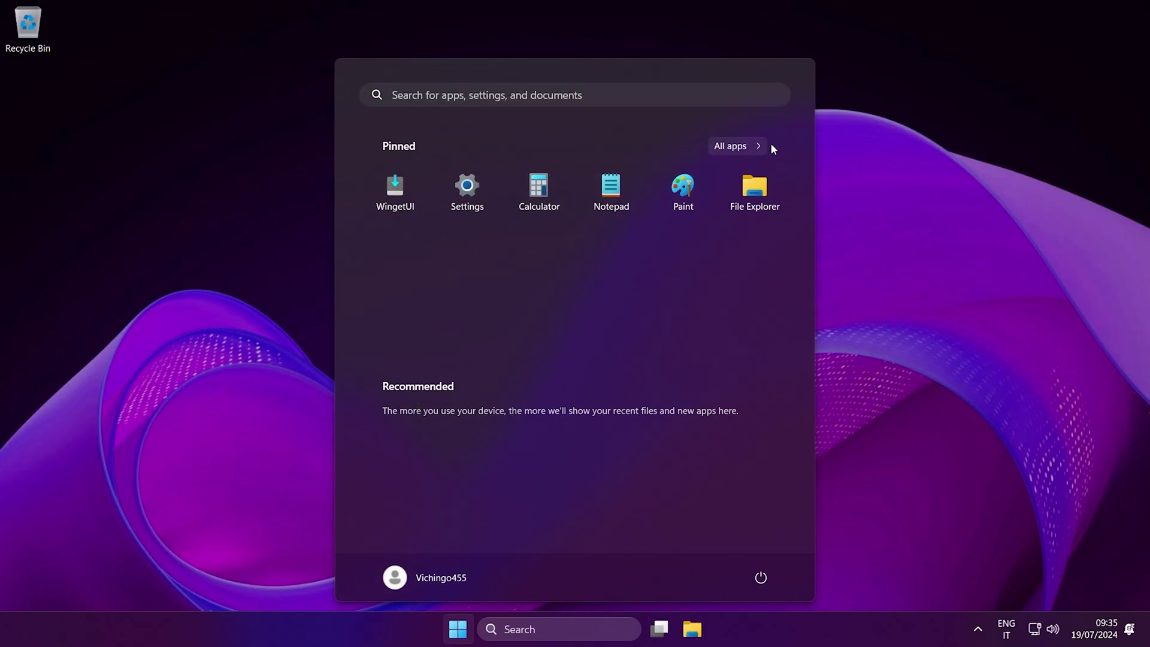
{"action": "left_click", "coordinate": [735, 147]}
{"action": "scroll", "coordinate": [539, 411], "scroll_direction": "down", "scroll_amount": 5}
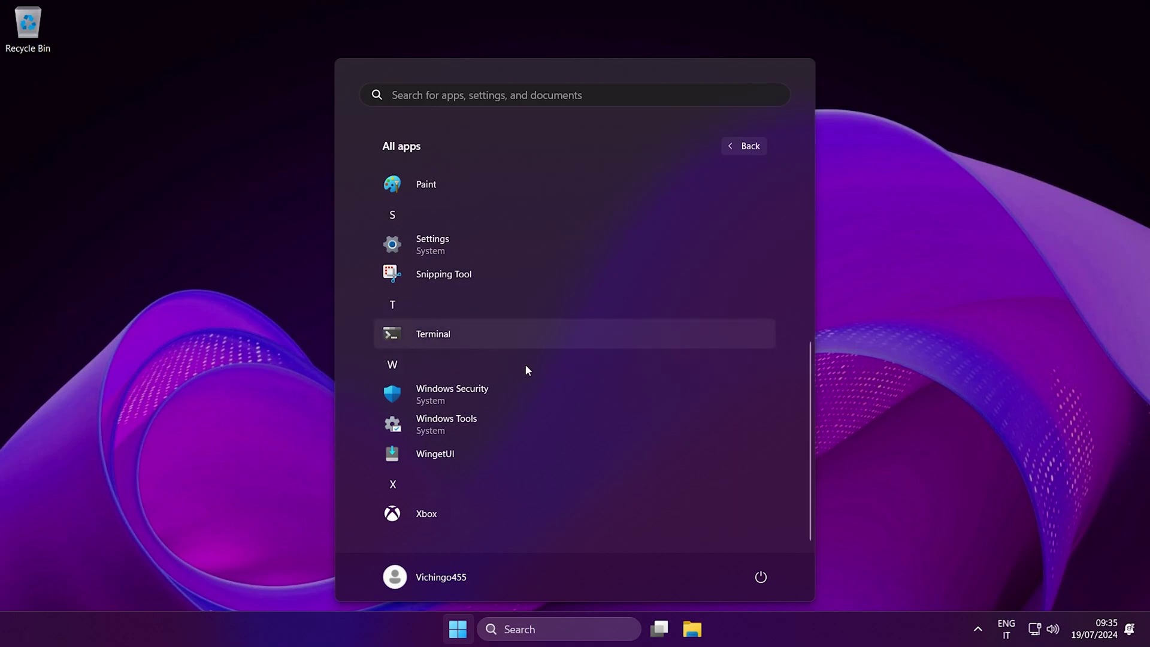
{"action": "left_click", "coordinate": [880, 444]}
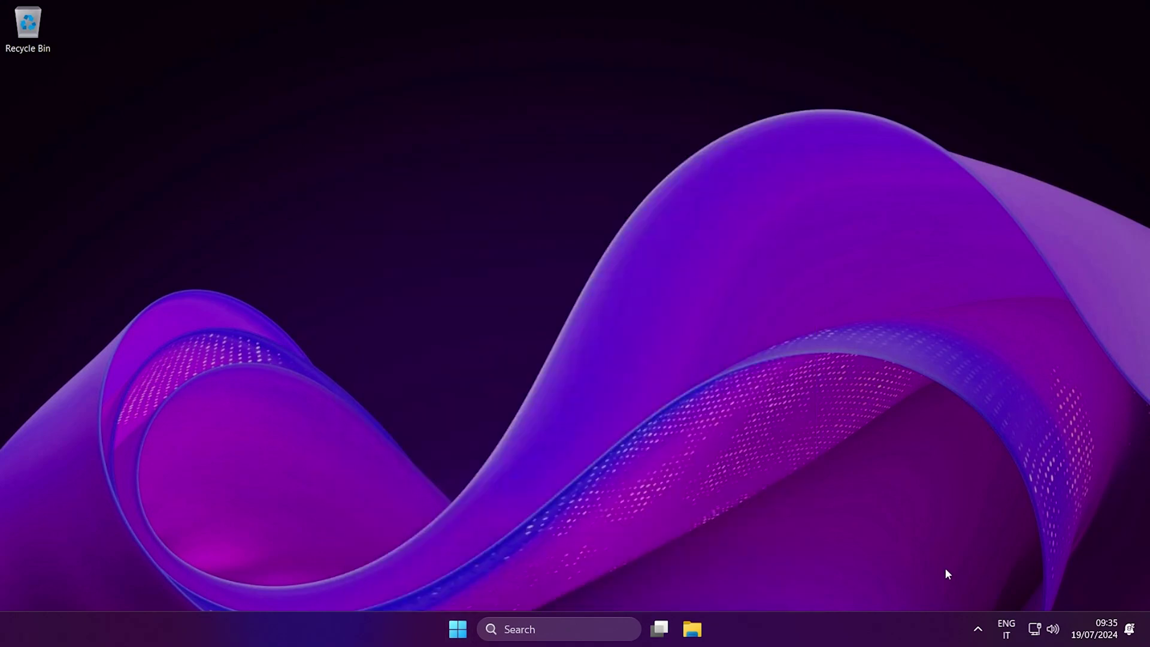
- Check the hidden tray icons, and return to the desktop
{"action": "left_click", "coordinate": [977, 630]}
{"action": "left_click_drag", "start_coordinate": [652, 401], "coordinate": [182, 267]}
{"action": "left_click_drag", "start_coordinate": [188, 359], "coordinate": [472, 311]}
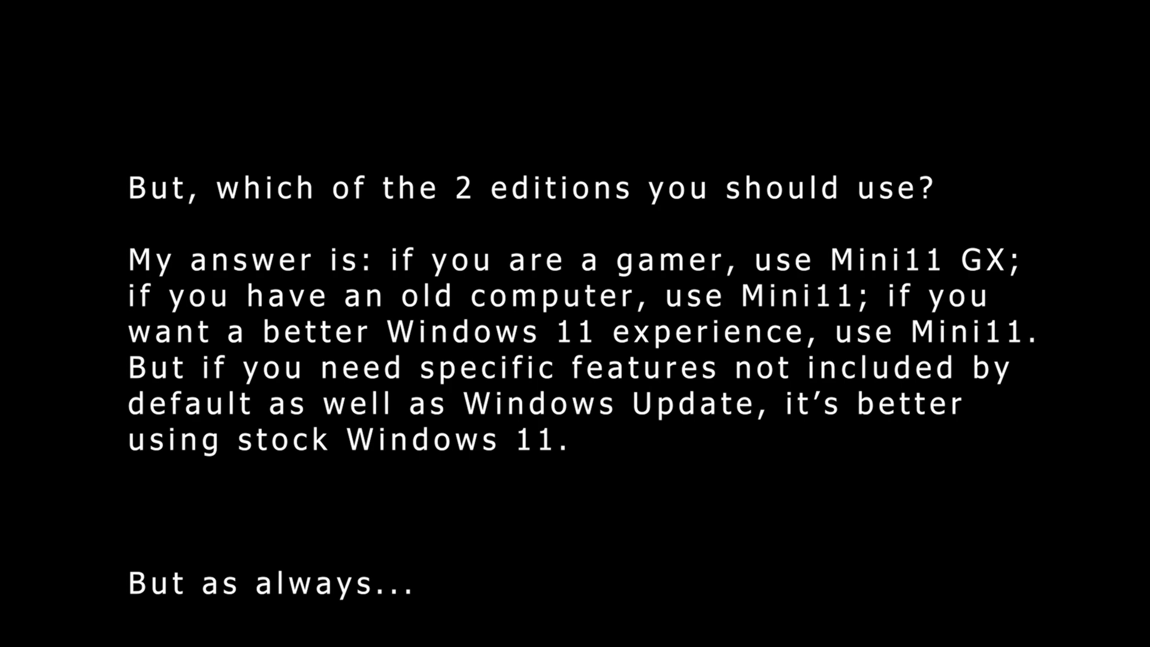